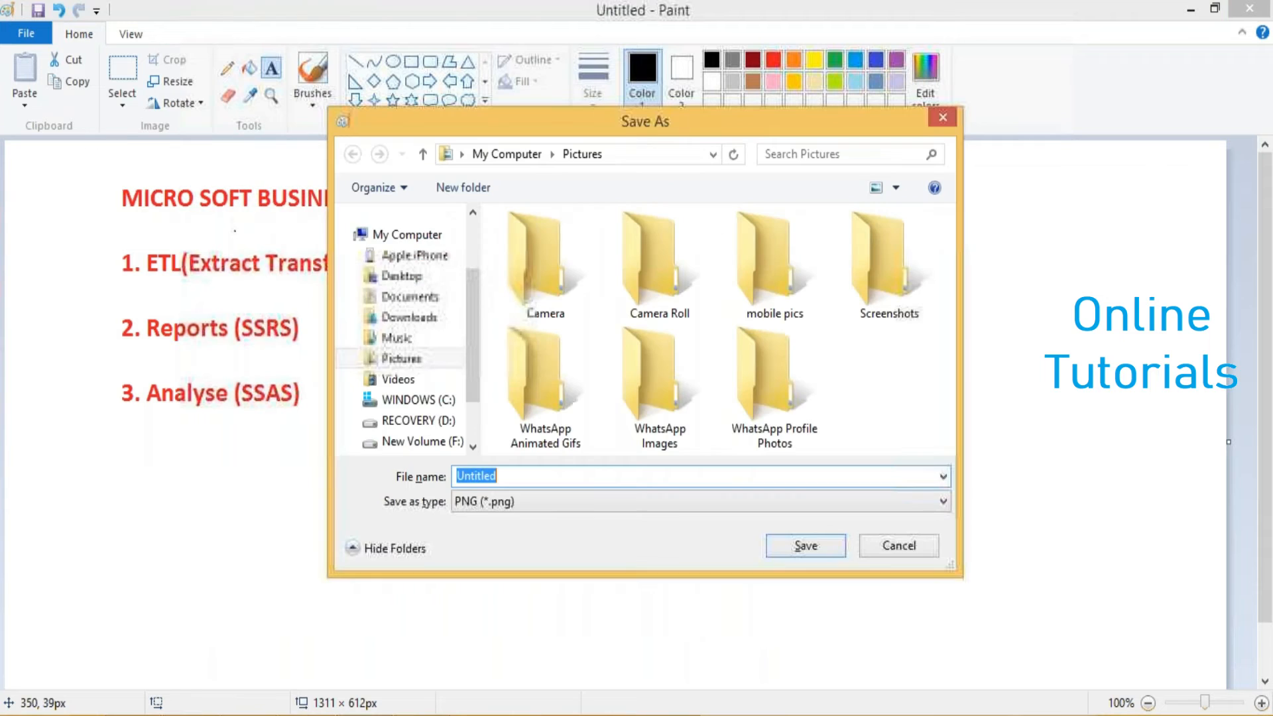
- Save the drawing as a PNG named Session_1_Overview in the Desktop's SQL_MSBI_TABLEAU_Sessions\MSBI folder
{"action": "left_click", "coordinate": [401, 276]}
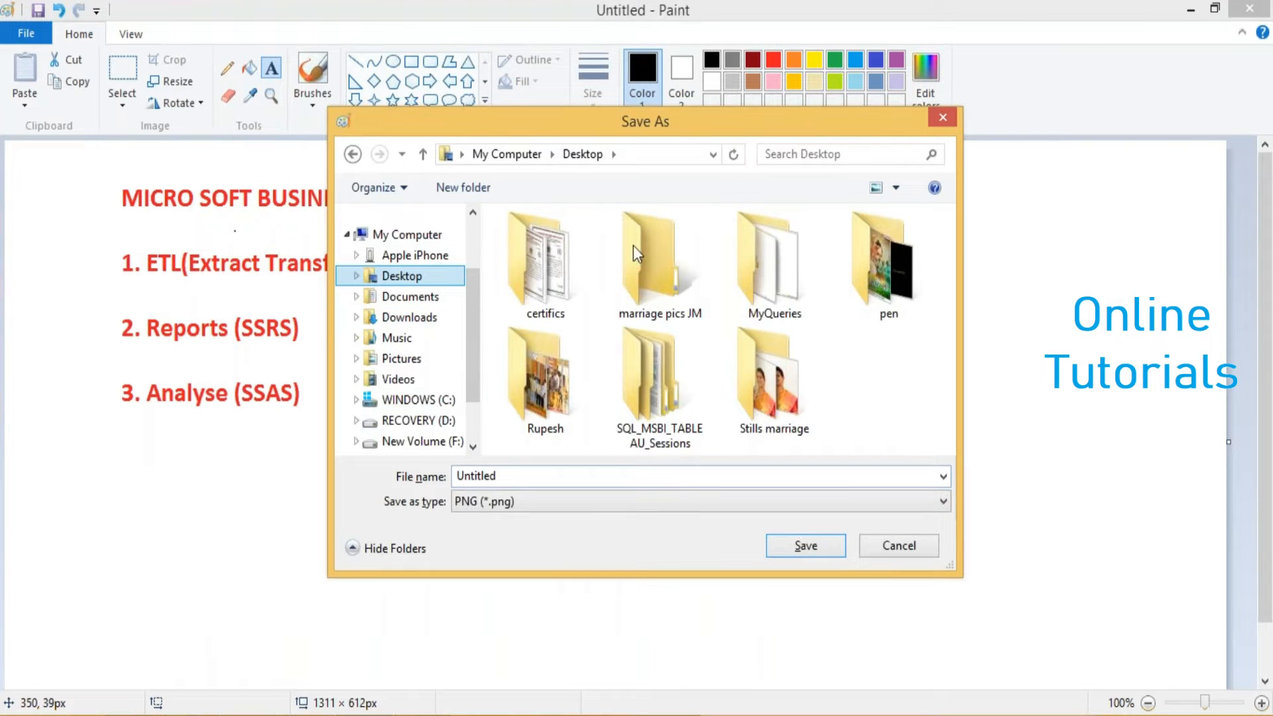
{"action": "left_click", "coordinate": [661, 439]}
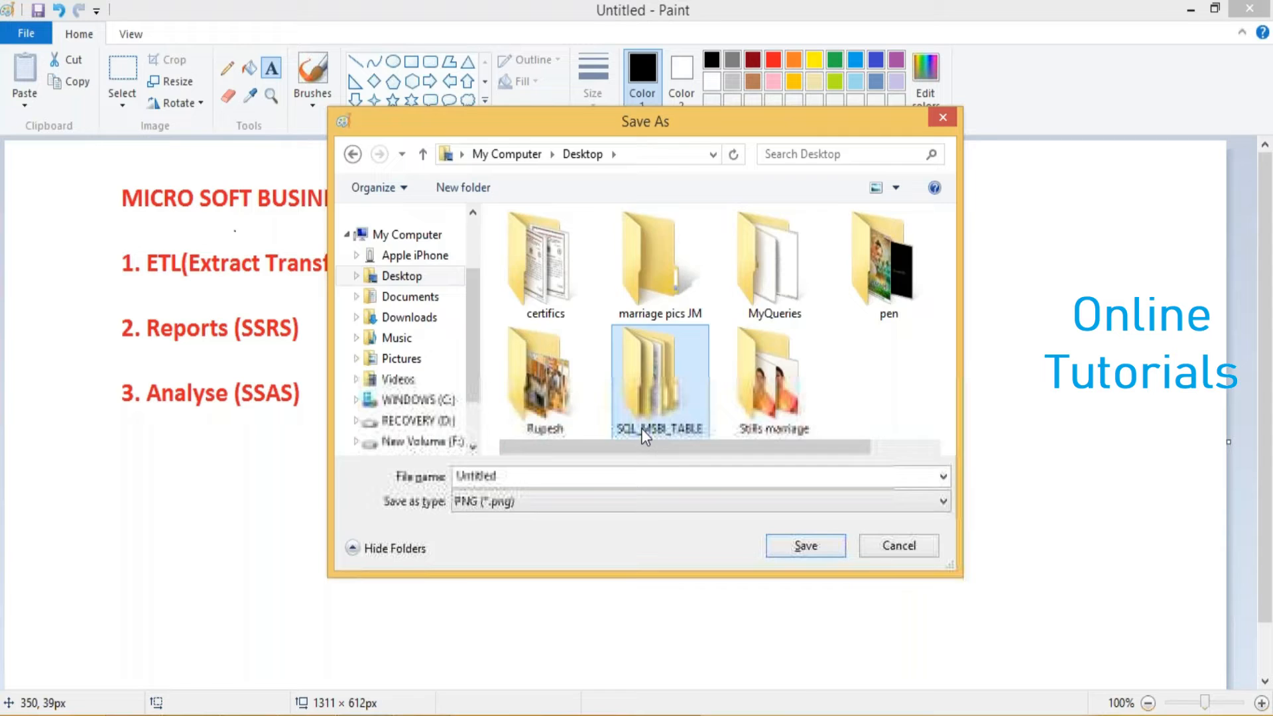
{"action": "double_click", "coordinate": [642, 428]}
{"action": "double_click", "coordinate": [534, 251]}
{"action": "double_click", "coordinate": [482, 476]}
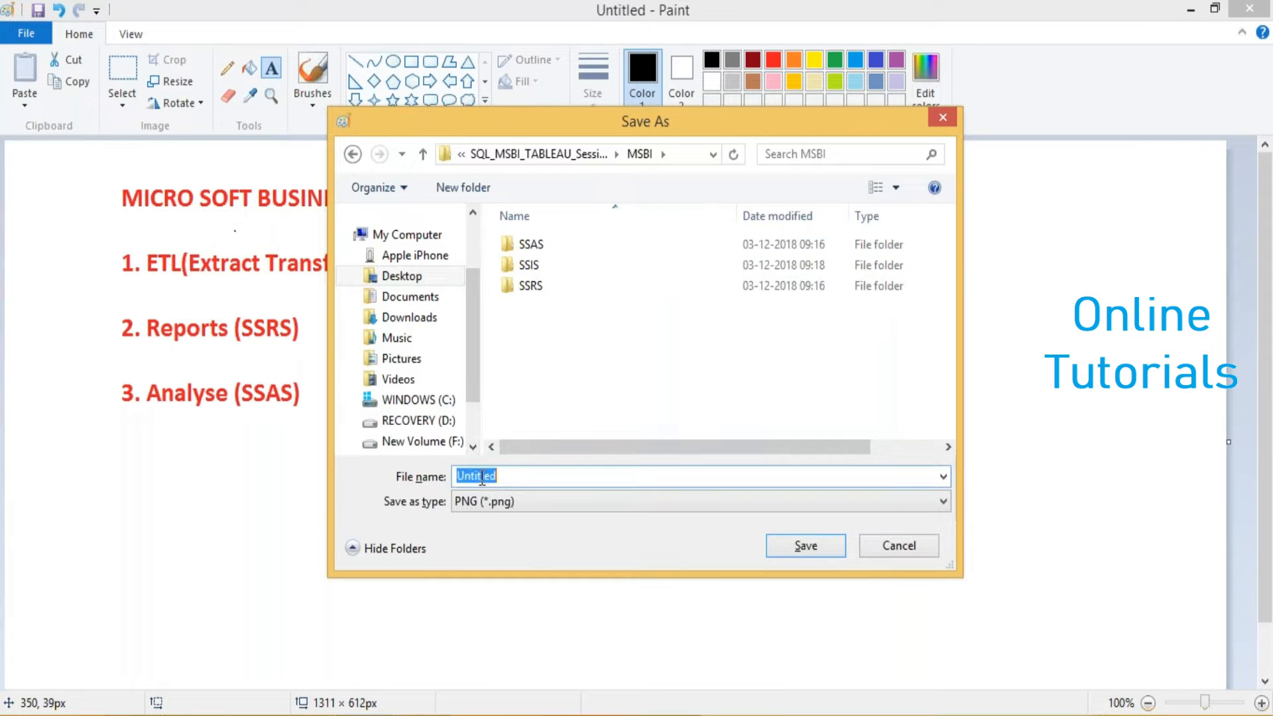
{"action": "type", "text": "Session_1_Overview"}
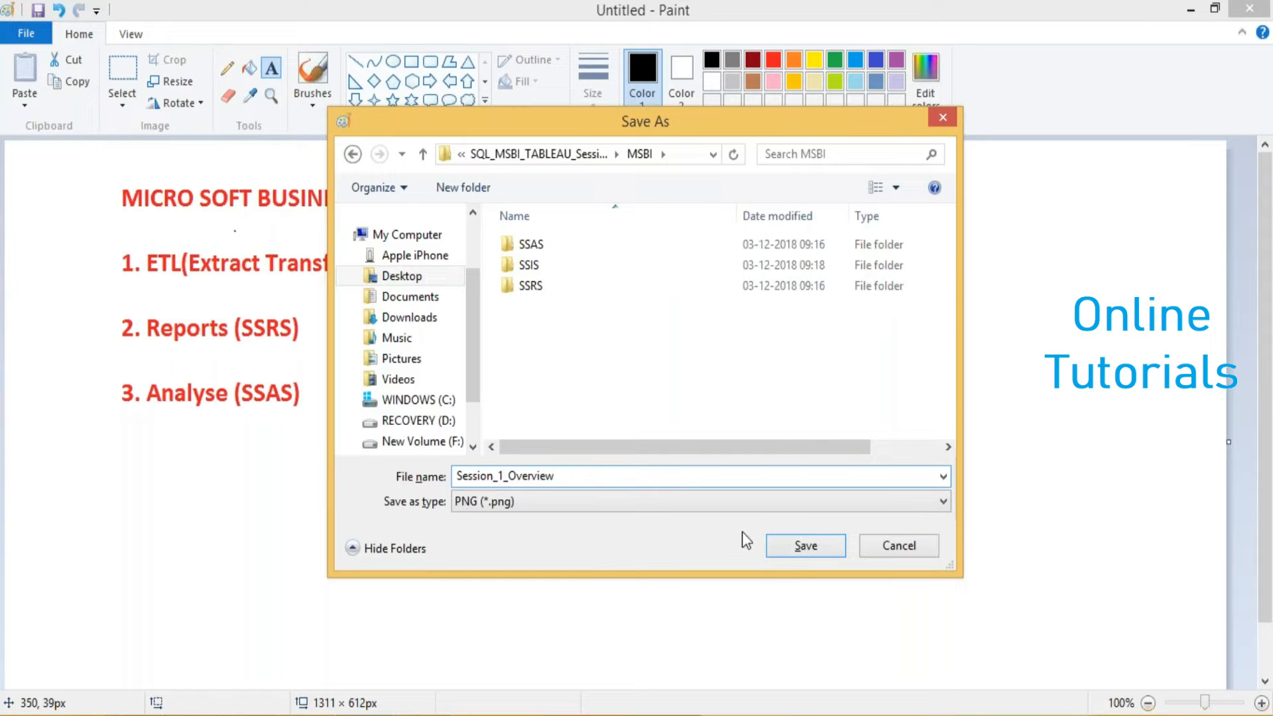
{"action": "left_click", "coordinate": [803, 546]}
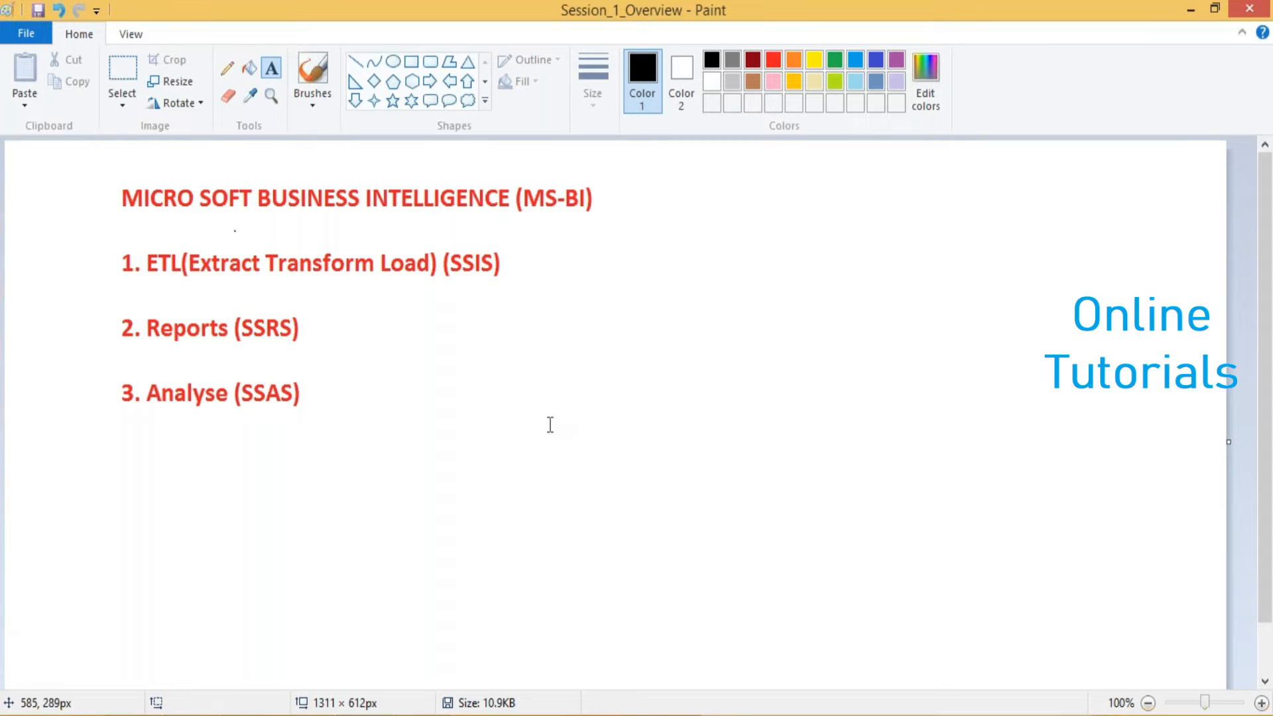
- Start a new canvas and write the heading "SQL SERVER INTEGRATION SERVICE (SSIS)" on one line in a widened text box
{"action": "key", "text": "ctrl+n"}
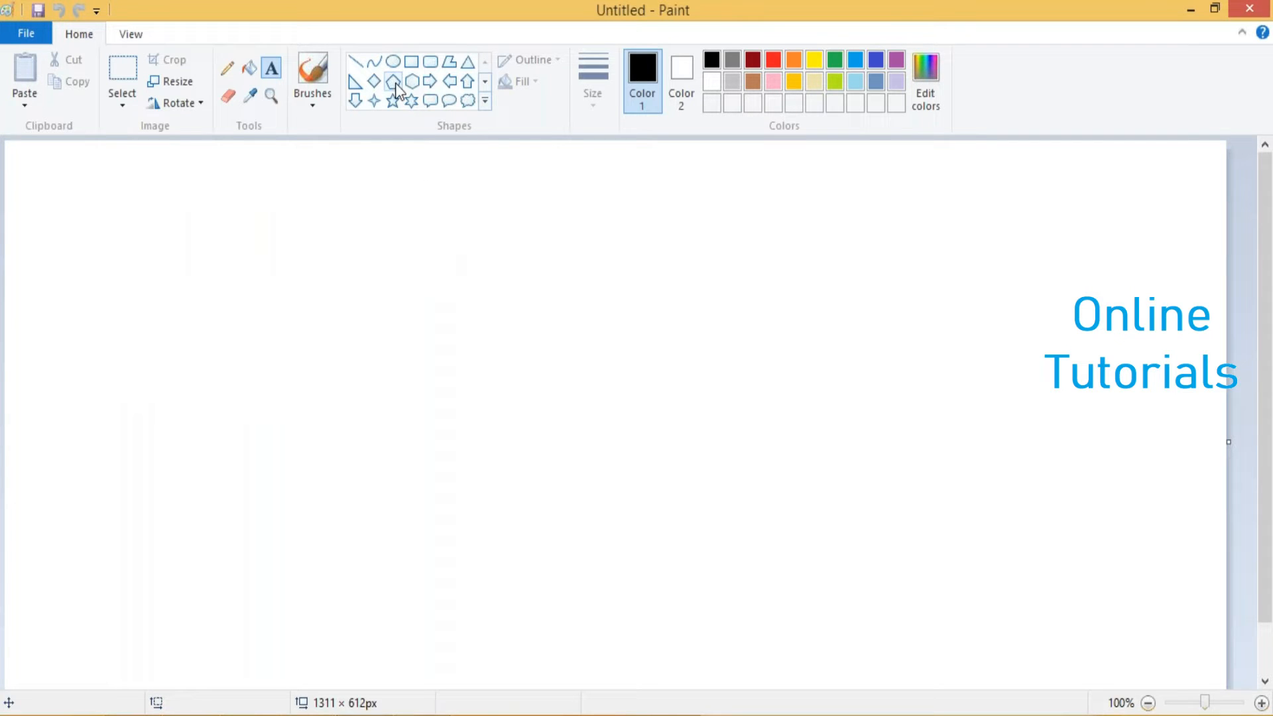
{"action": "left_click", "coordinate": [133, 198]}
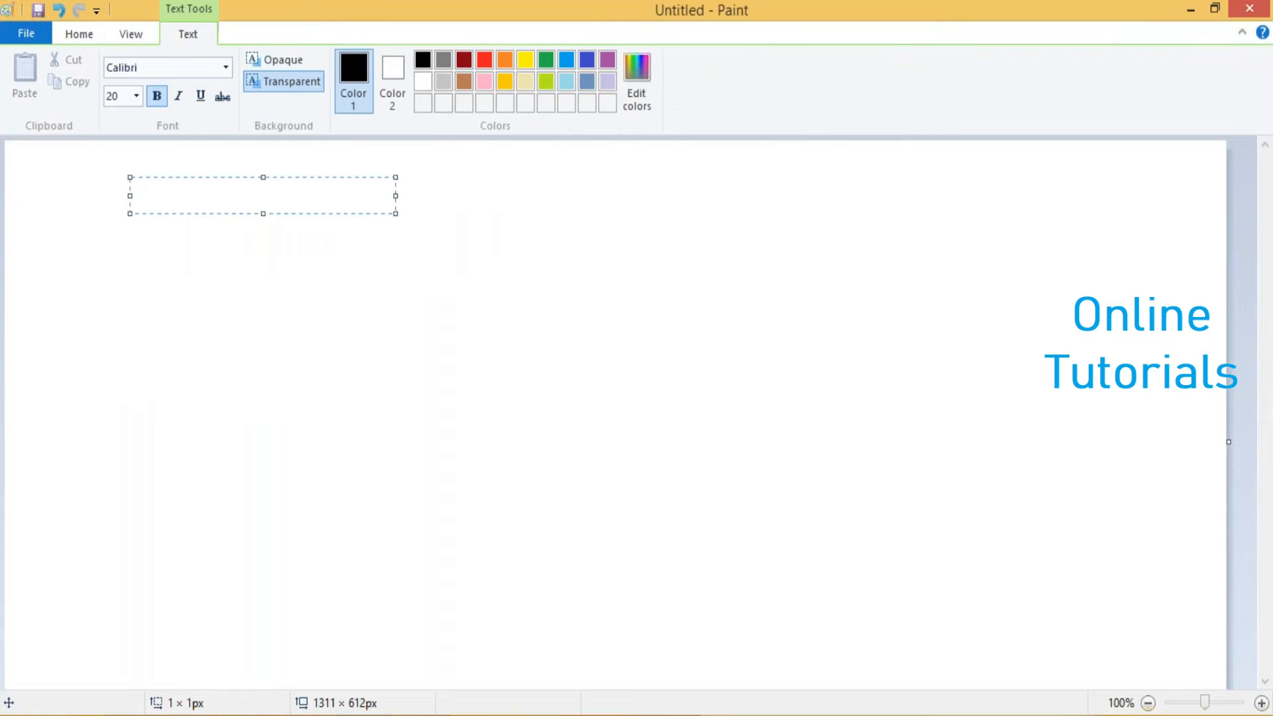
{"action": "type", "text": "SQL SERVER I"}
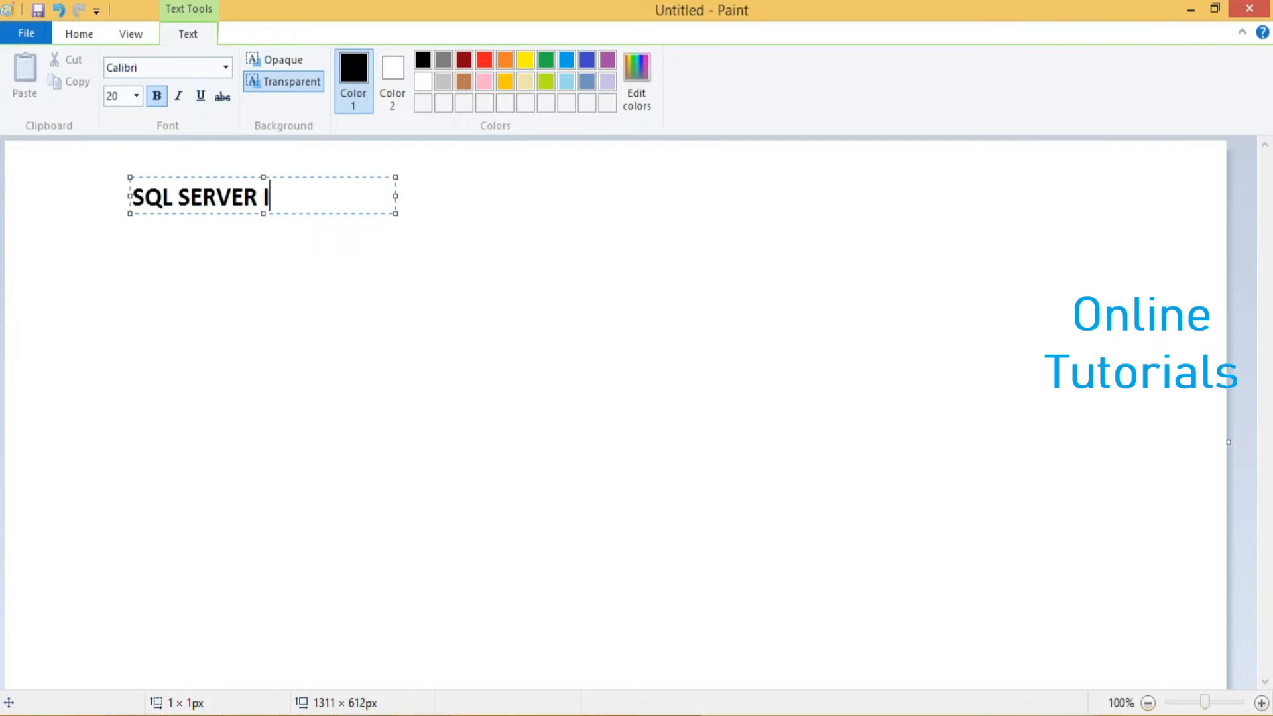
{"action": "type", "text": "NTEGRA"}
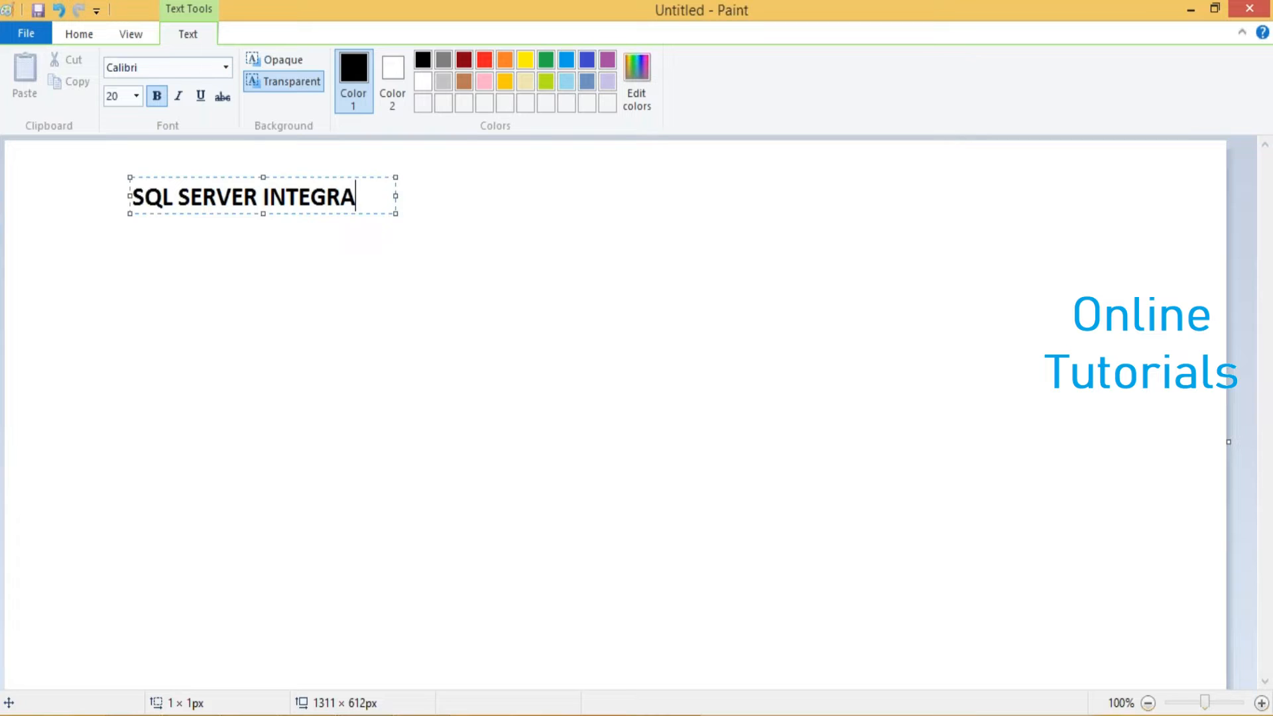
{"action": "type", "text": "TION SERVICE"}
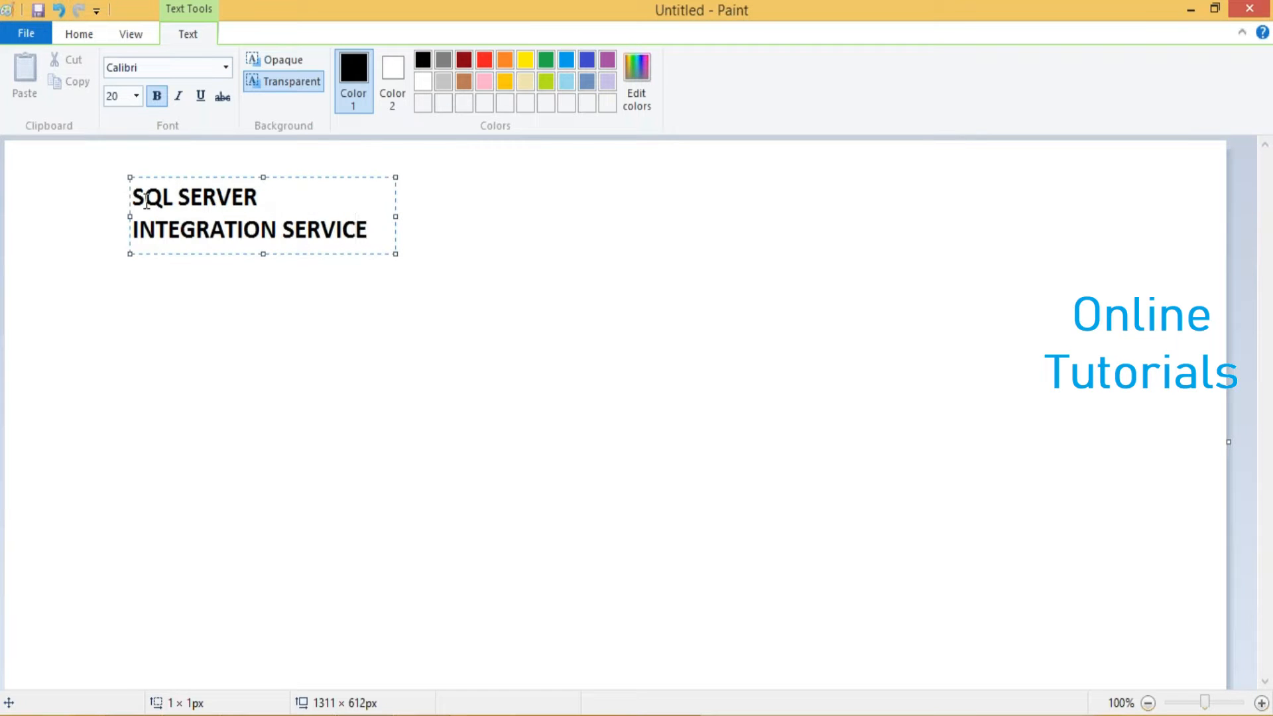
{"action": "left_click_drag", "start_coordinate": [397, 217], "coordinate": [623, 199]}
{"action": "type", "text": "()"}
{"action": "key", "text": "Left"}
{"action": "type", "text": "SSIS"}
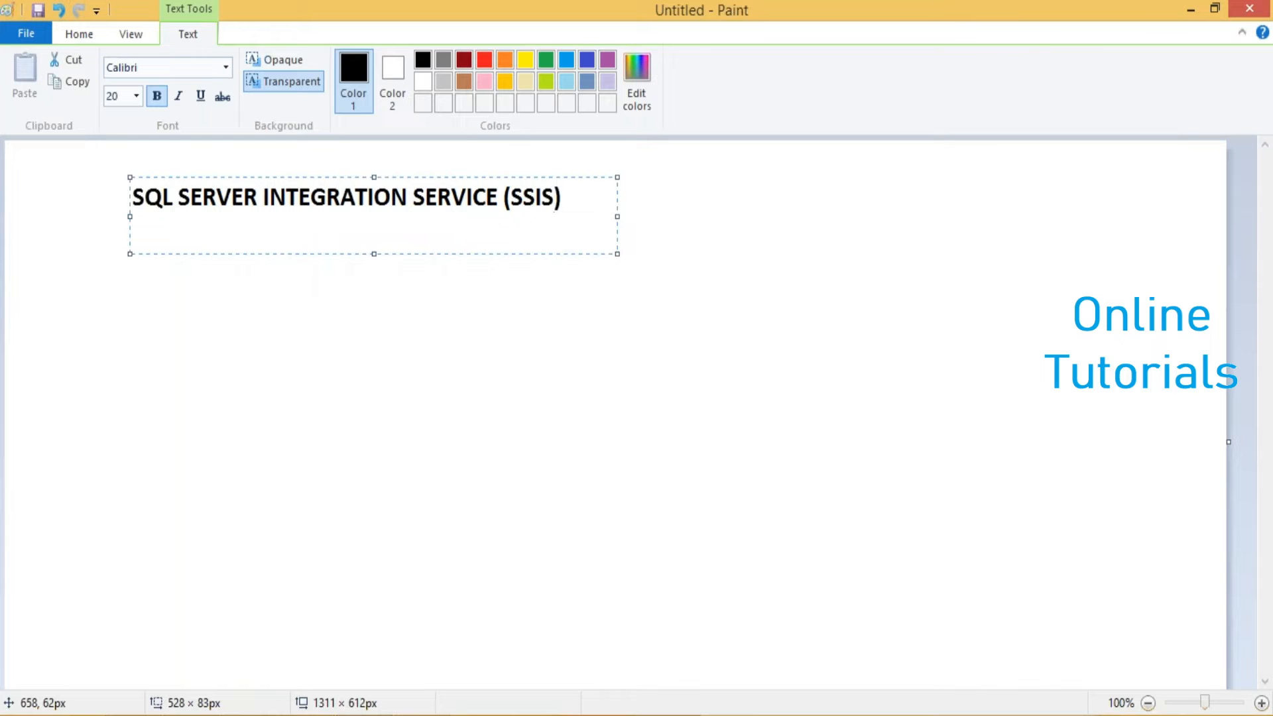
- Add the line "--> ETL Tool" below the heading, leaving a blank line between, and dismiss the antivirus notification
{"action": "left_click", "coordinate": [563, 197]}
{"action": "type", "text": ":-"}
{"action": "key", "text": "BackSpace"}
{"action": "key", "text": "BackSpace"}
{"action": "key", "text": "Return"}
{"action": "key", "text": "Return"}
{"action": "type", "text": "--> E"}
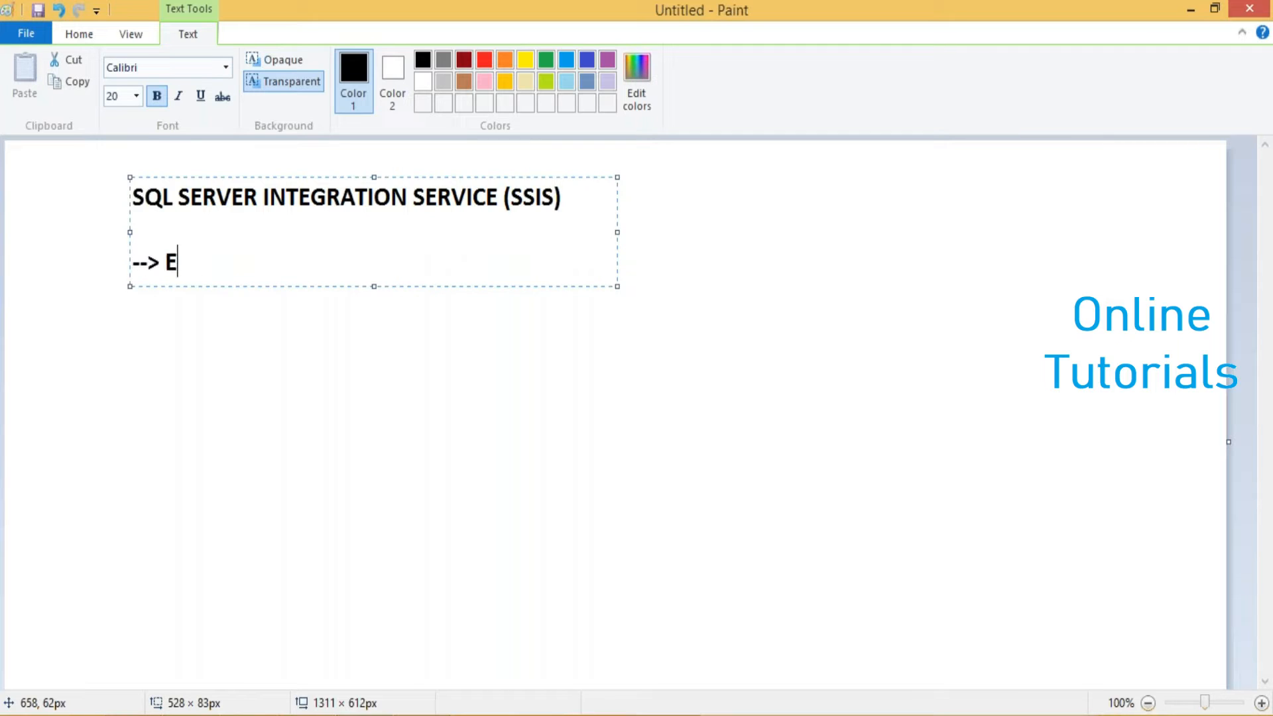
{"action": "type", "text": "TL TOOL"}
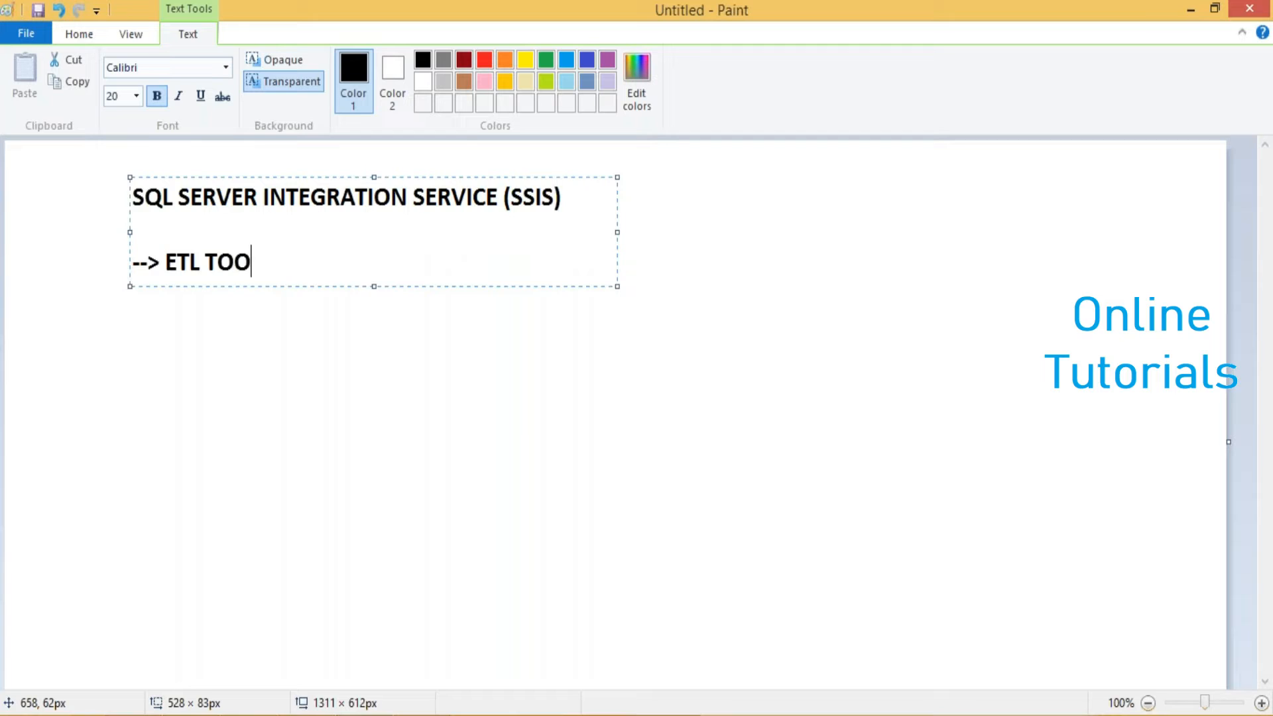
{"action": "key", "text": "BackSpace"}
{"action": "key", "text": "BackSpace"}
{"action": "key", "text": "BackSpace"}
{"action": "key", "text": "BackSpace"}
{"action": "type", "text": "Tool"}
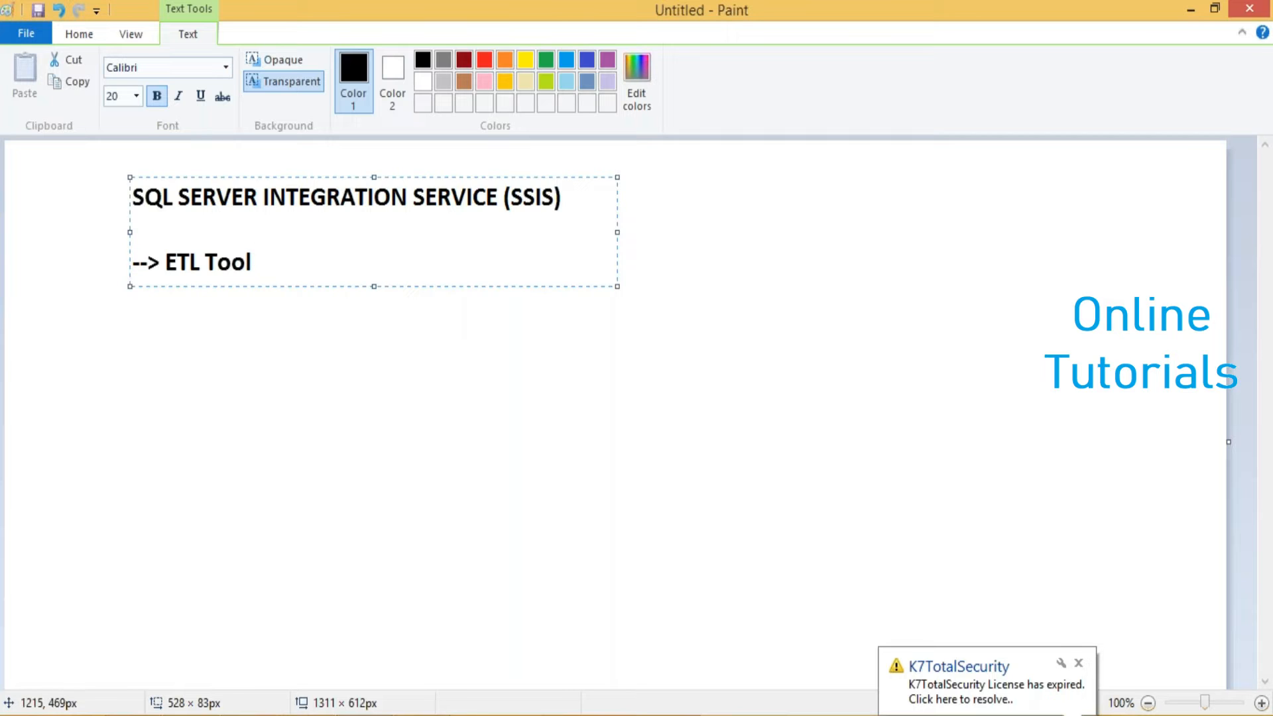
{"action": "left_click", "coordinate": [1079, 664]}
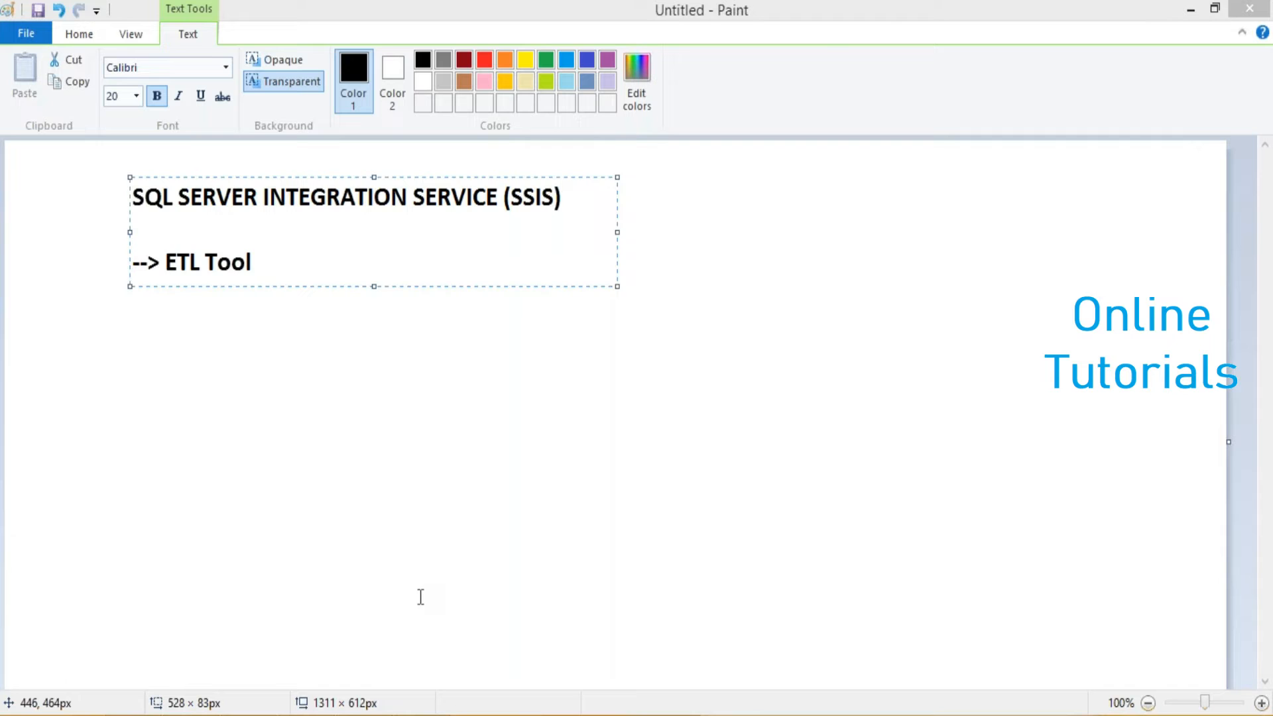
- Extend the text box downward with blank lines and begin a numbered list with "1." below the ETL line
{"action": "left_click", "coordinate": [262, 260]}
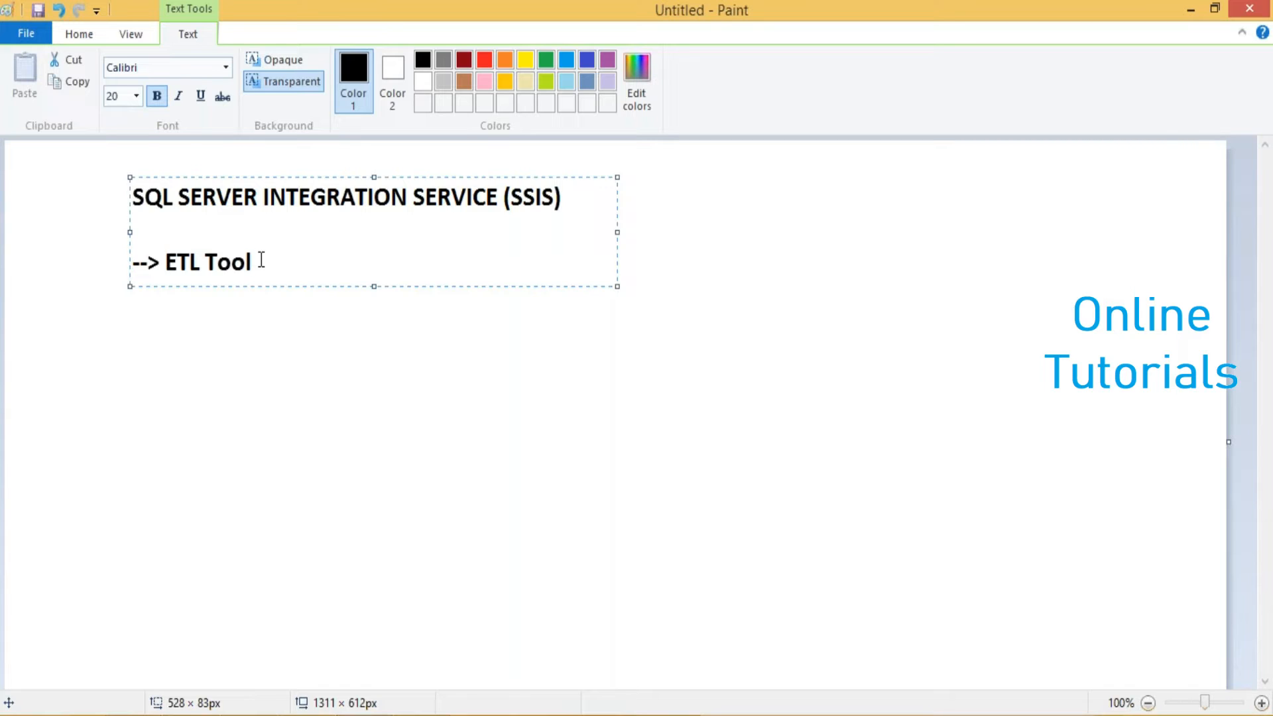
{"action": "key", "text": "Return"}
{"action": "key", "text": "Return"}
{"action": "key", "text": "Return"}
{"action": "key", "text": "Return"}
{"action": "key", "text": "Return"}
{"action": "key", "text": "Return"}
{"action": "key", "text": "Return"}
{"action": "key", "text": "Return"}
{"action": "key", "text": "BackSpace"}
{"action": "key", "text": "BackSpace"}
{"action": "key", "text": "BackSpace"}
{"action": "key", "text": "BackSpace"}
{"action": "key", "text": "BackSpace"}
{"action": "key", "text": "BackSpace"}
{"action": "type", "text": "1."}
{"action": "key", "text": "Return"}
- Delete the "--> ETL Tool" line from the text box
{"action": "left_click", "coordinate": [252, 262]}
{"action": "key", "text": "BackSpace"}
{"action": "key", "text": "BackSpace"}
{"action": "key", "text": "BackSpace"}
{"action": "key", "text": "BackSpace"}
{"action": "key", "text": "BackSpace"}
{"action": "key", "text": "BackSpace"}
{"action": "key", "text": "BackSpace"}
{"action": "key", "text": "BackSpace"}
{"action": "key", "text": "BackSpace"}
{"action": "key", "text": "BackSpace"}
{"action": "key", "text": "BackSpace"}
{"action": "key", "text": "BackSpace"}
{"action": "key", "text": "BackSpace"}
{"action": "key", "text": "Down"}
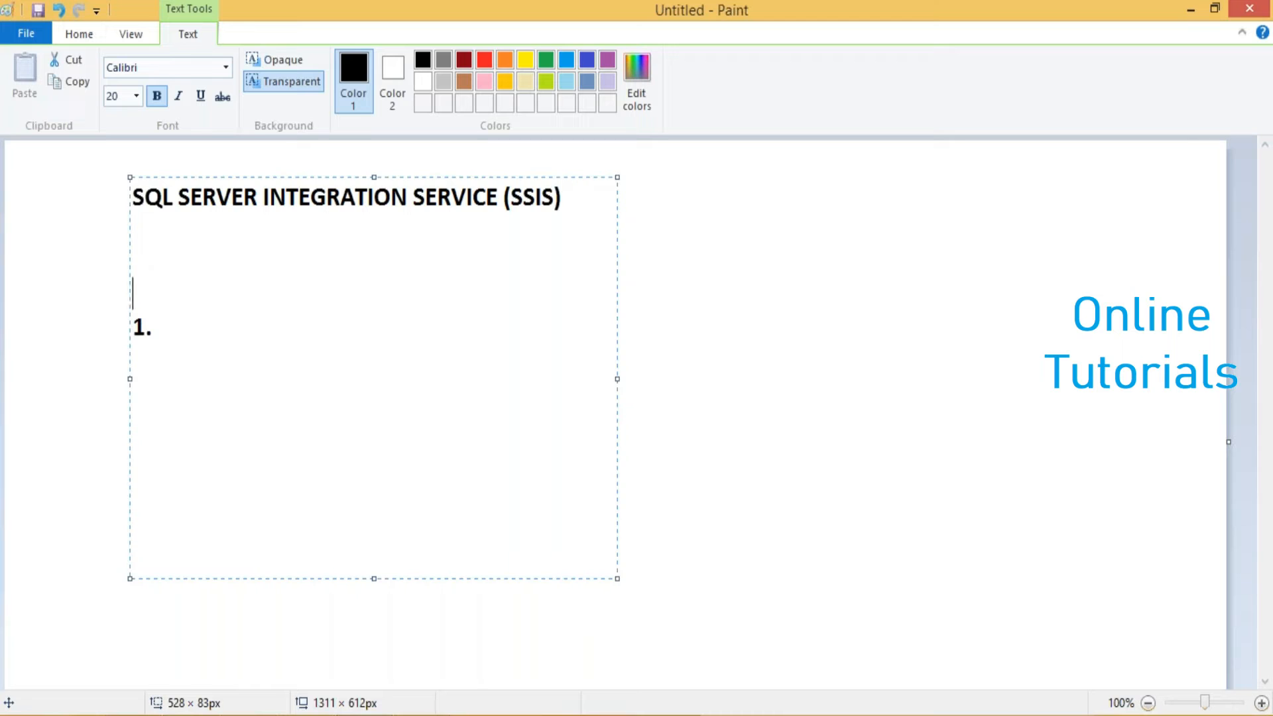
- Tidy the blank lines above the numbered list and add "(package)" directly under the heading
{"action": "key", "text": "Delete"}
{"action": "key", "text": "BackSpace"}
{"action": "key", "text": "Return"}
{"action": "key", "text": "Return"}
{"action": "key", "text": "BackSpace"}
{"action": "key", "text": "Up"}
{"action": "key", "text": "Right"}
{"action": "key", "text": "Right"}
{"action": "left_click", "coordinate": [156, 218]}
{"action": "key", "text": "Return"}
{"action": "key", "text": "Up"}
{"action": "type", "text": "()"}
{"action": "key", "text": "Left"}
{"action": "type", "text": "p"}
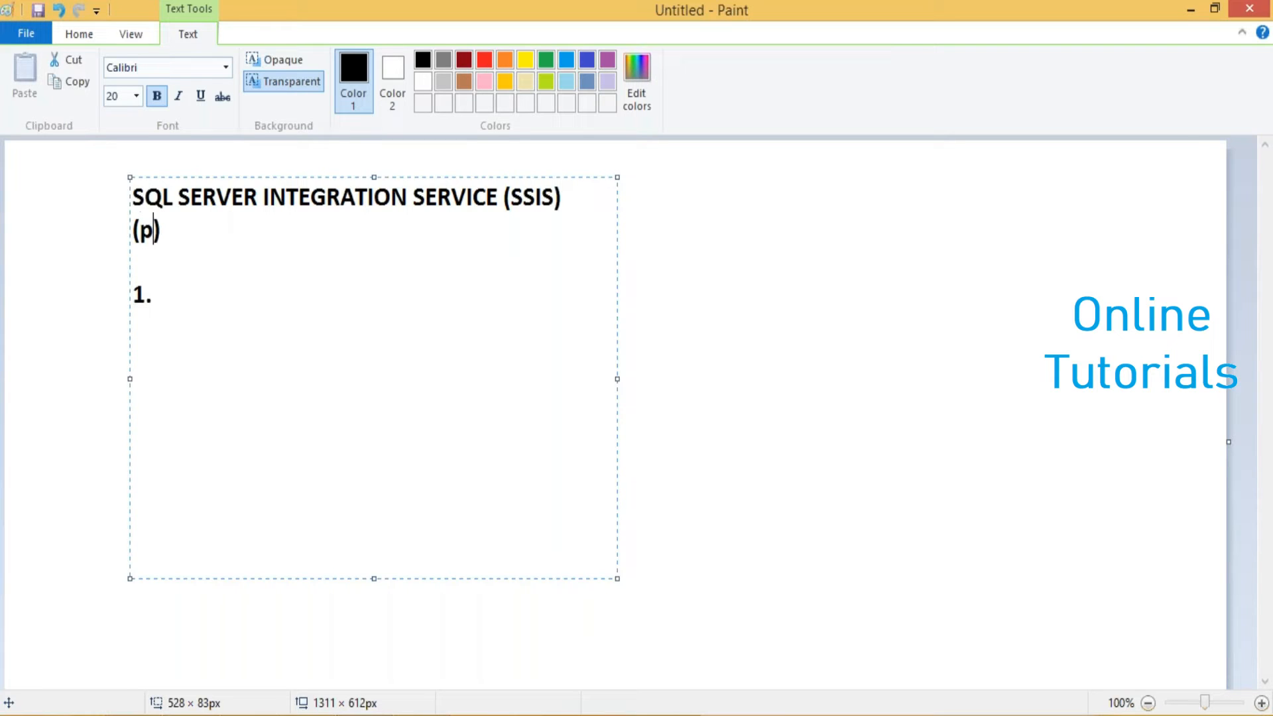
{"action": "type", "text": "ackage"}
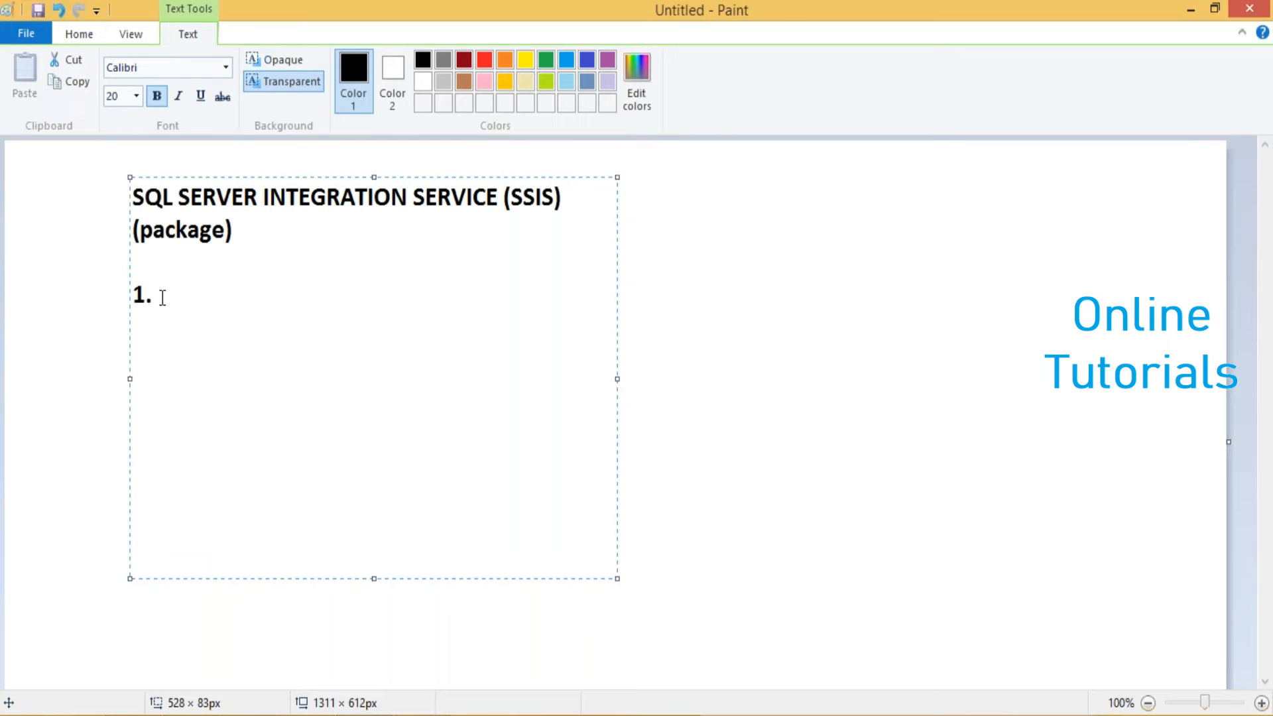
- Fill in the first list item as "CREATING PACKAGE" in capitals and begin a new line
{"action": "type", "text": "creati g"}
{"action": "key", "text": "BackSpace"}
{"action": "key", "text": "BackSpace"}
{"action": "key", "text": "BackSpace"}
{"action": "key", "text": "BackSpace"}
{"action": "key", "text": "BackSpace"}
{"action": "key", "text": "BackSpace"}
{"action": "key", "text": "BackSpace"}
{"action": "key", "text": "BackSpace"}
{"action": "type", "text": "CREATIN"}
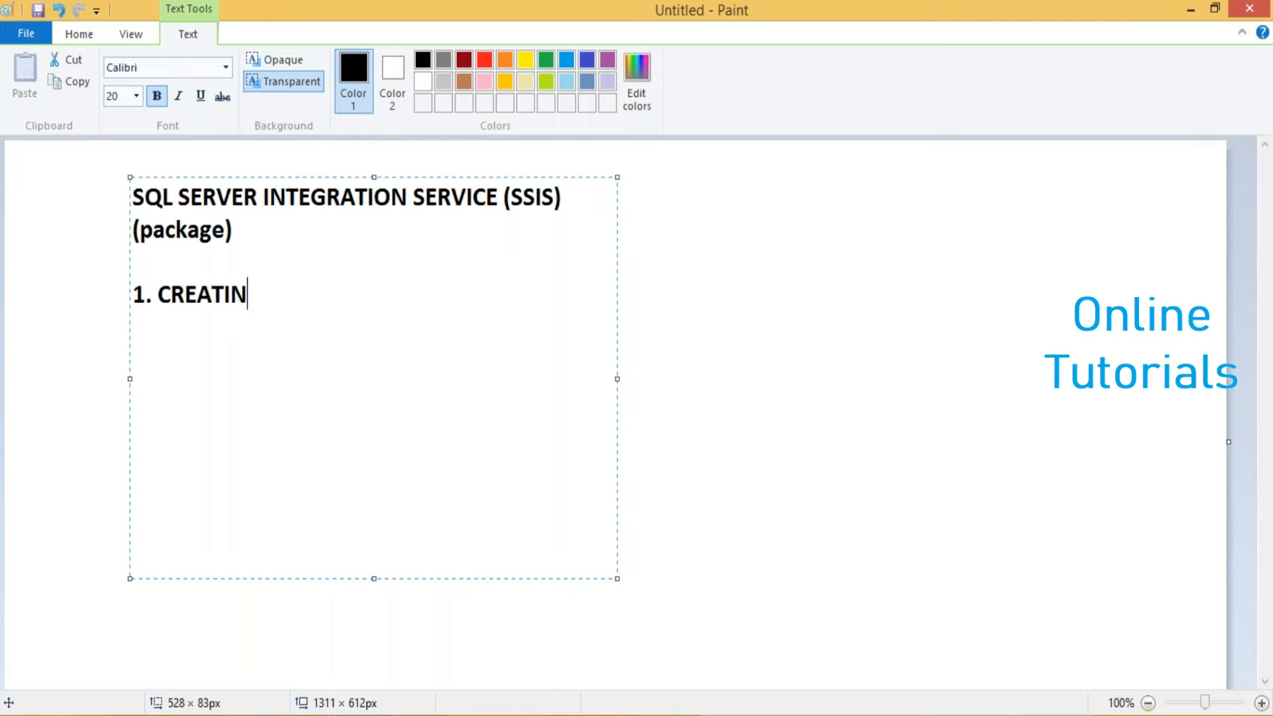
{"action": "type", "text": "G PACA"}
{"action": "key", "text": "BackSpace"}
{"action": "type", "text": "KAGE"}
{"action": "key", "text": "Return"}
- Add the list items "2. TROUBLE SHOOT PACKAGE" and "3.DEPLOYMENT"
{"action": "type", "text": "2."}
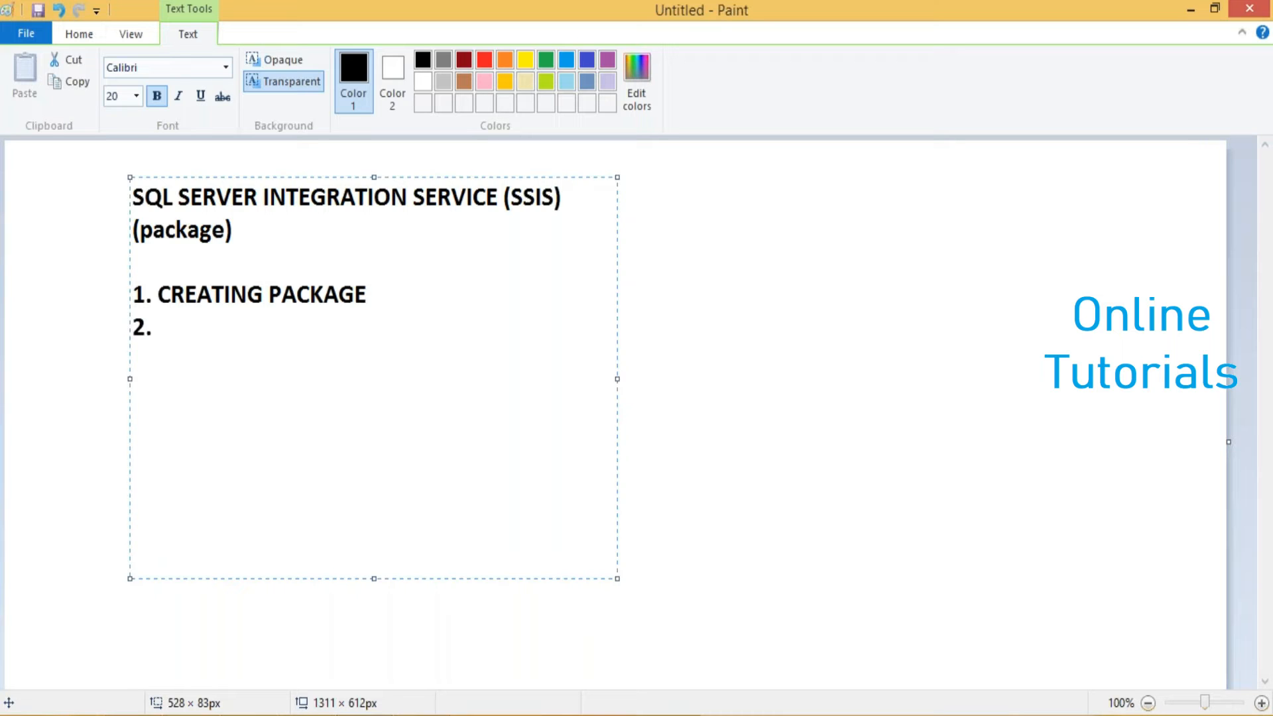
{"action": "type", "text": "TROUBLE "}
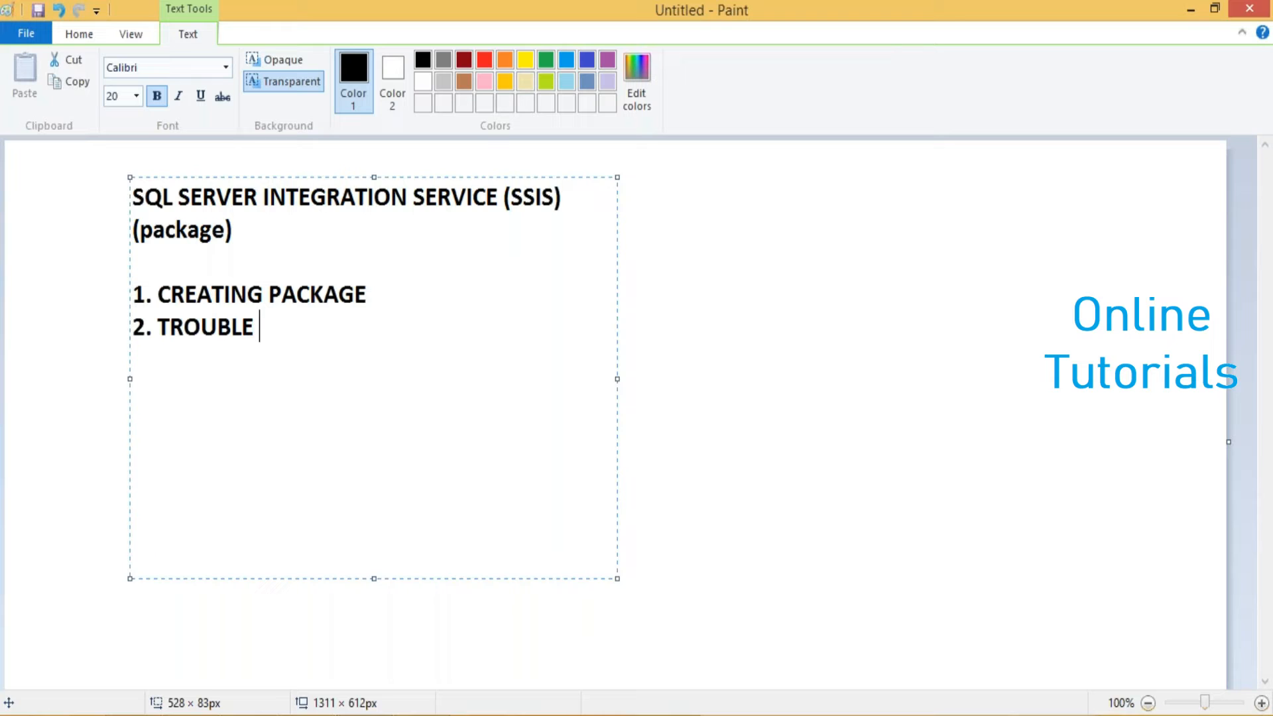
{"action": "type", "text": "SHOOT PACKAGE"}
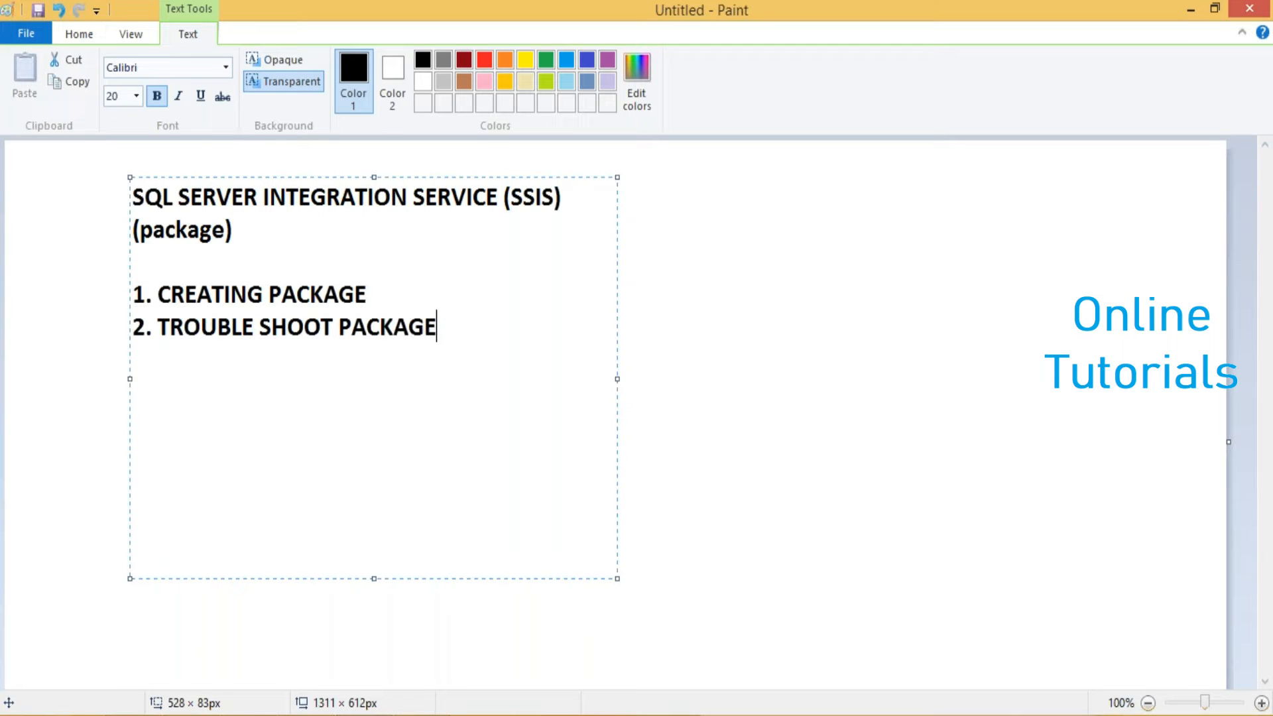
{"action": "key", "text": "Return"}
{"action": "type", "text": "3."}
{"action": "type", "text": "DEPLOYMENT"}
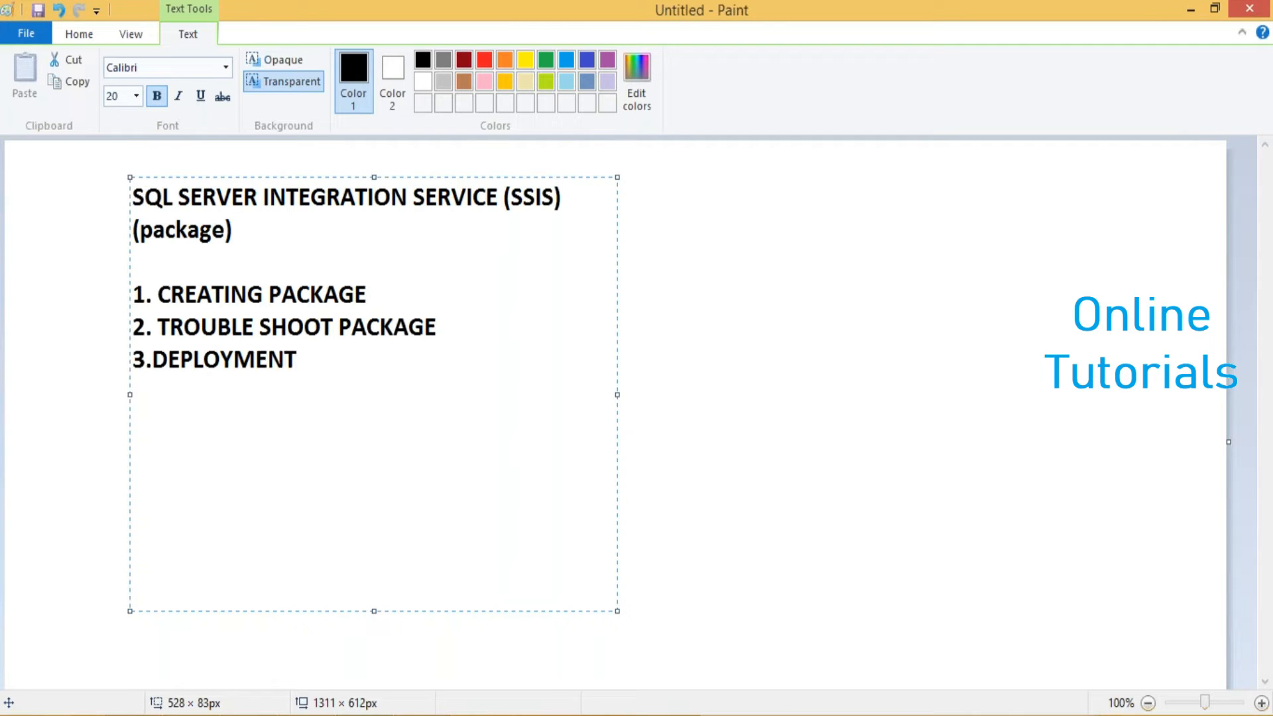
- Add the list item "4. EXECUTING PACKAGE" and append "PACKAGE" to the third item
{"action": "key", "text": "Return"}
{"action": "type", "text": "4. EXE"}
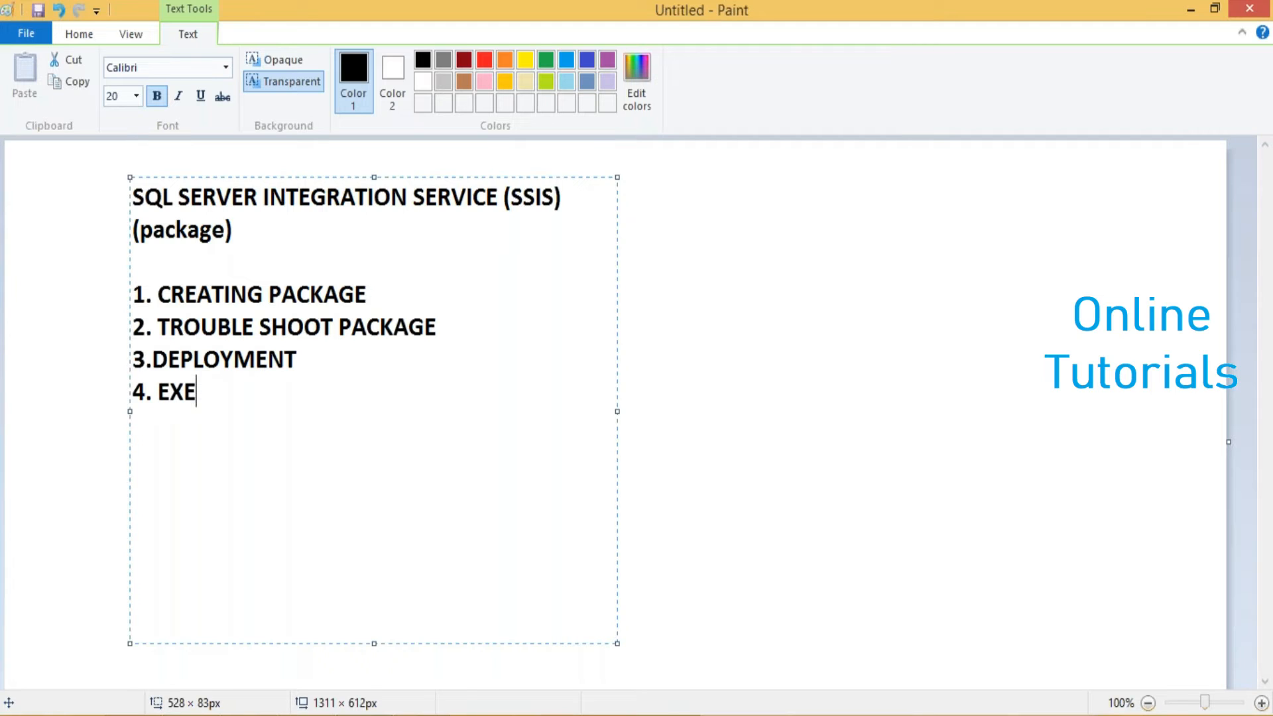
{"action": "type", "text": "CUTING"}
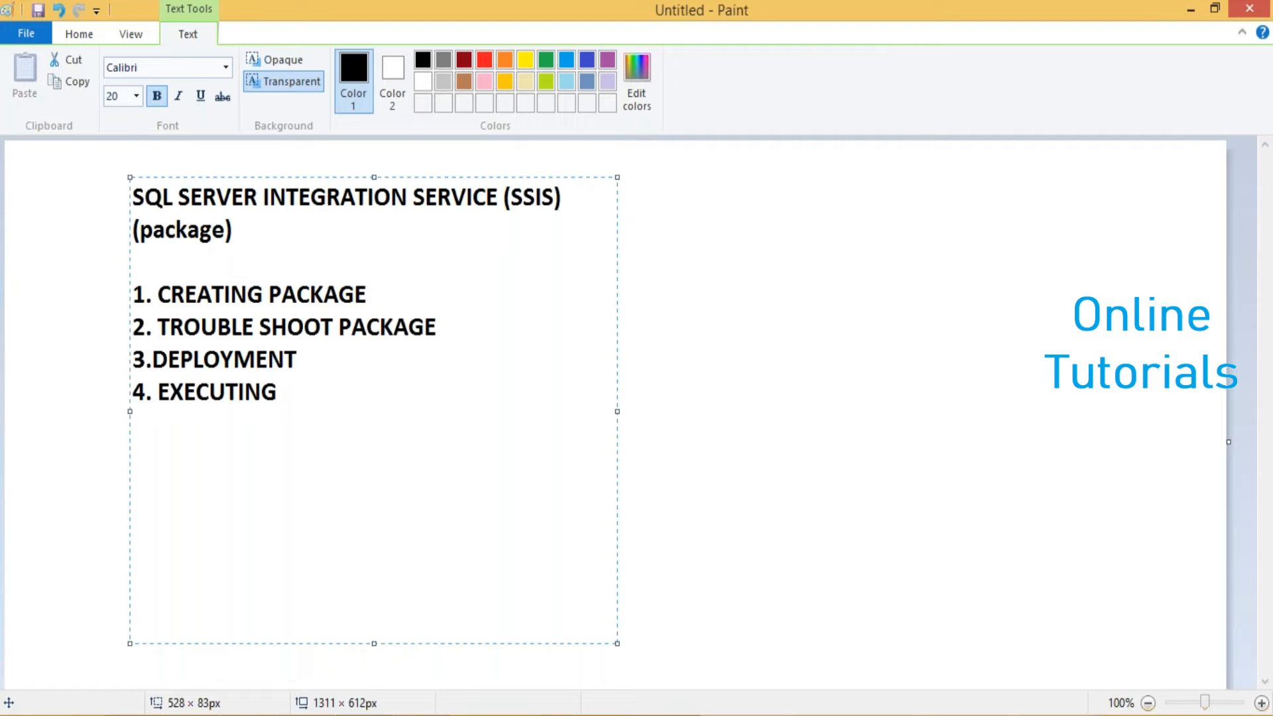
{"action": "left_click", "coordinate": [355, 357]}
{"action": "type", "text": "PACKAGE"}
{"action": "left_click", "coordinate": [320, 382]}
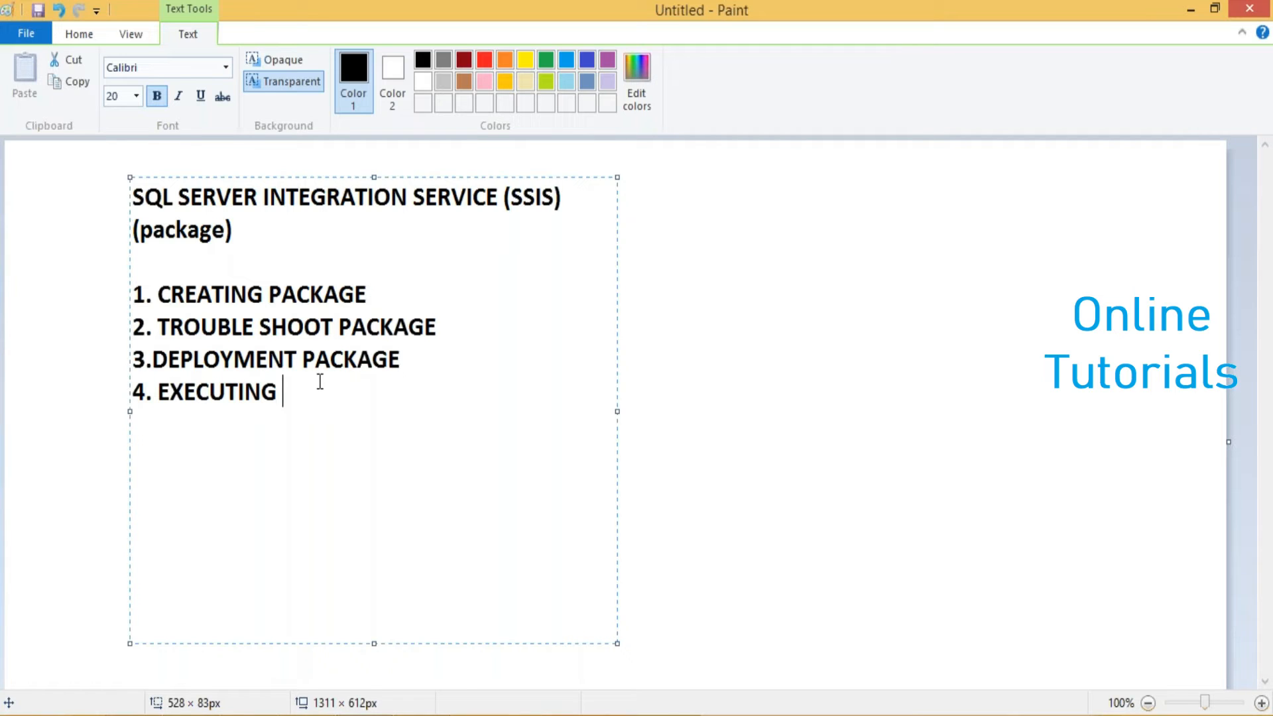
{"action": "type", "text": "PACKAGE"}
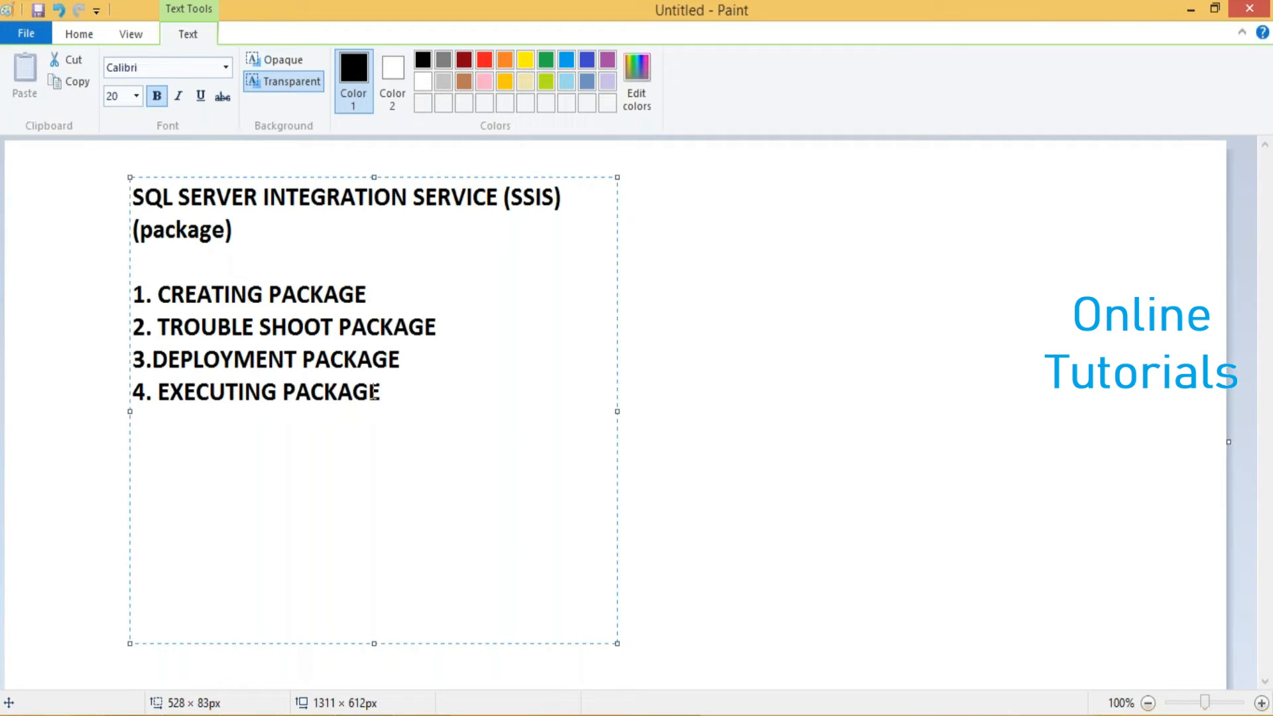
{"action": "left_click_drag", "start_coordinate": [382, 391], "coordinate": [180, 361]}
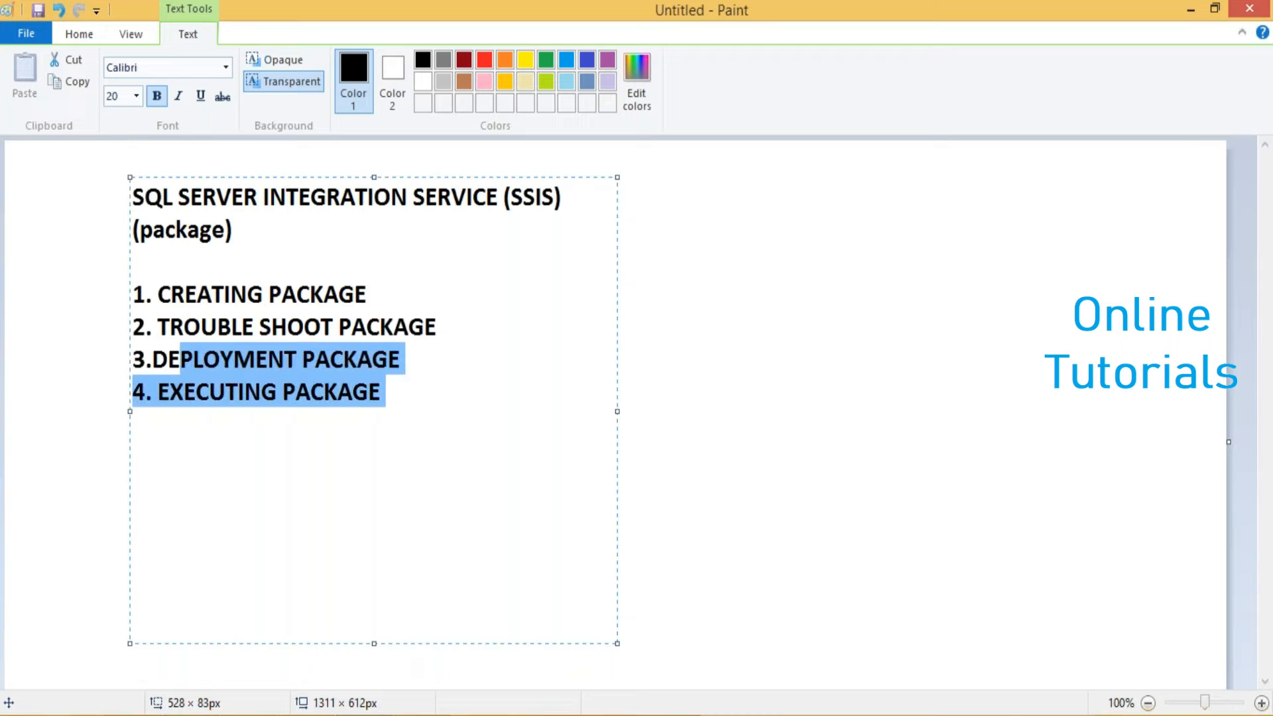
{"action": "left_click", "coordinate": [293, 435]}
{"action": "left_click_drag", "start_coordinate": [383, 392], "coordinate": [167, 199]}
{"action": "left_click", "coordinate": [226, 390]}
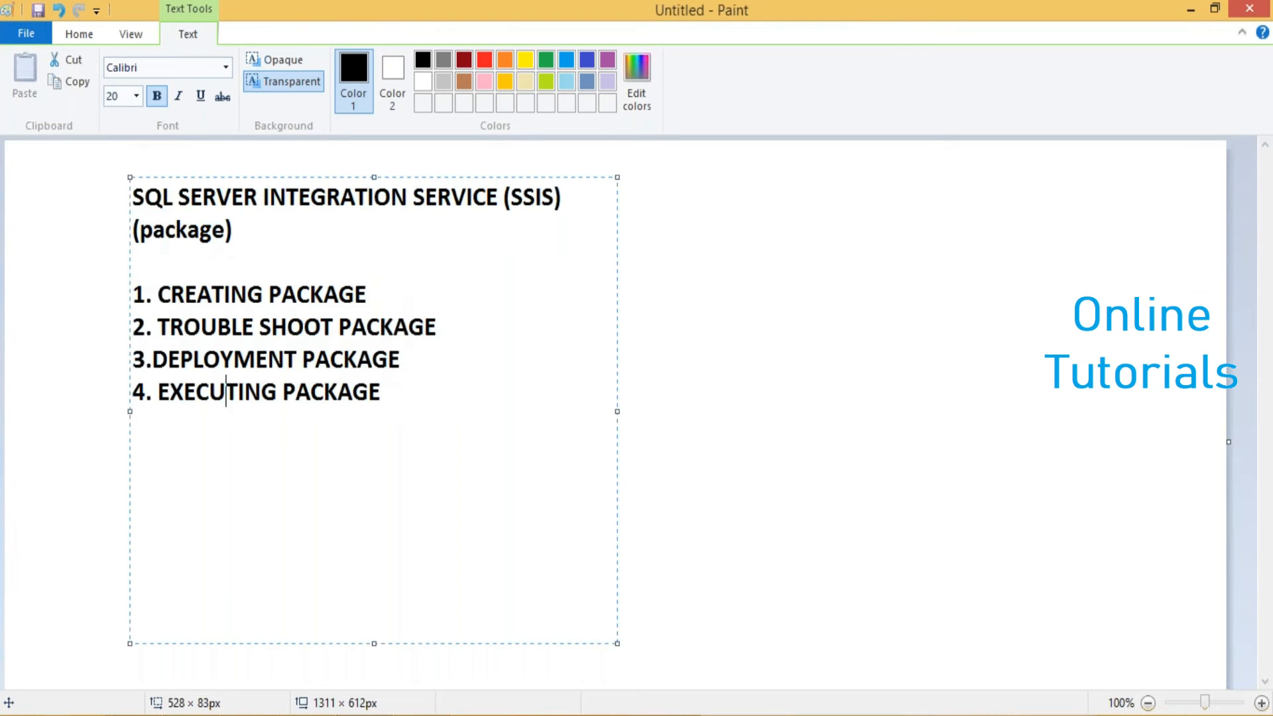
- Save the new drawing in the MSBI folder as a PNG named Session_1_Overview_SSIS
{"action": "key", "text": "ctrl+s"}
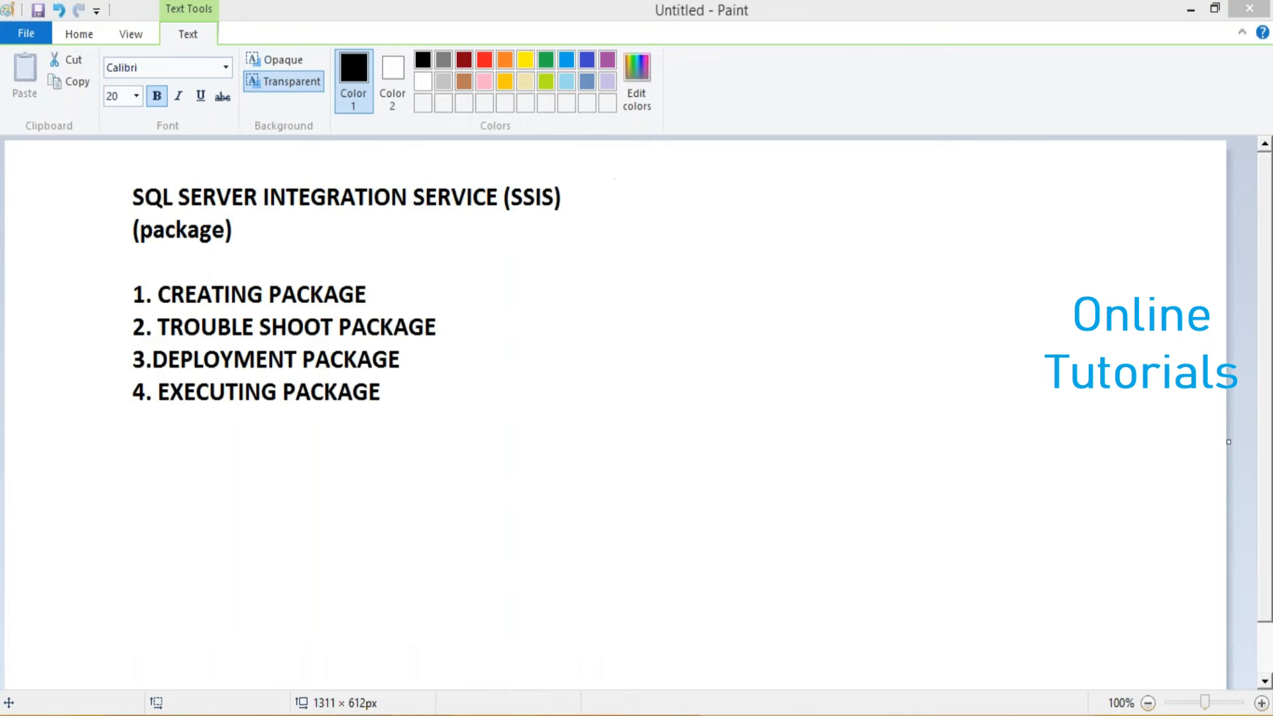
{"action": "key", "text": "BackSpace"}
{"action": "type", "text": "Session"}
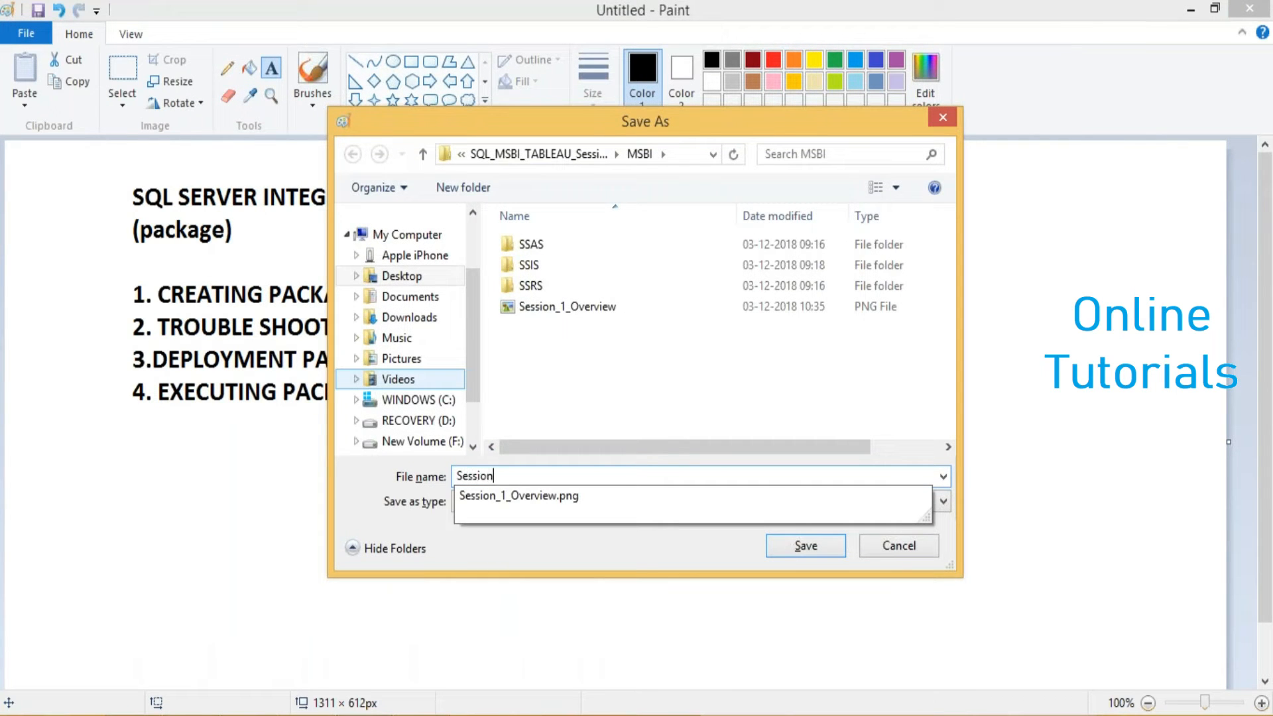
{"action": "type", "text": "_1_Overview_SSIS"}
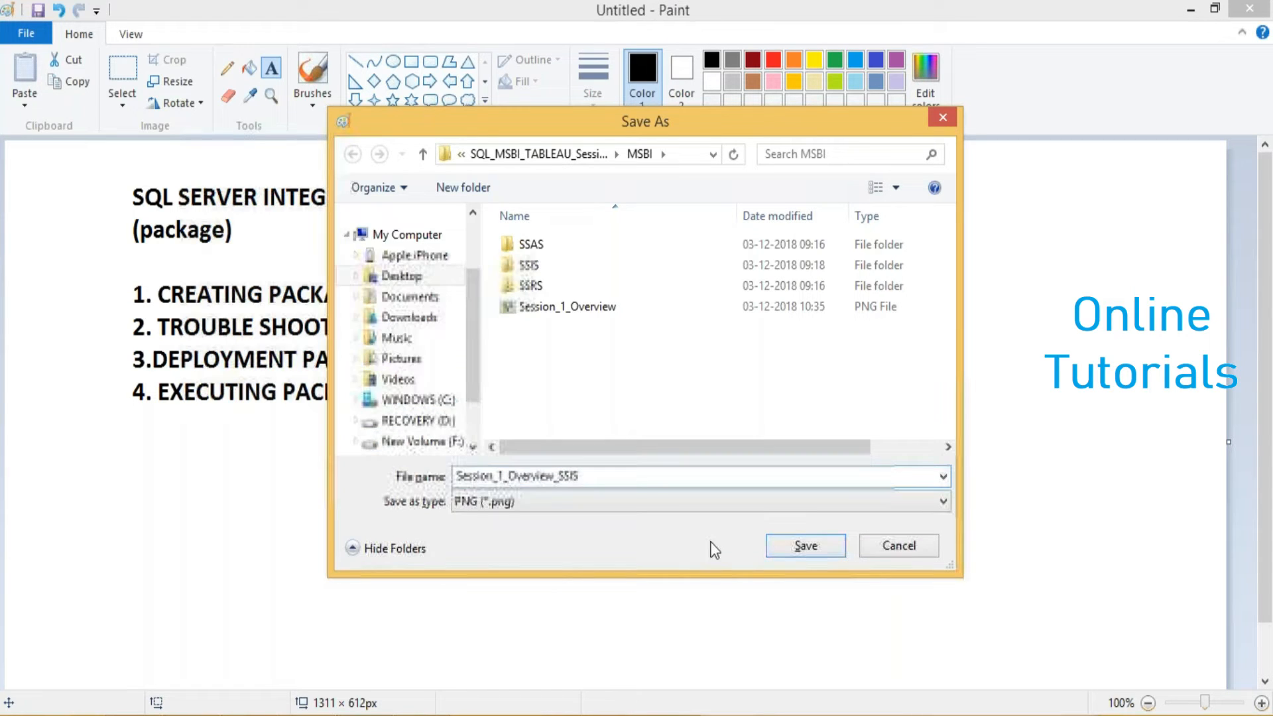
{"action": "left_click", "coordinate": [804, 547]}
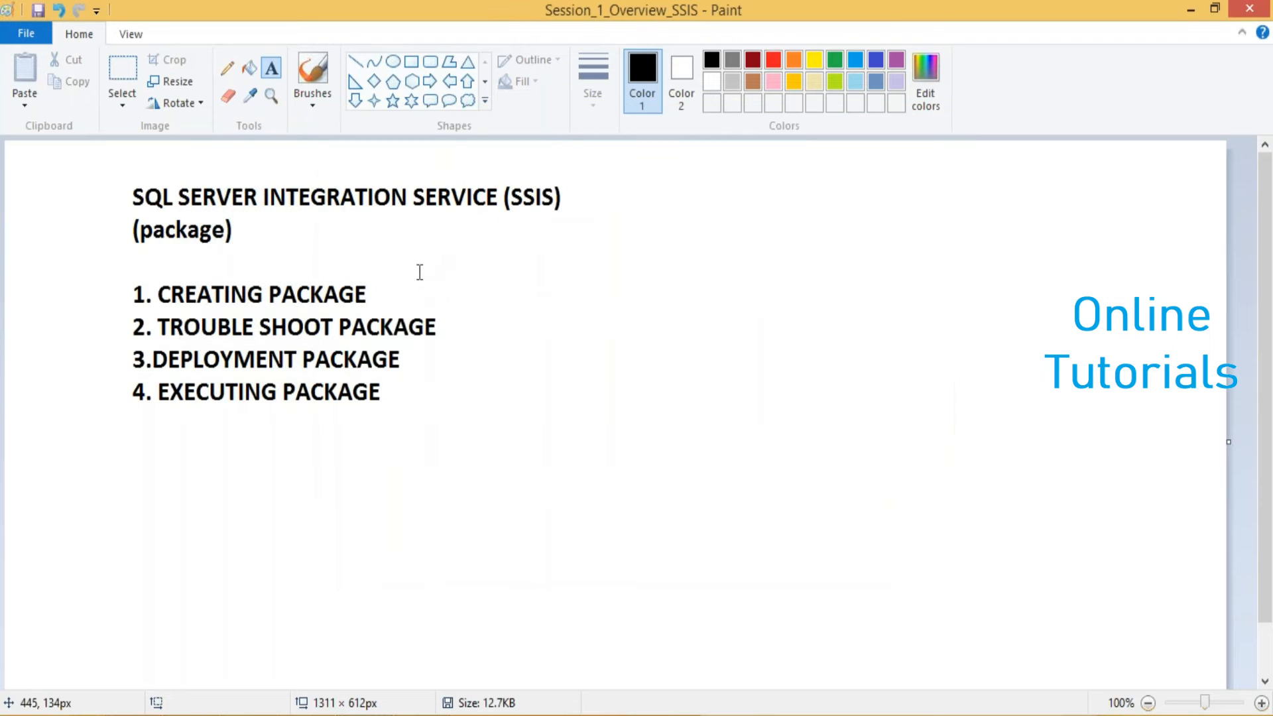
- Close the Session_1_Overview_SSIS drawing in Paint and save its changes
{"action": "left_click_drag", "start_coordinate": [152, 228], "coordinate": [215, 229]}
{"action": "left_click", "coordinate": [378, 319]}
{"action": "left_click", "coordinate": [1249, 8]}
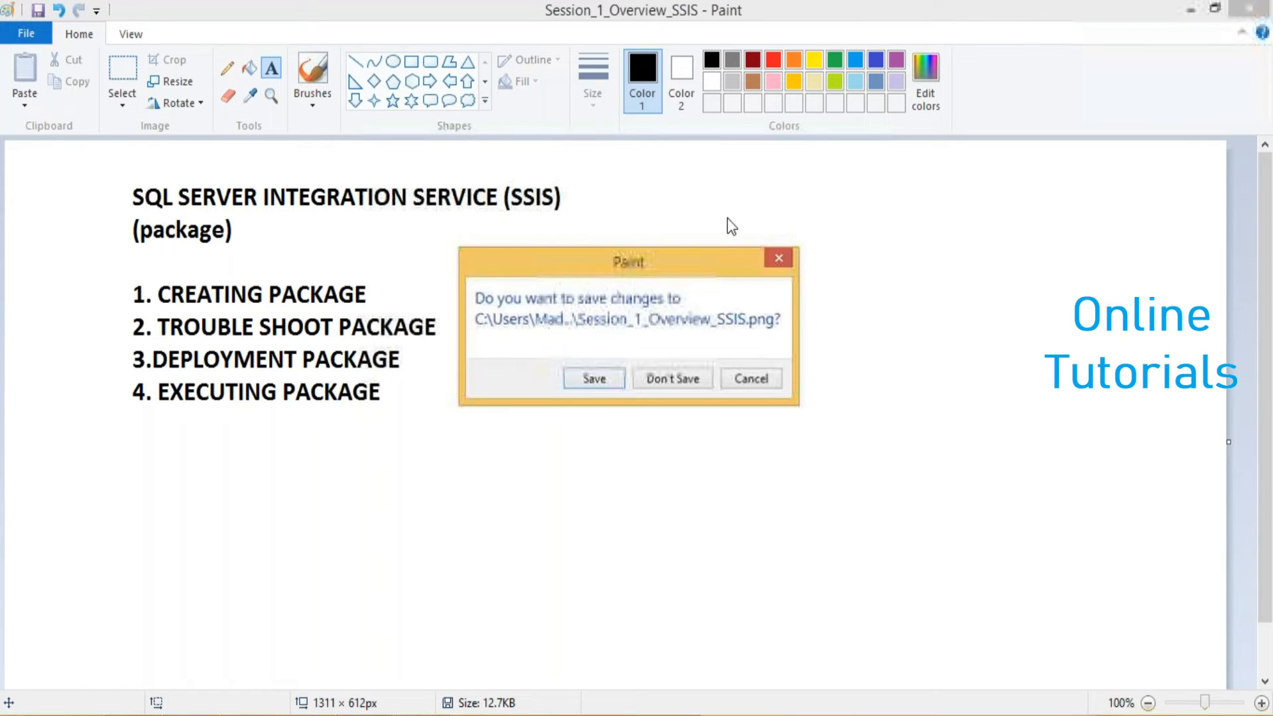
{"action": "left_click", "coordinate": [594, 375]}
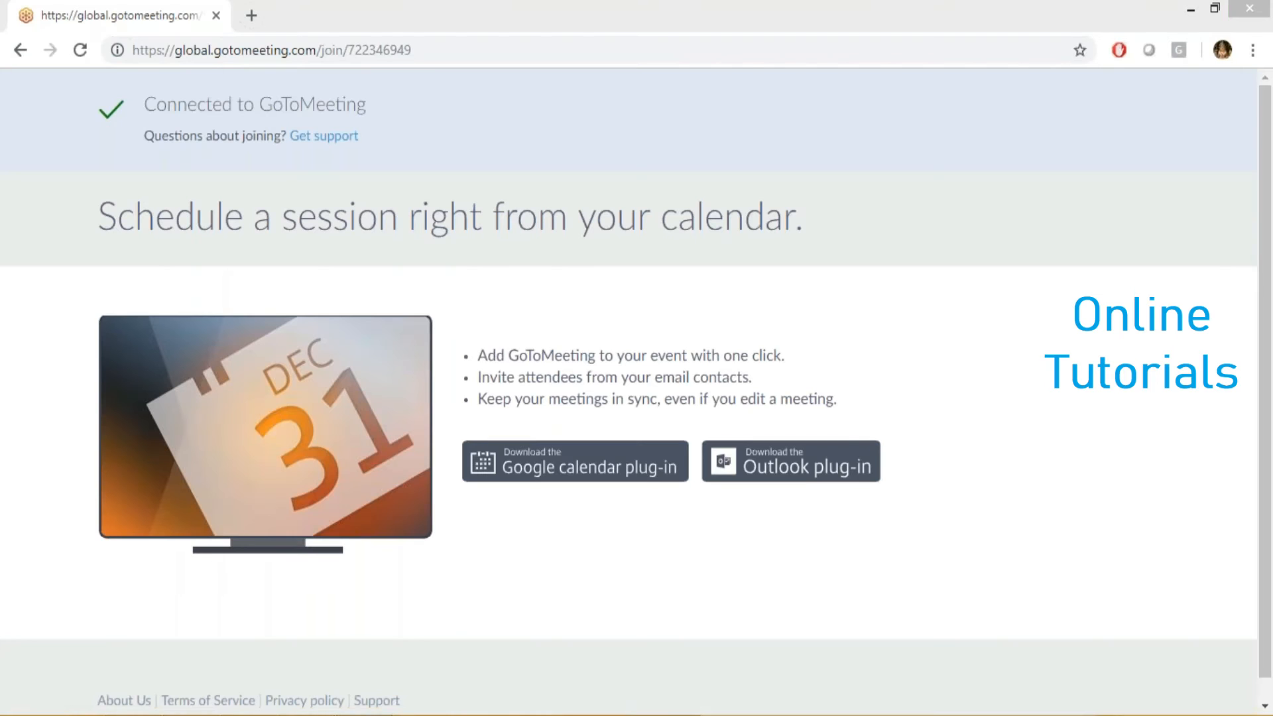
- Switch to Chrome and search Google for "microsoft sql server management studio" in a new tab
{"action": "left_click", "coordinate": [306, 714]}
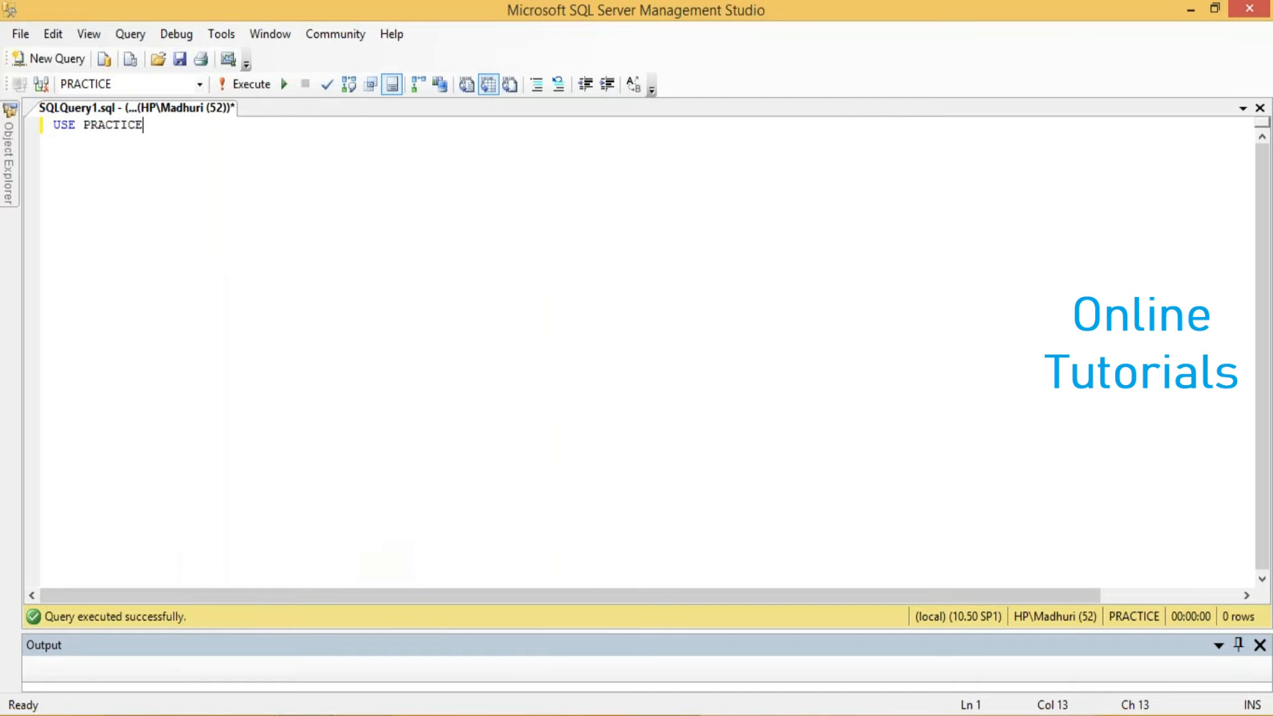
{"action": "left_click", "coordinate": [196, 714]}
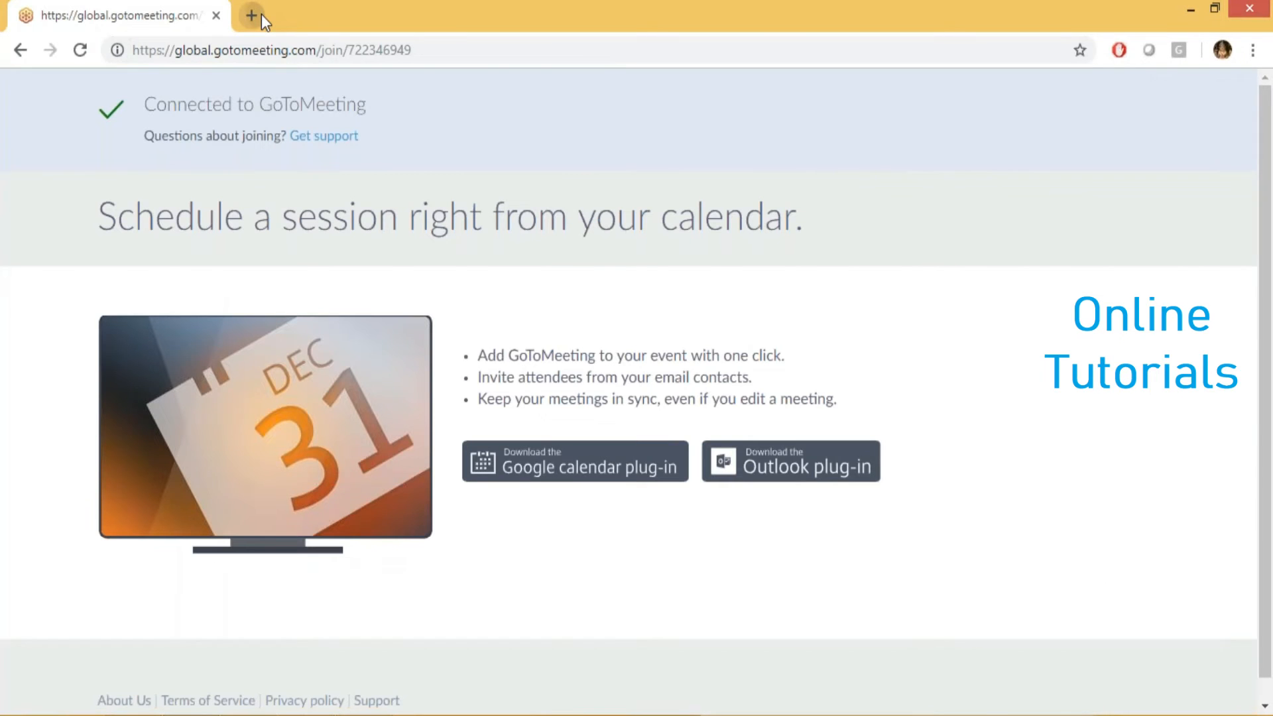
{"action": "left_click", "coordinate": [262, 14]}
{"action": "type", "text": "mocro "}
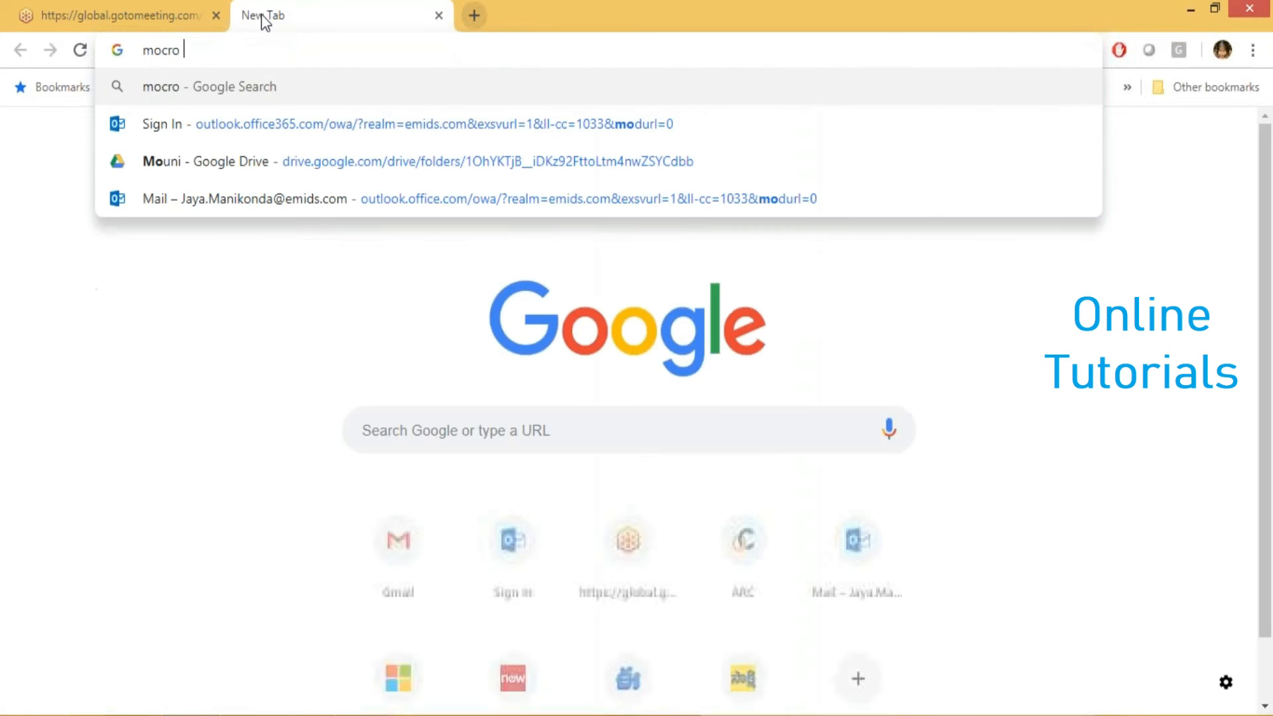
{"action": "type", "text": "soft "}
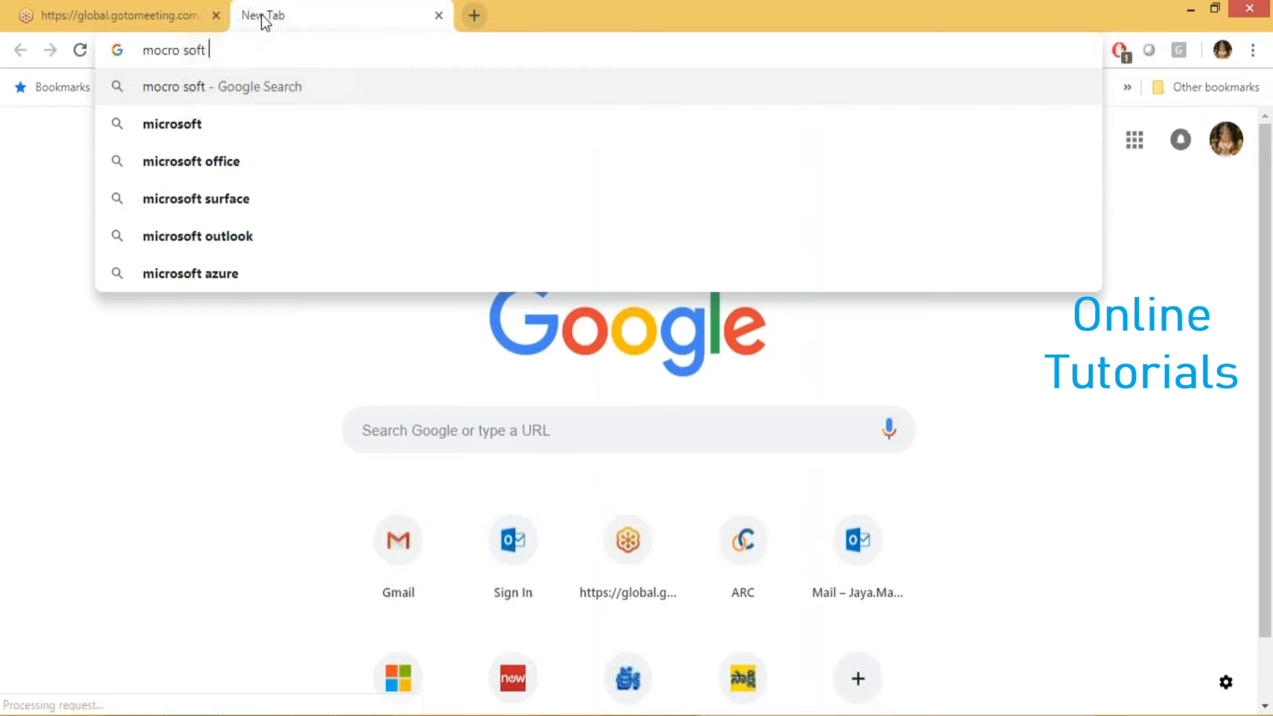
{"action": "type", "text": "sql server"}
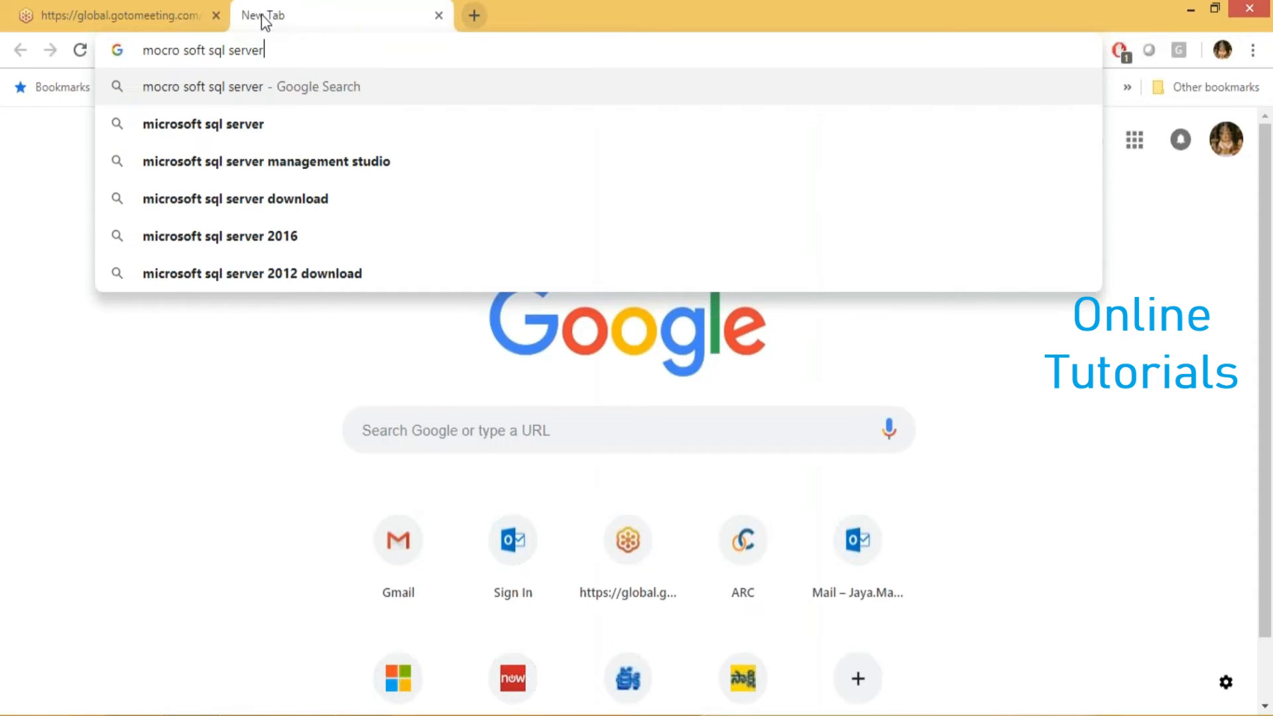
{"action": "key", "text": "Down"}
{"action": "key", "text": "Down"}
{"action": "key", "text": "Return"}
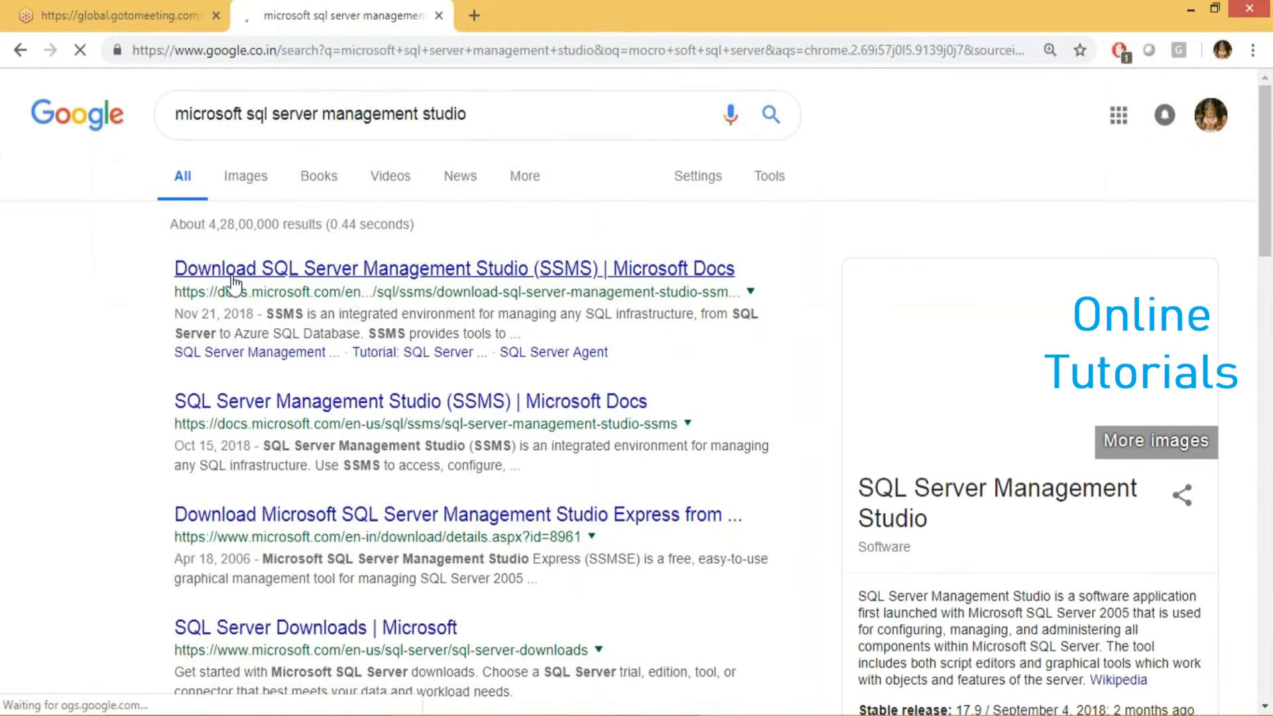
- Refine the search to "microsoft sql server management studio download" and review the SSMS download page on Microsoft Docs
{"action": "left_click", "coordinate": [497, 108]}
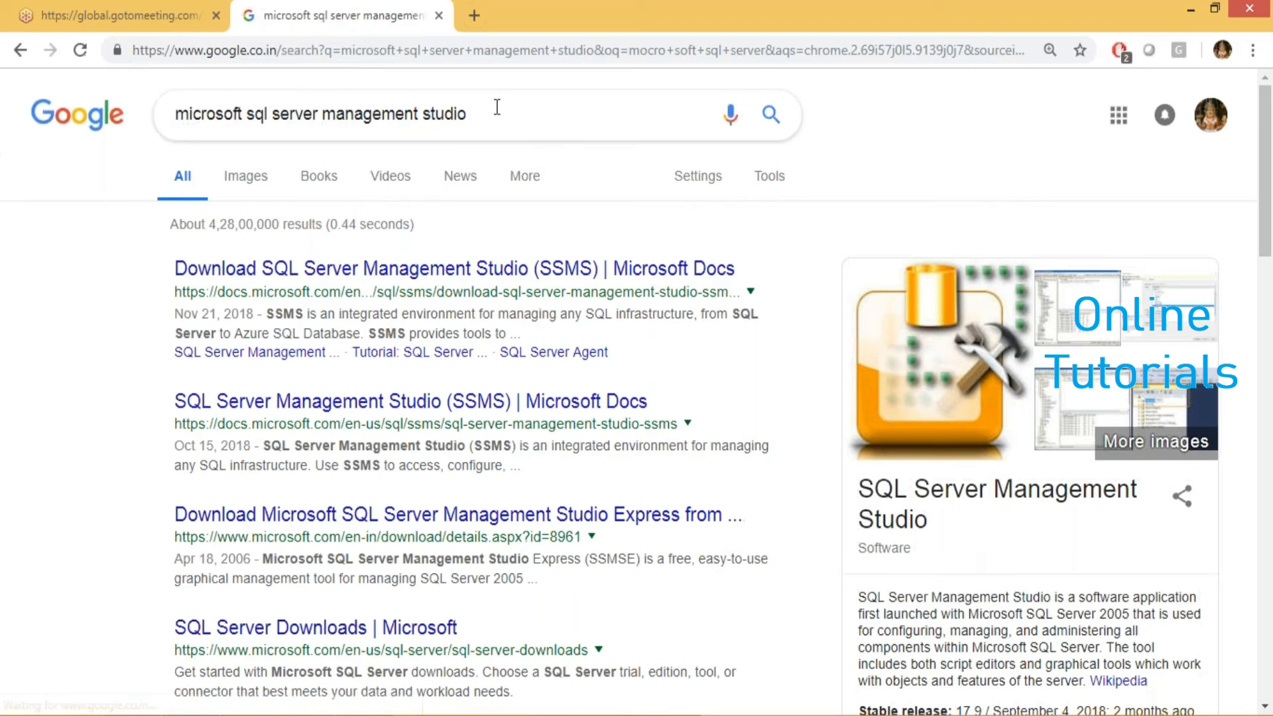
{"action": "type", "text": "do"}
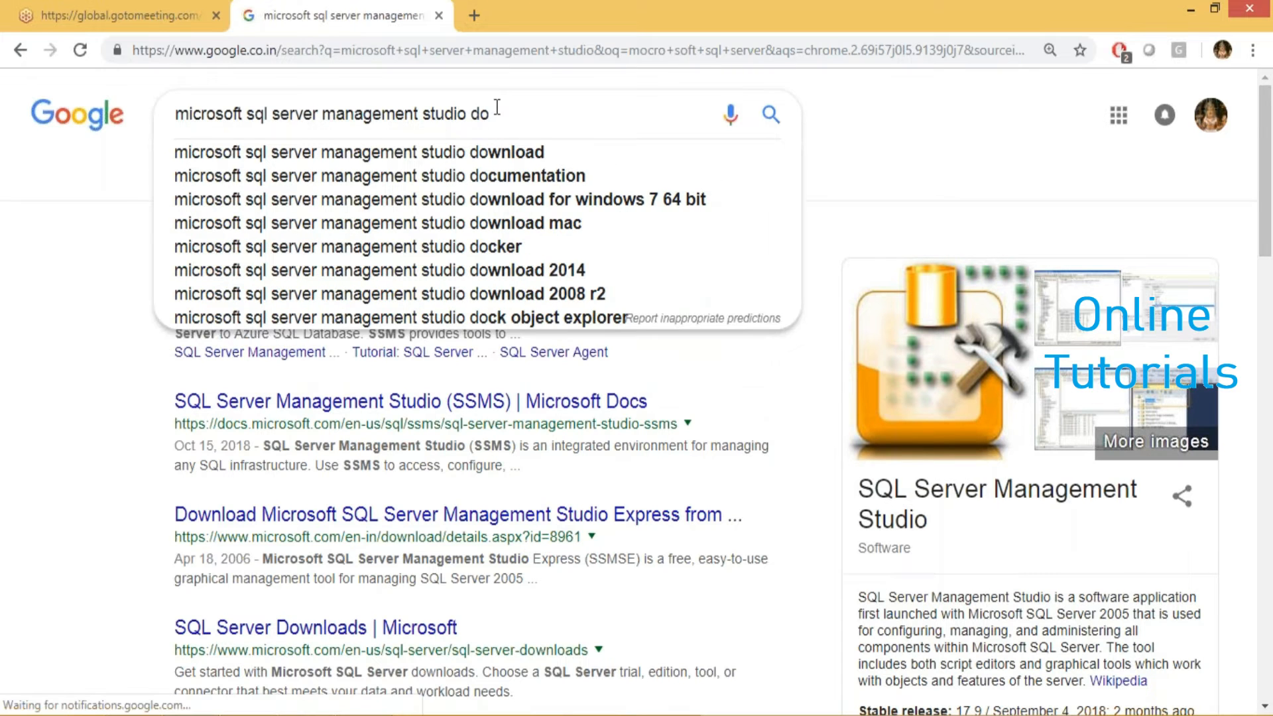
{"action": "left_click", "coordinate": [493, 154]}
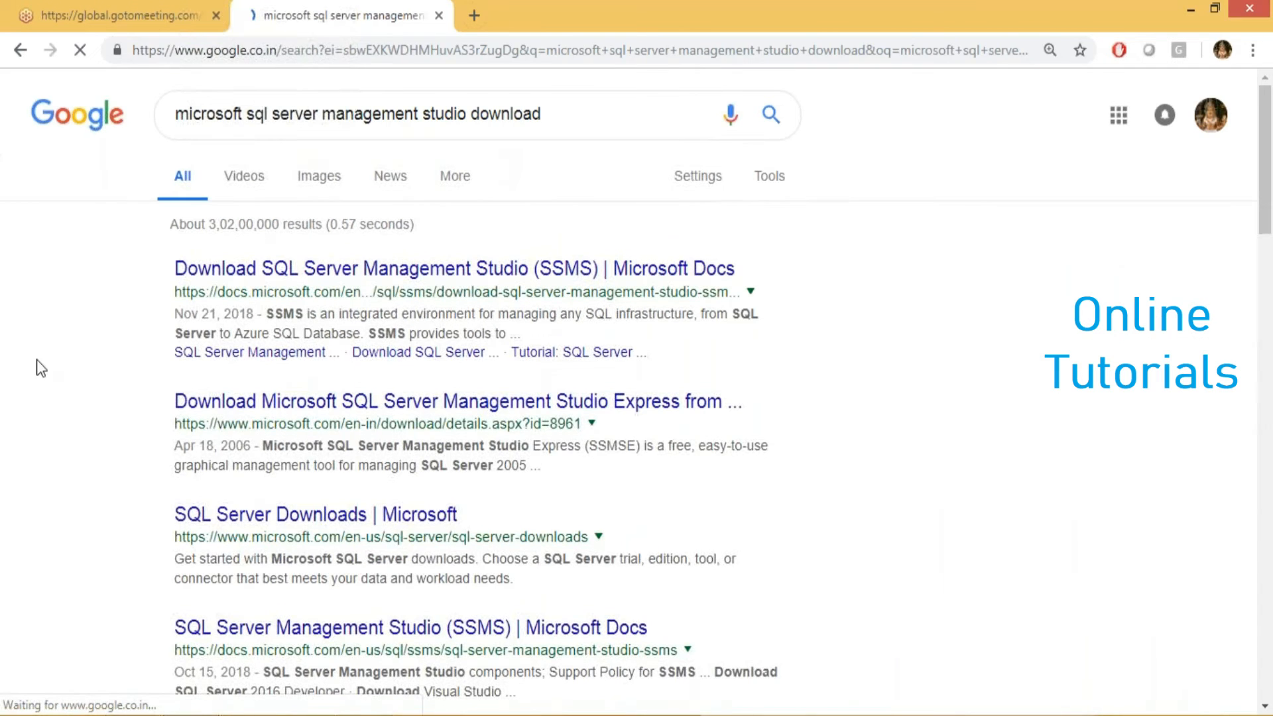
{"action": "left_click", "coordinate": [263, 272]}
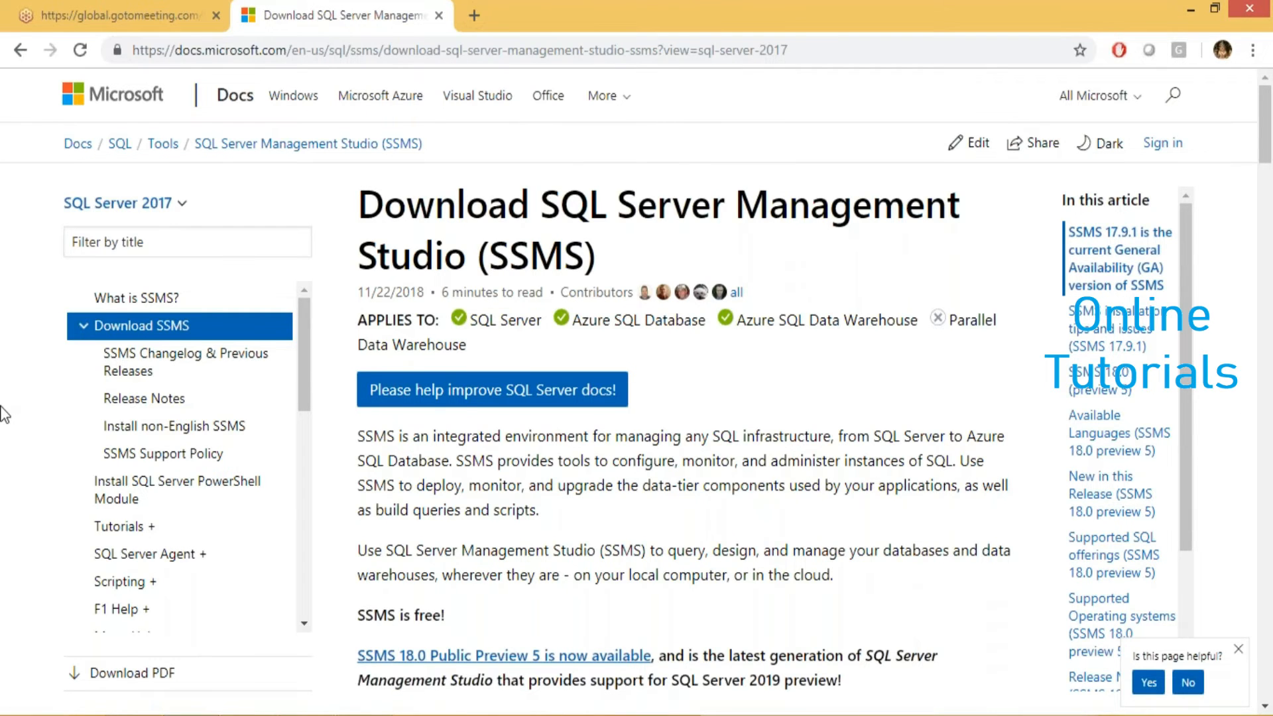
{"action": "scroll", "coordinate": [1, 407], "scroll_direction": "down", "scroll_amount": 1}
{"action": "scroll", "coordinate": [2, 414], "scroll_direction": "down", "scroll_amount": 5}
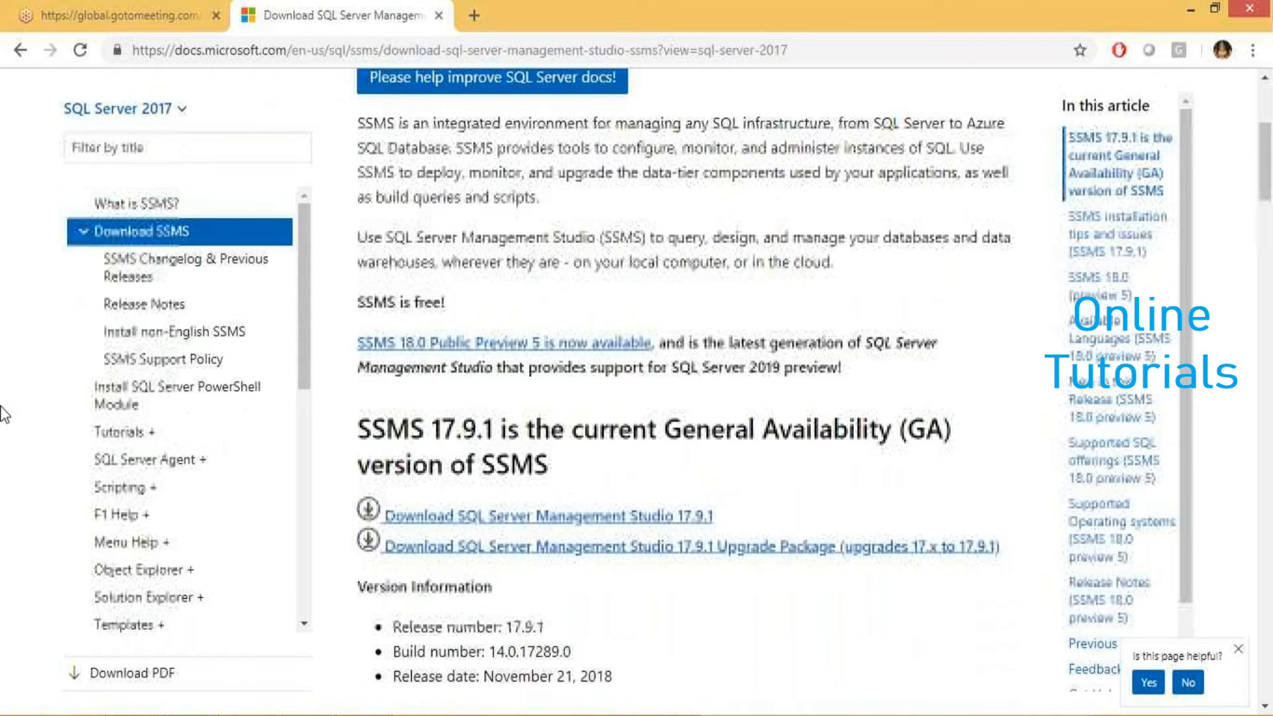
{"action": "scroll", "coordinate": [3, 414], "scroll_direction": "down", "scroll_amount": 8}
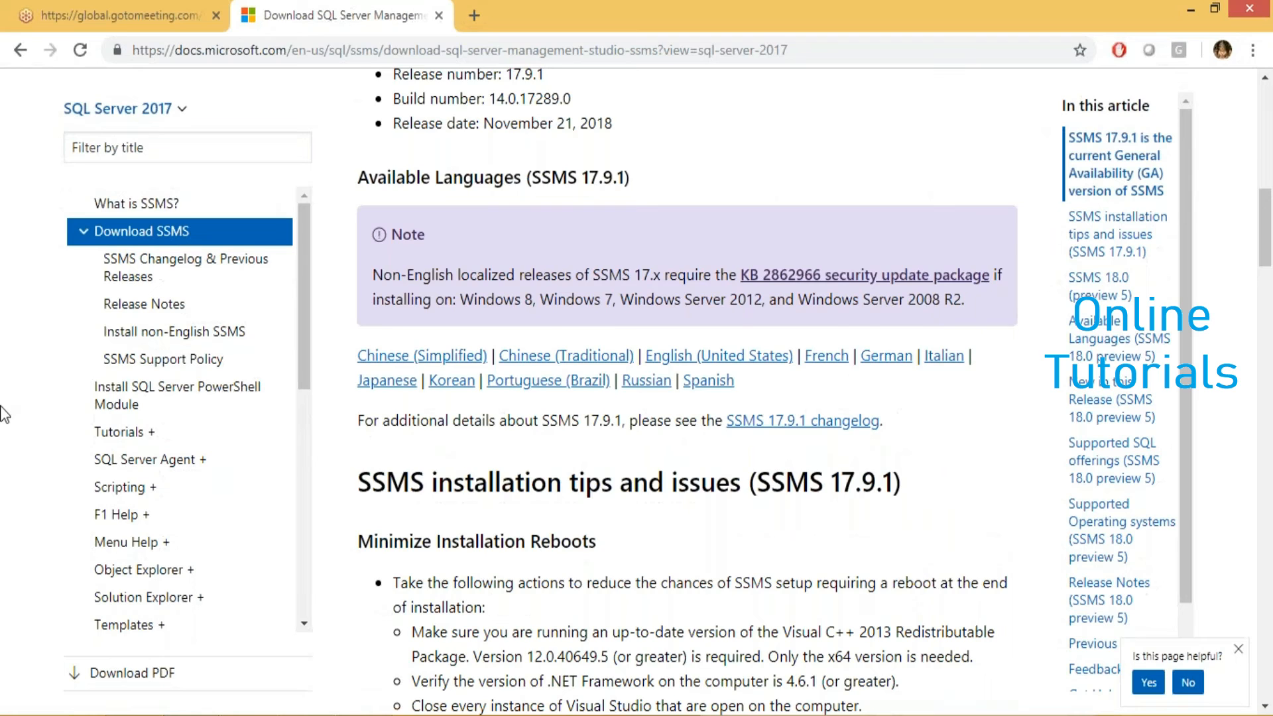
{"action": "scroll", "coordinate": [4, 414], "scroll_direction": "up", "scroll_amount": 3}
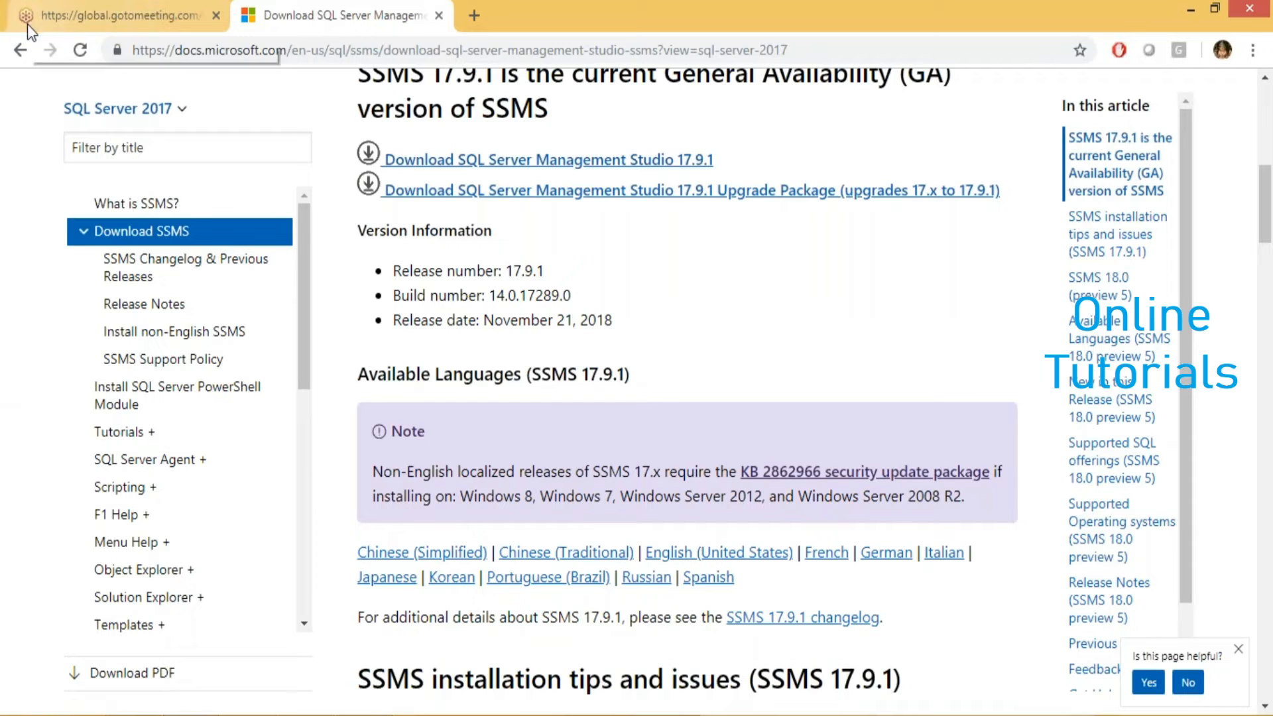
- Return to the Google results, search for "visual studio 2017", and open the Visual Studio Downloads page
{"action": "left_click", "coordinate": [20, 56]}
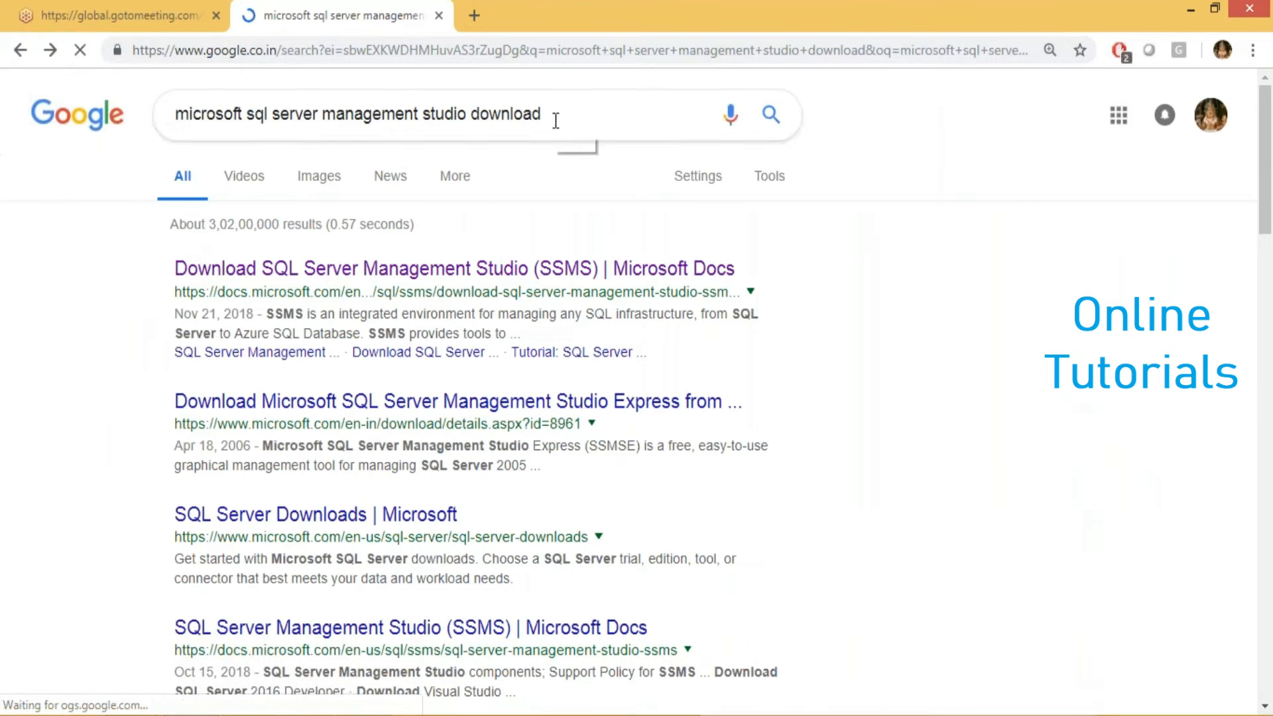
{"action": "left_click_drag", "start_coordinate": [556, 118], "coordinate": [136, 119]}
{"action": "type", "text": "visual"}
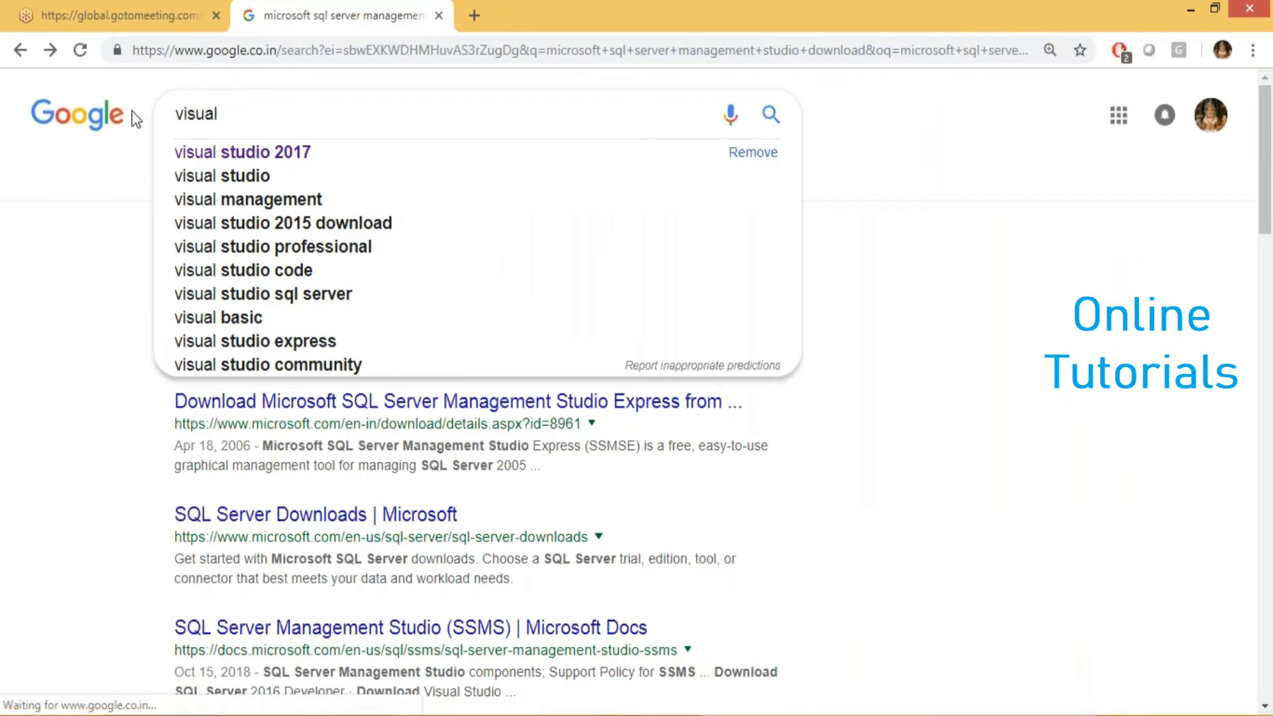
{"action": "key", "text": "Down"}
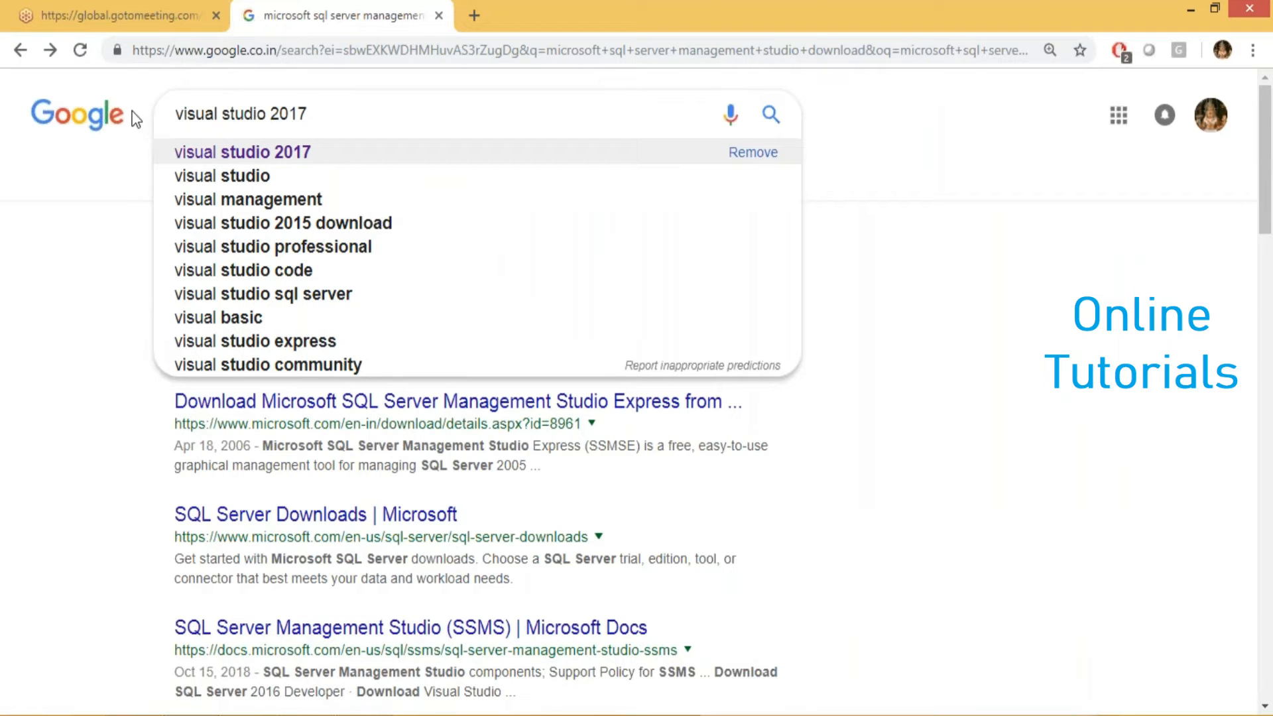
{"action": "key", "text": "Return"}
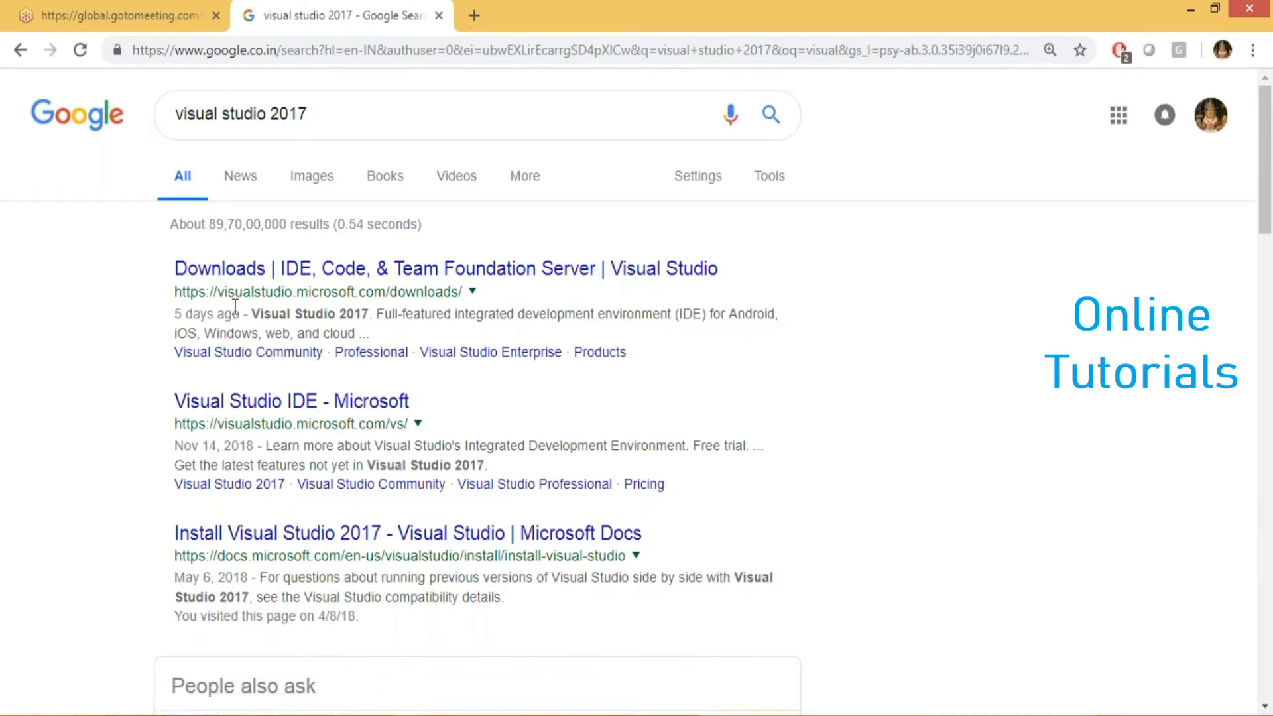
{"action": "left_click", "coordinate": [262, 277]}
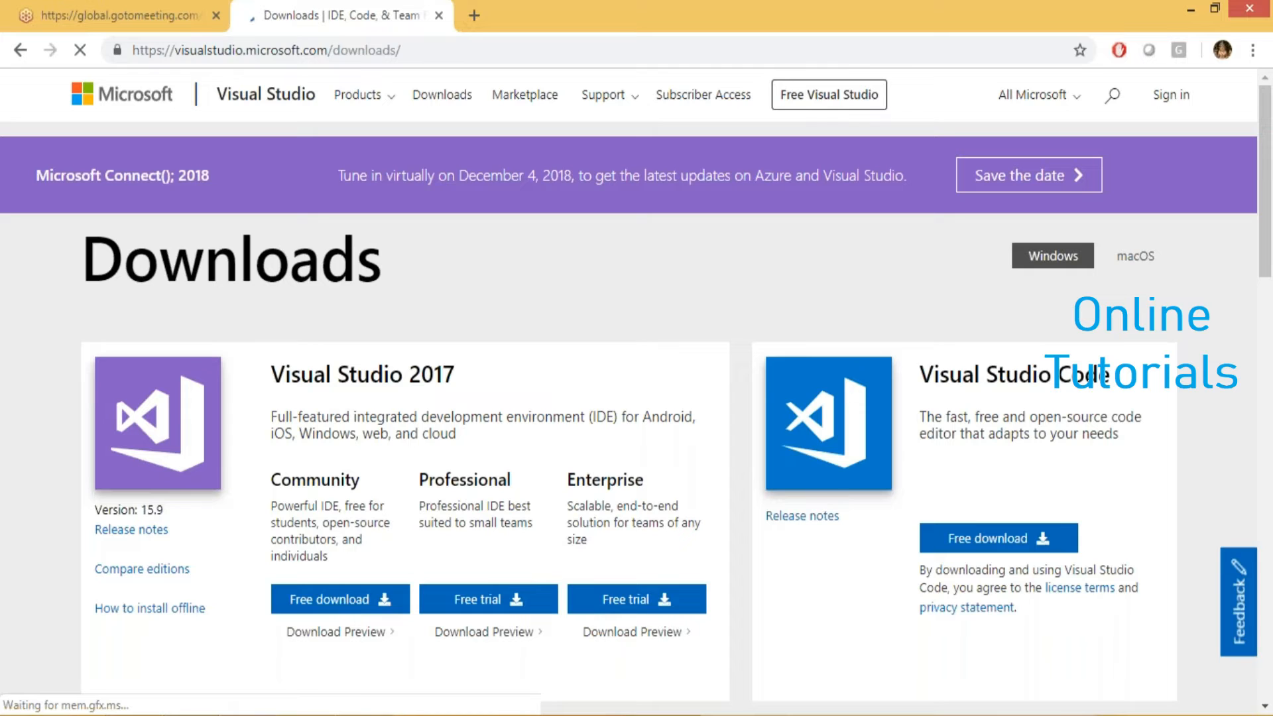
- Search the computer for "visual studio 2010" and launch Microsoft Visual Studio 2010
{"action": "left_click", "coordinate": [246, 715]}
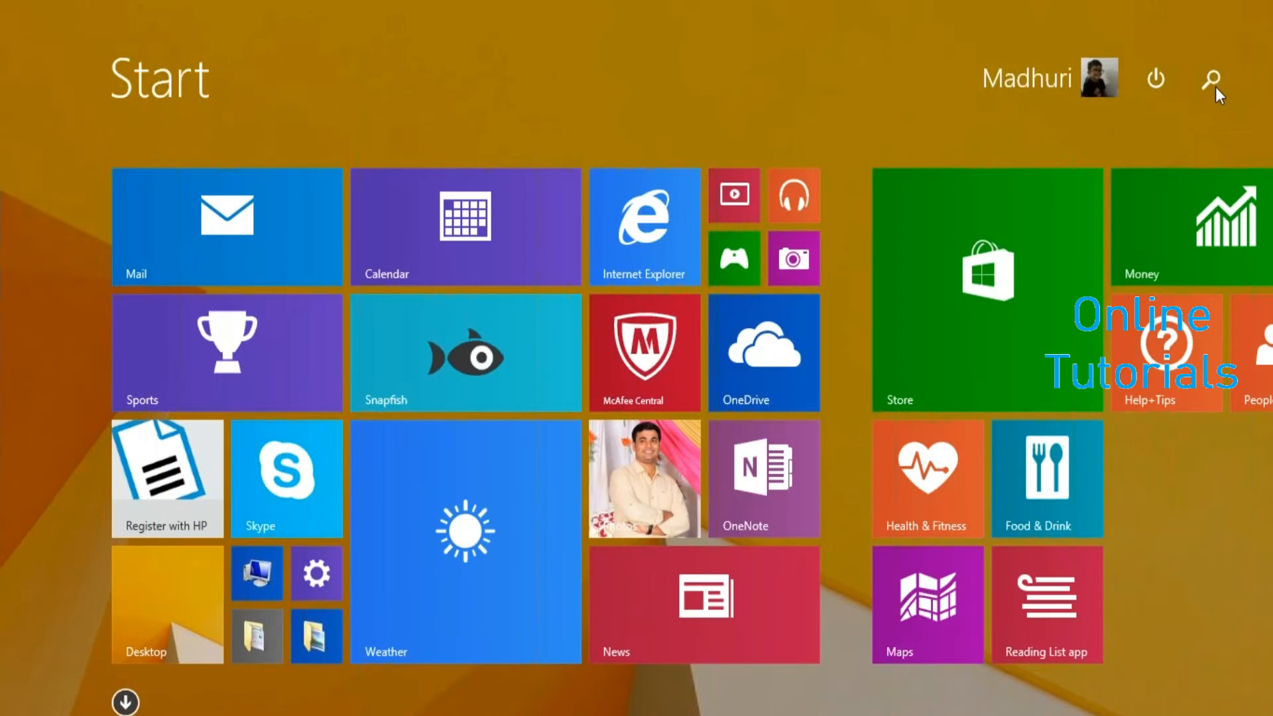
{"action": "left_click", "coordinate": [1213, 83]}
{"action": "type", "text": "visual"}
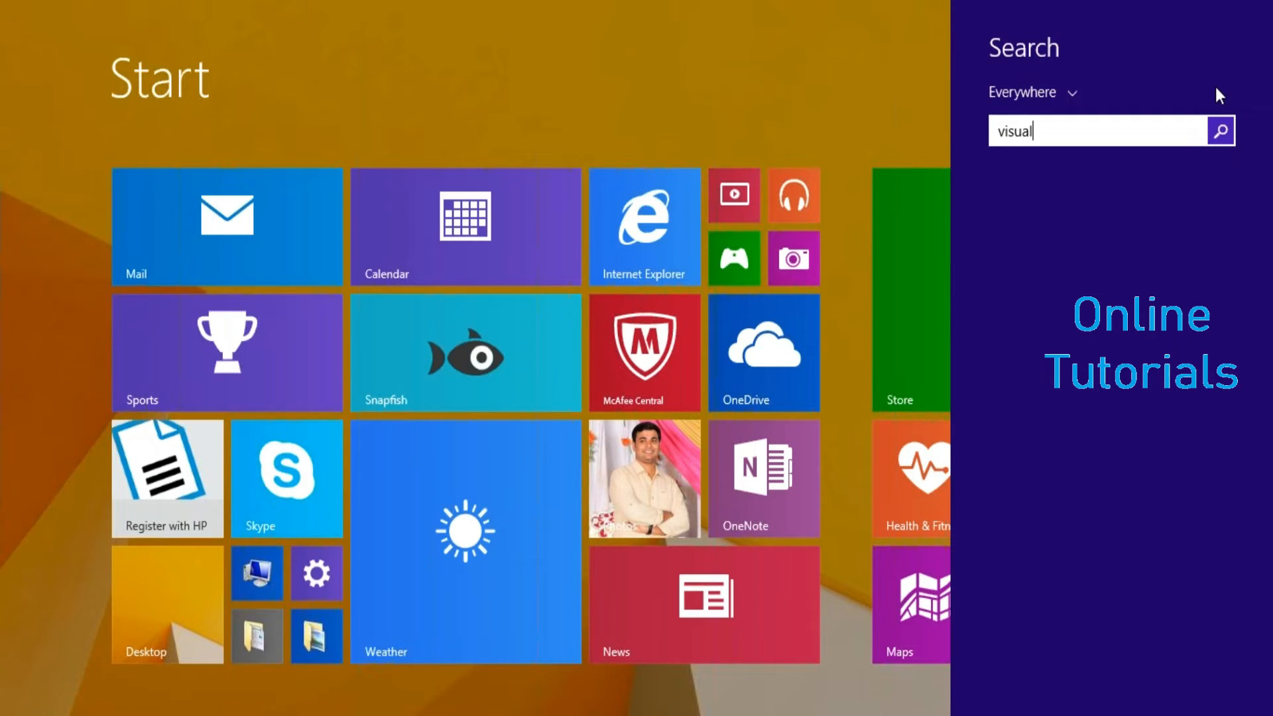
{"action": "type", "text": " studio 2010"}
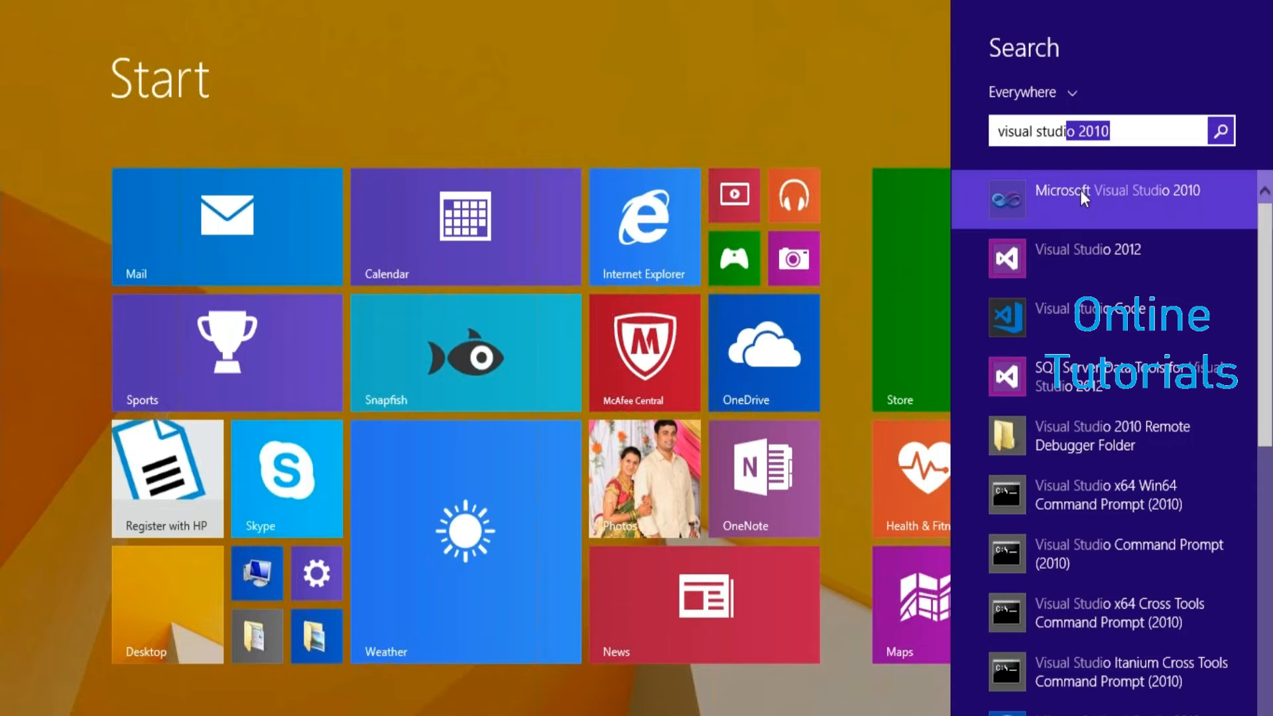
{"action": "left_click", "coordinate": [1082, 196]}
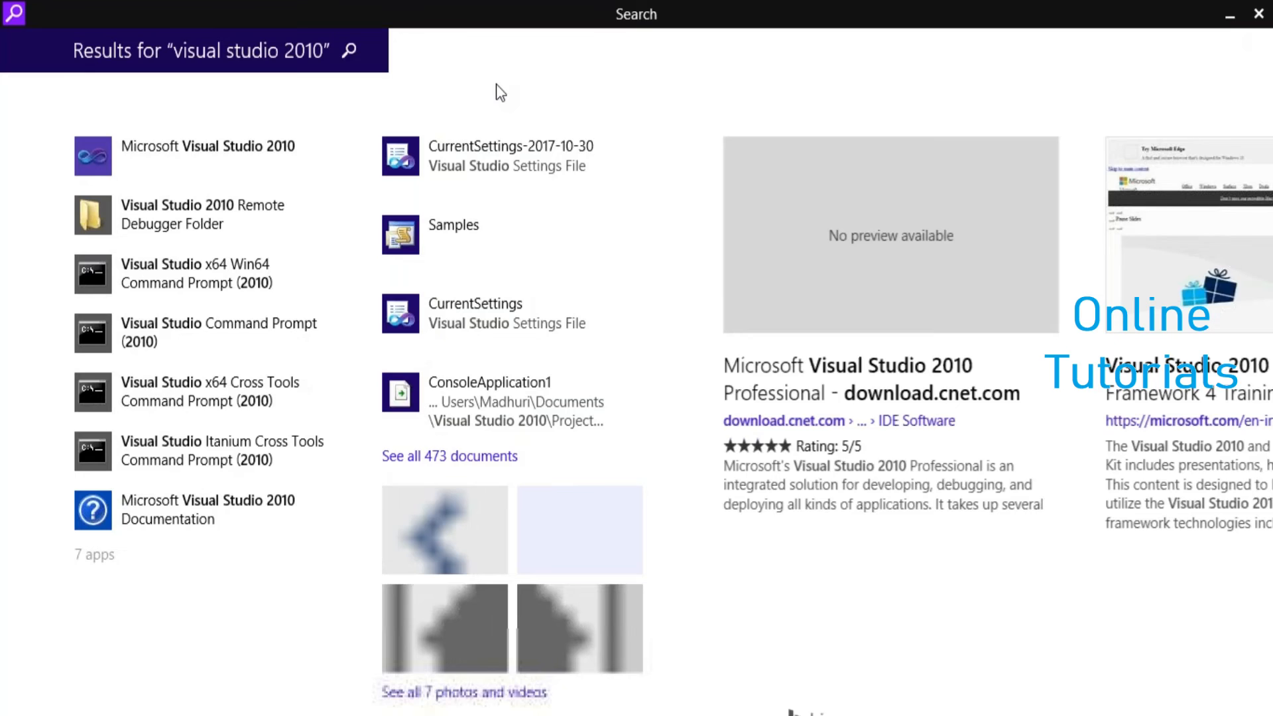
{"action": "left_click", "coordinate": [214, 166]}
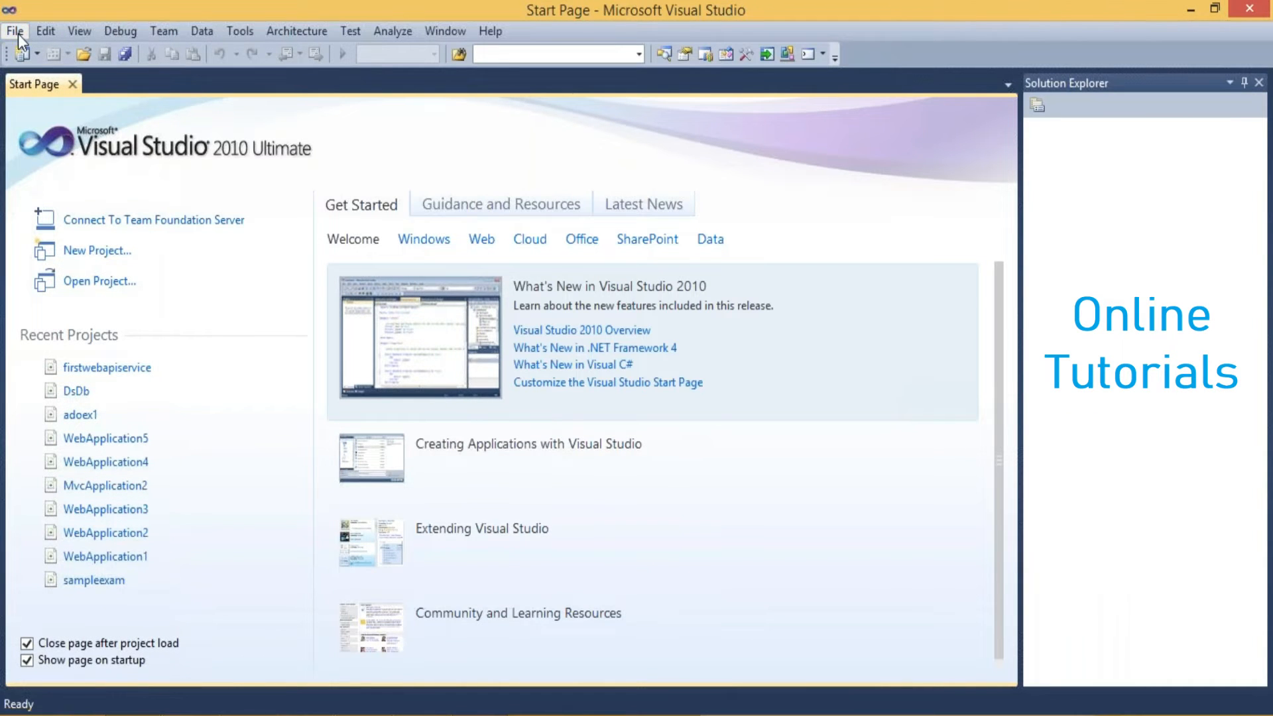
- Examine the installed project templates in Visual Studio 2010's New Project dialog and cancel it
{"action": "left_click", "coordinate": [18, 34]}
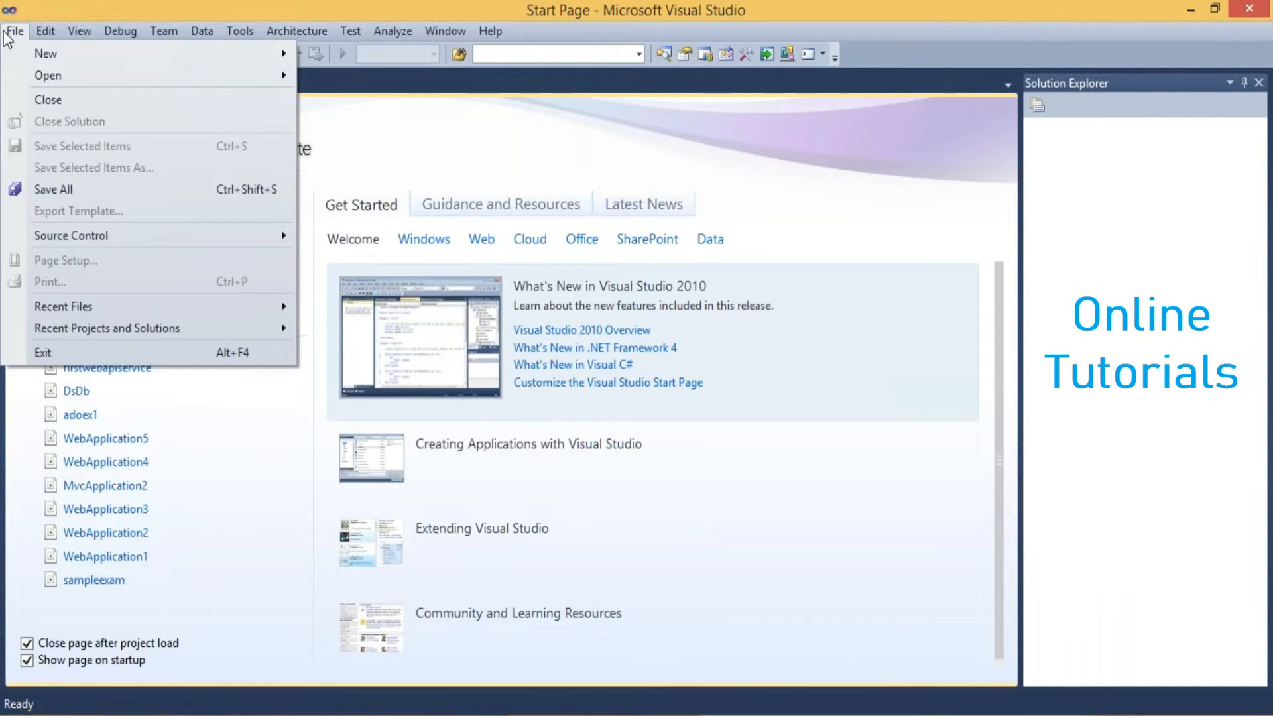
{"action": "mouse_move", "coordinate": [284, 53]}
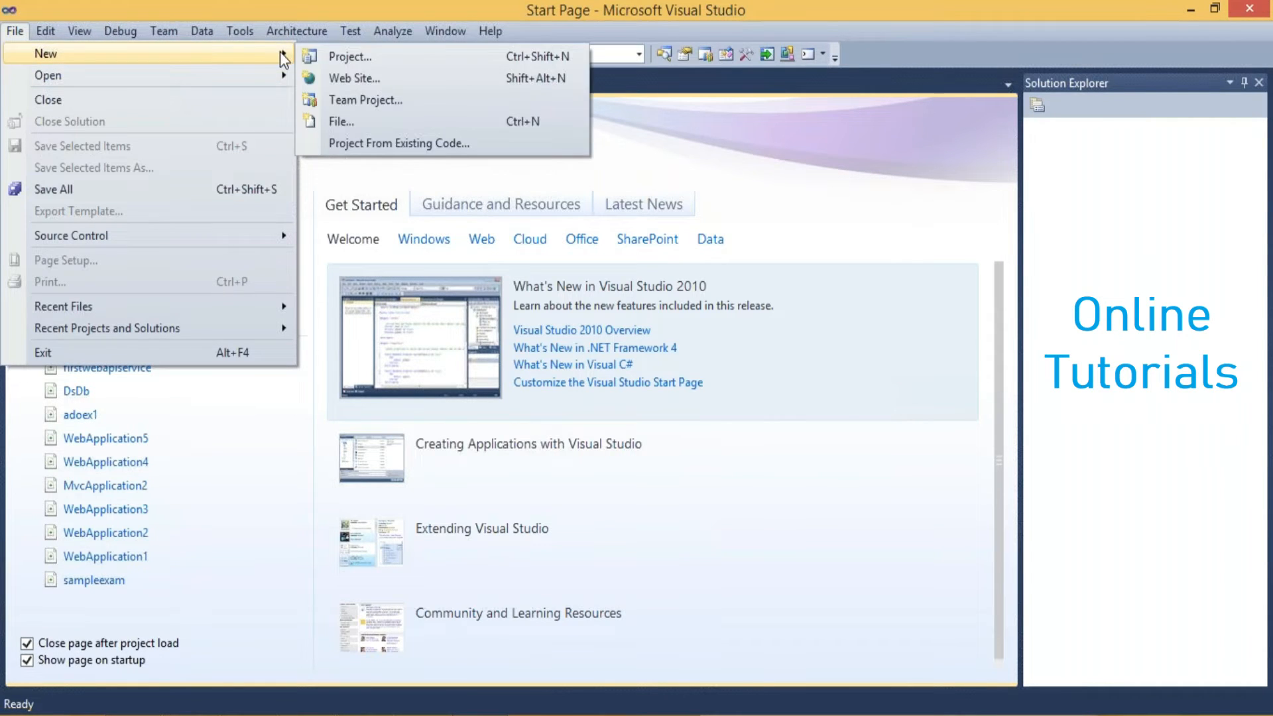
{"action": "left_click", "coordinate": [326, 57]}
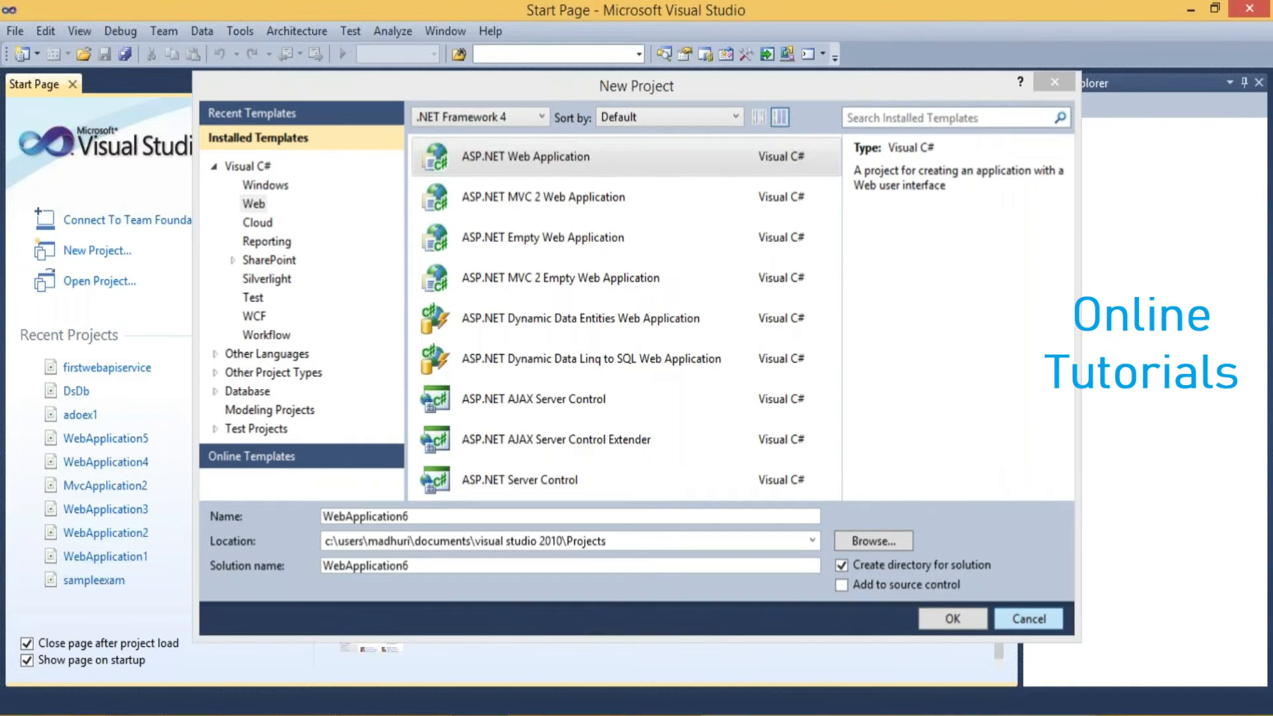
{"action": "left_click", "coordinate": [1011, 626]}
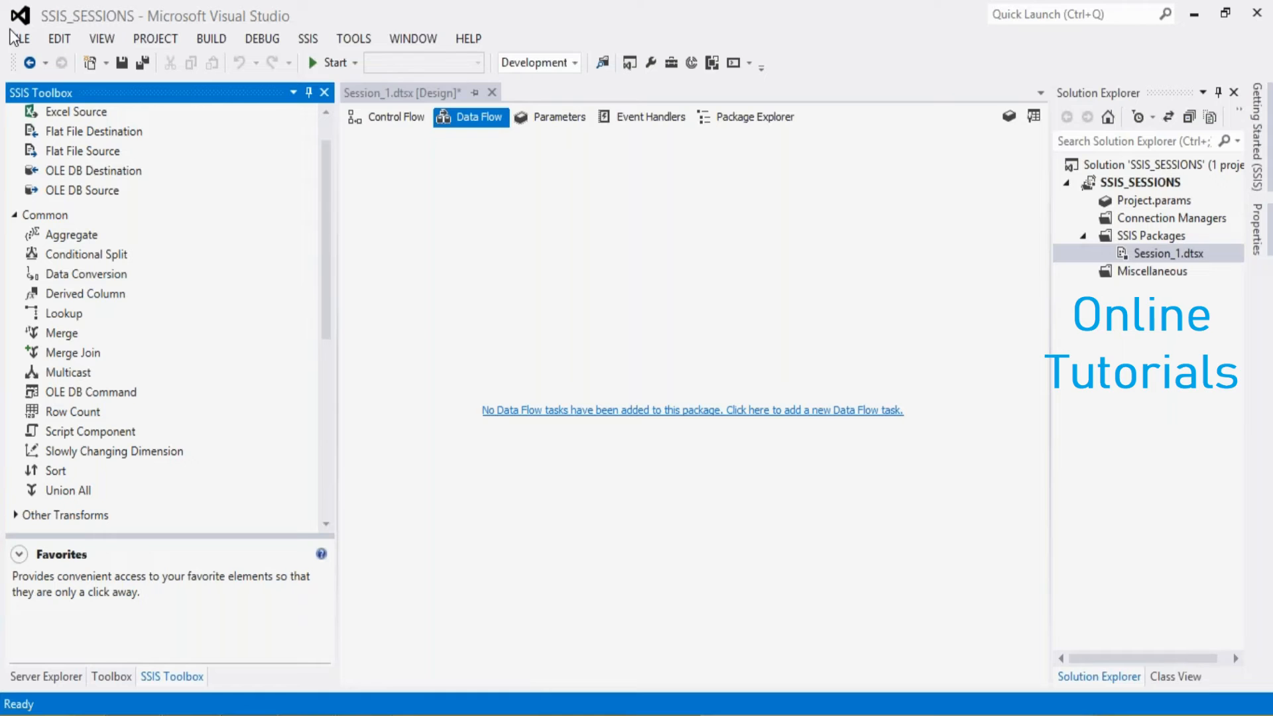
- Examine the Integration Services templates under Business Intelligence for a new project, and cancel without creating one
{"action": "key", "text": "alt+t"}
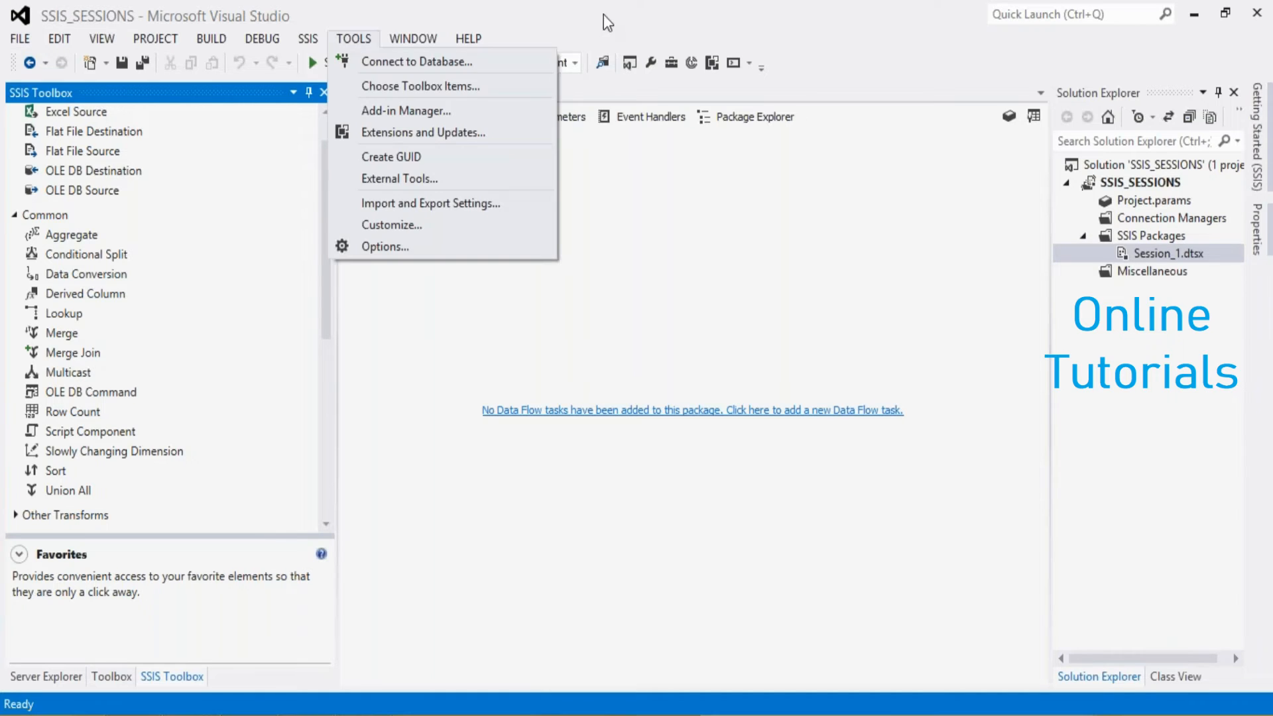
{"action": "left_click", "coordinate": [540, 2]}
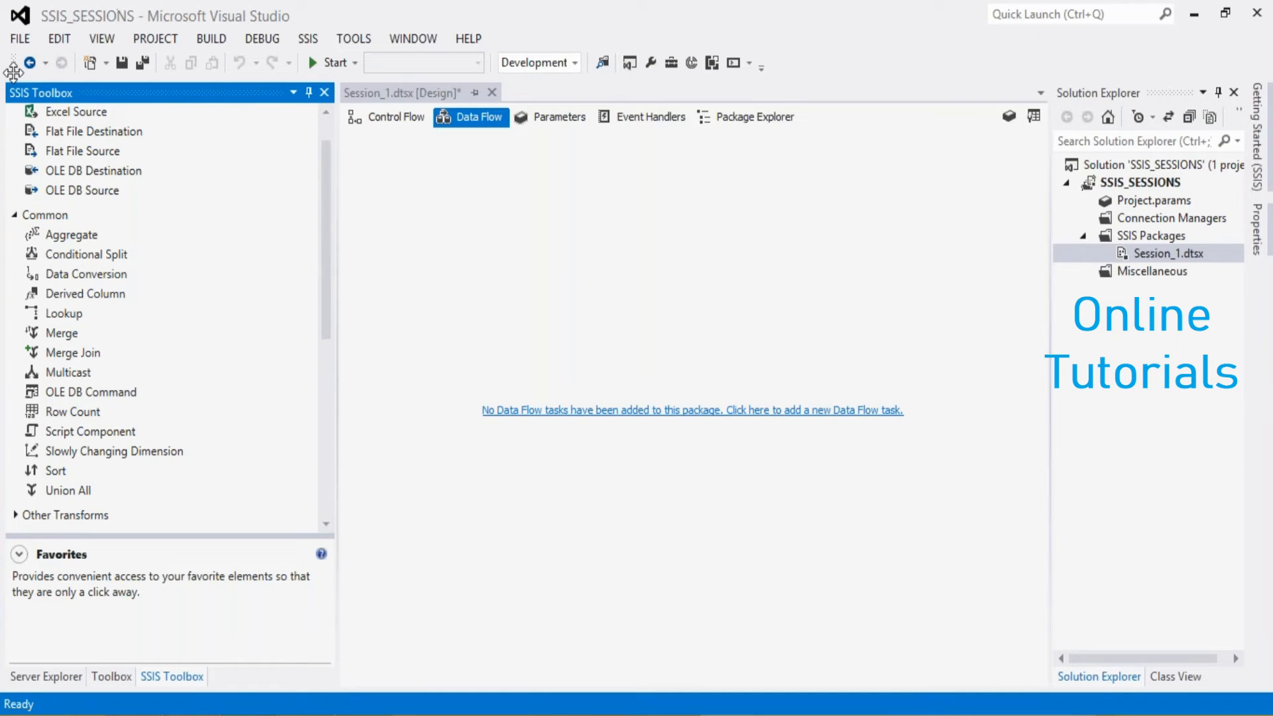
{"action": "left_click", "coordinate": [15, 40]}
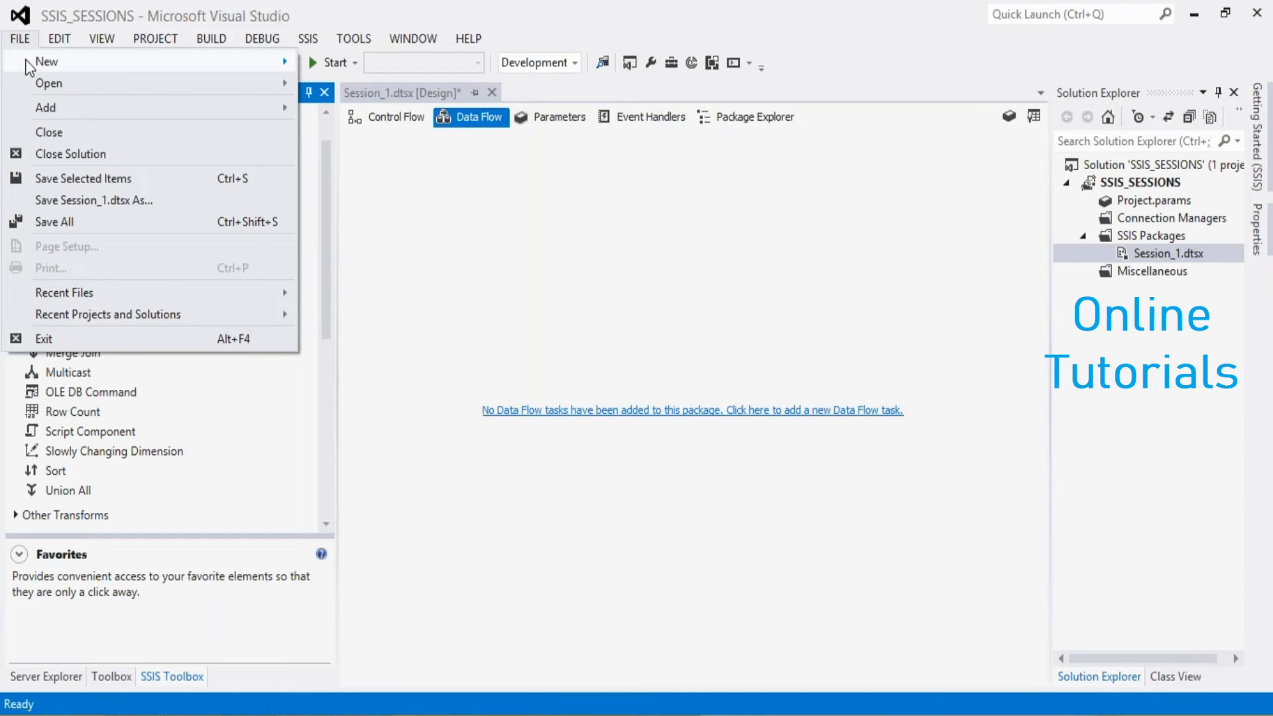
{"action": "mouse_move", "coordinate": [81, 66]}
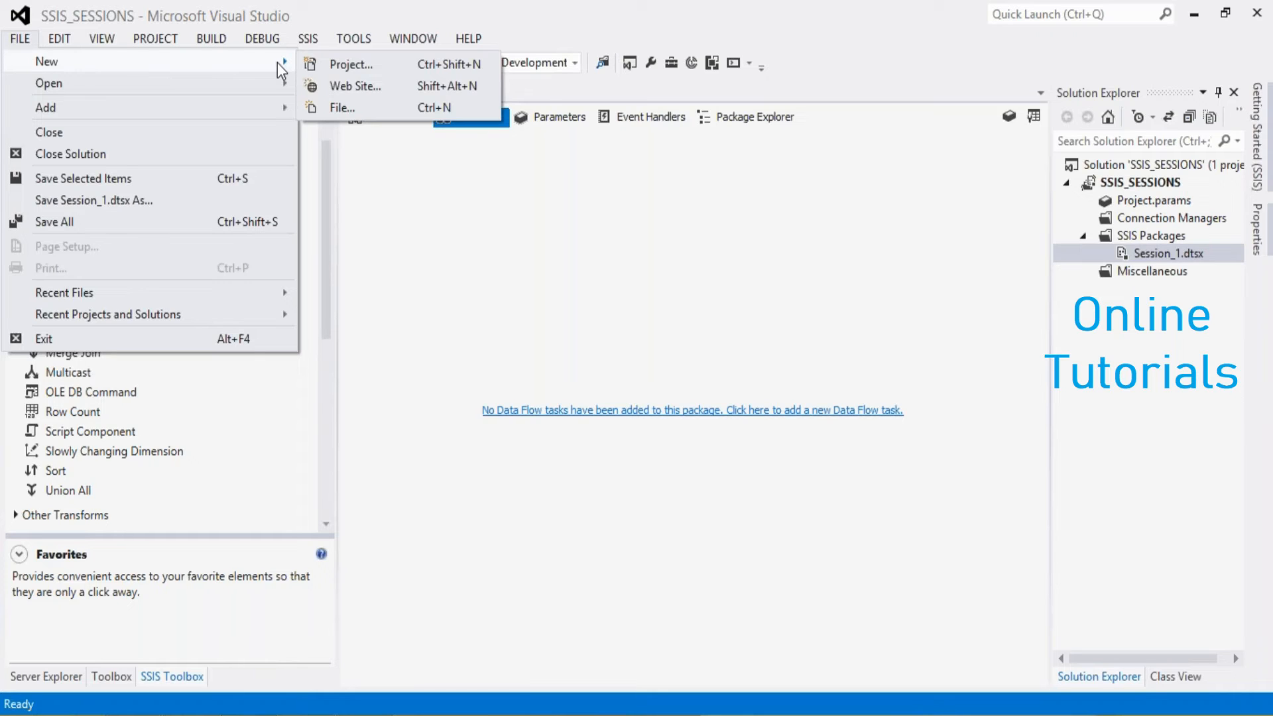
{"action": "left_click", "coordinate": [352, 69]}
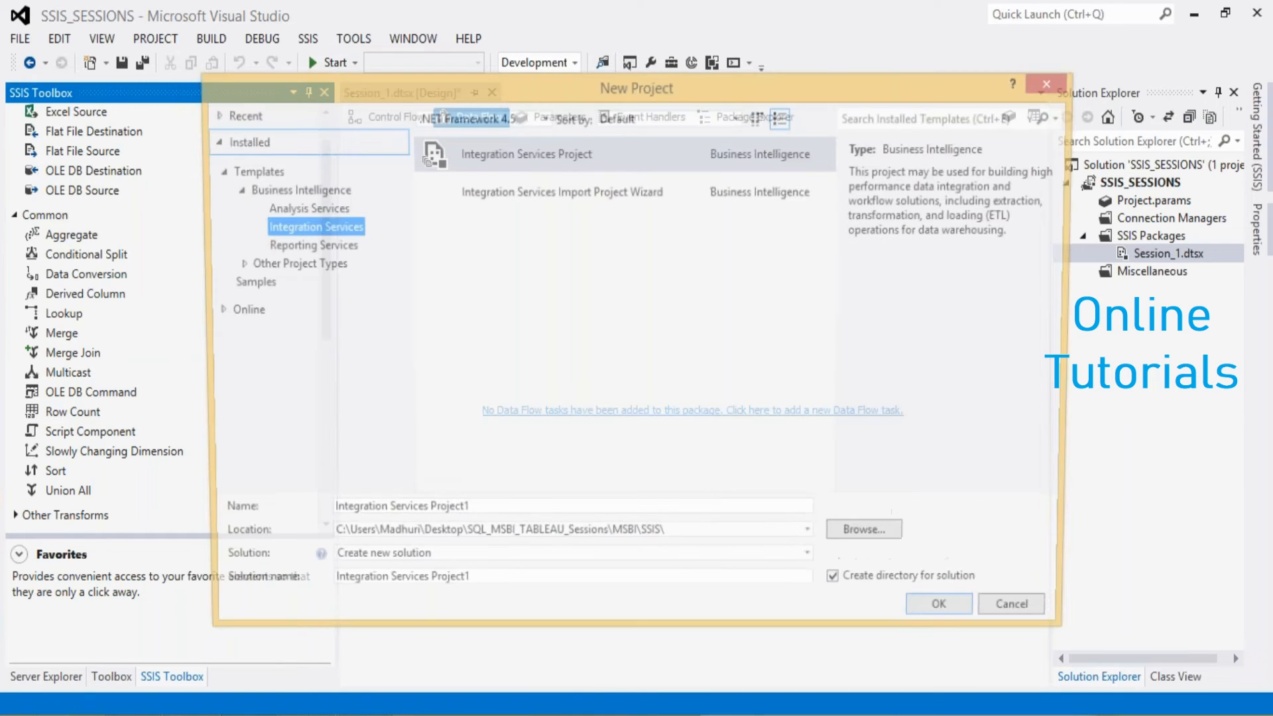
{"action": "left_click_drag", "start_coordinate": [527, 80], "coordinate": [335, 42]}
{"action": "left_click", "coordinate": [41, 152]}
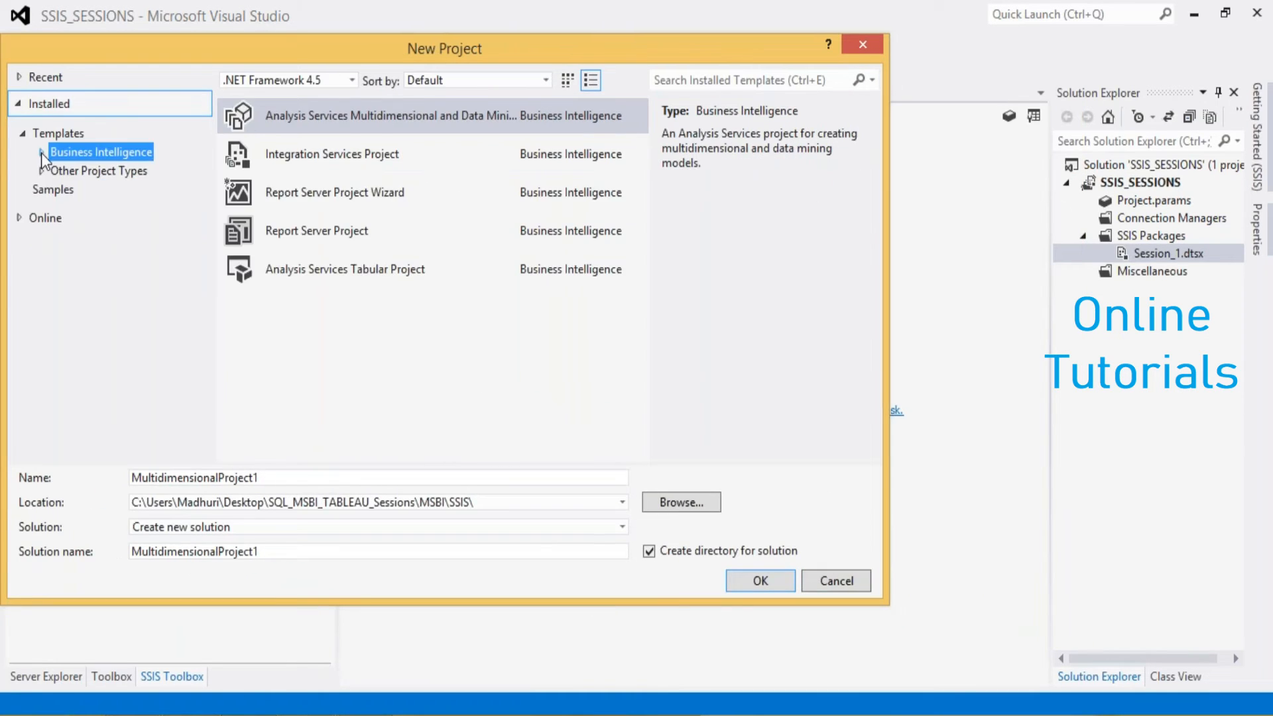
{"action": "left_click", "coordinate": [41, 152]}
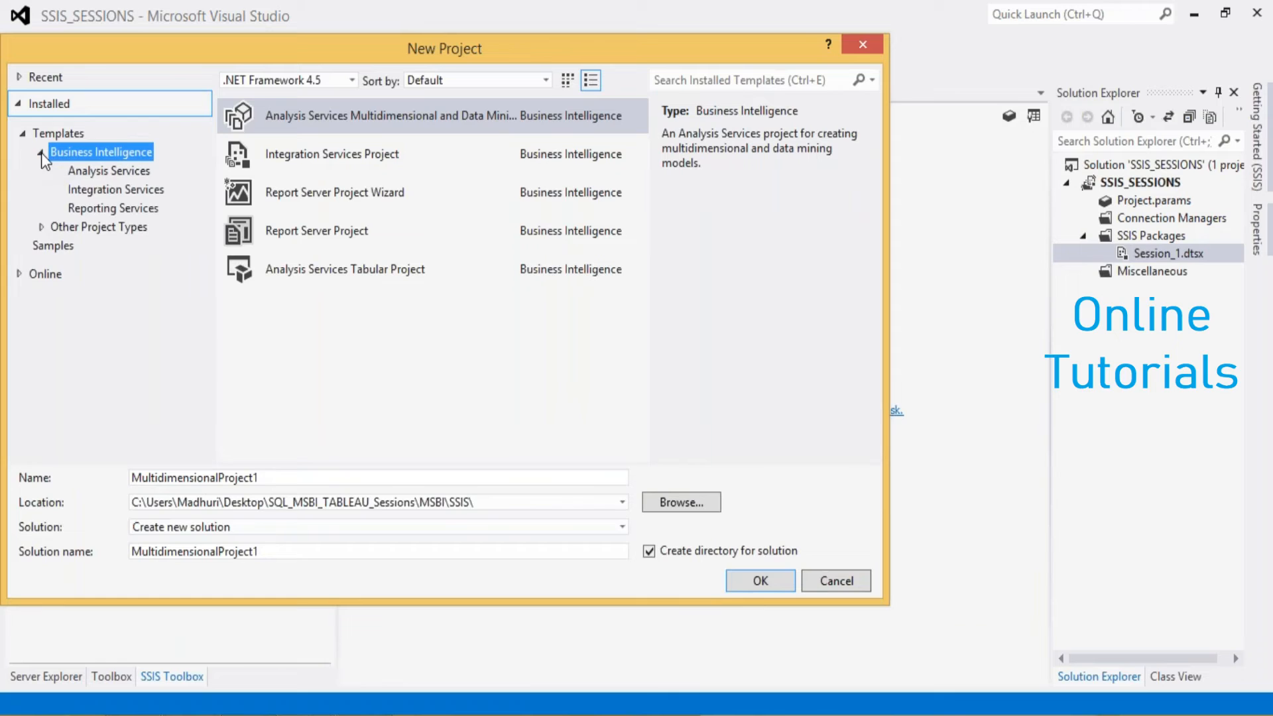
{"action": "left_click", "coordinate": [91, 192]}
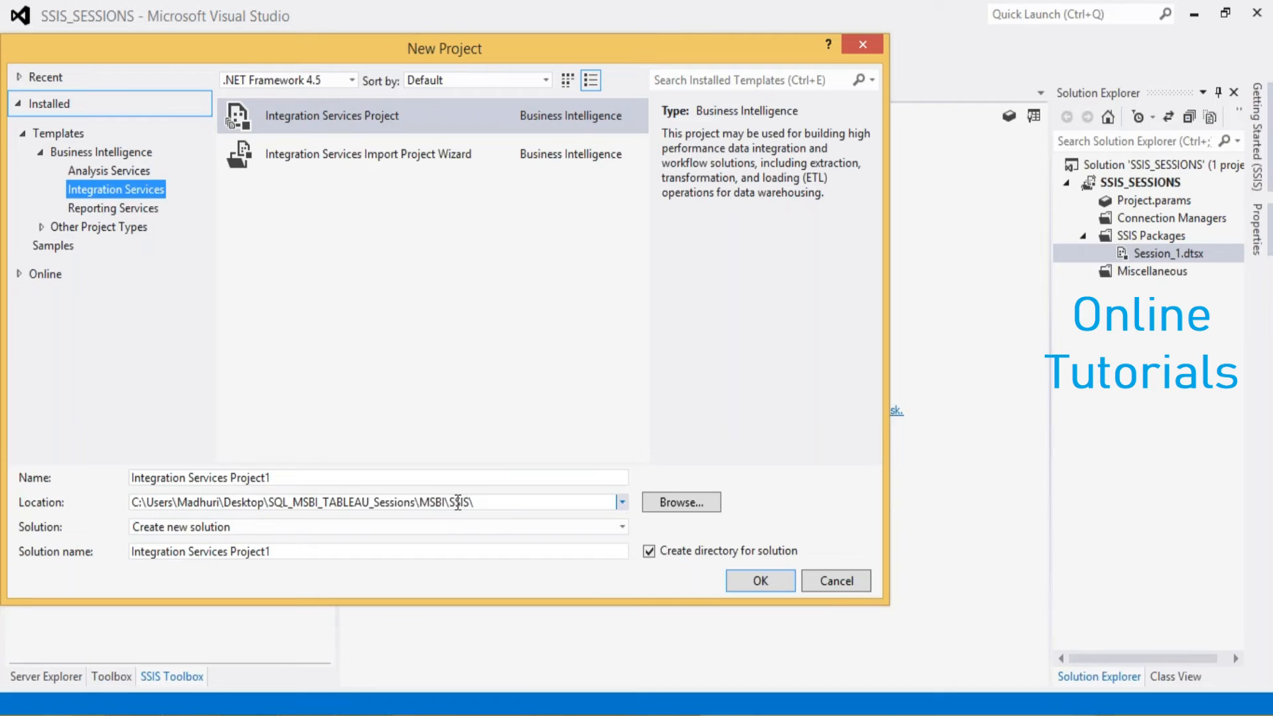
{"action": "left_click", "coordinate": [843, 590]}
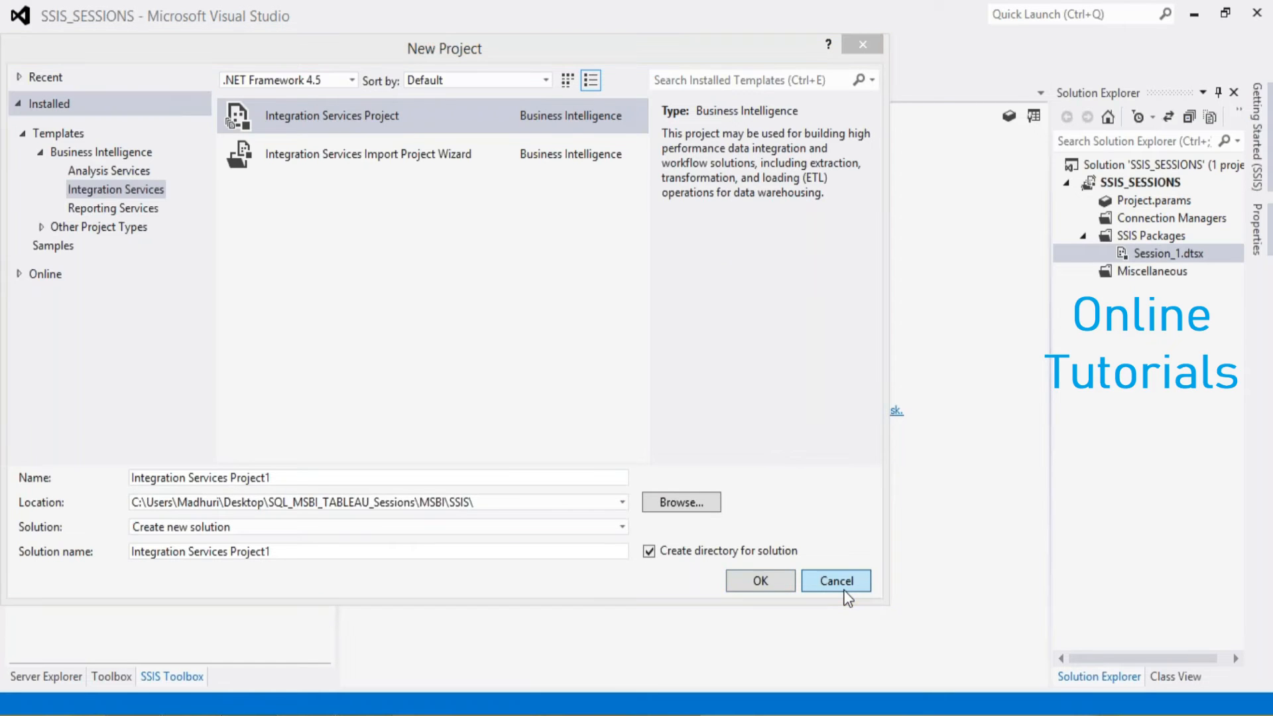
{"action": "left_click", "coordinate": [844, 592]}
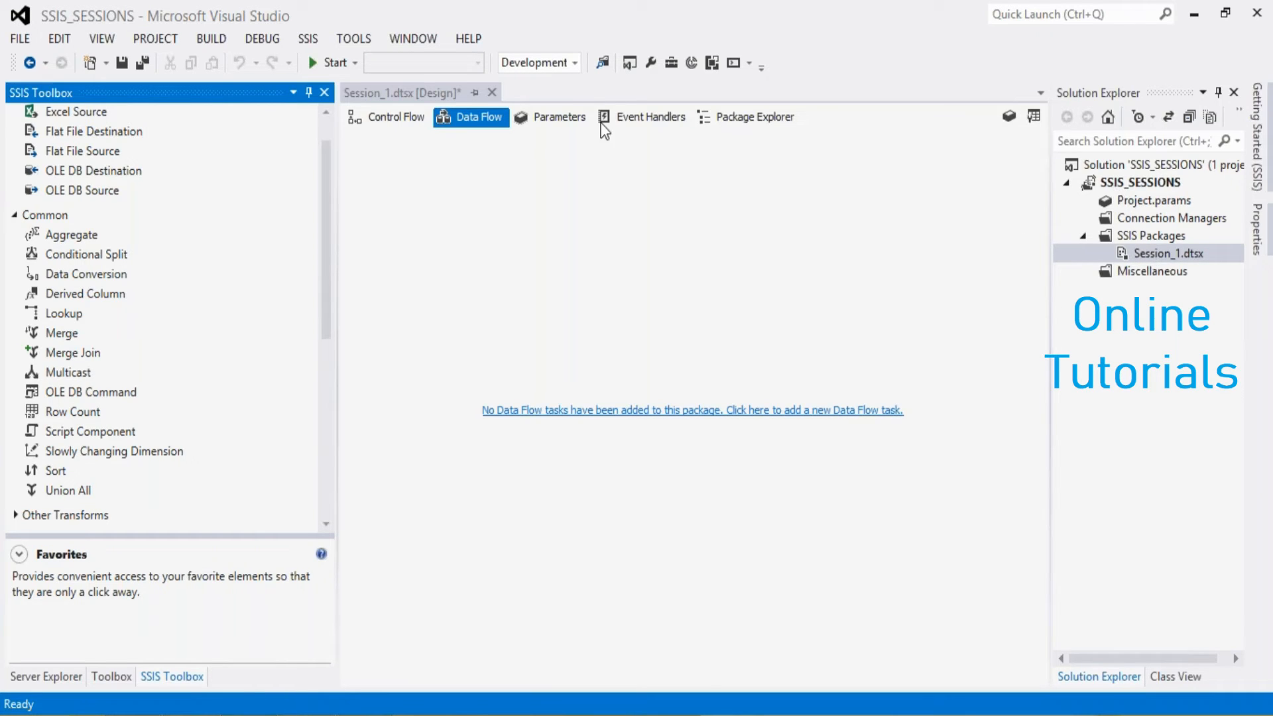
- Show the control flow of Session_1.dtsx and add two new SSIS packages to the SSIS_SESSIONS project
{"action": "left_click", "coordinate": [402, 119]}
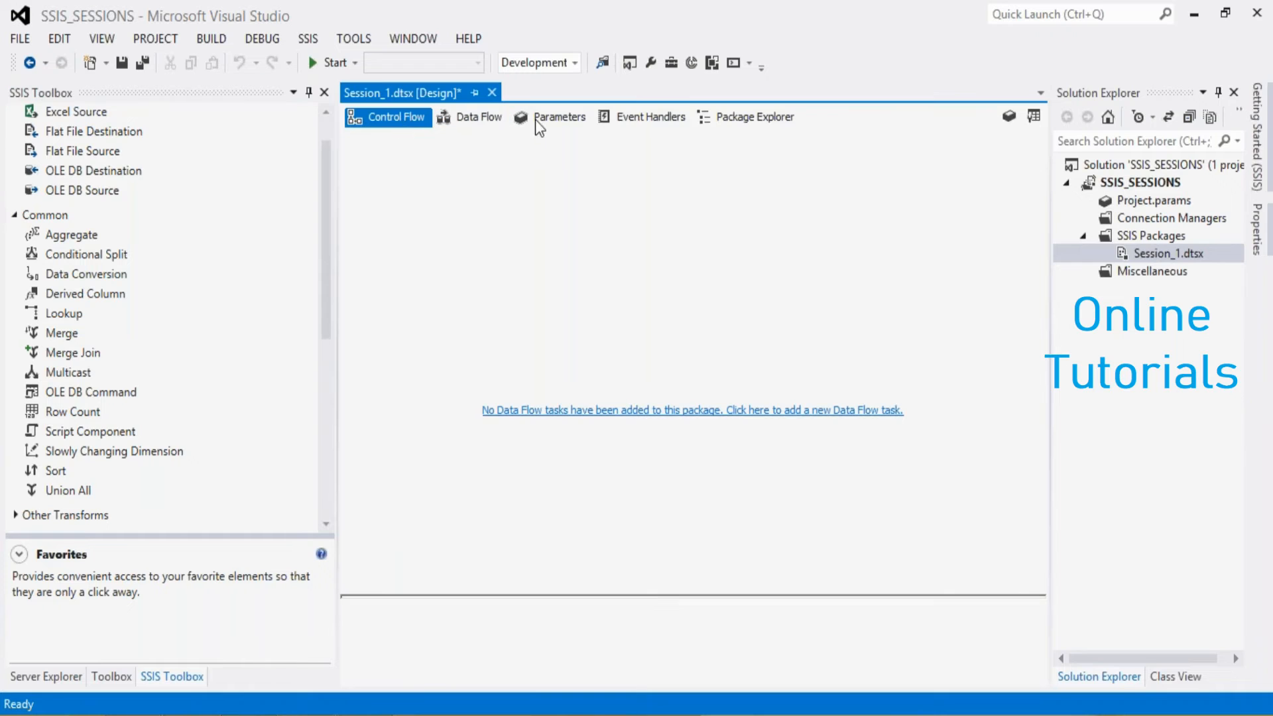
{"action": "right_click", "coordinate": [1147, 237]}
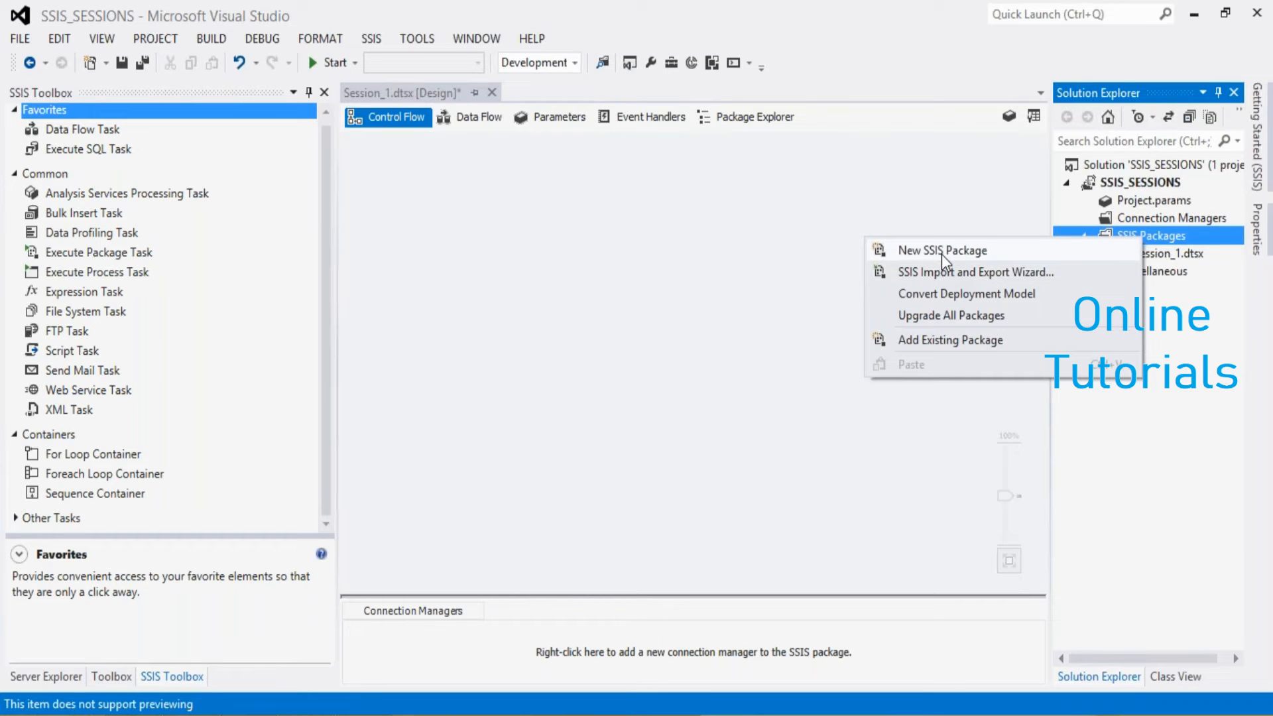
{"action": "left_click", "coordinate": [941, 251]}
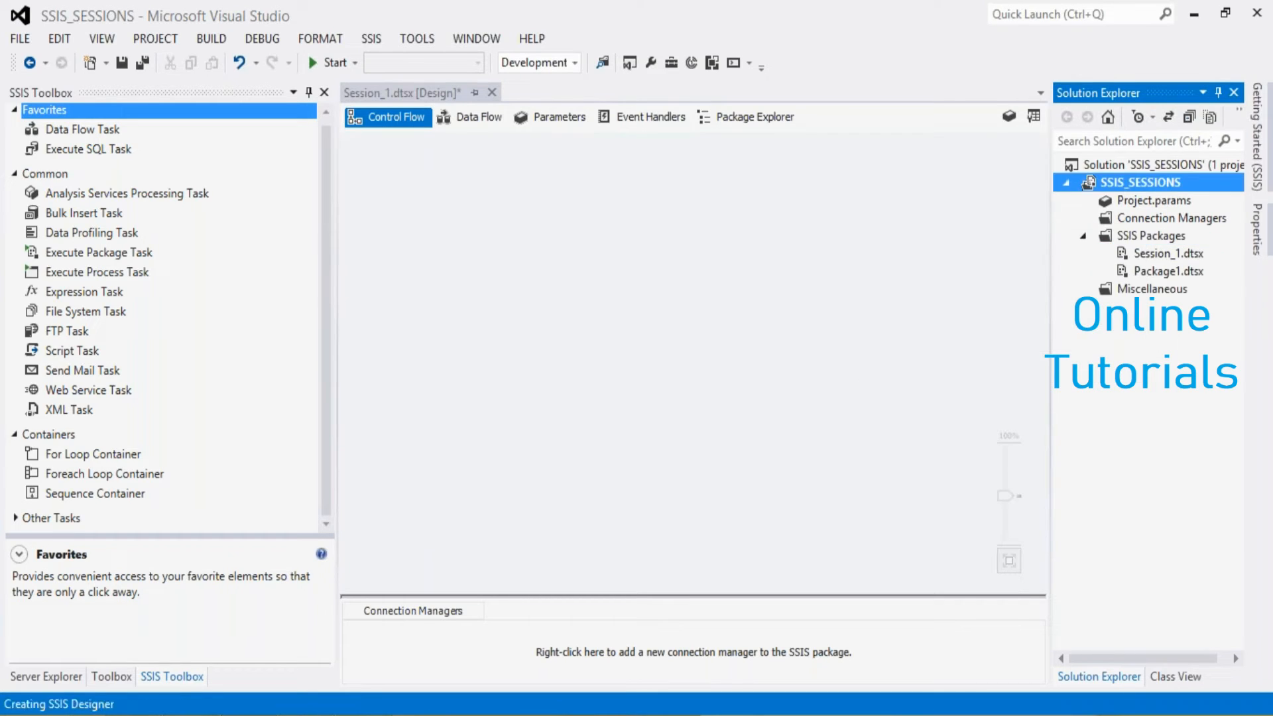
{"action": "right_click", "coordinate": [1145, 240]}
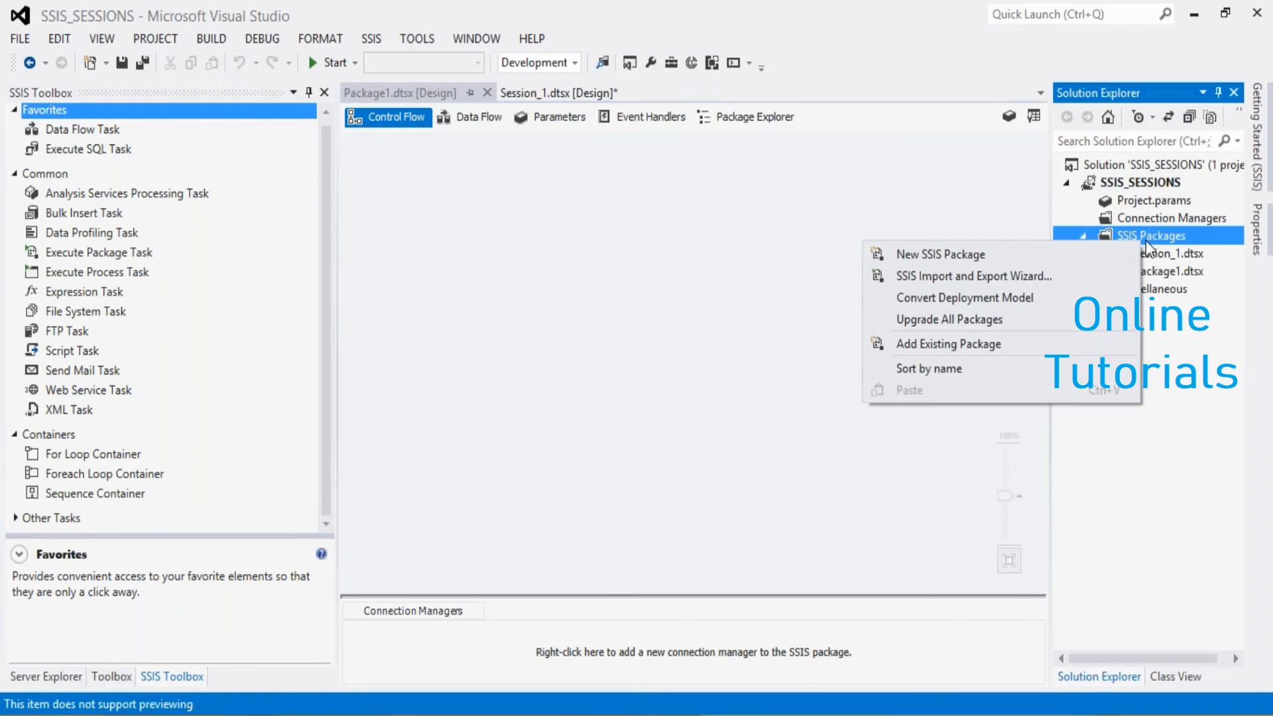
{"action": "left_click", "coordinate": [940, 253]}
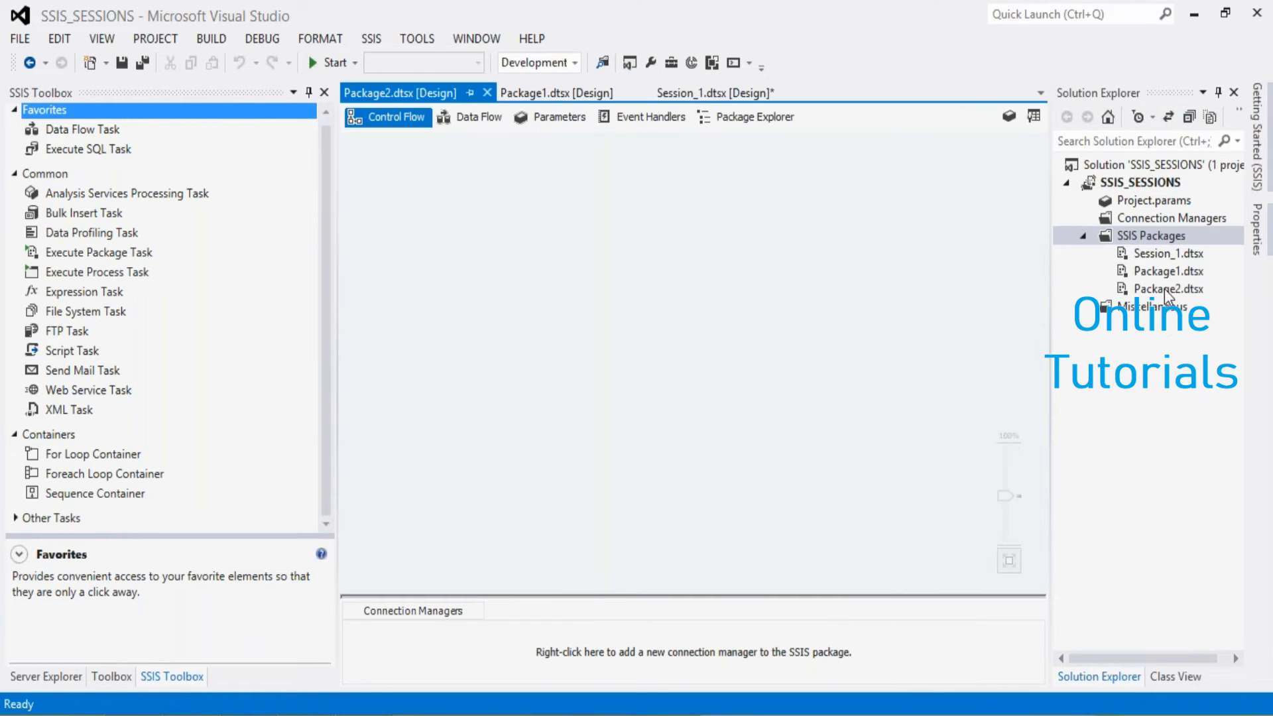
- Rename Package2.dtsx to a person's first name, keeping the .dtsx extension
{"action": "right_click", "coordinate": [1165, 290]}
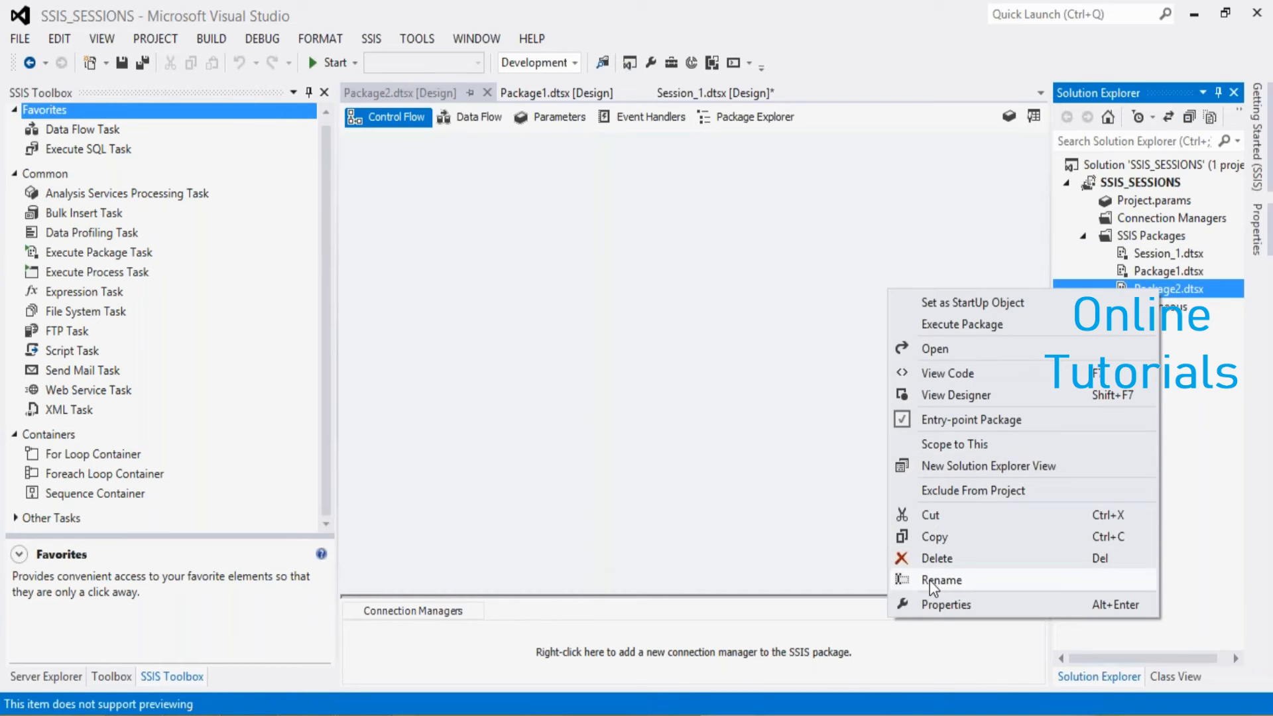
{"action": "left_click", "coordinate": [930, 579]}
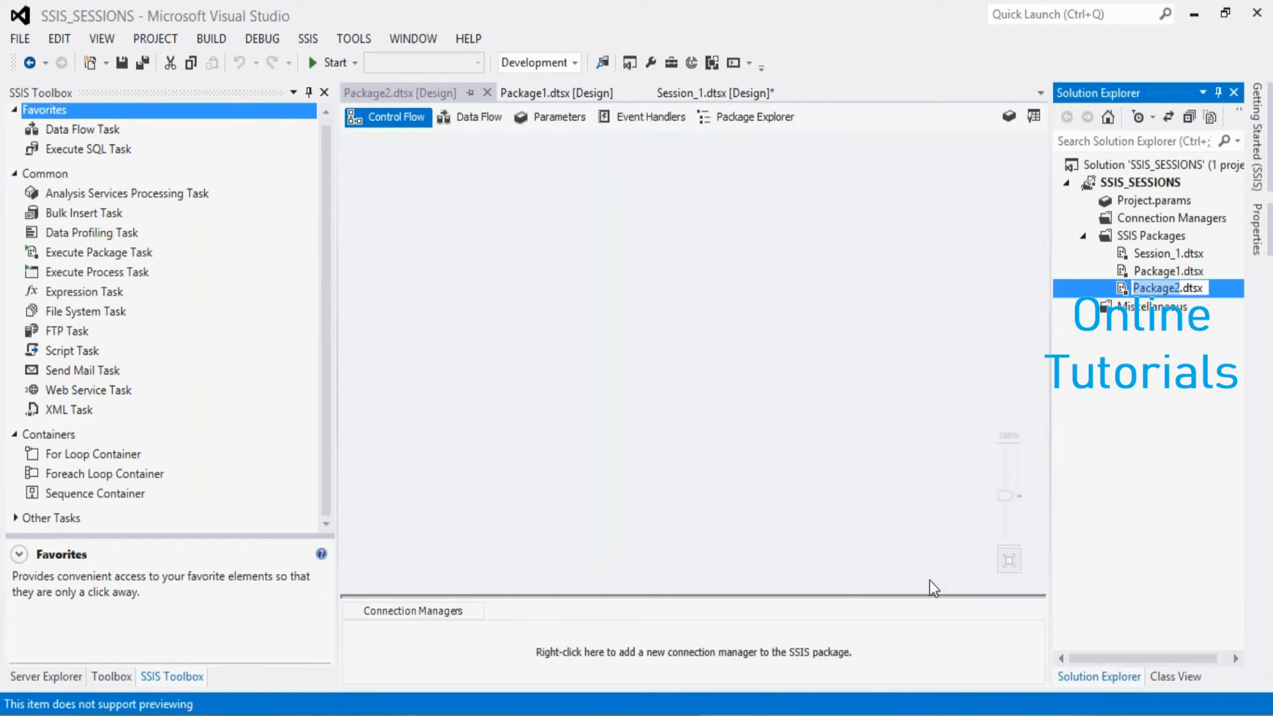
{"action": "type", "text": "Abdul"}
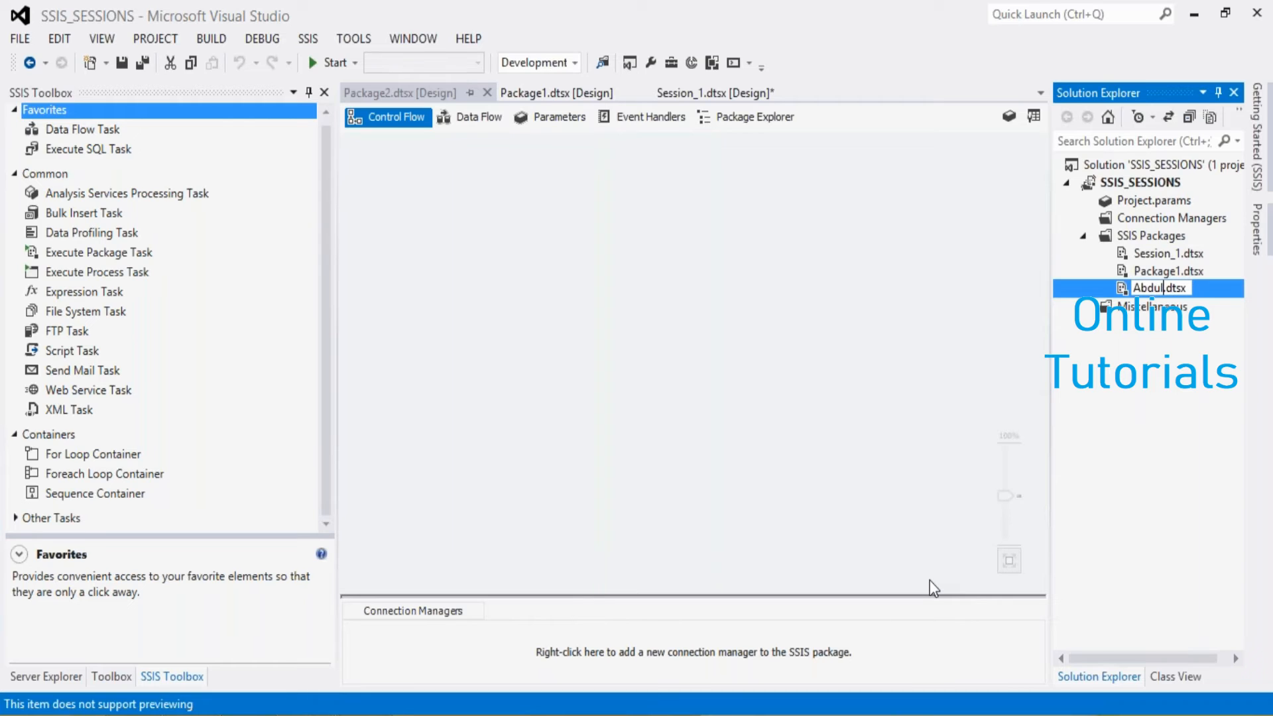
{"action": "left_click", "coordinate": [860, 424]}
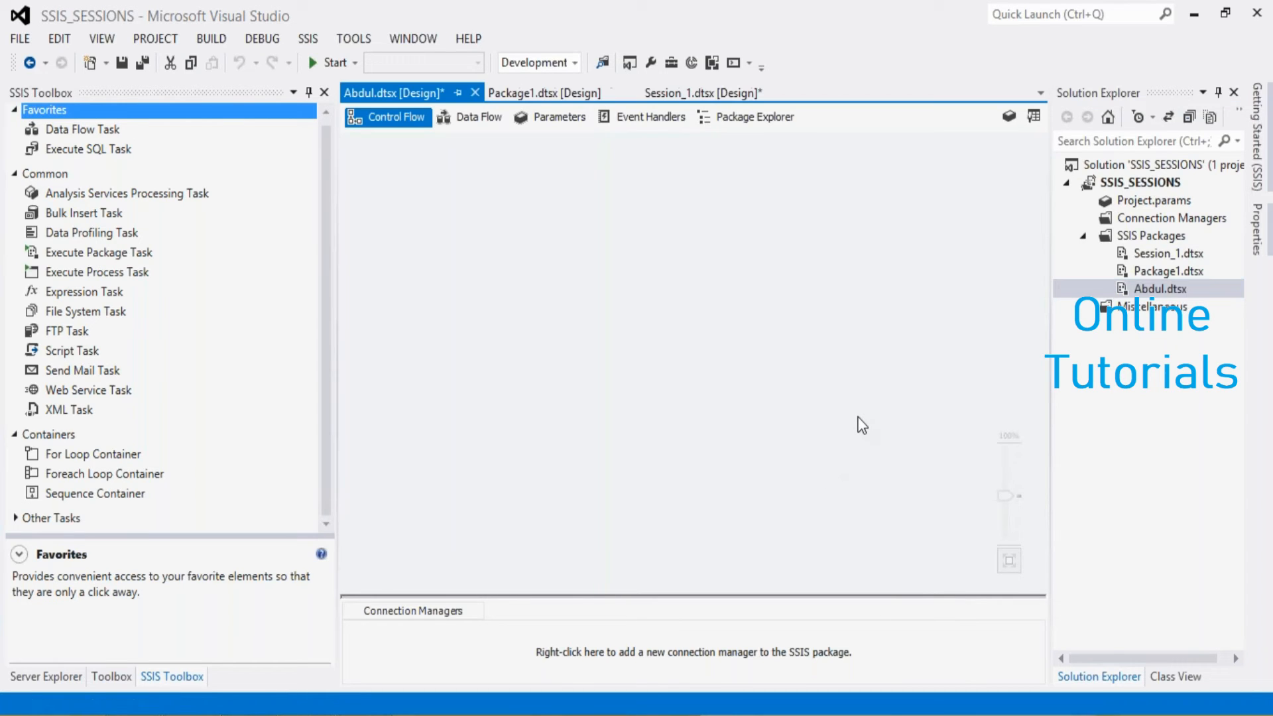
- Permanently delete the renamed package and Package1.dtsx from the SSIS_SESSIONS project
{"action": "right_click", "coordinate": [1139, 287]}
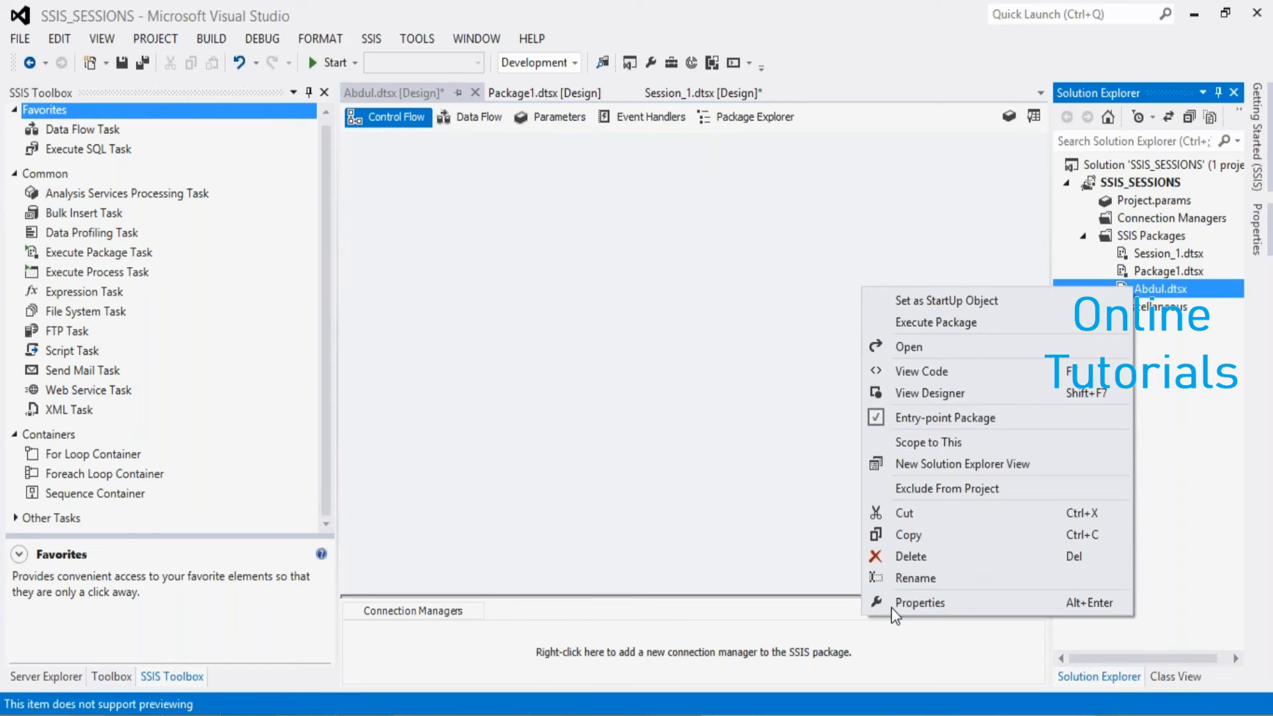
{"action": "left_click", "coordinate": [915, 555]}
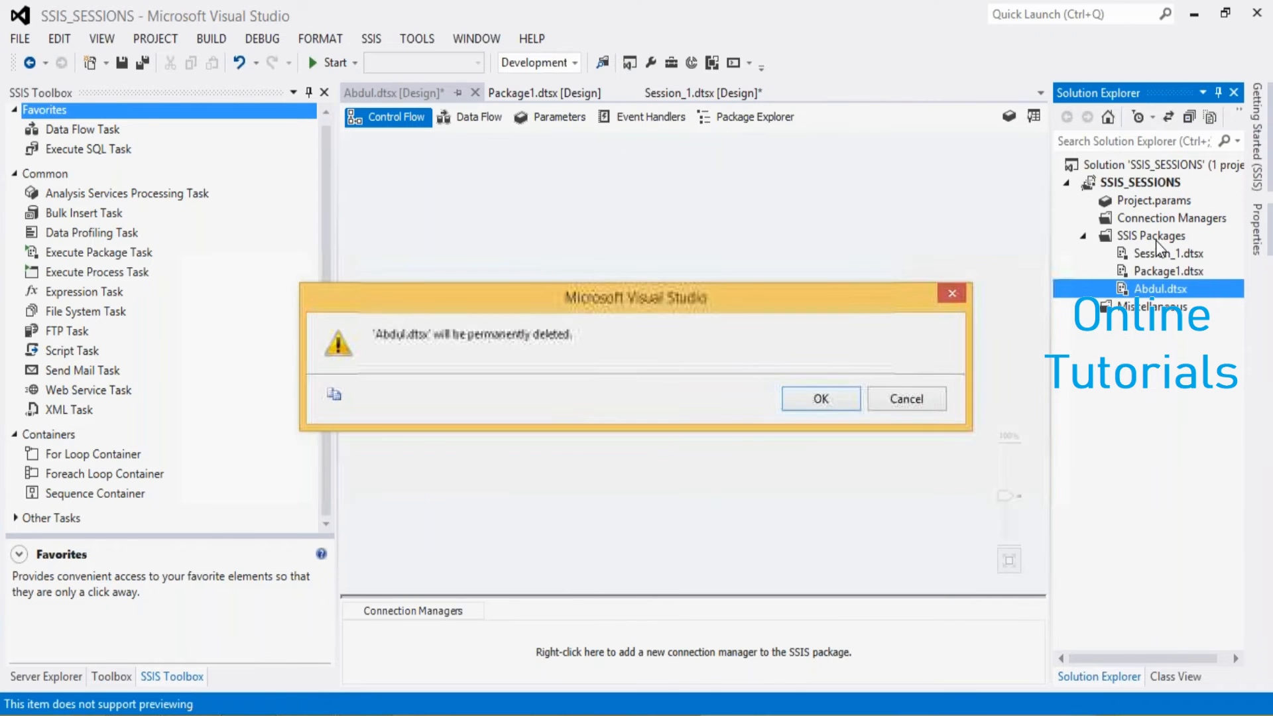
{"action": "left_click", "coordinate": [830, 391]}
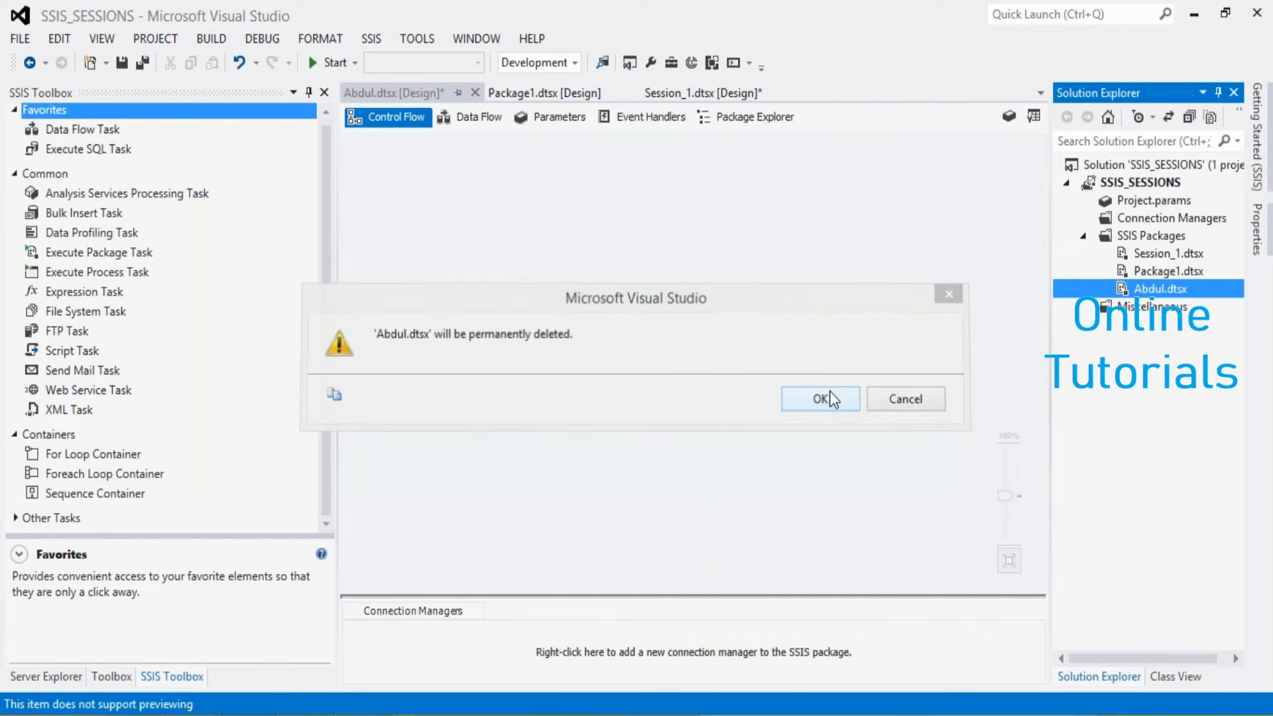
{"action": "right_click", "coordinate": [1151, 269]}
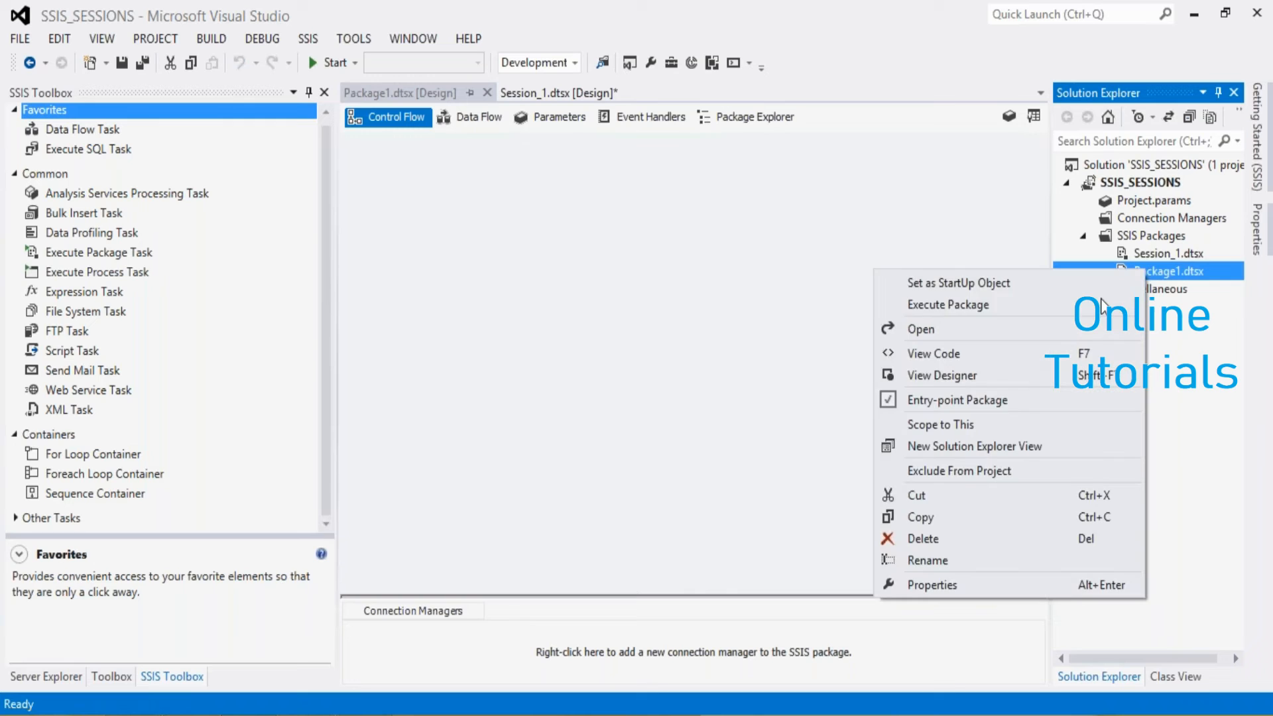
{"action": "left_click", "coordinate": [889, 544]}
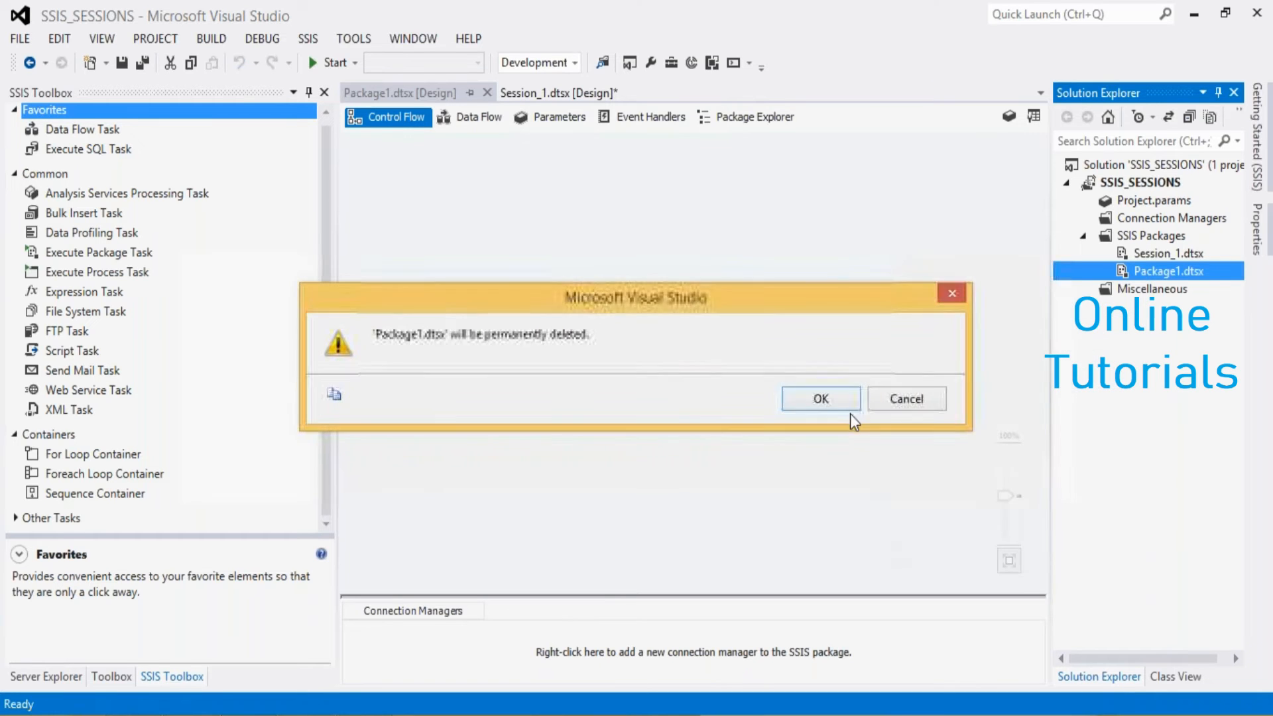
{"action": "left_click", "coordinate": [830, 406]}
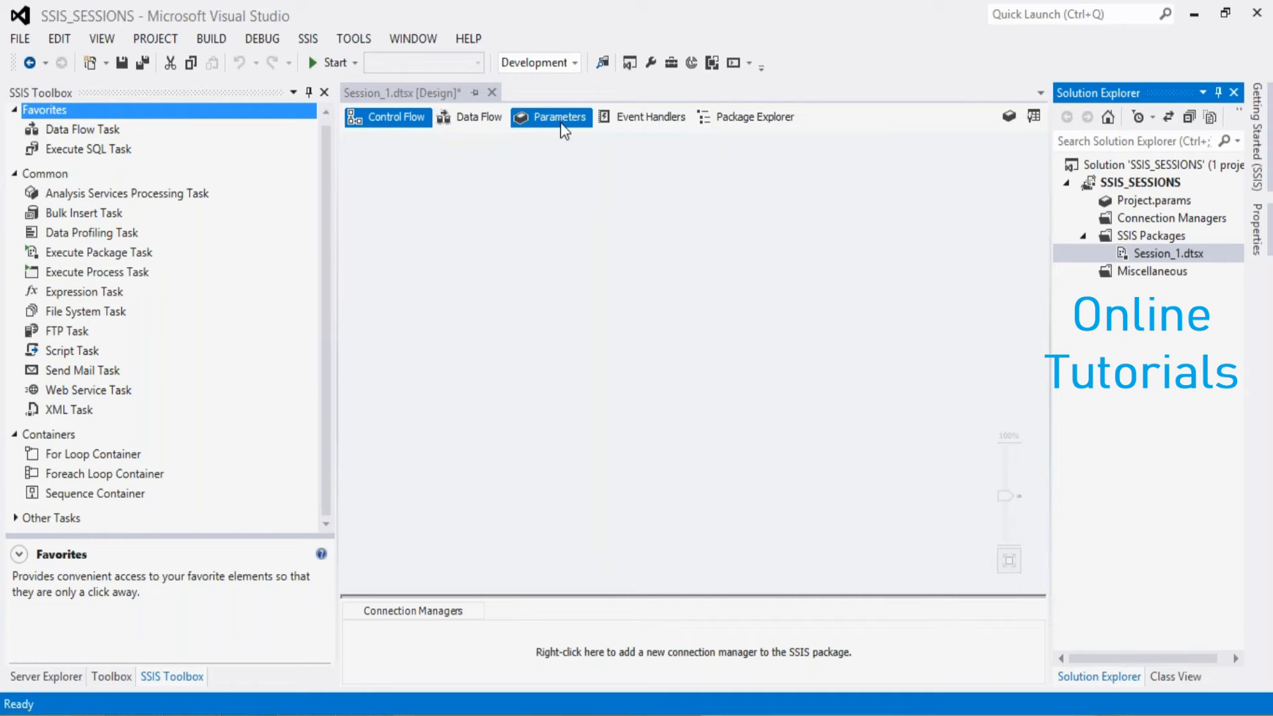
- Examine the control flow tasks in the SSIS Toolbox, including Data Flow Task, Execute SQL Task and Bulk Insert Task
{"action": "left_click", "coordinate": [748, 131]}
{"action": "left_click_drag", "start_coordinate": [321, 285], "coordinate": [319, 174]}
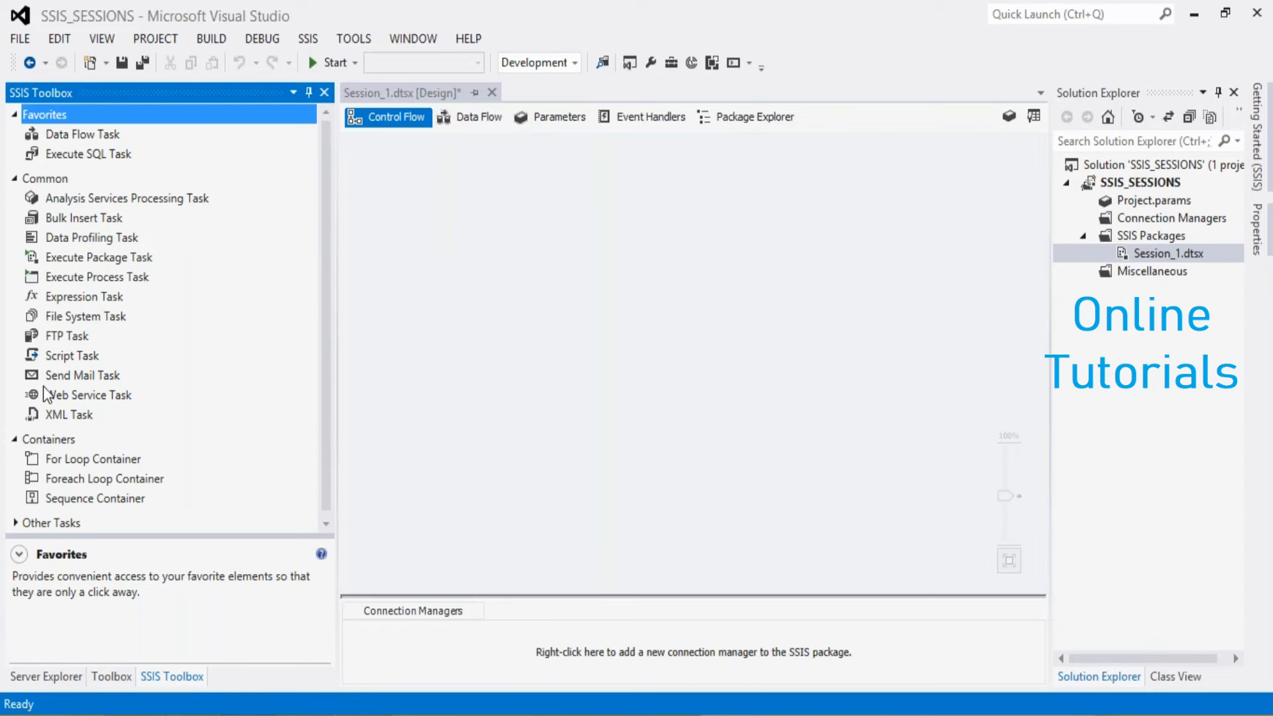
{"action": "left_click", "coordinate": [71, 134]}
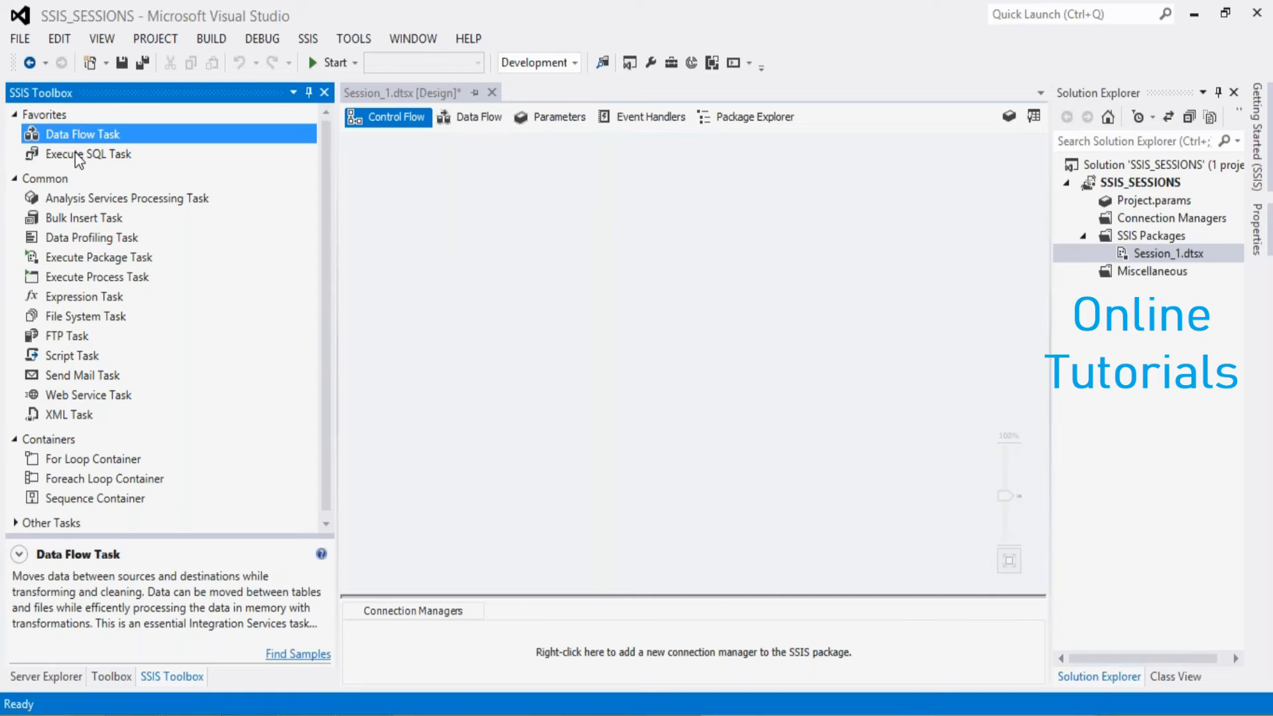
{"action": "left_click", "coordinate": [74, 153]}
{"action": "left_click", "coordinate": [86, 173]}
{"action": "left_click", "coordinate": [77, 217]}
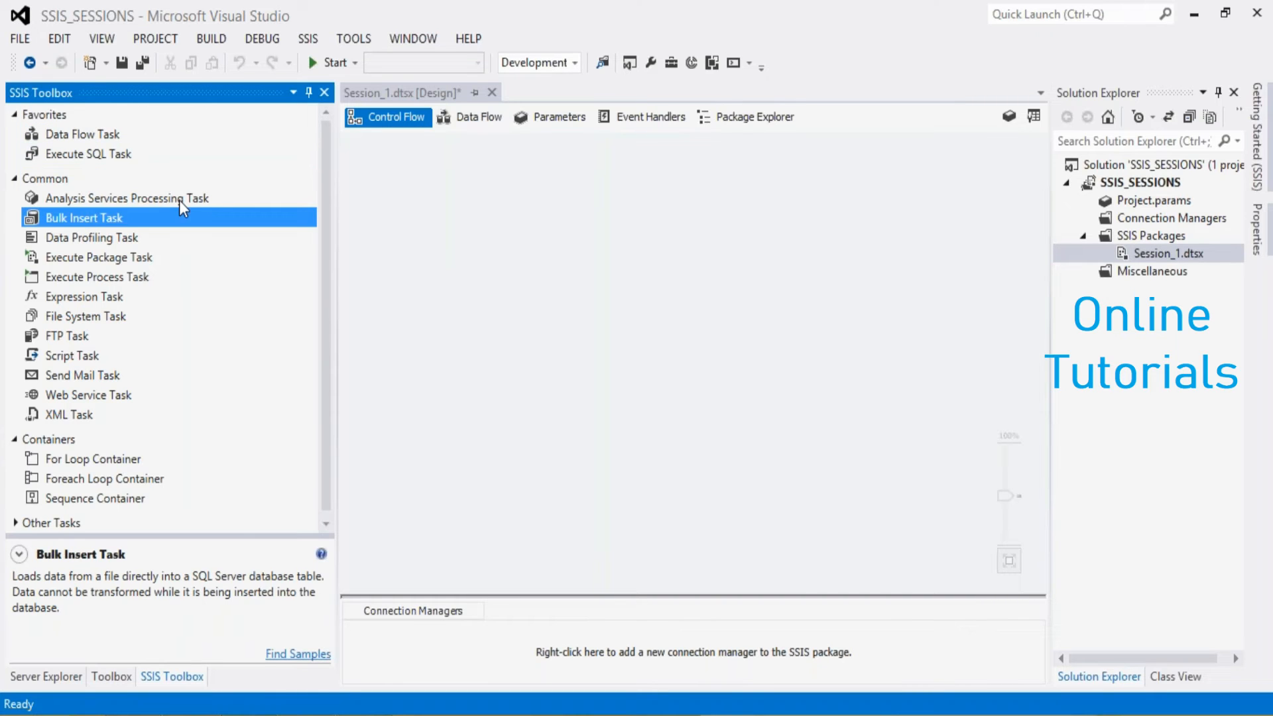
- Switch Session_1.dtsx to its data flow and examine the available sources, destinations and transformations, including Lookup
{"action": "left_click", "coordinate": [473, 118]}
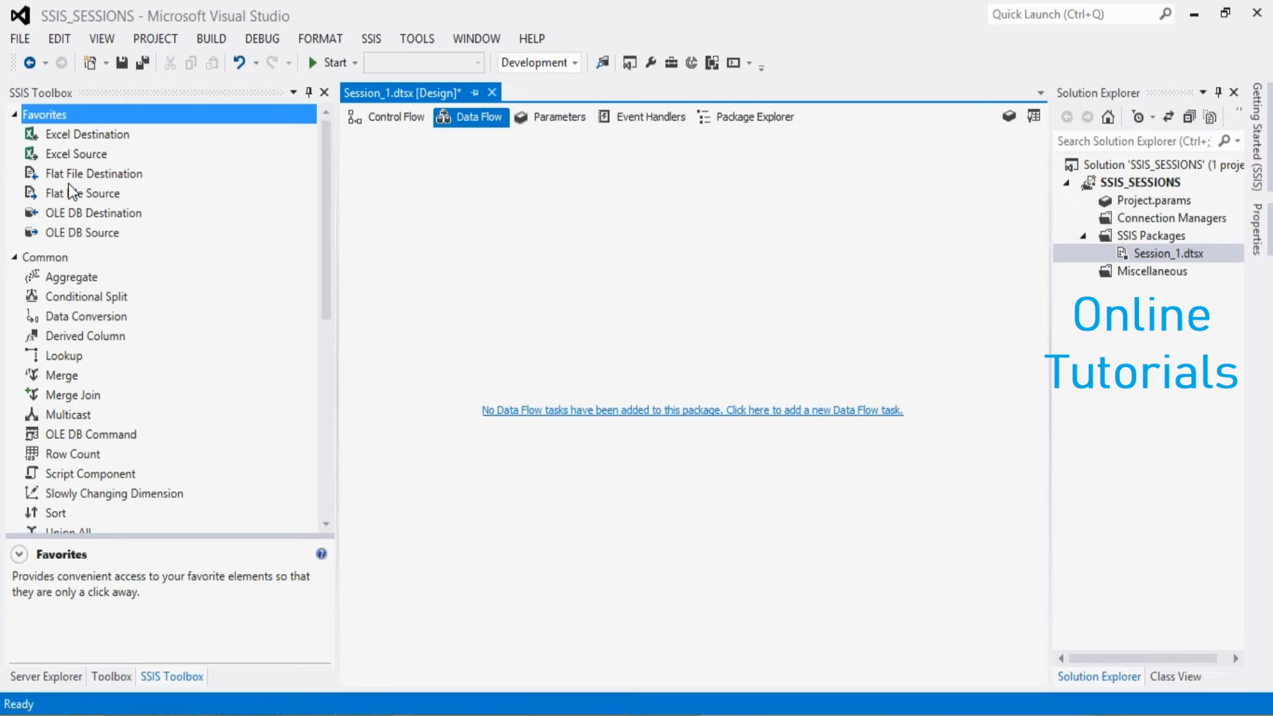
{"action": "left_click_drag", "start_coordinate": [327, 221], "coordinate": [326, 269]}
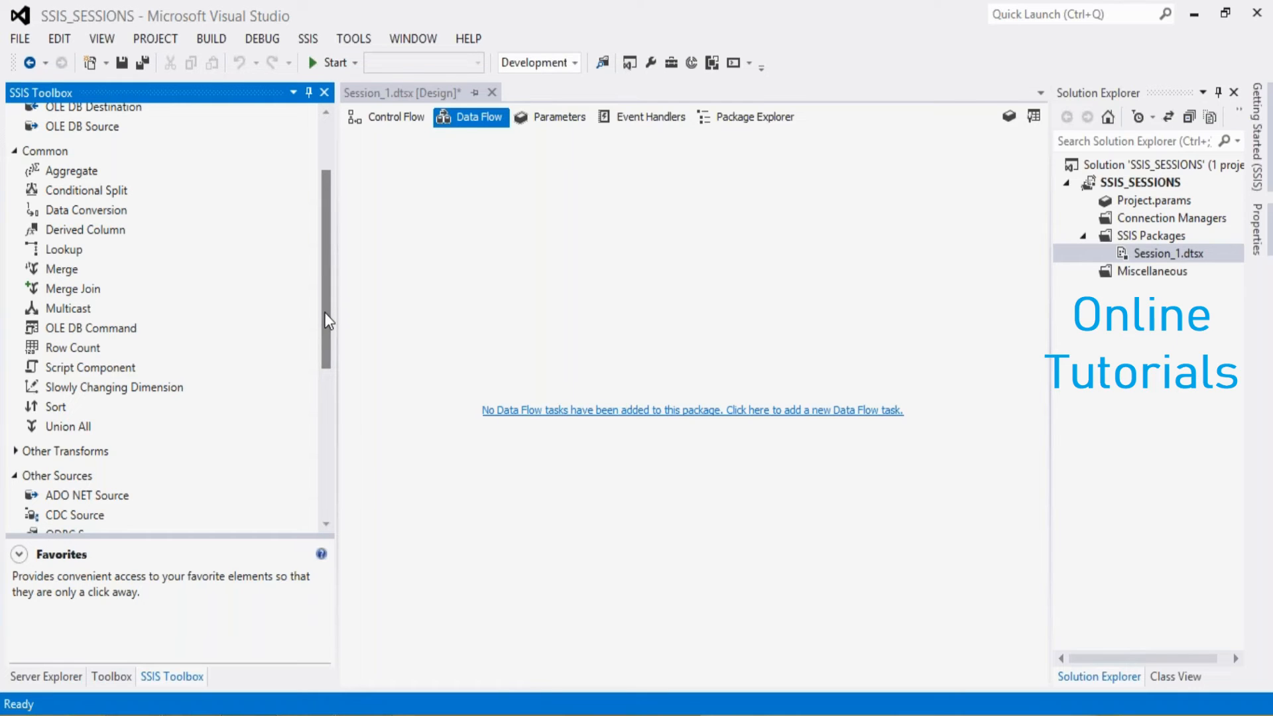
{"action": "scroll", "coordinate": [317, 277], "scroll_direction": "up", "scroll_amount": 2}
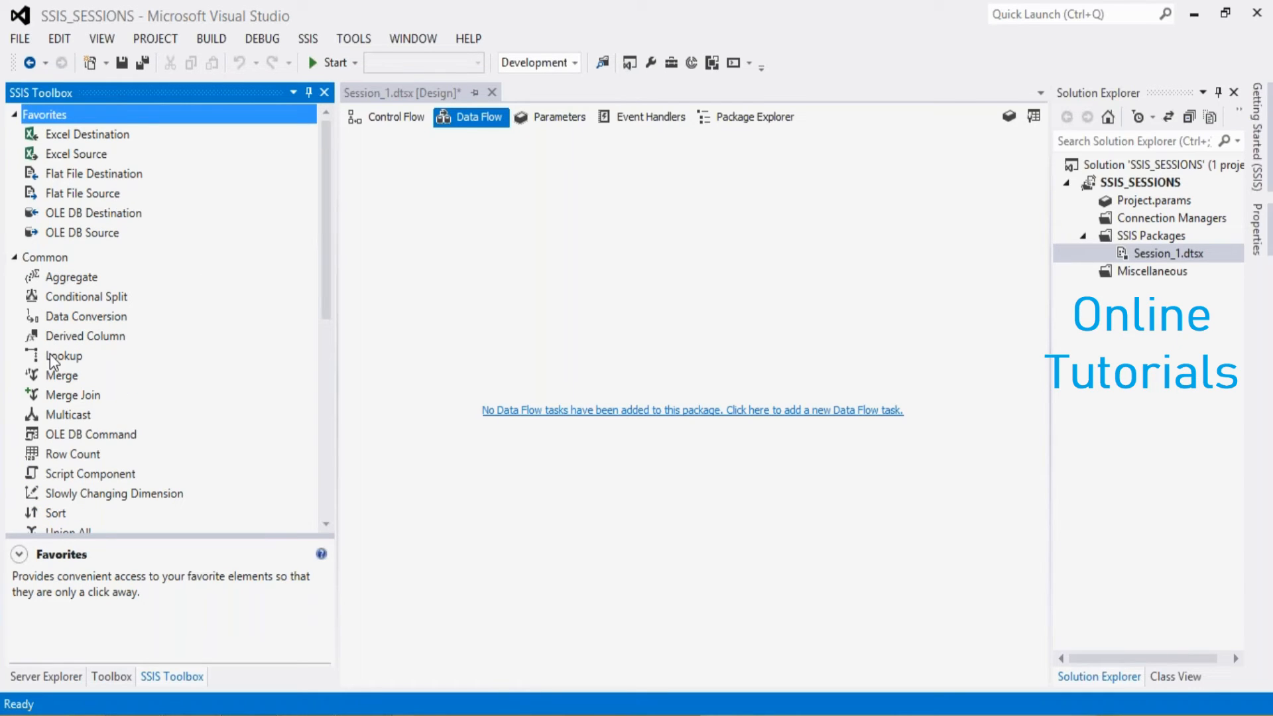
{"action": "left_click_drag", "start_coordinate": [50, 355], "coordinate": [561, 224]}
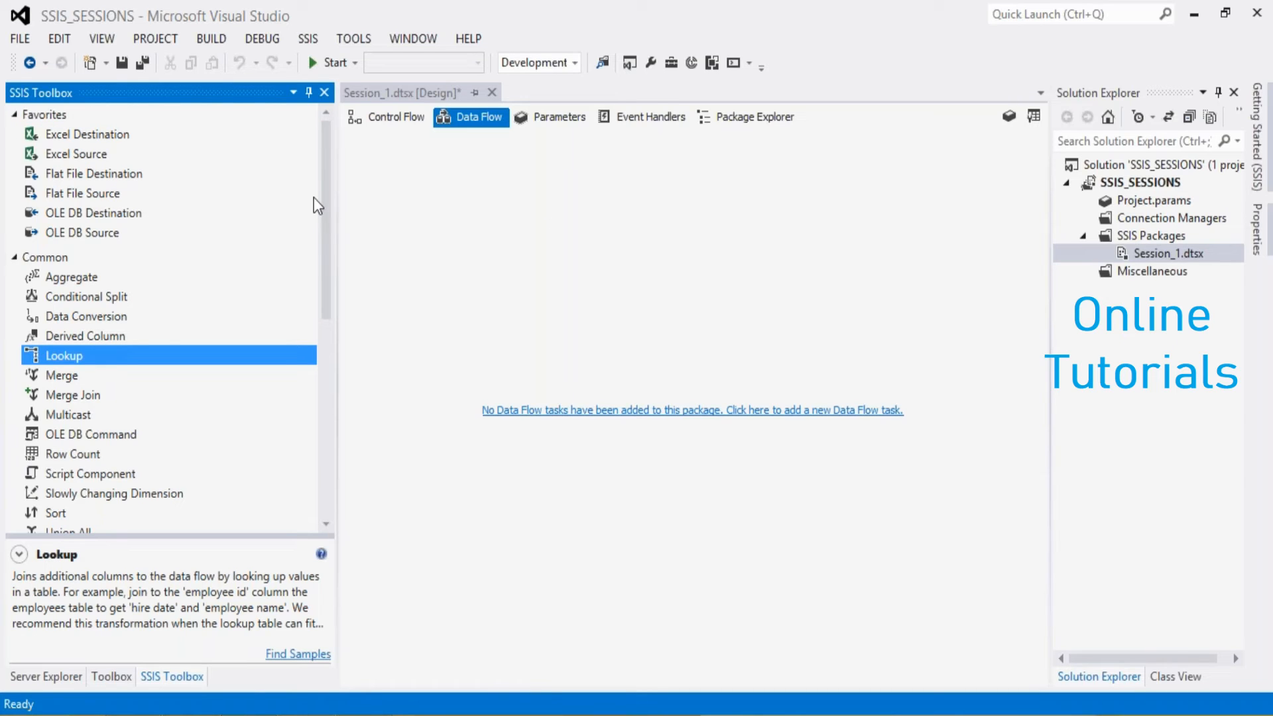
- Return to the control flow of Session_1.dtsx and place a Data Flow Task on the design surface
{"action": "left_click", "coordinate": [375, 113]}
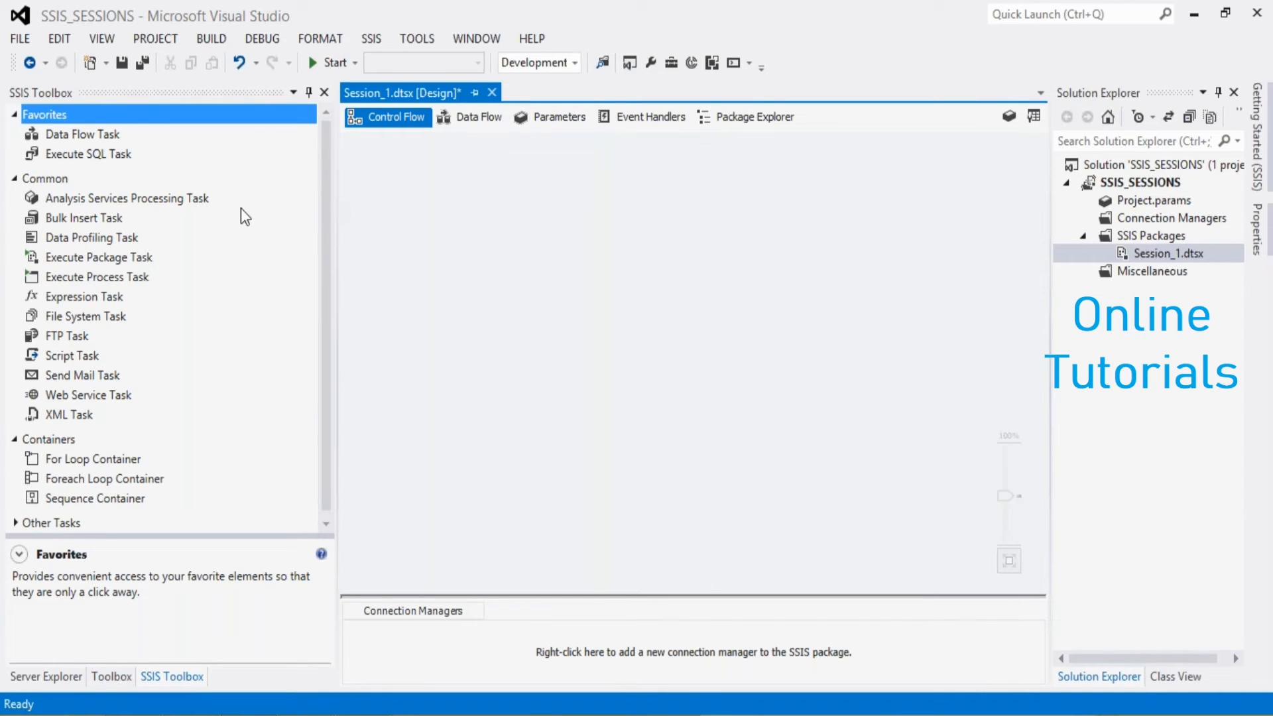
{"action": "left_click", "coordinate": [86, 134]}
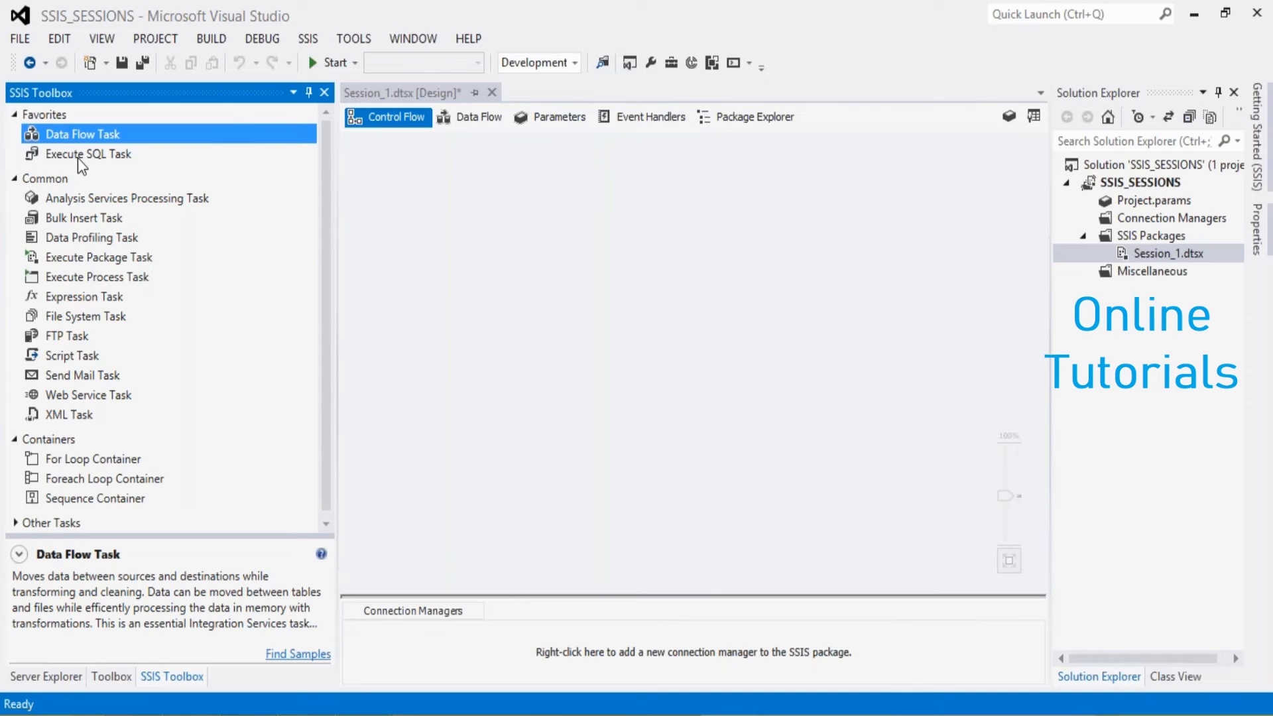
{"action": "left_click", "coordinate": [77, 157]}
{"action": "left_click", "coordinate": [77, 142]}
{"action": "left_click_drag", "start_coordinate": [62, 136], "coordinate": [610, 281]}
{"action": "left_click_drag", "start_coordinate": [609, 281], "coordinate": [610, 281]}
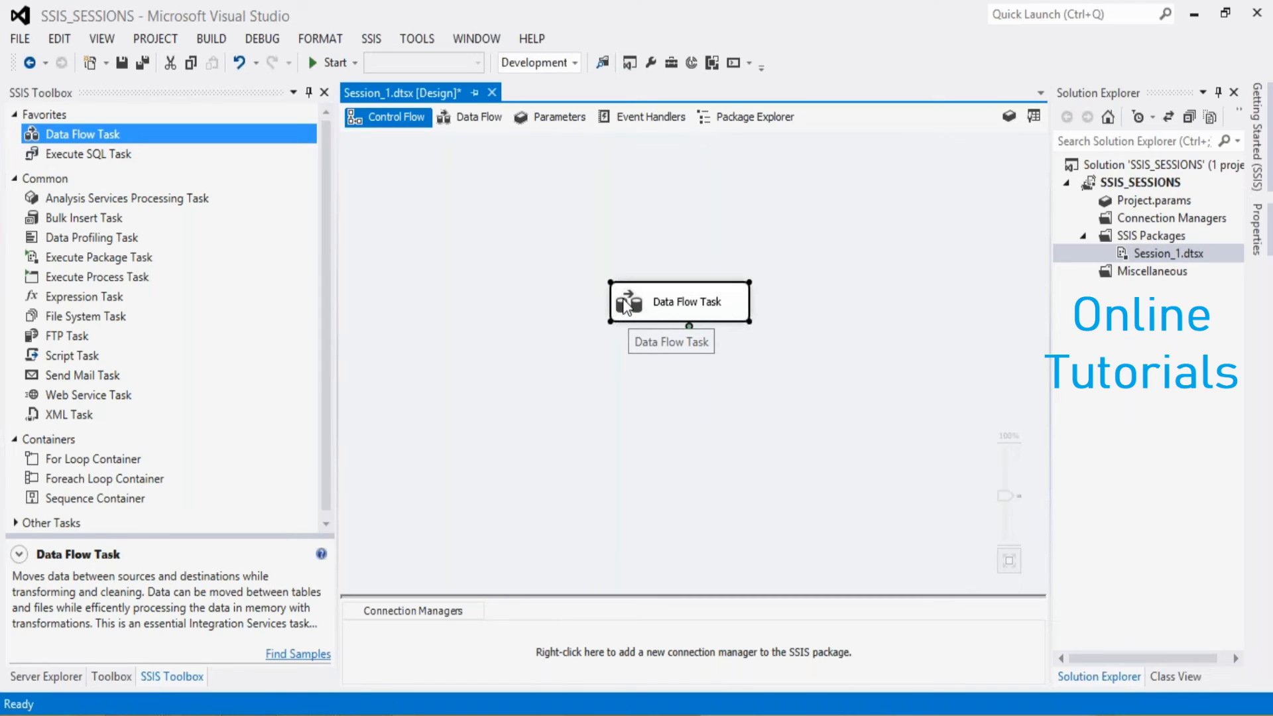
- Switch from the selected Data Flow Task to the data flow view and return to the control flow
{"action": "left_click", "coordinate": [568, 360]}
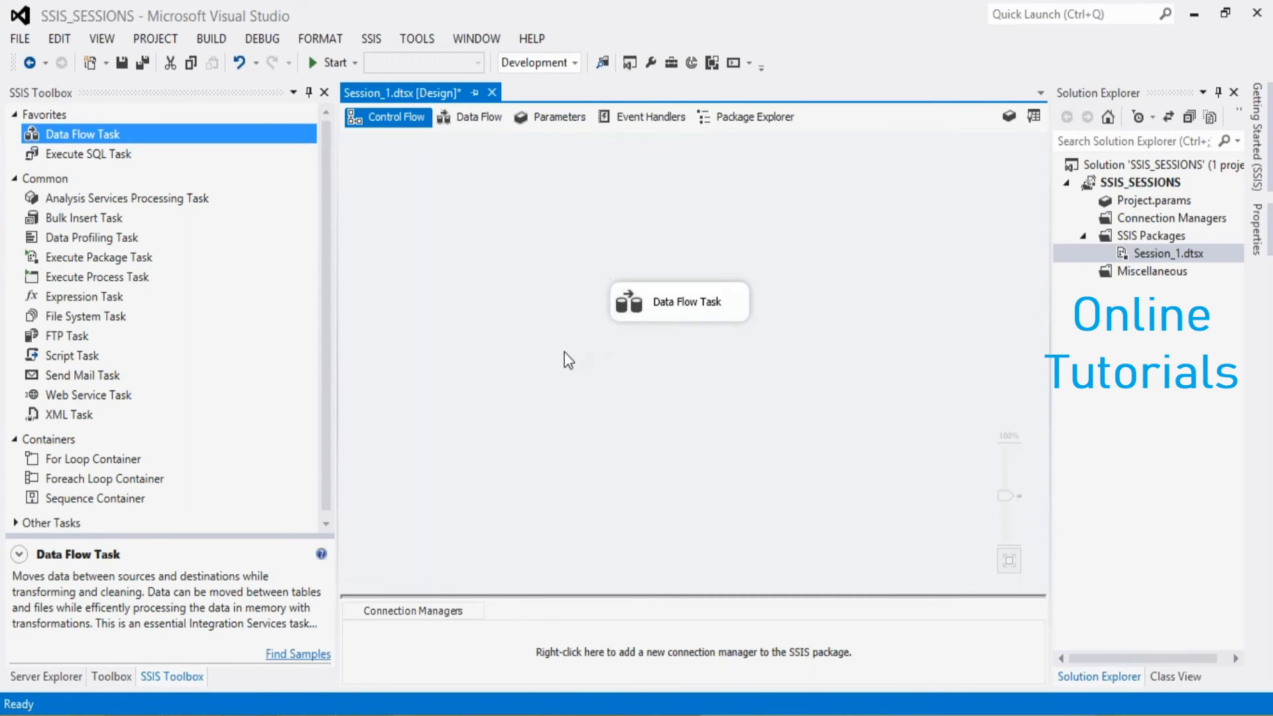
{"action": "left_click", "coordinate": [649, 309]}
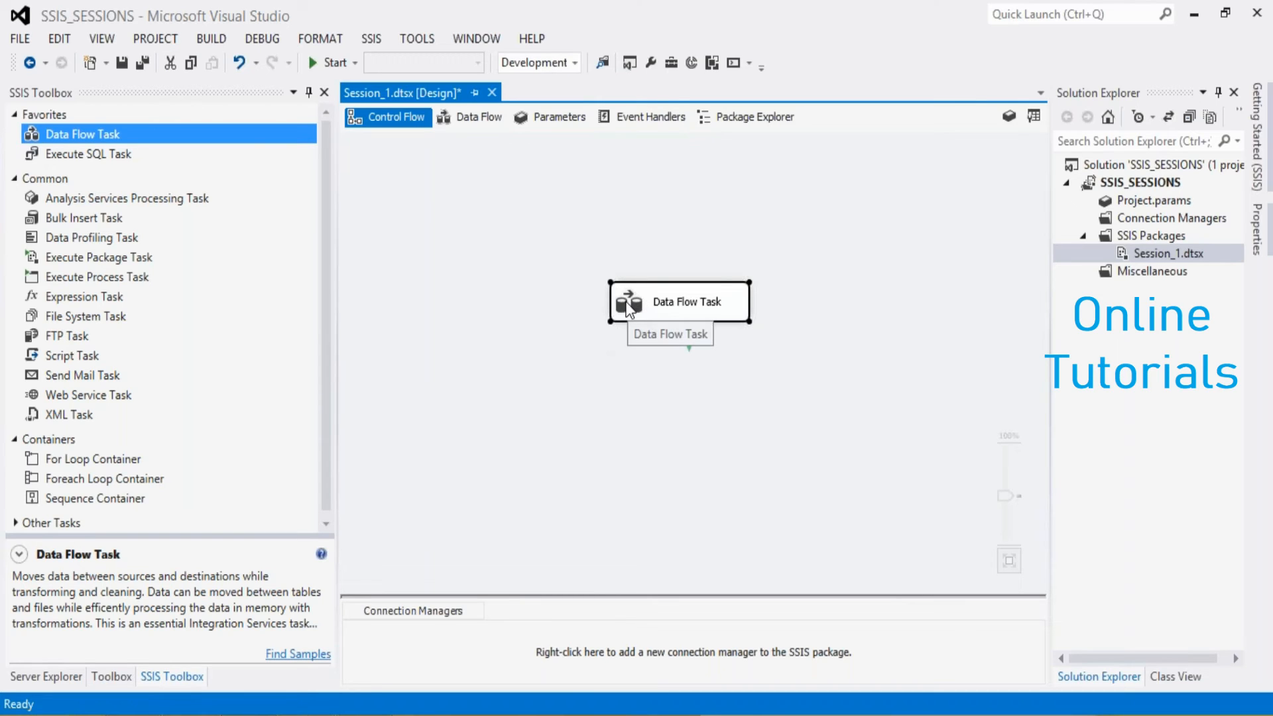
{"action": "left_click", "coordinate": [454, 118]}
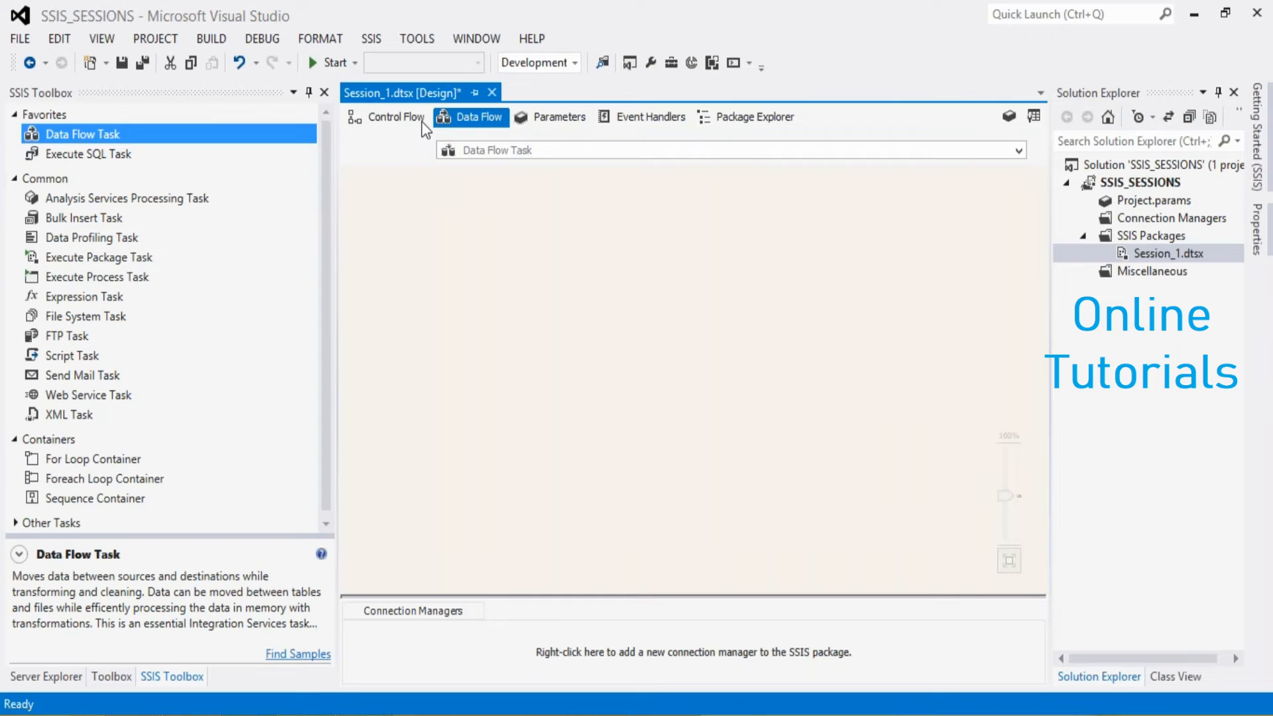
{"action": "left_click", "coordinate": [421, 122]}
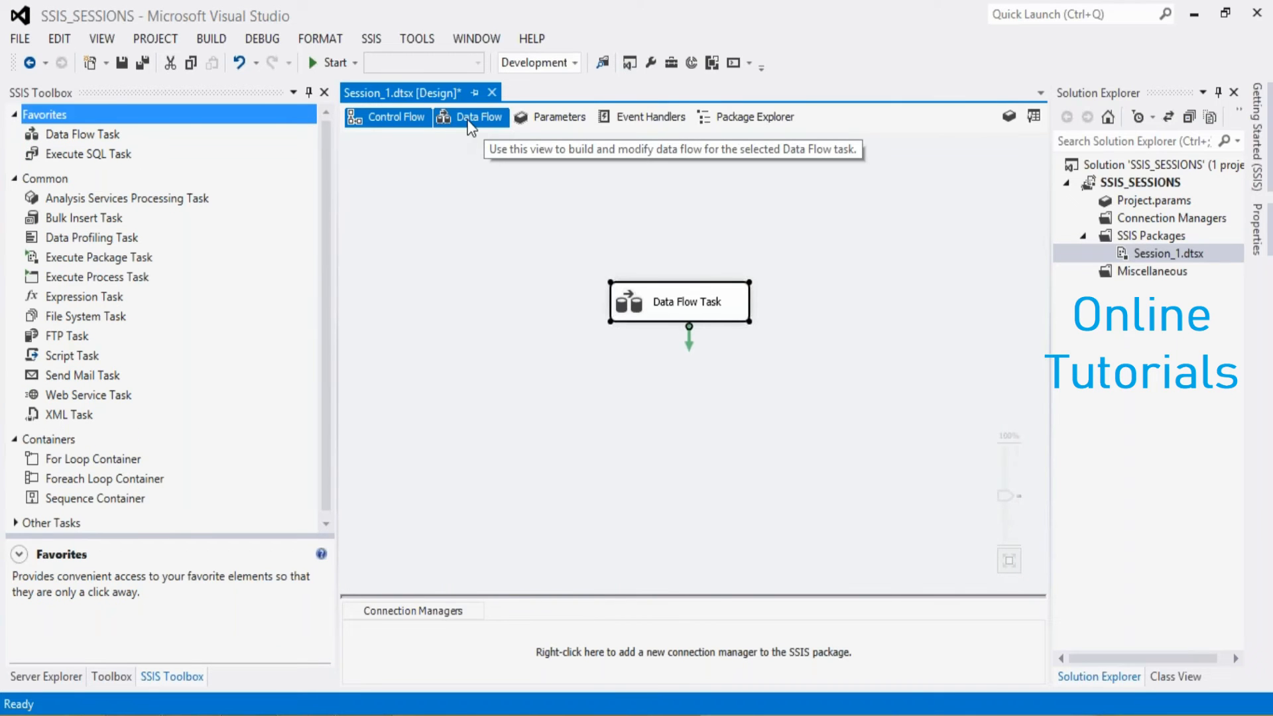
{"action": "left_click", "coordinate": [480, 297]}
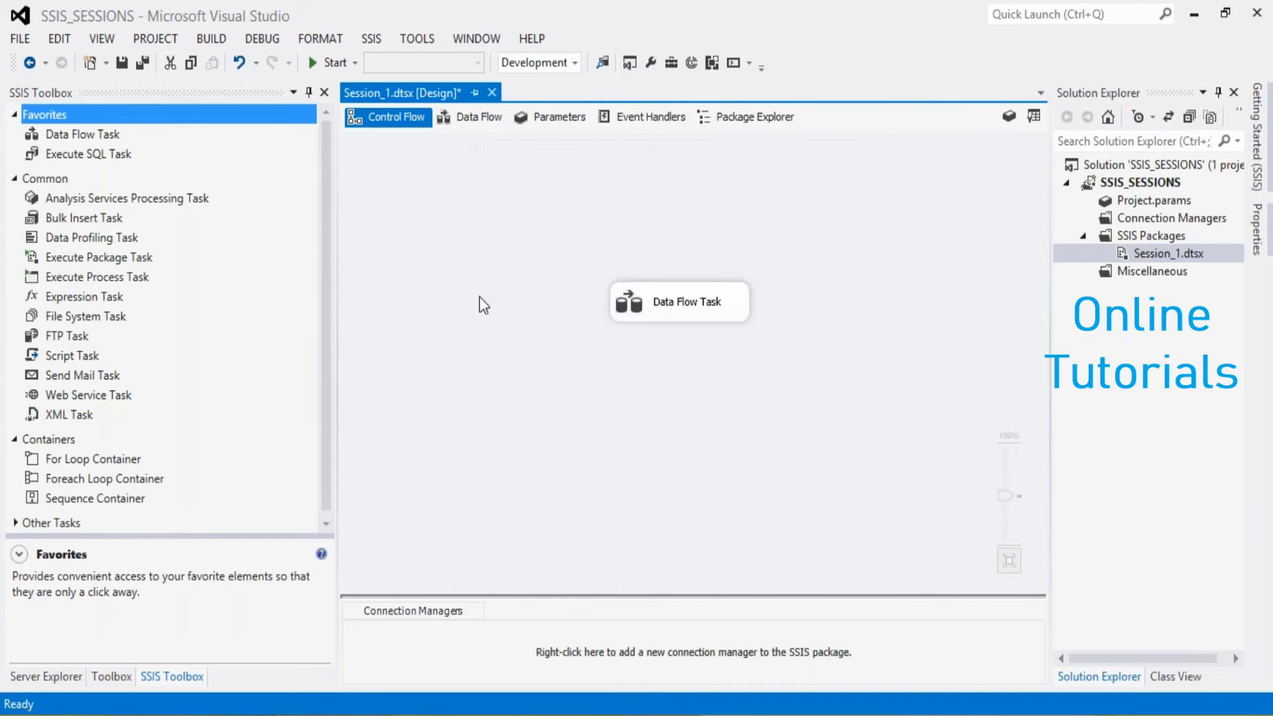
- Open the Data Flow Task for editing, return to the control flow, and open the task's data flow again
{"action": "left_click", "coordinate": [647, 306]}
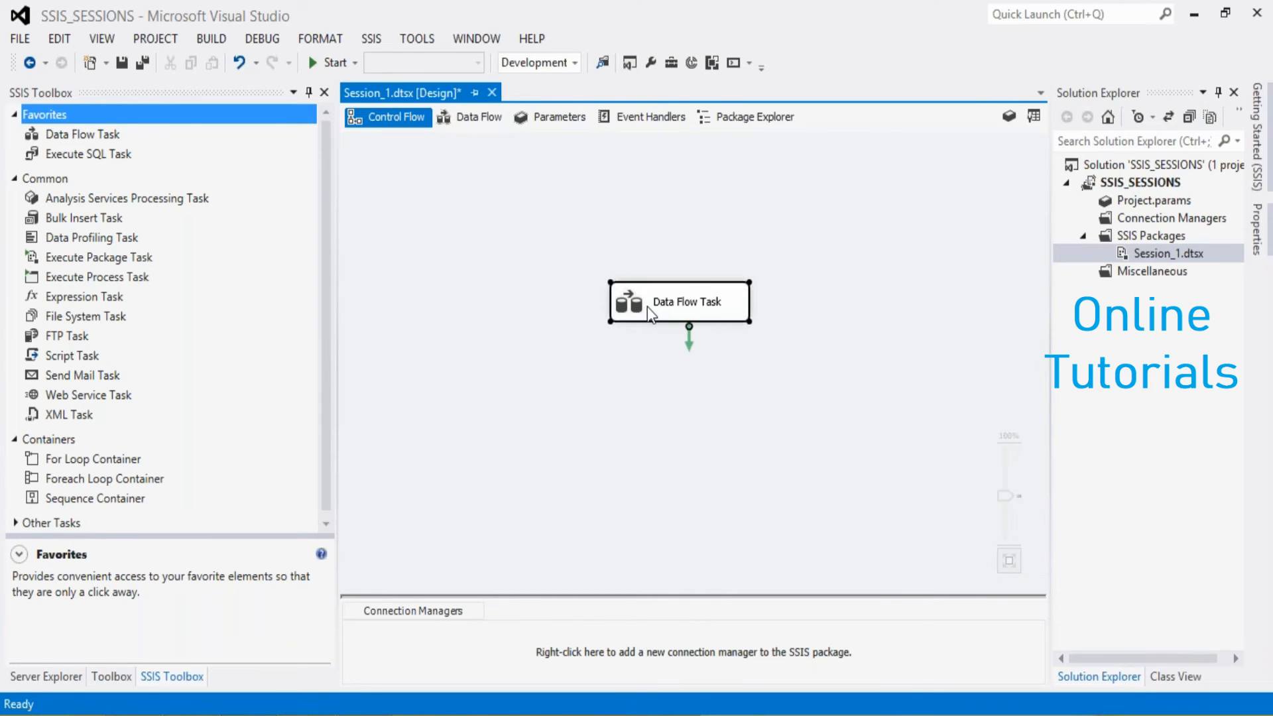
{"action": "right_click", "coordinate": [647, 307]}
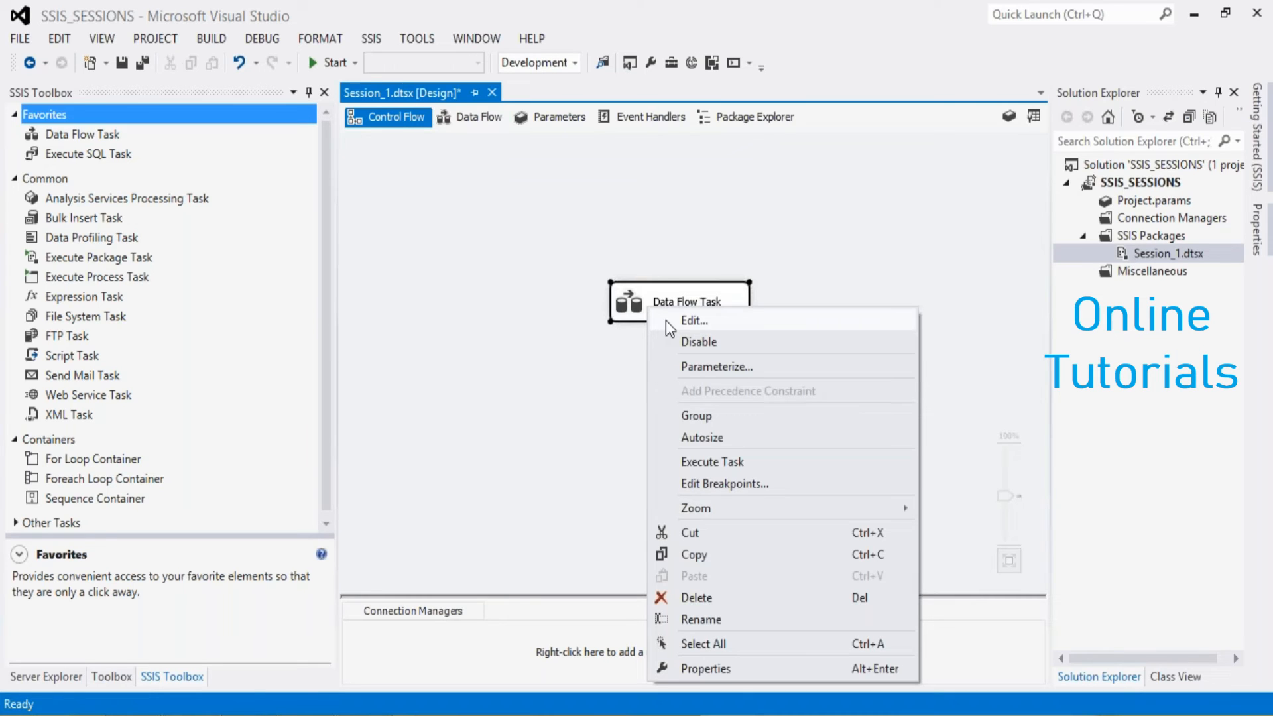
{"action": "left_click", "coordinate": [666, 320]}
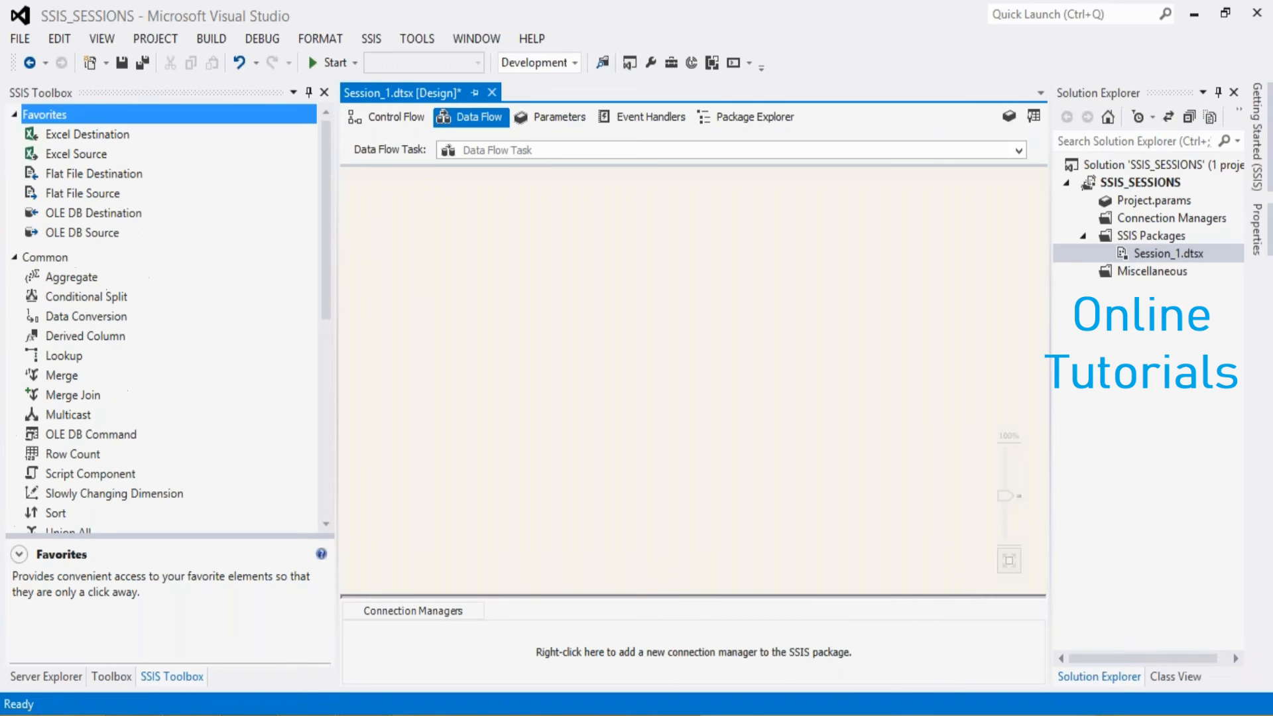
{"action": "left_click", "coordinate": [386, 123]}
{"action": "left_click", "coordinate": [585, 394]}
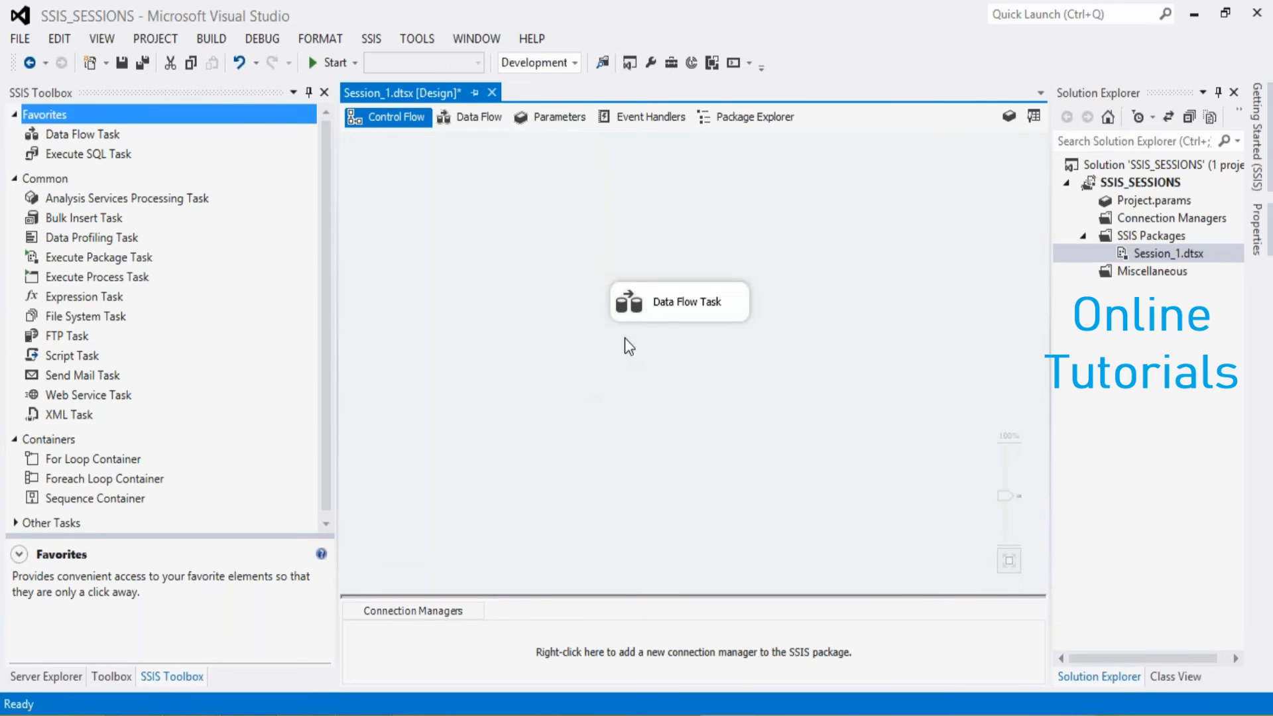
{"action": "double_click", "coordinate": [659, 303]}
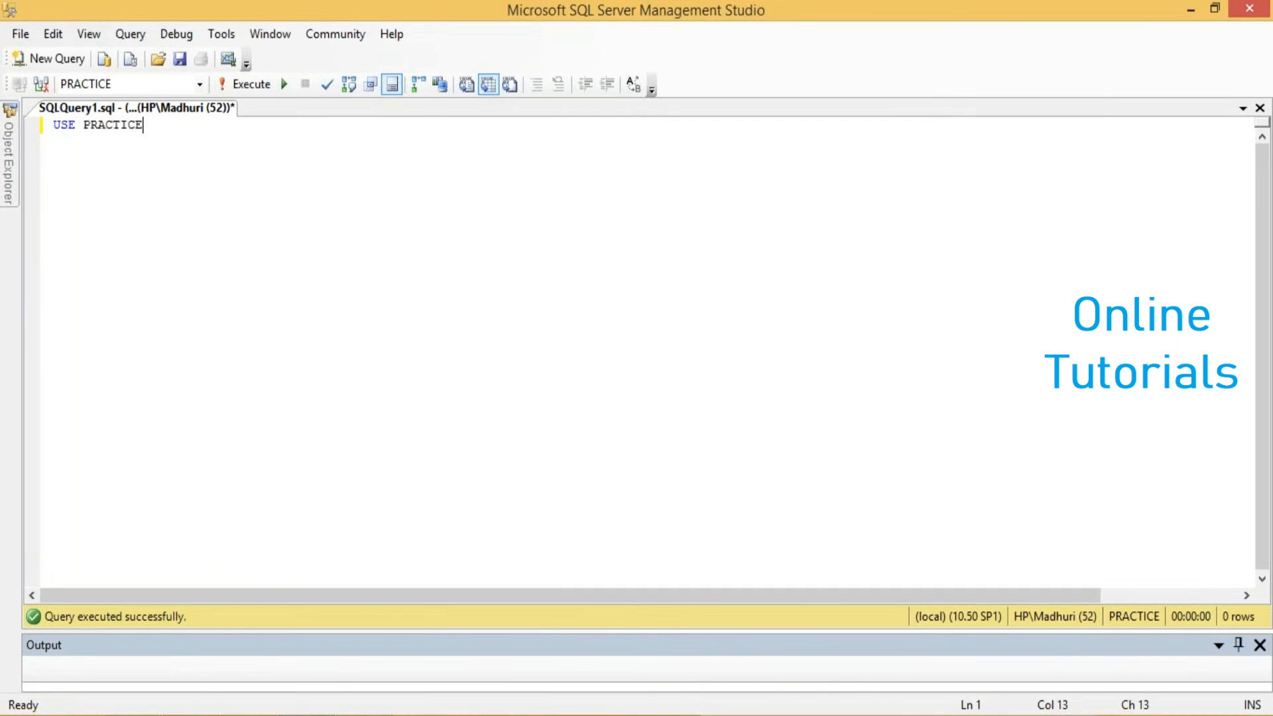
- In SQL Server Management Studio, write SELECT * FROM EMIDS_TEST_DB below the USE PRACTICE line and execute the script
{"action": "key", "text": "Return"}
{"action": "key", "text": "Return"}
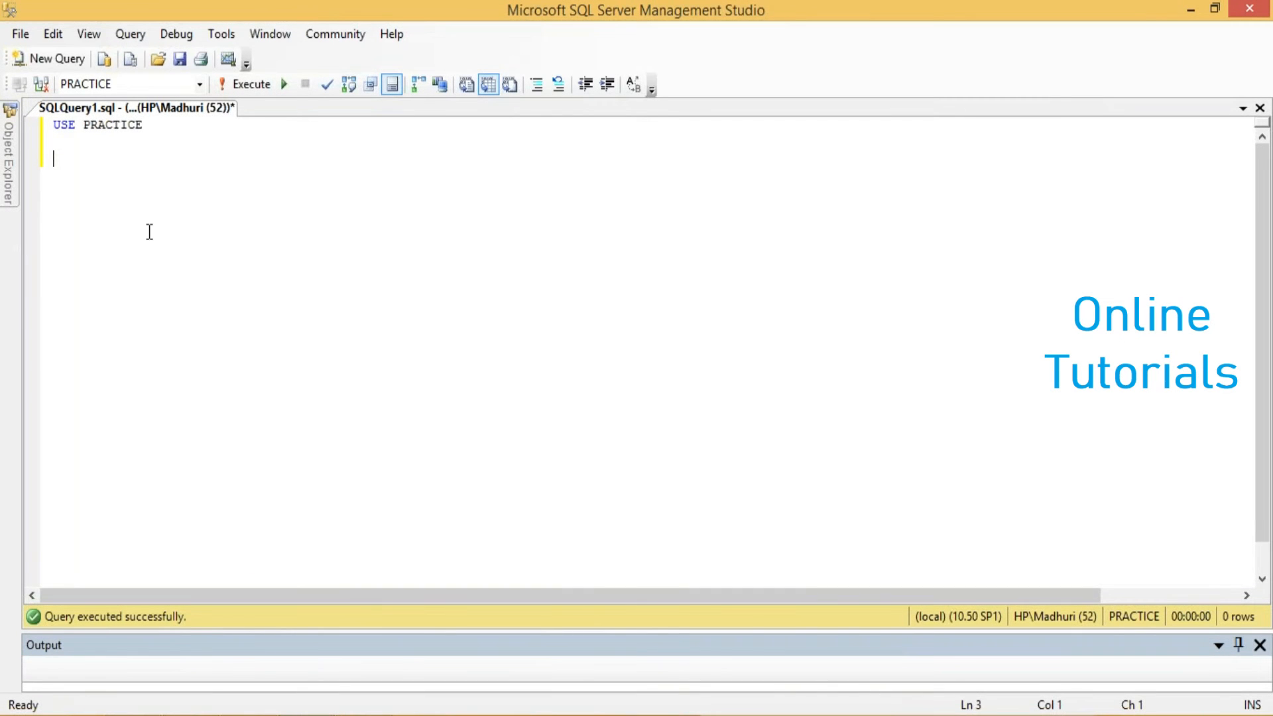
{"action": "type", "text": "select"}
{"action": "key", "text": "shift+Home"}
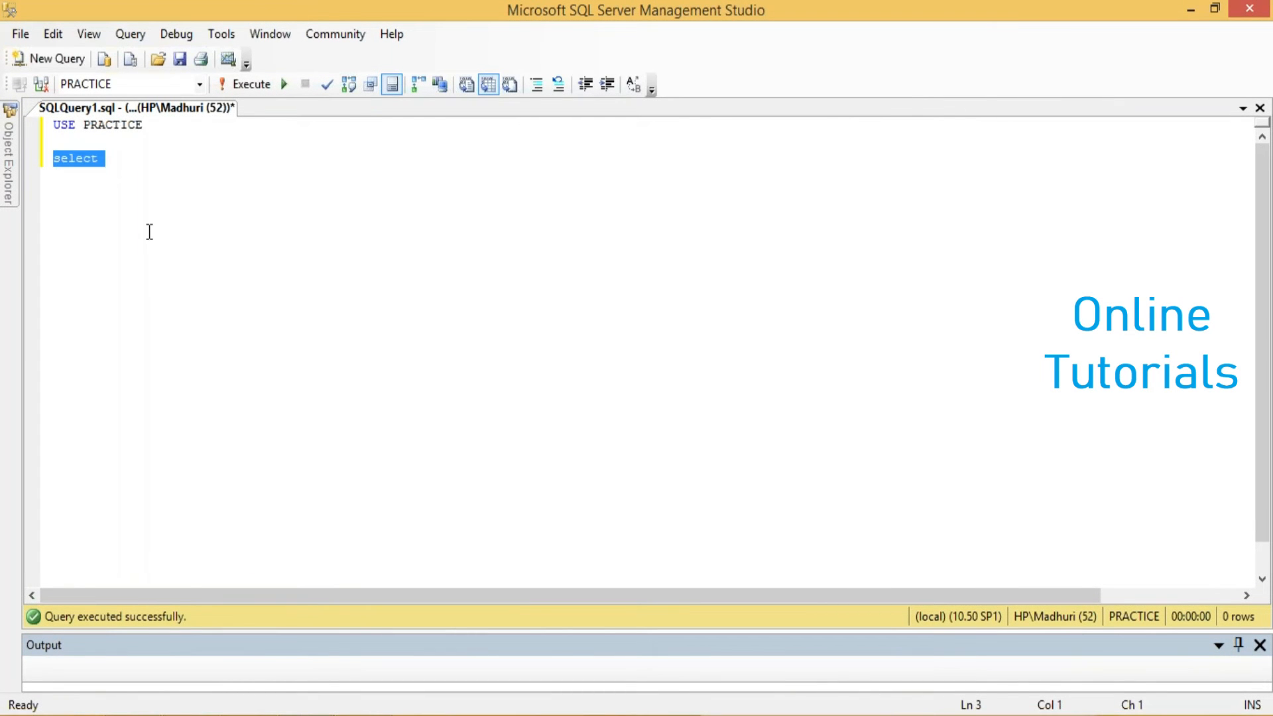
{"action": "key", "text": "BackSpace"}
{"action": "type", "text": "SEL"}
{"action": "key", "text": "BackSpace"}
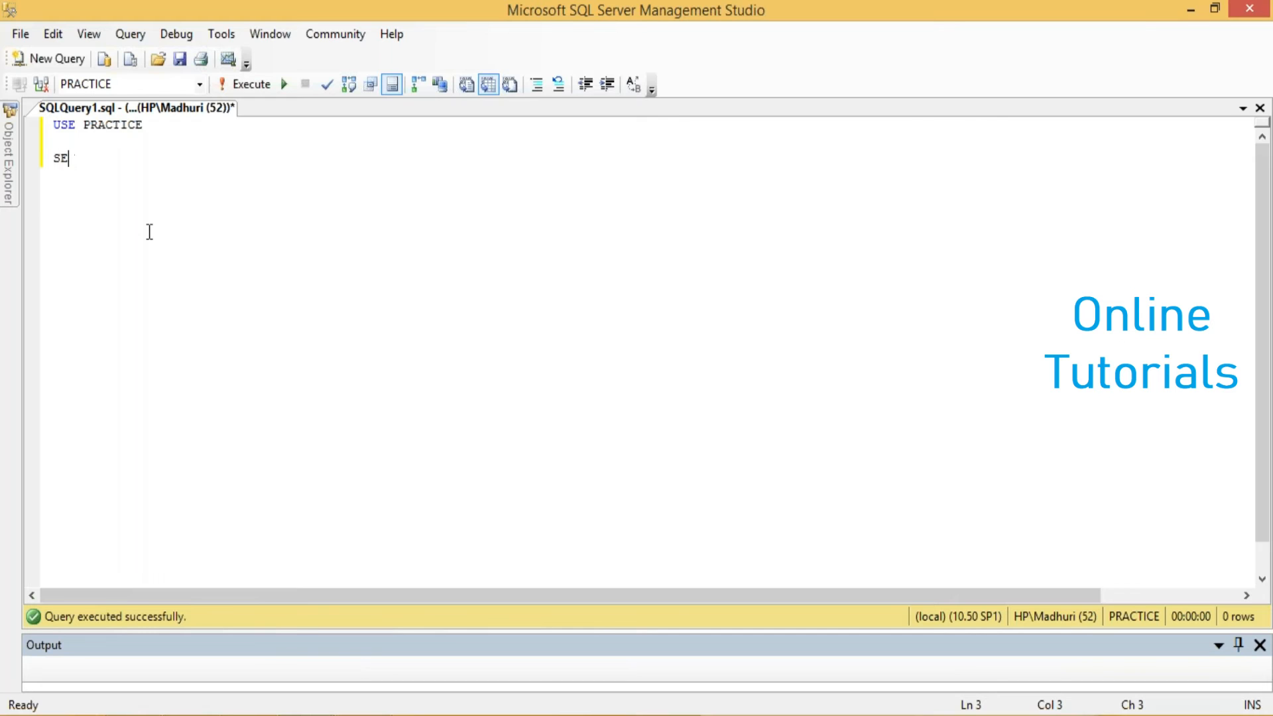
{"action": "type", "text": "LECT * FROM EM"}
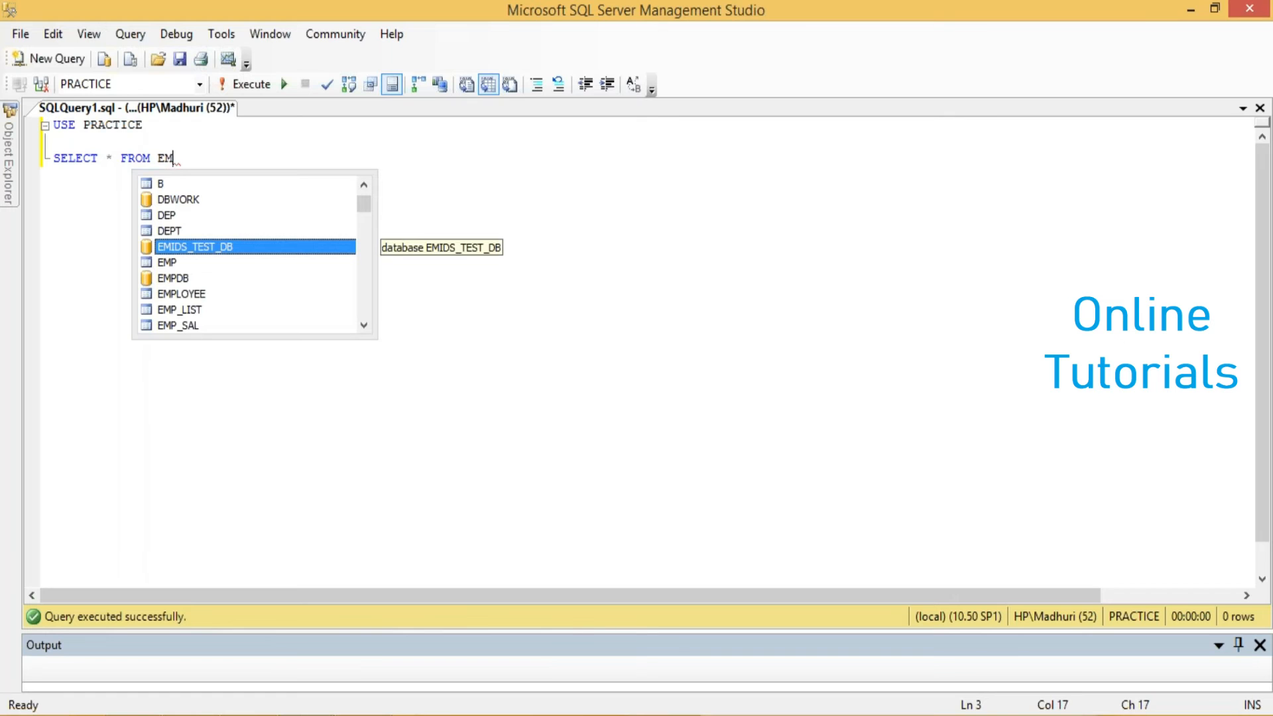
{"action": "key", "text": "Tab"}
{"action": "key", "text": "F5"}
- Replace the object name after FROM with EMP and execute the query against the PRACTICE database
{"action": "key", "text": "BackSpace"}
{"action": "key", "text": "BackSpace"}
{"action": "key", "text": "BackSpace"}
{"action": "key", "text": "BackSpace"}
{"action": "key", "text": "BackSpace"}
{"action": "key", "text": "BackSpace"}
{"action": "key", "text": "BackSpace"}
{"action": "key", "text": "BackSpace"}
{"action": "key", "text": "BackSpace"}
{"action": "key", "text": "BackSpace"}
{"action": "key", "text": "BackSpace"}
{"action": "key", "text": "BackSpace"}
{"action": "key", "text": "BackSpace"}
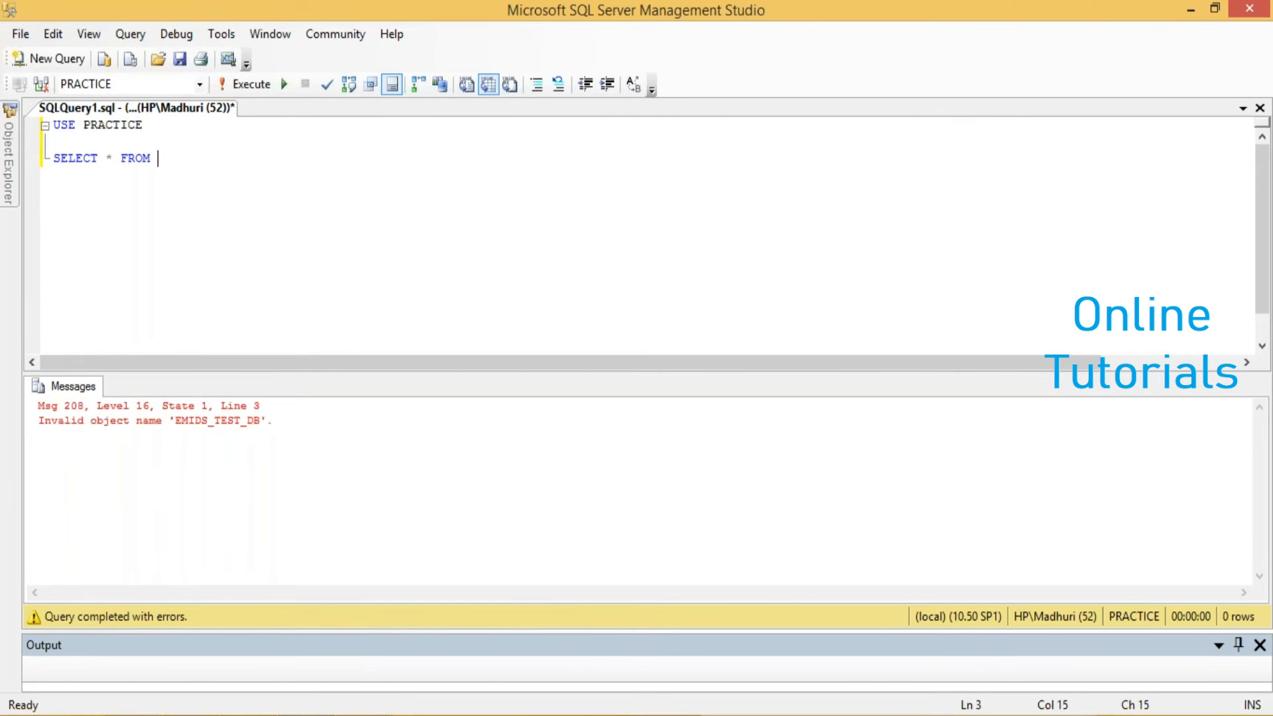
{"action": "type", "text": "EMP"}
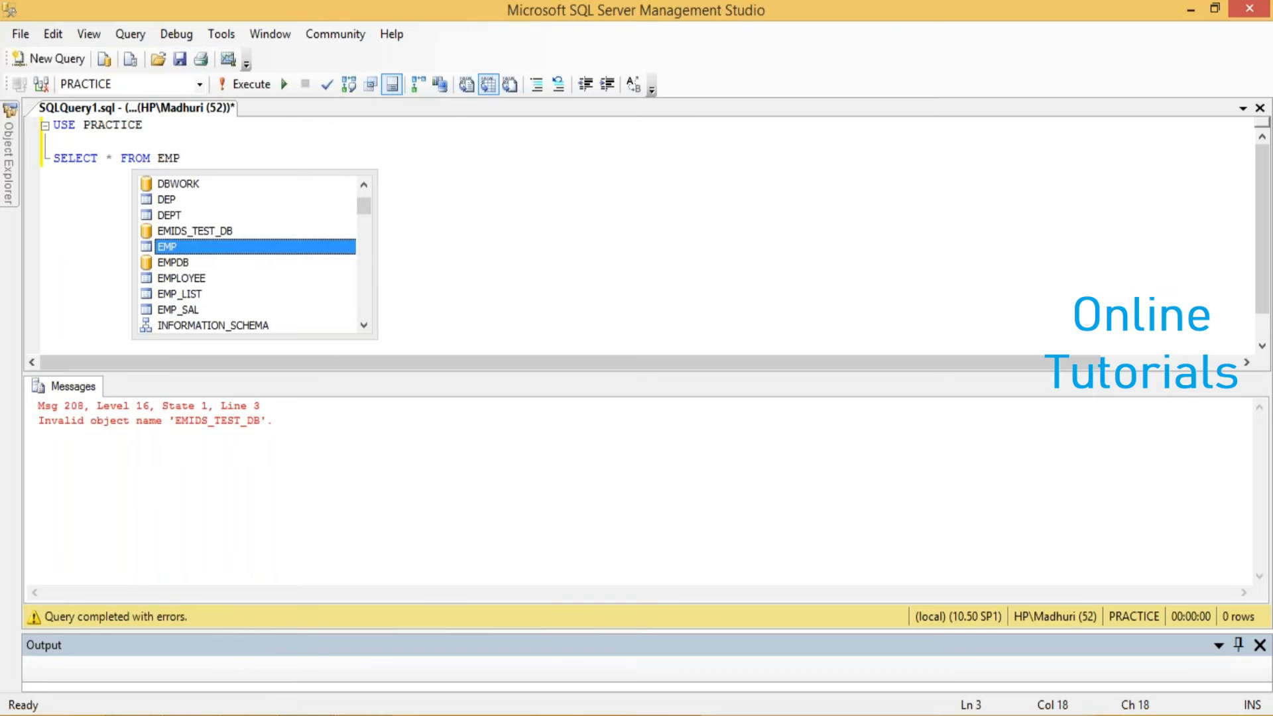
{"action": "key", "text": "F5"}
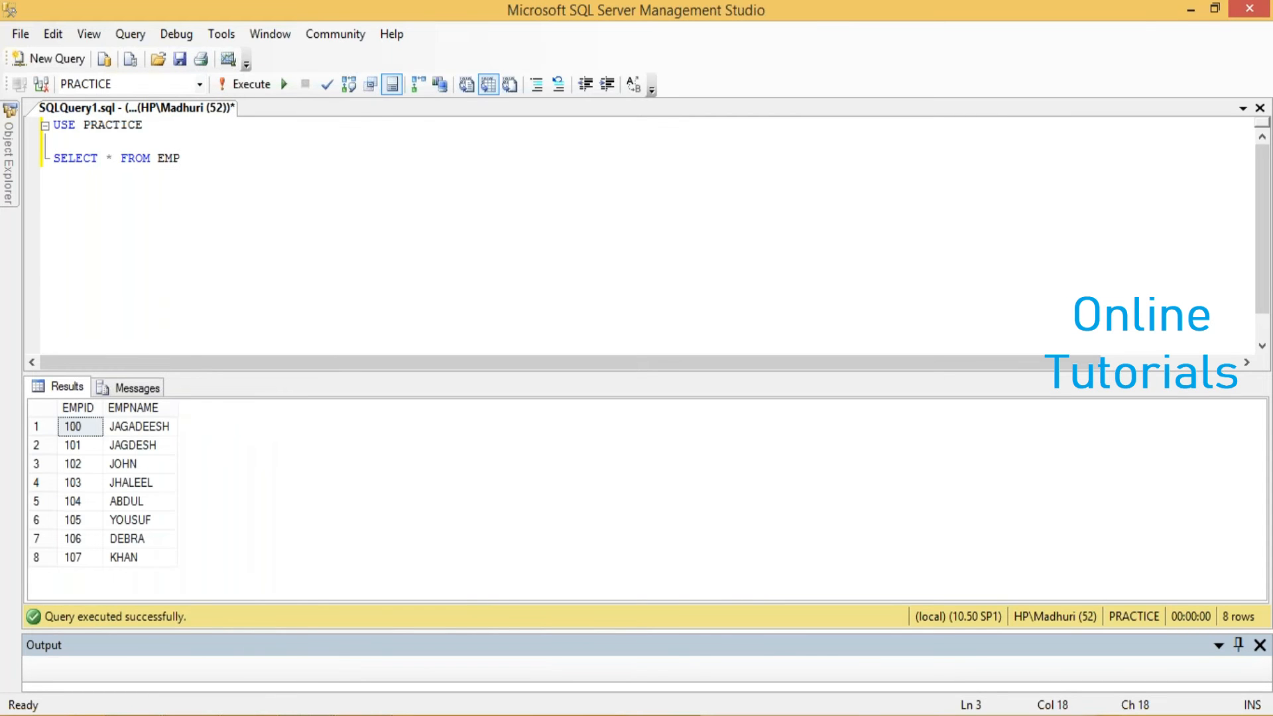
- Create a new query on the EMIDS_TEST_DB database, write SELECT * FROM EMP and execute it
{"action": "left_click", "coordinate": [198, 85]}
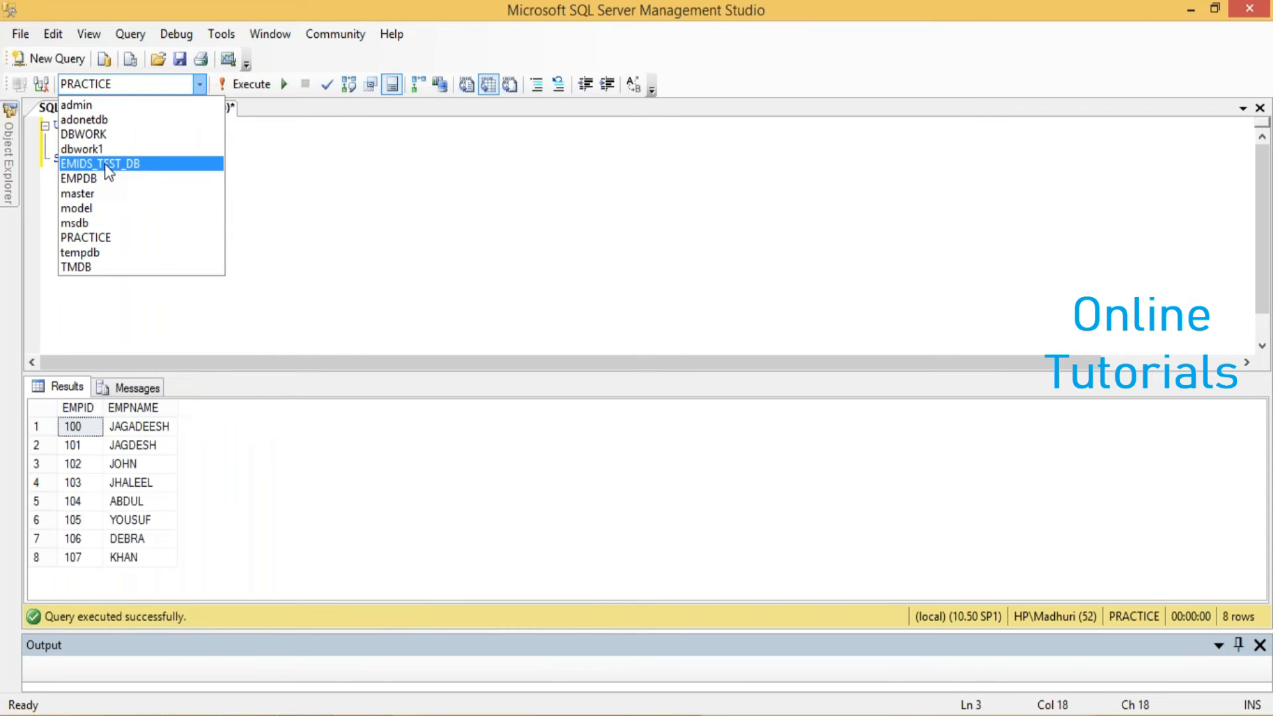
{"action": "left_click", "coordinate": [377, 240]}
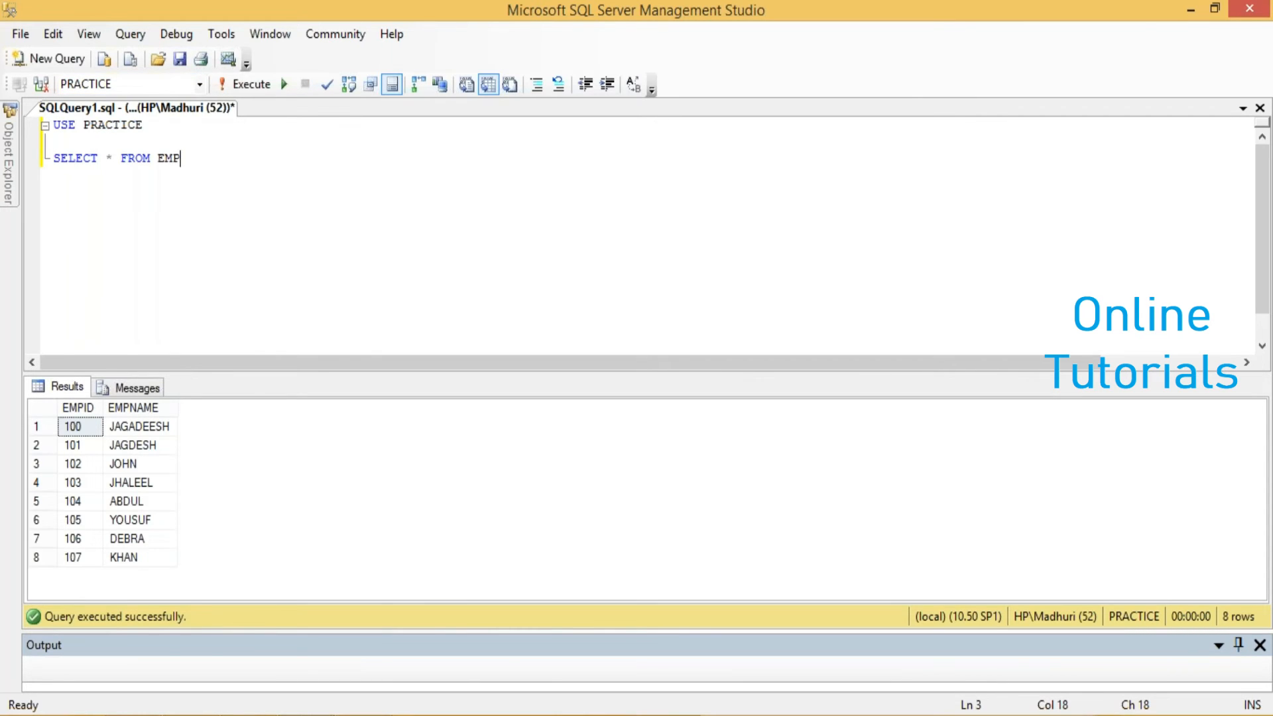
{"action": "key", "text": "ctrl+n"}
{"action": "left_click", "coordinate": [199, 85]}
{"action": "left_click", "coordinate": [153, 163]}
{"action": "type", "text": "SELECT * FROM E"}
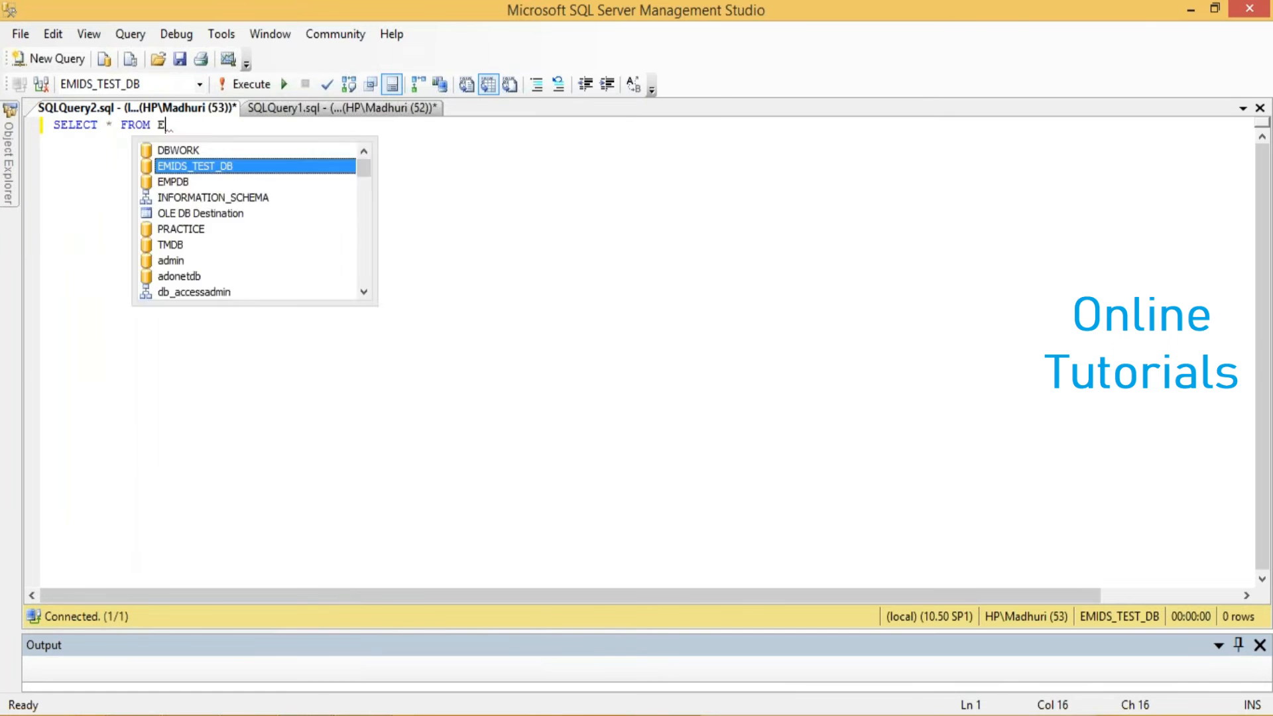
{"action": "type", "text": "MP"}
{"action": "key", "text": "F5"}
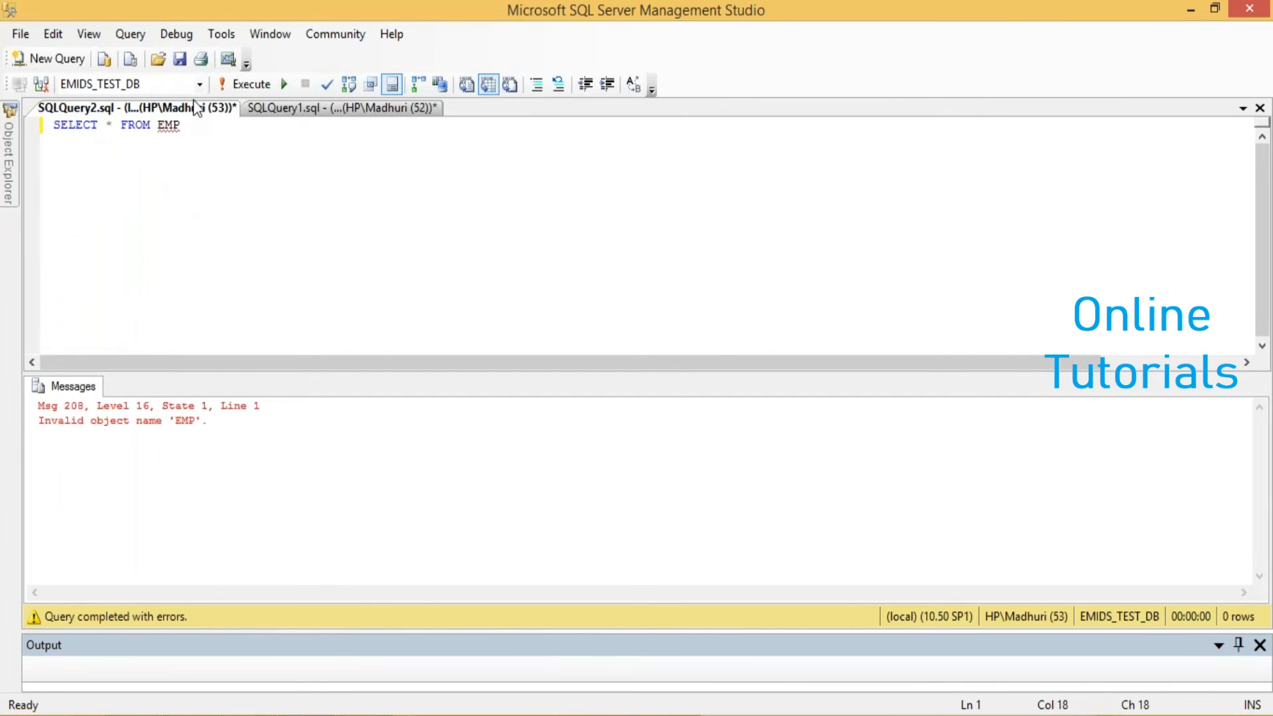
- Arrange SQLQuery2.sql beside SQLQuery1.sql in a new vertical tab group and highlight the SELECT statement in SQLQuery1.sql
{"action": "right_click", "coordinate": [197, 113]}
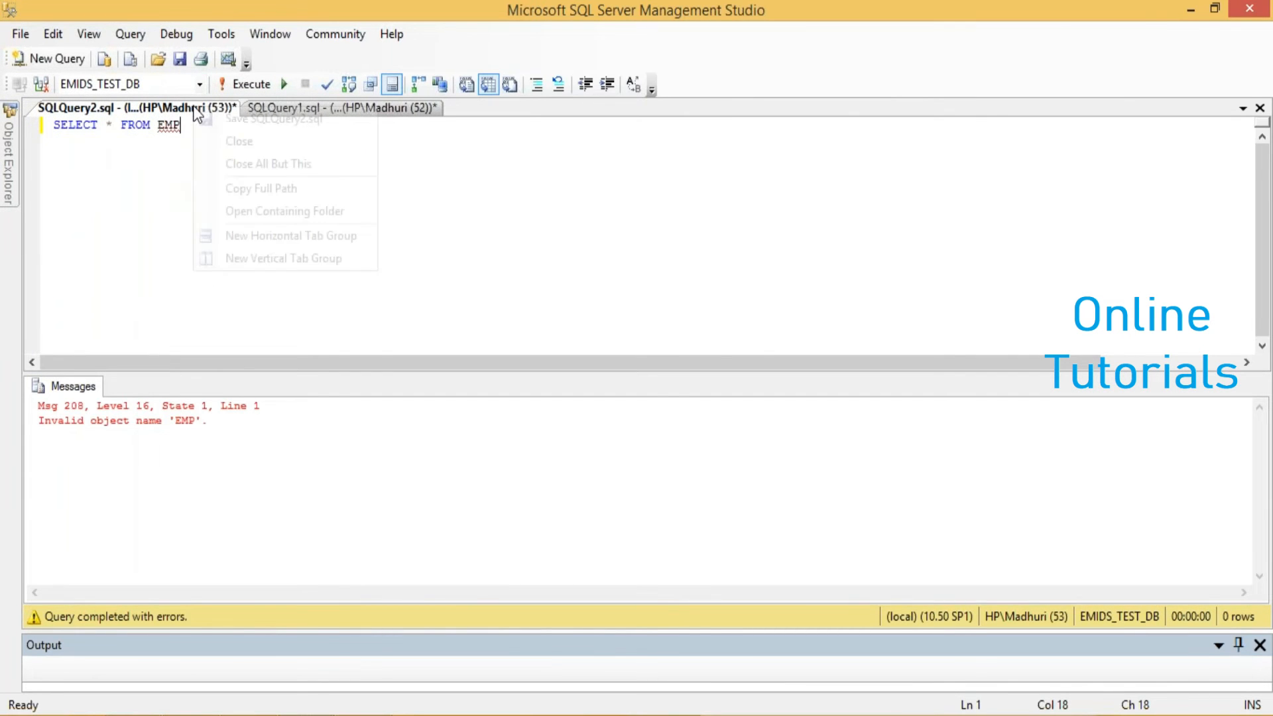
{"action": "left_click", "coordinate": [241, 258]}
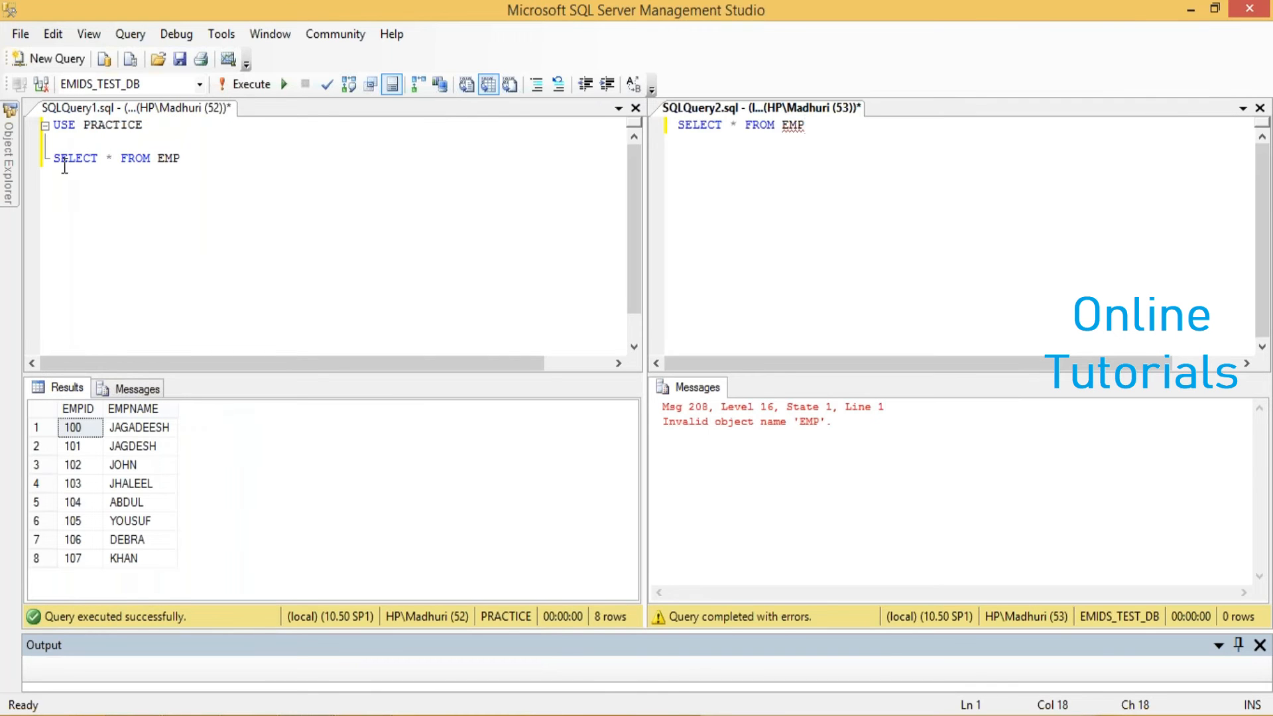
{"action": "left_click_drag", "start_coordinate": [54, 158], "coordinate": [181, 159]}
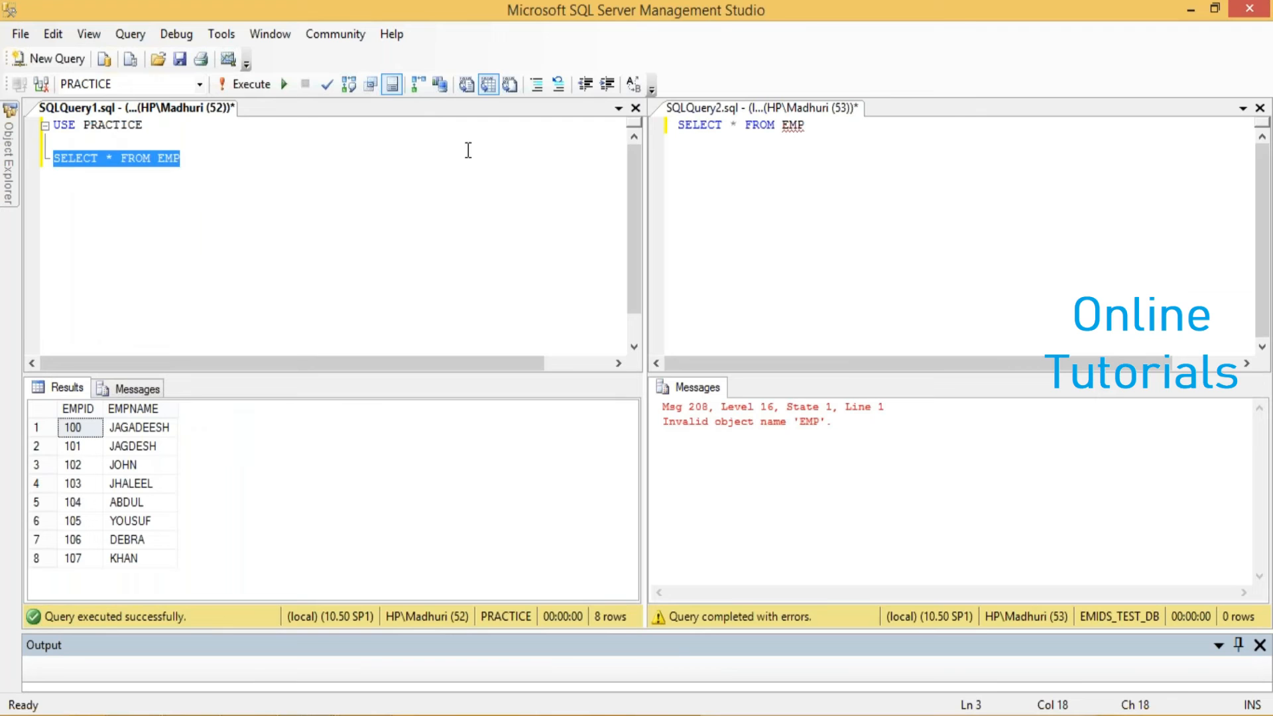
- Add USE EMIDS_TEST_DB with a blank line above the SELECT statement in SQLQuery2.sql and execute that script
{"action": "left_click", "coordinate": [680, 124]}
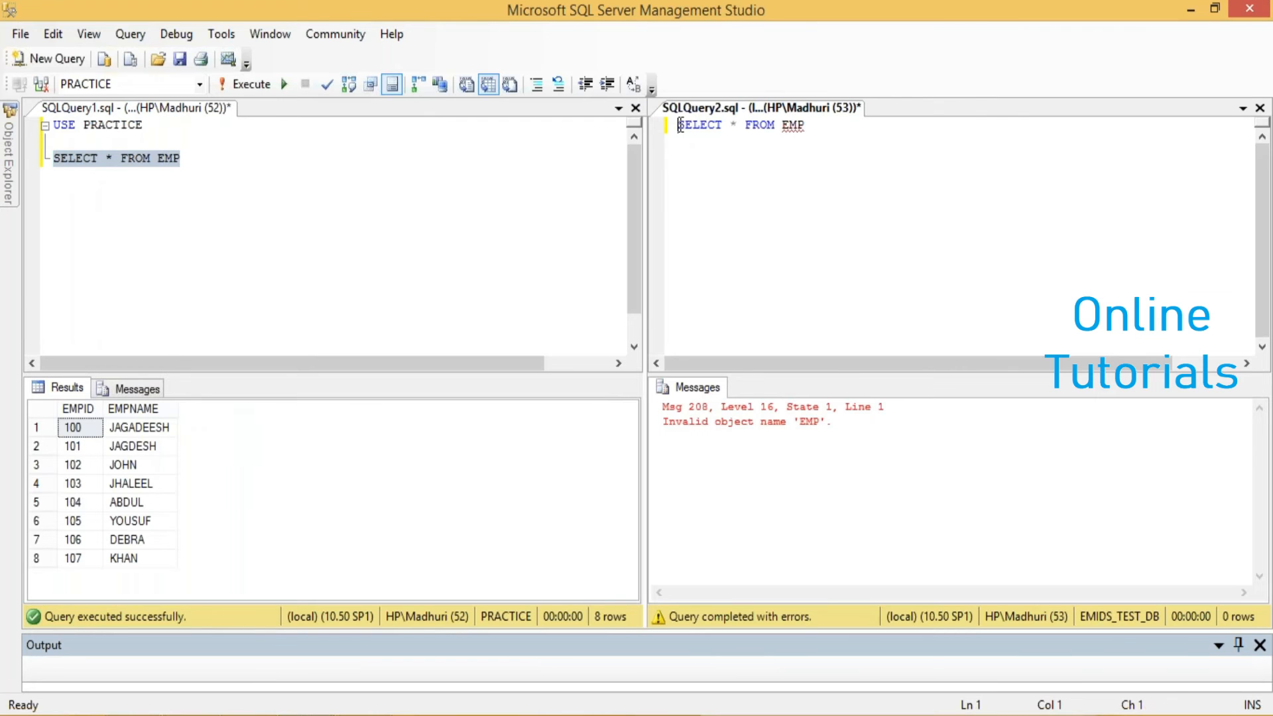
{"action": "key", "text": "Return"}
{"action": "key", "text": "Return"}
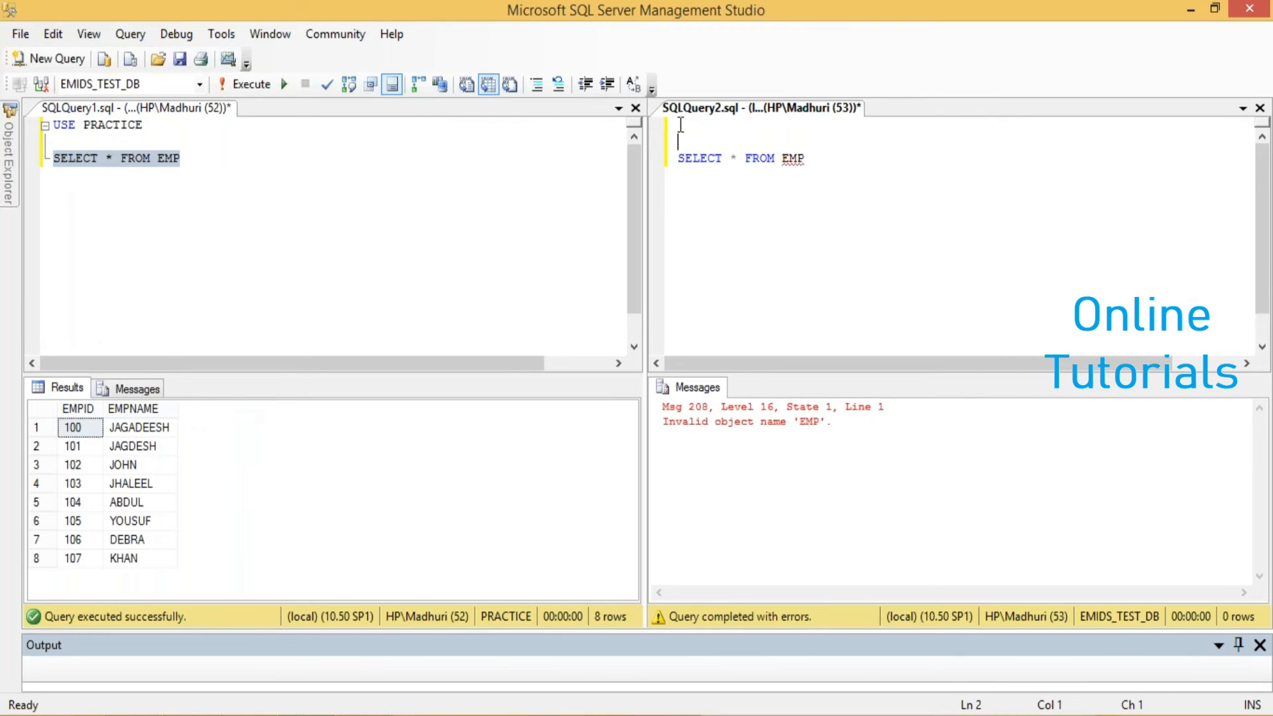
{"action": "left_click", "coordinate": [680, 124]}
{"action": "type", "text": "USE E"}
{"action": "key", "text": "Tab"}
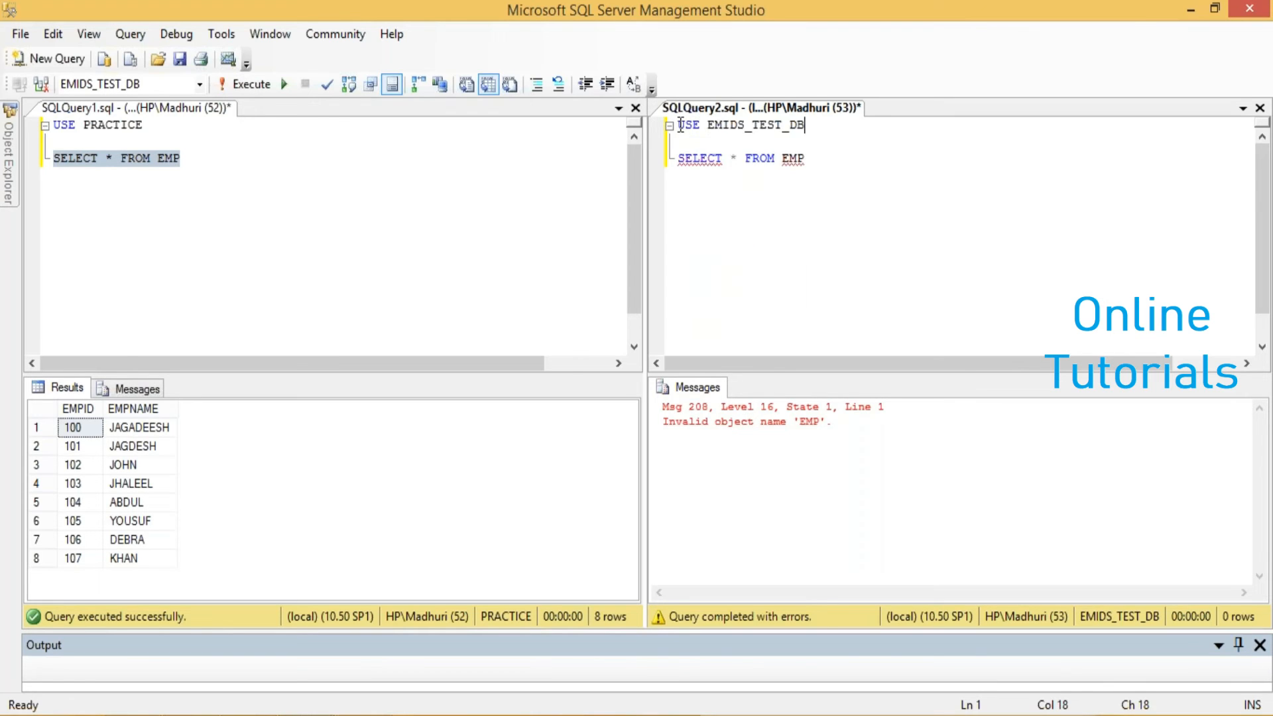
{"action": "left_click", "coordinate": [107, 159]}
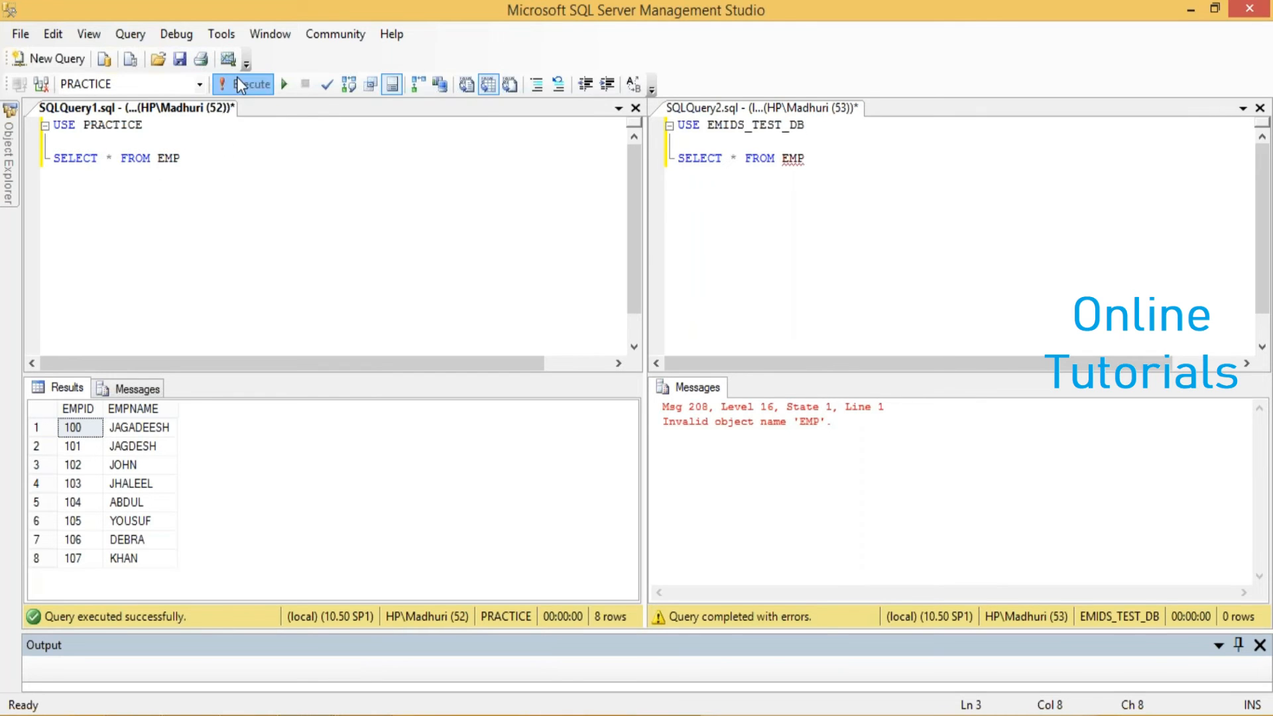
{"action": "left_click", "coordinate": [749, 194]}
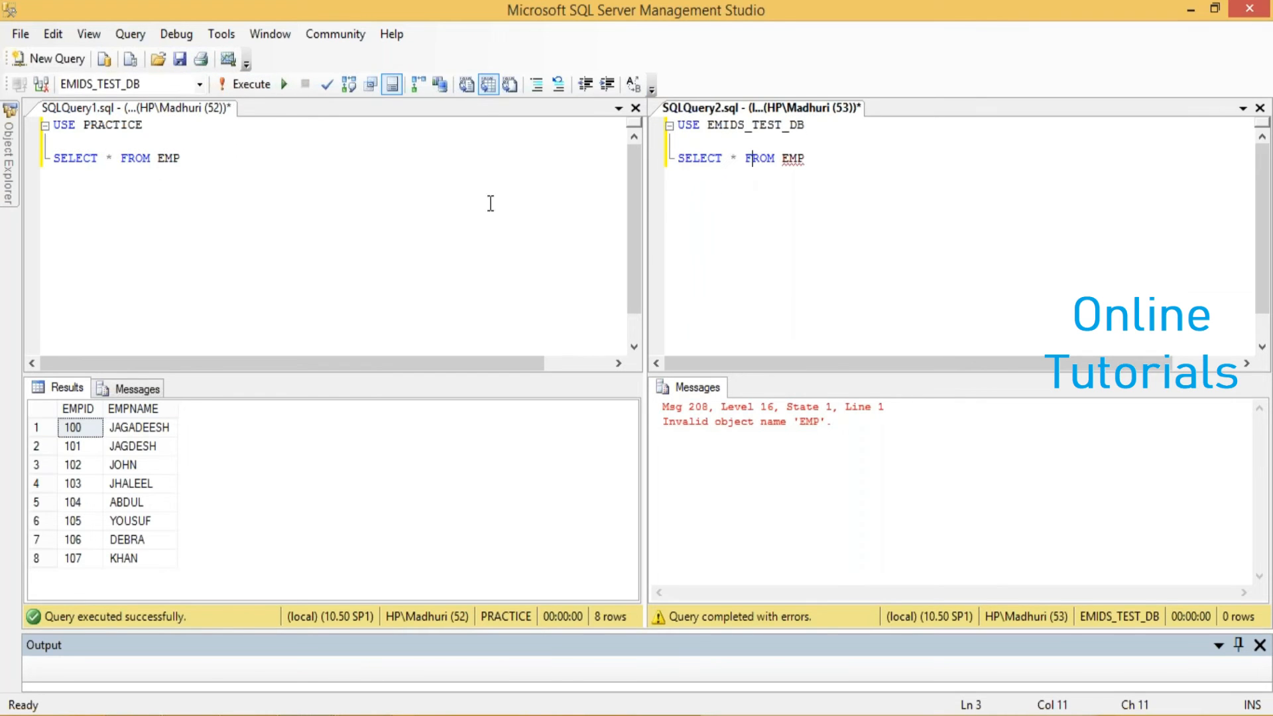
{"action": "left_click", "coordinate": [240, 83]}
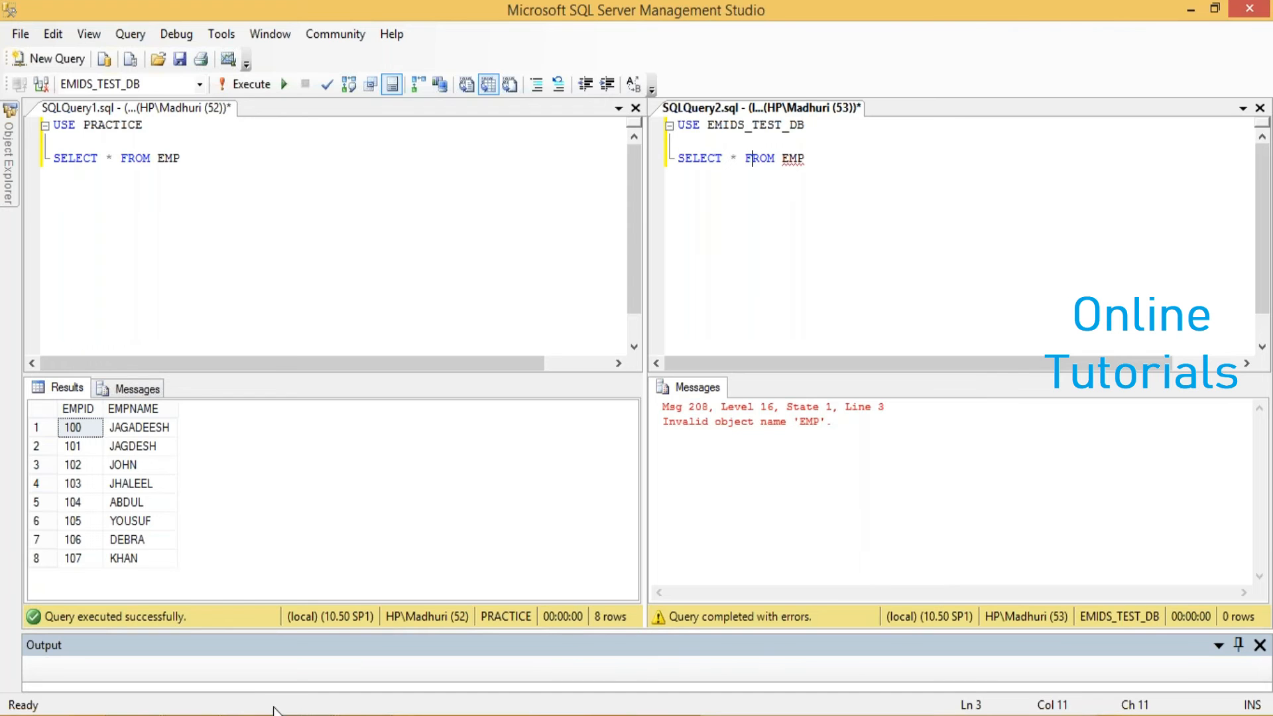
- Switch back to Visual Studio, place an OLE DB Source and an OLE DB Destination below it in the data flow, and select the source
{"action": "mouse_move", "coordinate": [278, 713]}
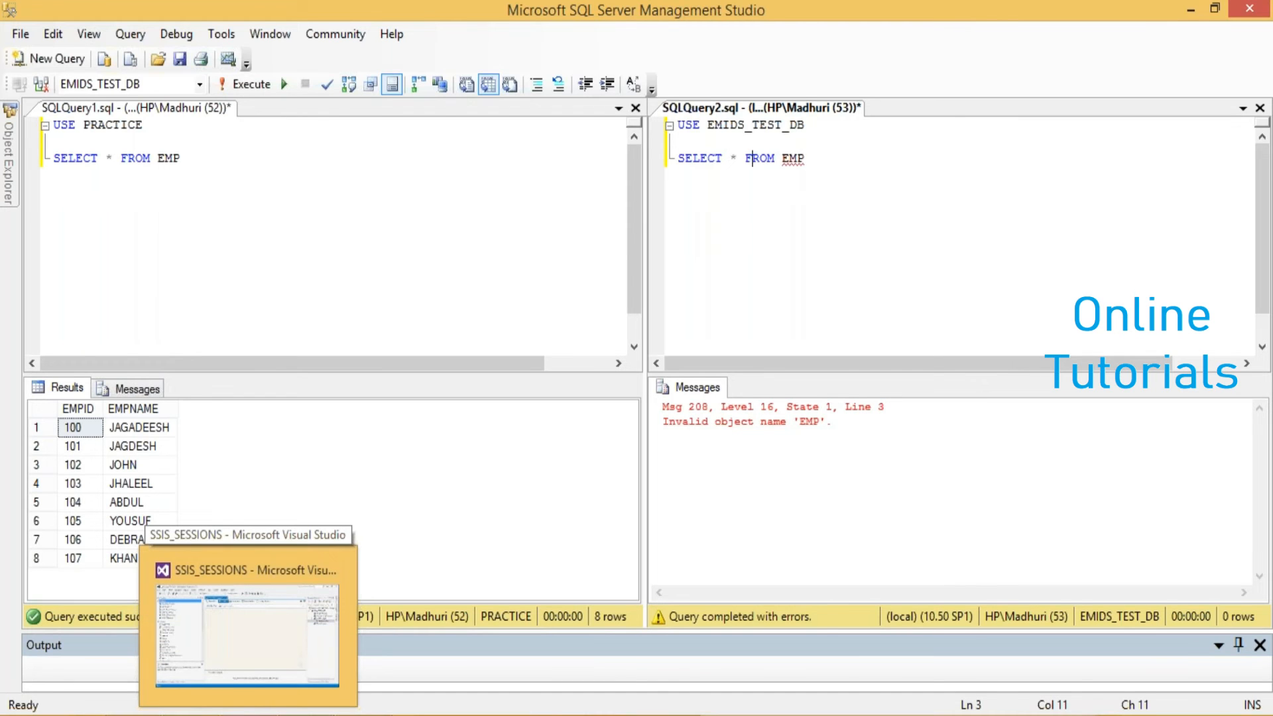
{"action": "left_click", "coordinate": [247, 635]}
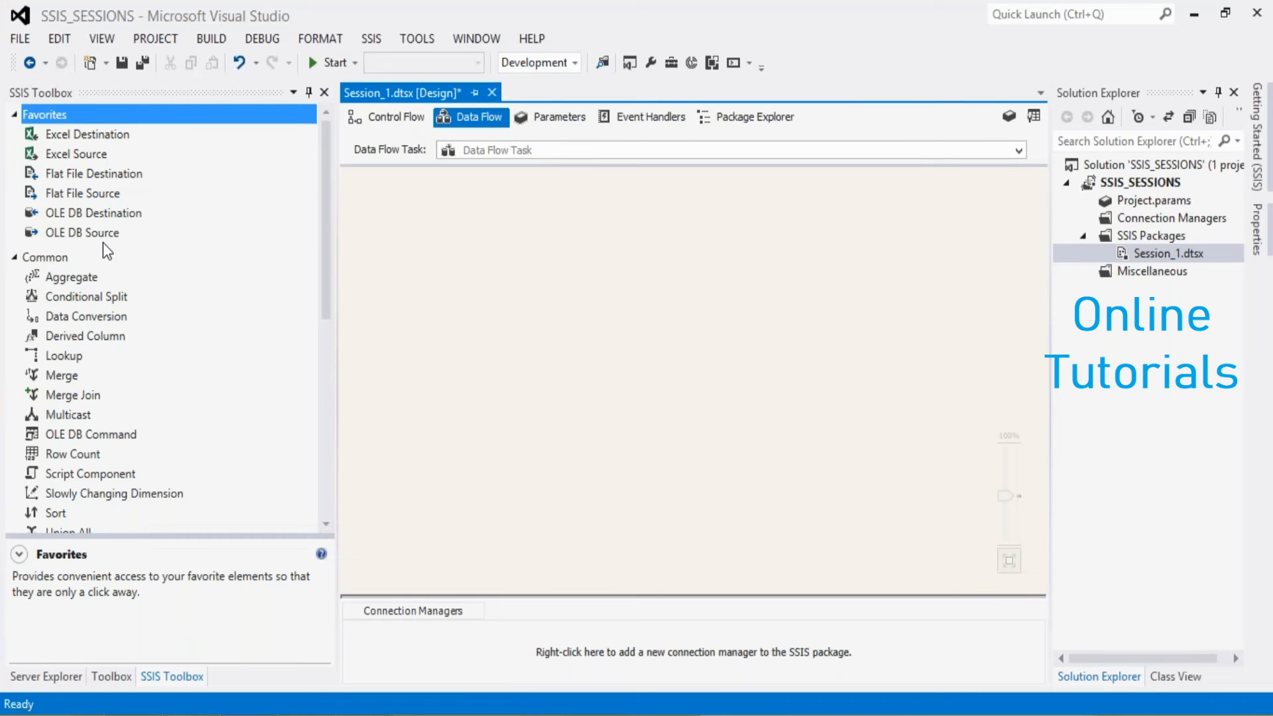
{"action": "left_click_drag", "start_coordinate": [89, 237], "coordinate": [575, 205]}
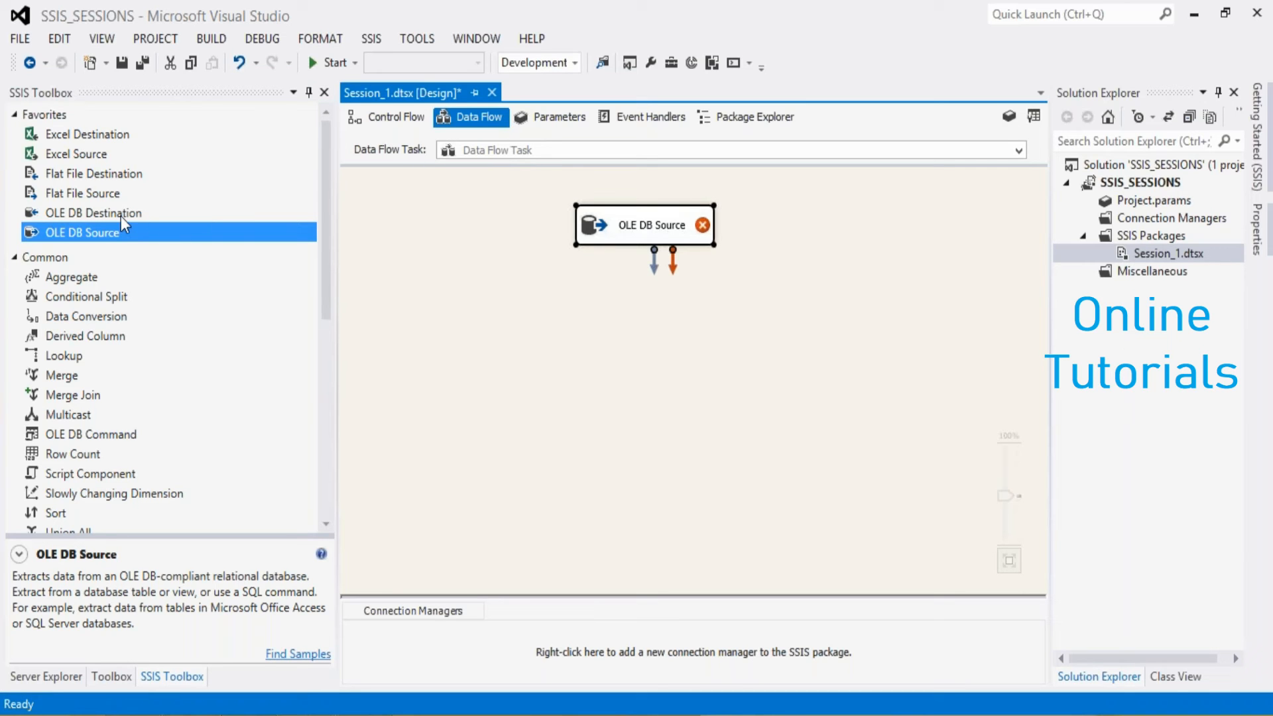
{"action": "left_click_drag", "start_coordinate": [122, 215], "coordinate": [617, 339]}
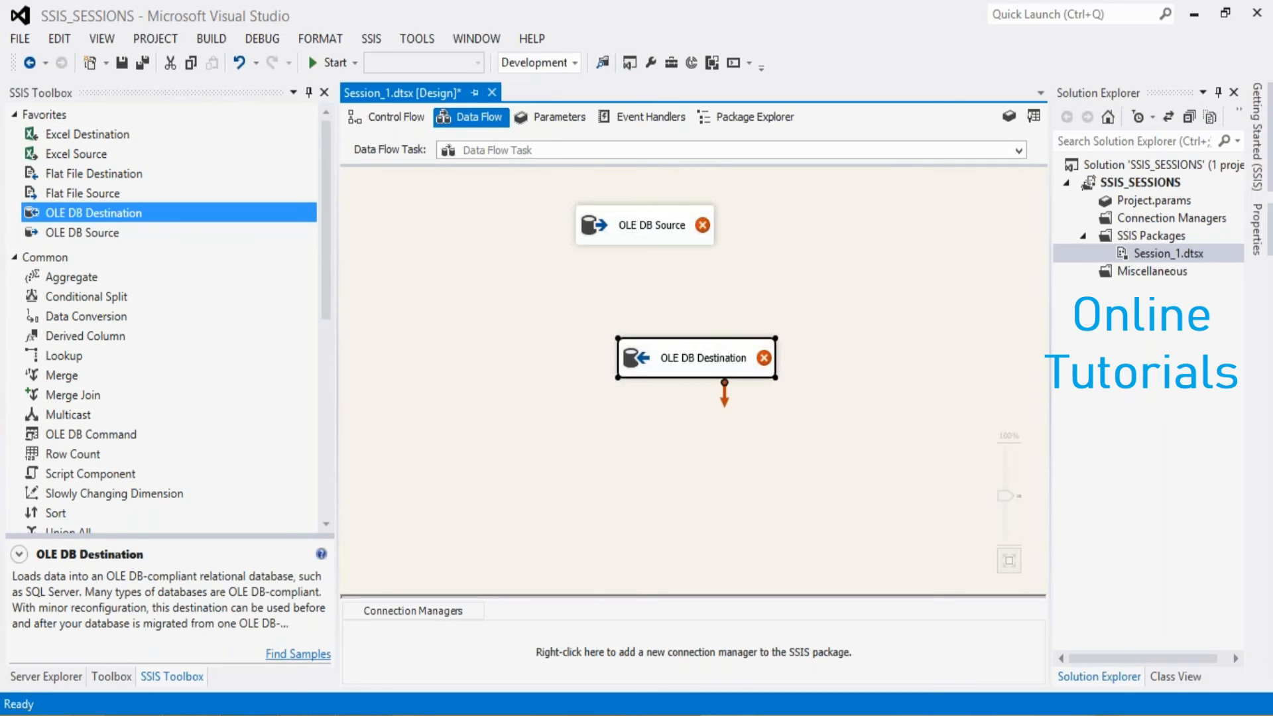
{"action": "left_click", "coordinate": [643, 239]}
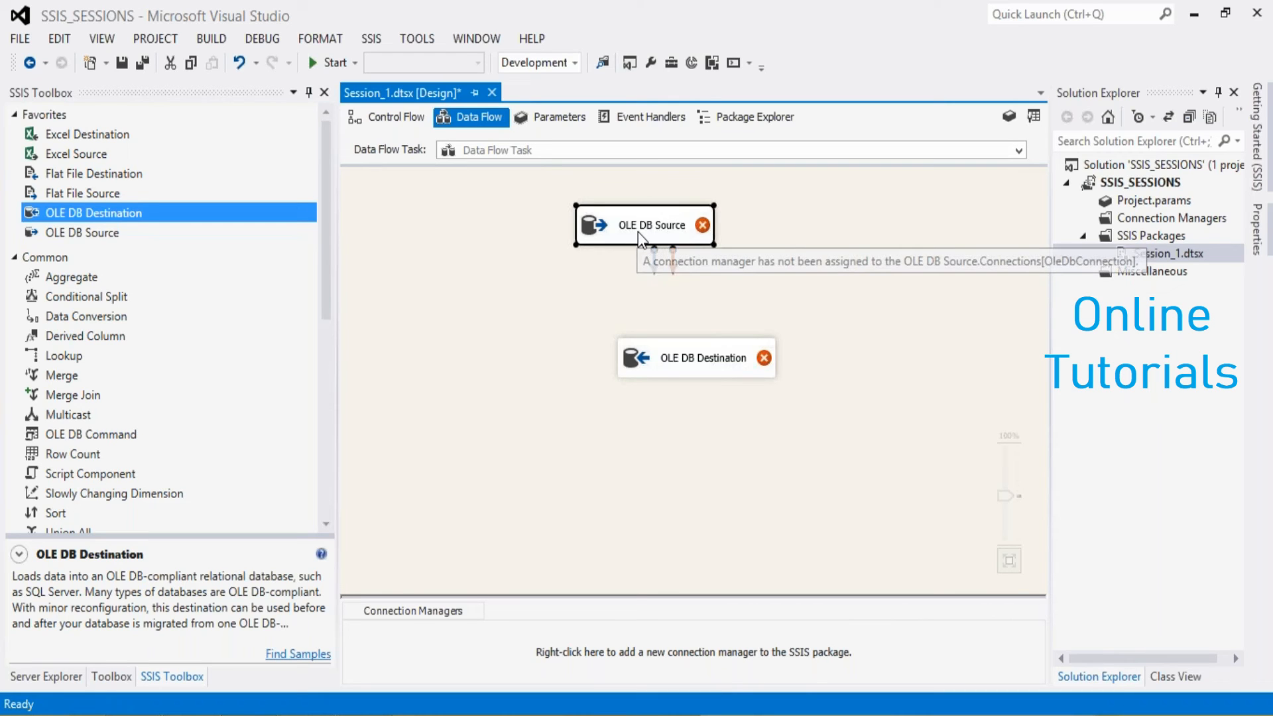
- Connect the OLE DB Source's output to the OLE DB Destination in the data flow
{"action": "left_click_drag", "start_coordinate": [654, 260], "coordinate": [686, 359]}
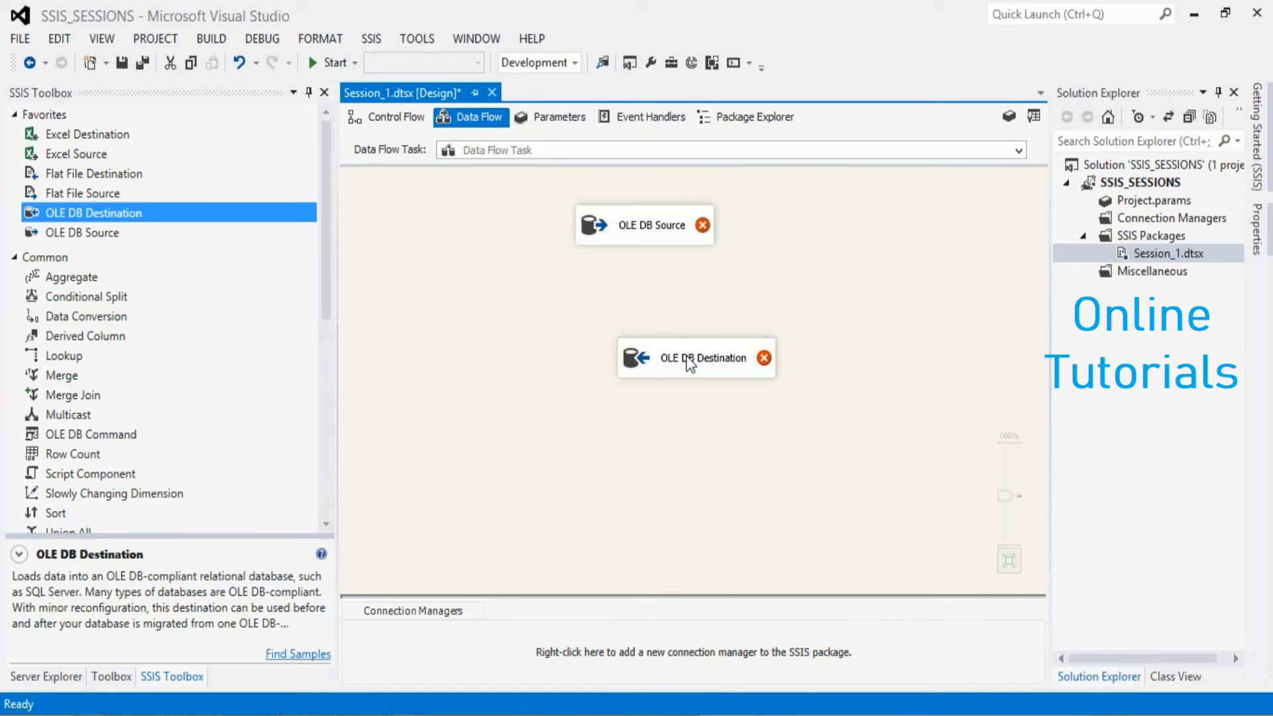
{"action": "left_click", "coordinate": [524, 426]}
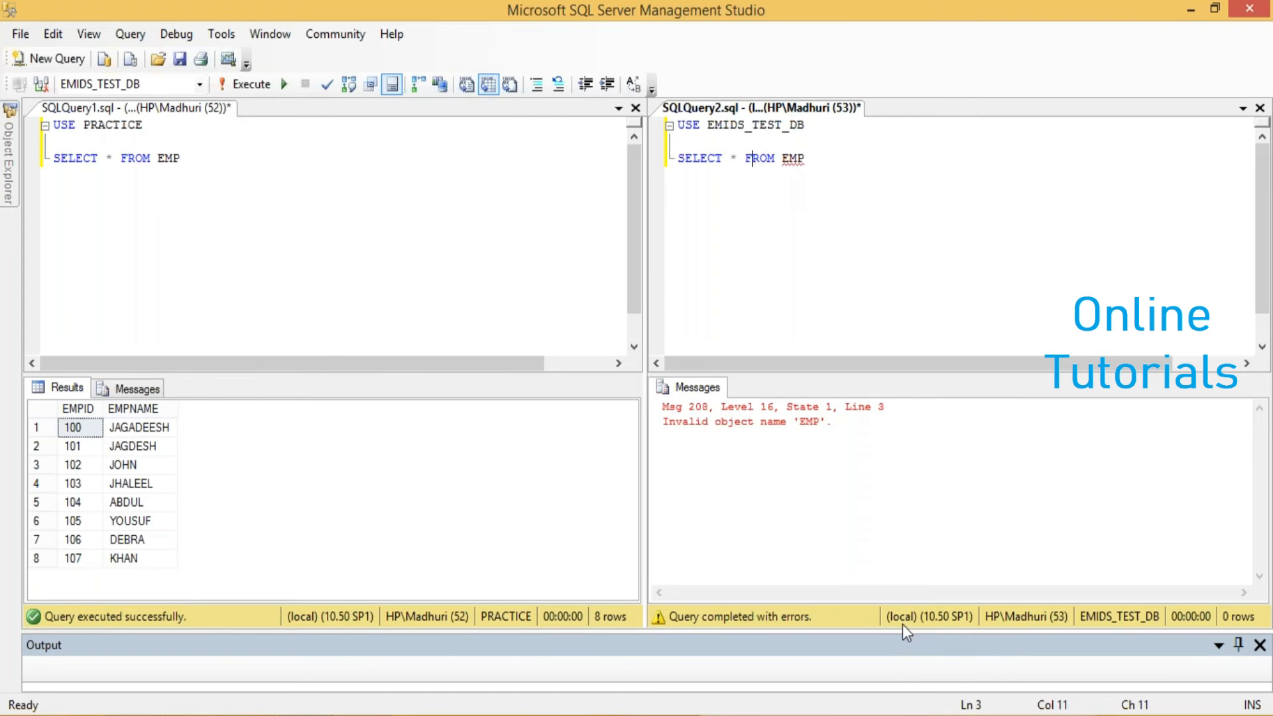
{"action": "key", "text": "alt+Tab"}
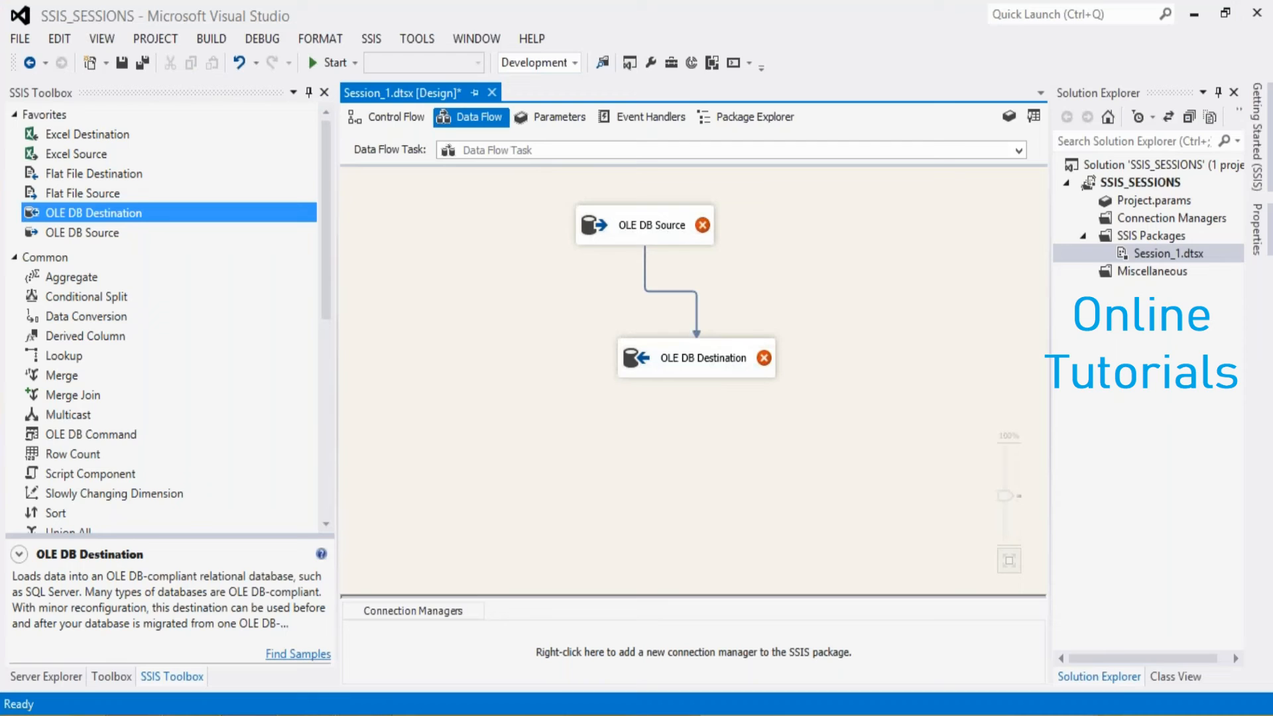
- Start a new OLE DB connection for the package and delete the saved LocalHost.DBWORK data connection
{"action": "right_click", "coordinate": [396, 641]}
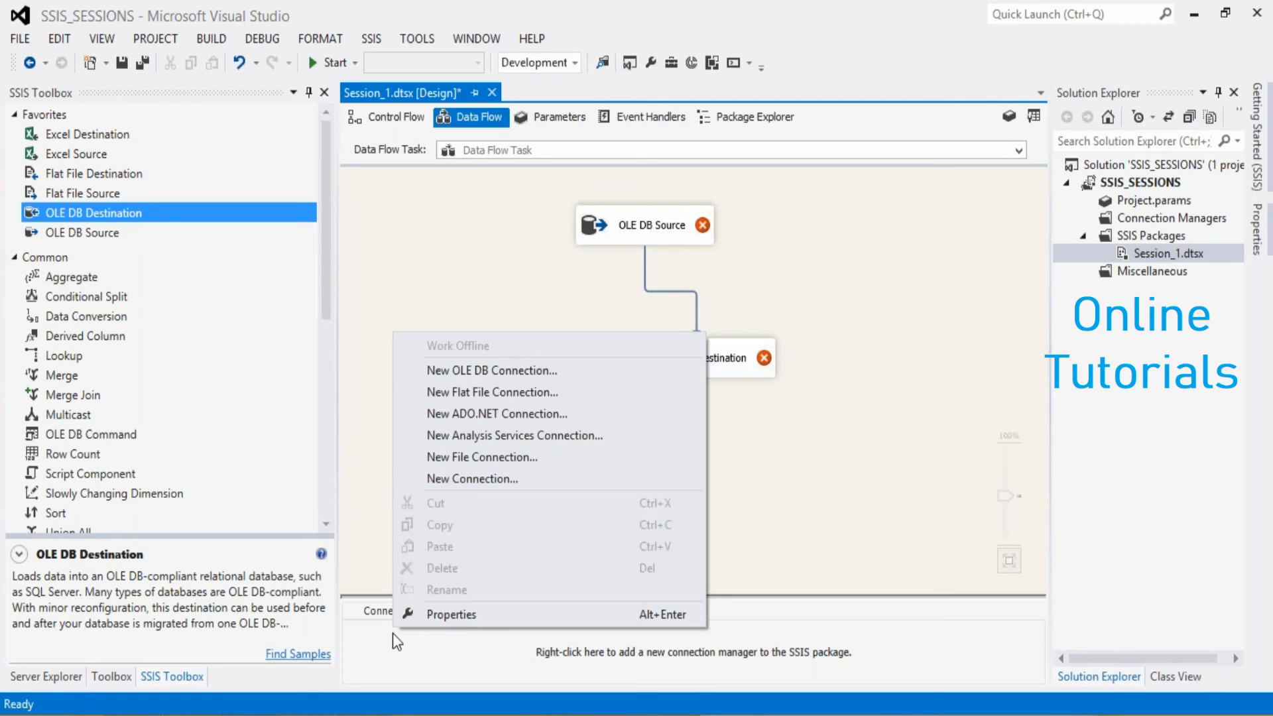
{"action": "left_click", "coordinate": [493, 371]}
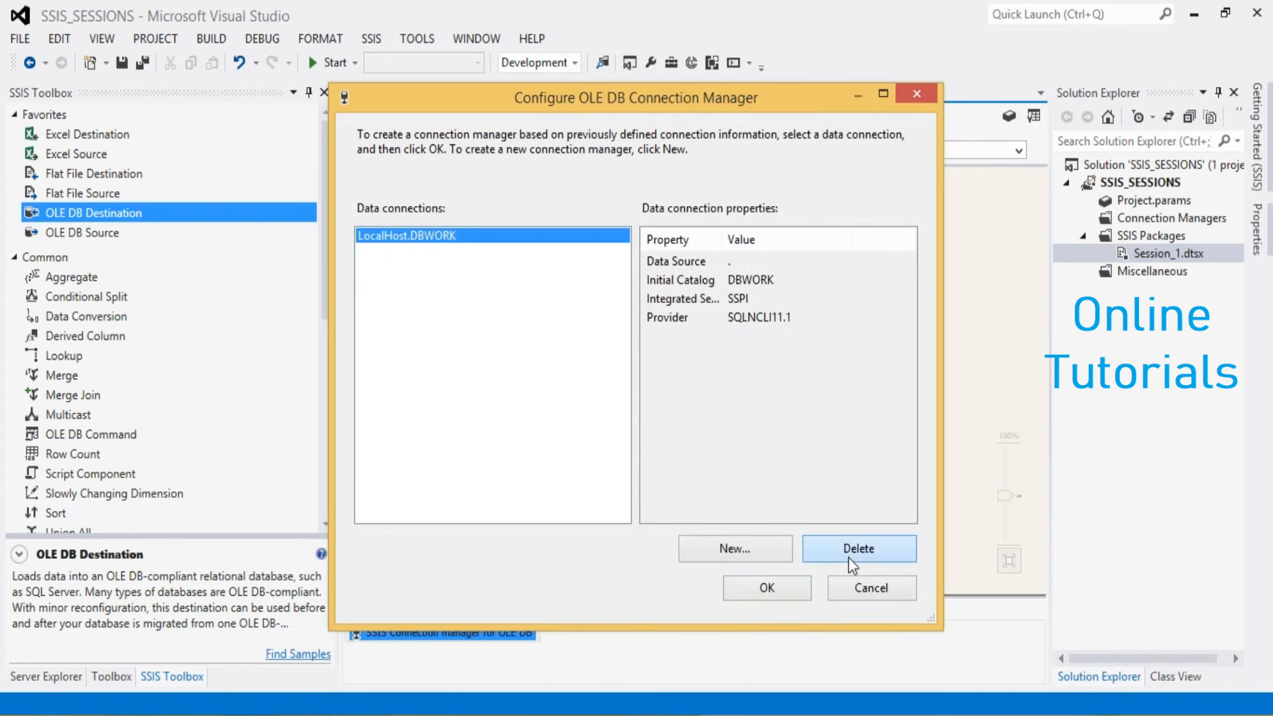
{"action": "left_click", "coordinate": [852, 550]}
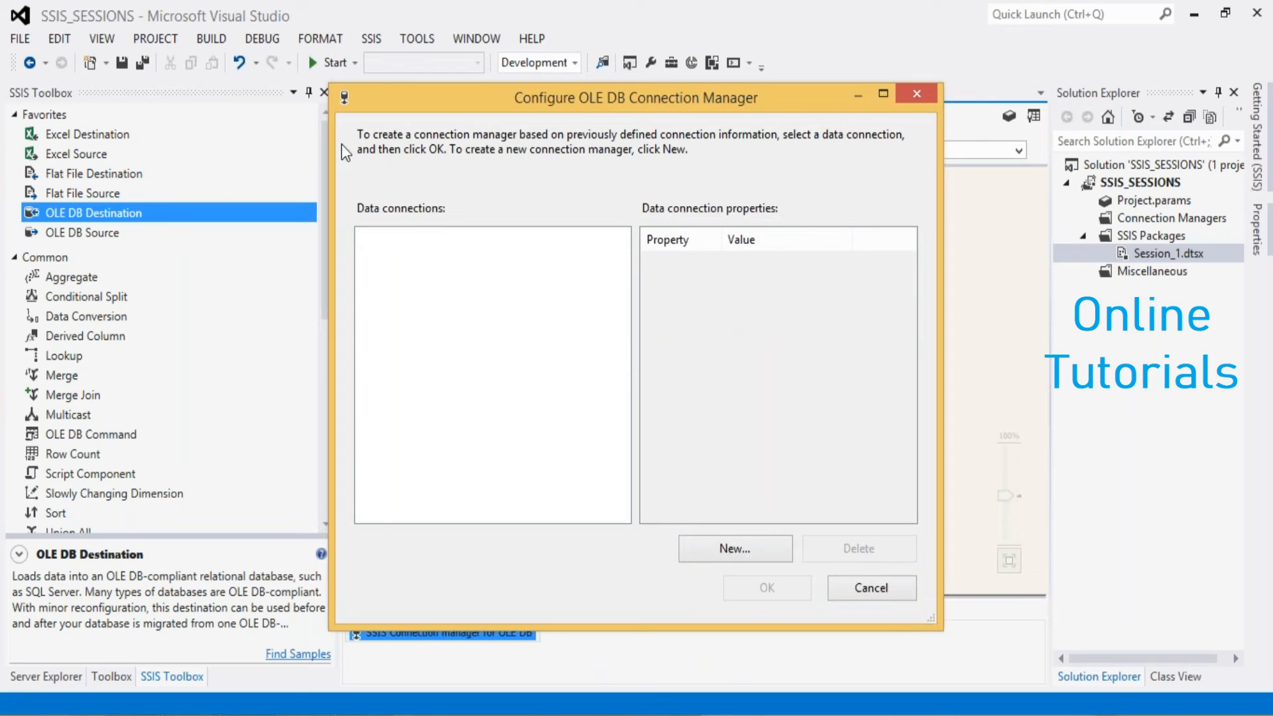
- Create a new data connection to server "." with Windows Authentication and open its list of databases
{"action": "left_click", "coordinate": [700, 554]}
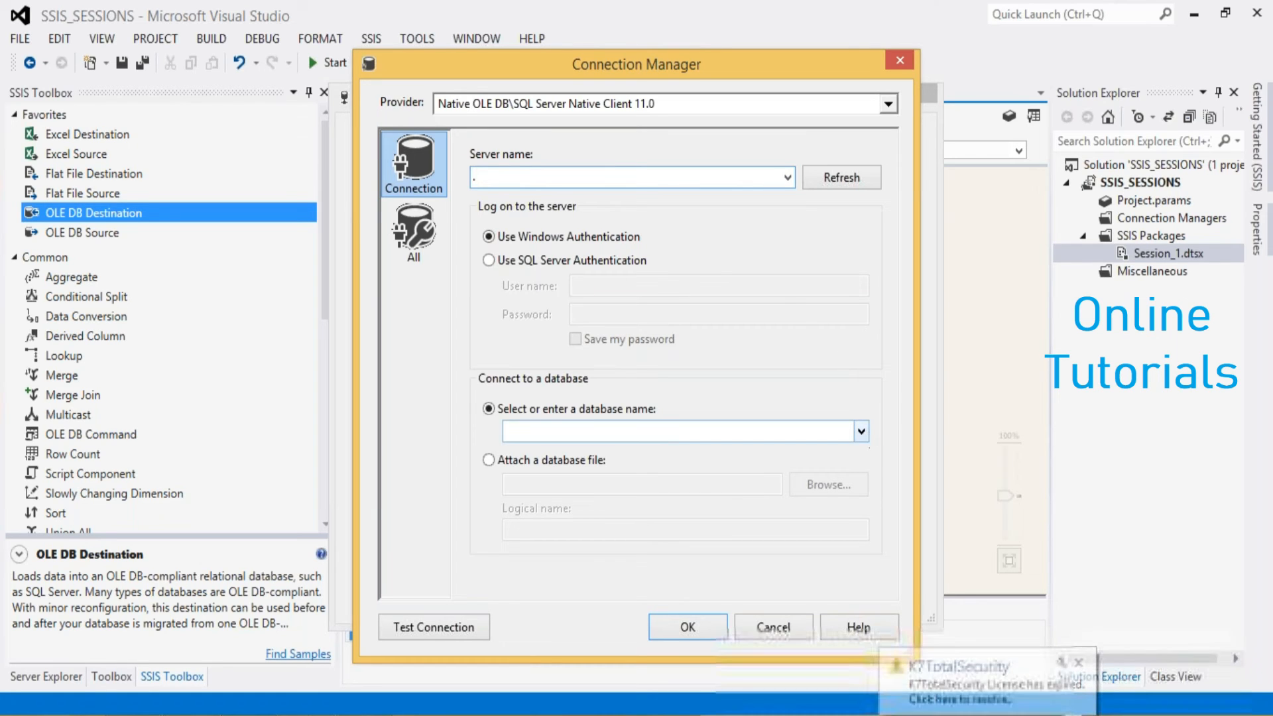
{"action": "left_click", "coordinate": [861, 431]}
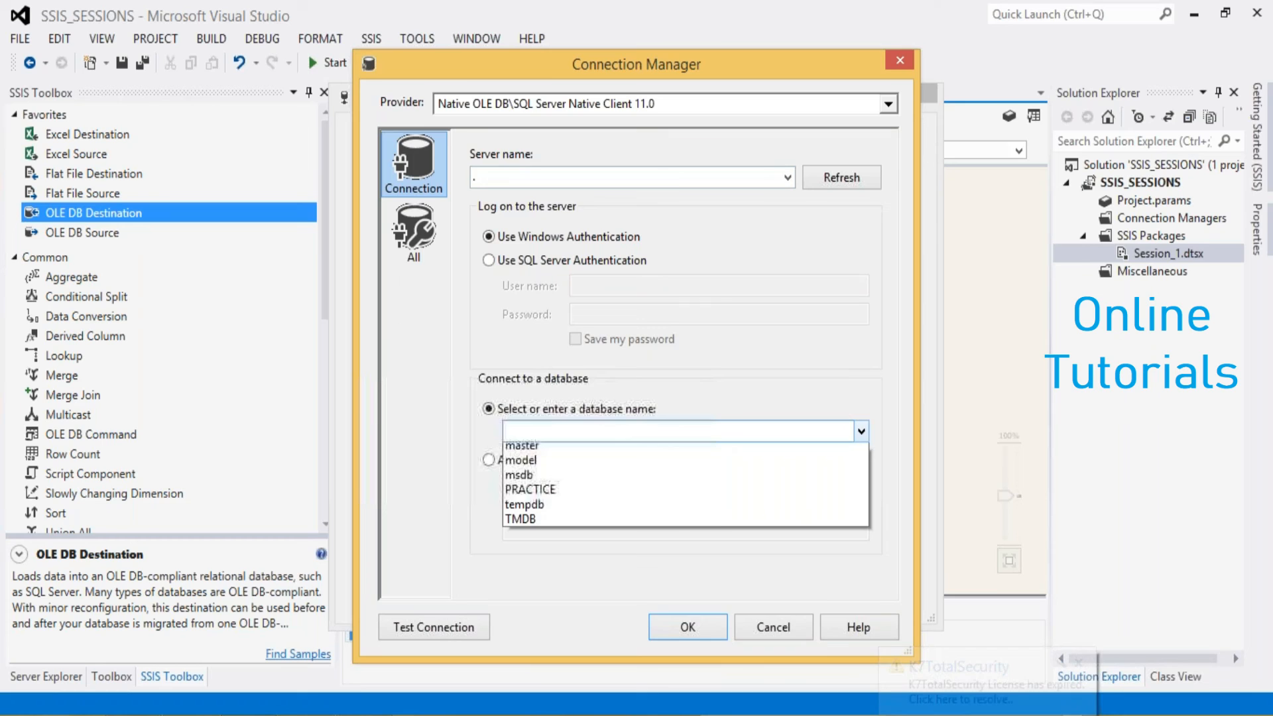
{"action": "left_click", "coordinate": [860, 431]}
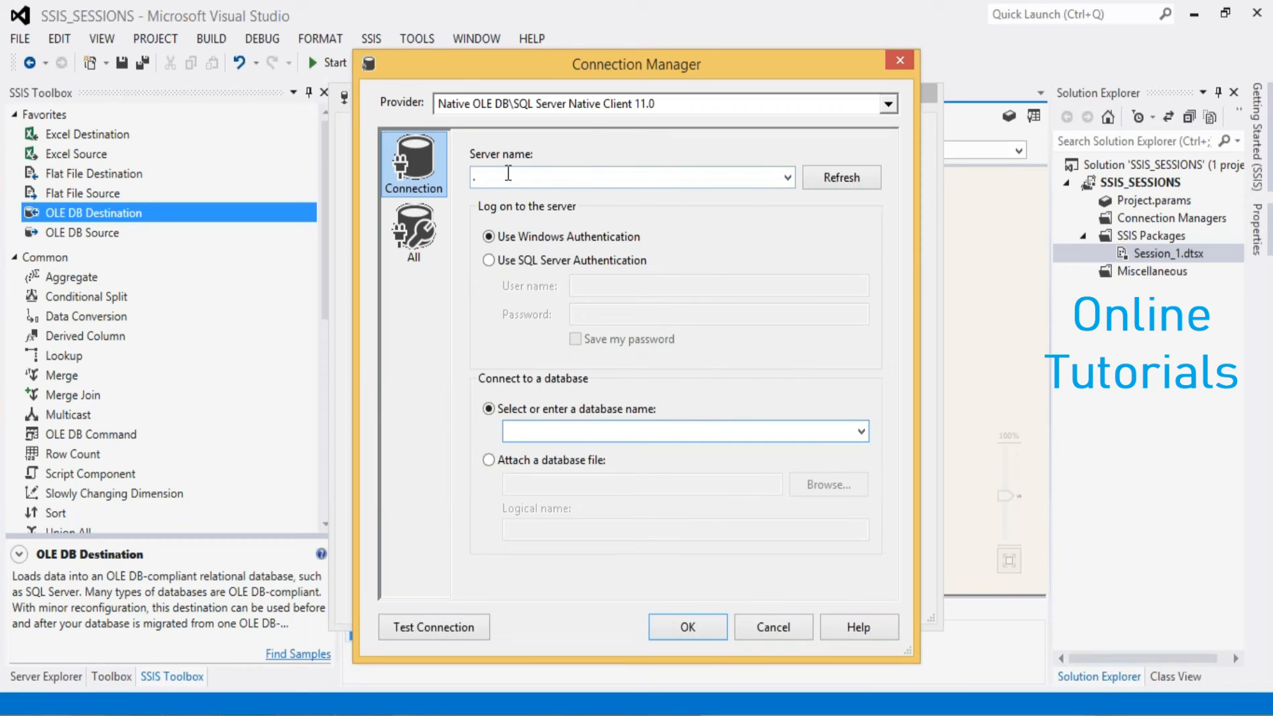
{"action": "left_click", "coordinate": [860, 433]}
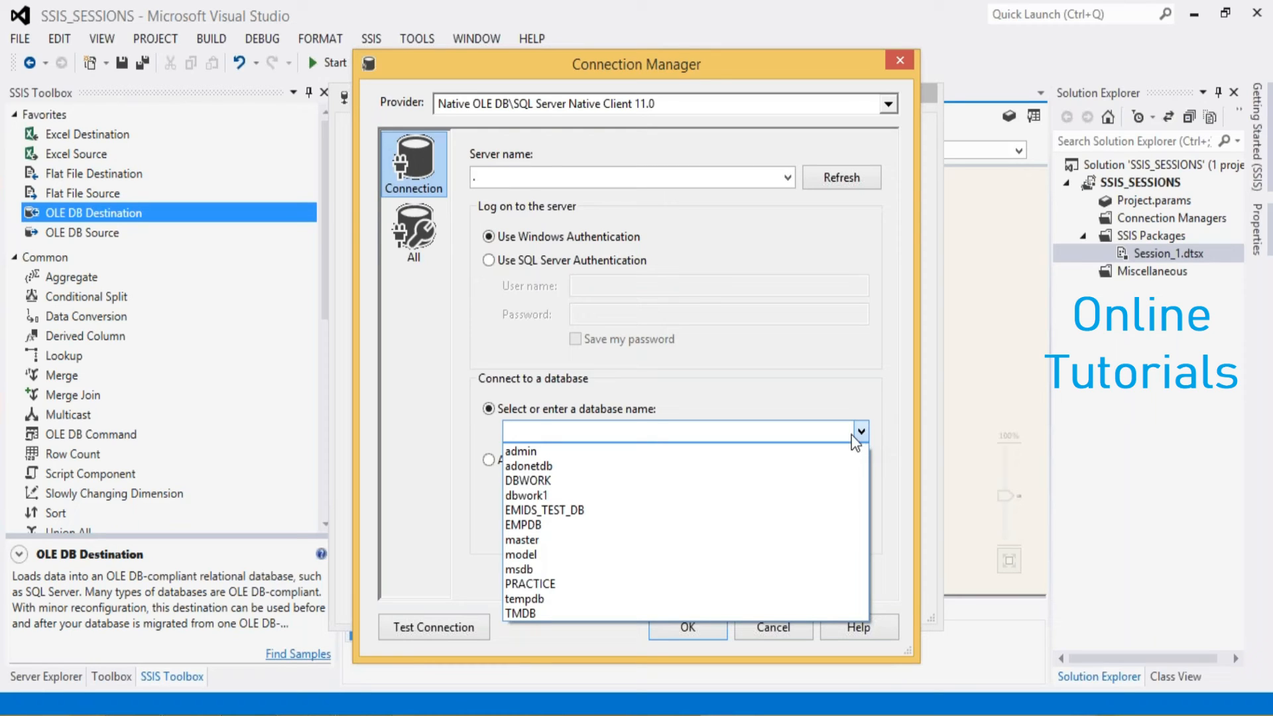
- Switch to SQL Server Management Studio, check the databases used in SQLQuery1.sql and SQLQuery2.sql, and return to Visual Studio
{"action": "mouse_move", "coordinate": [305, 715]}
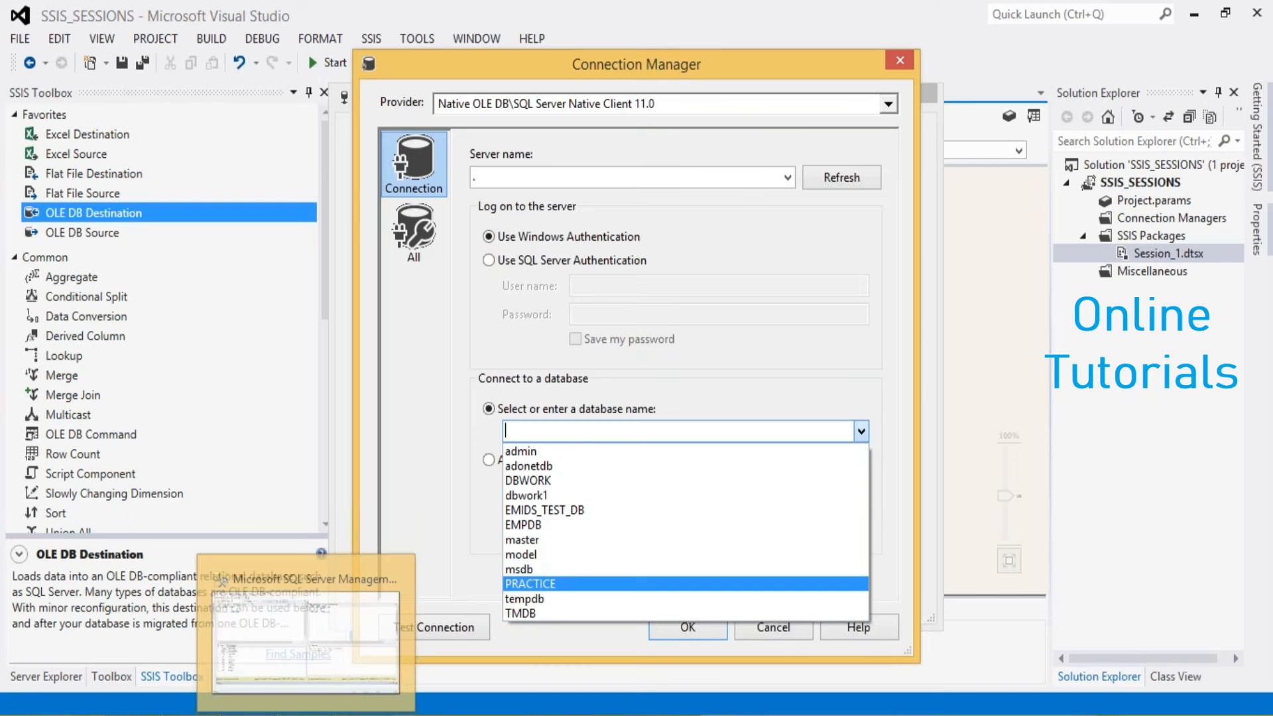
{"action": "left_click", "coordinate": [272, 590]}
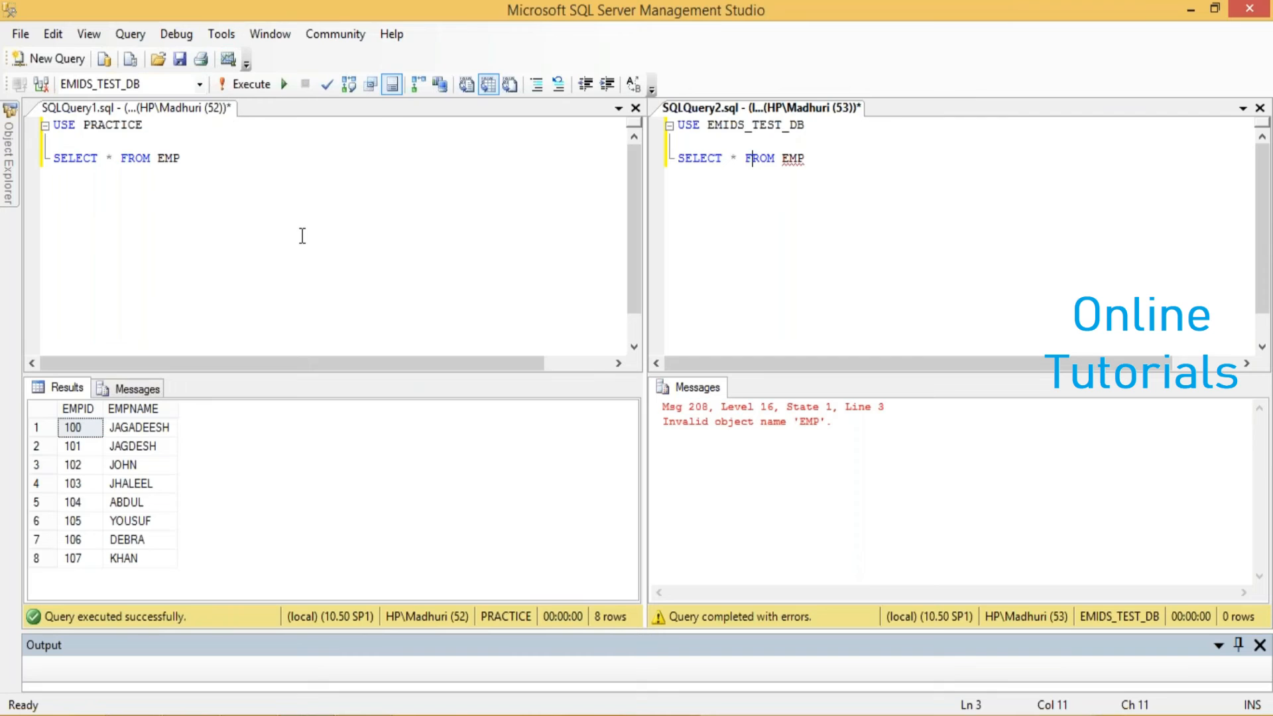
{"action": "left_click", "coordinate": [340, 231]}
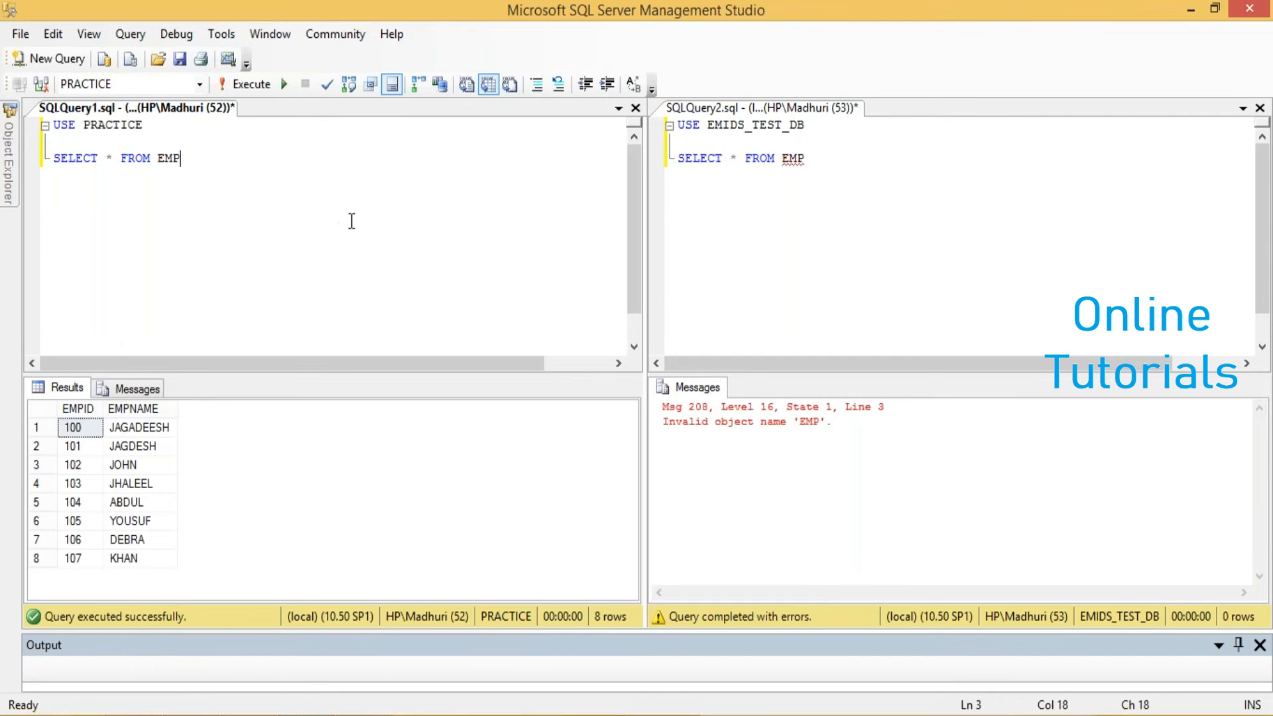
{"action": "left_click", "coordinate": [752, 214]}
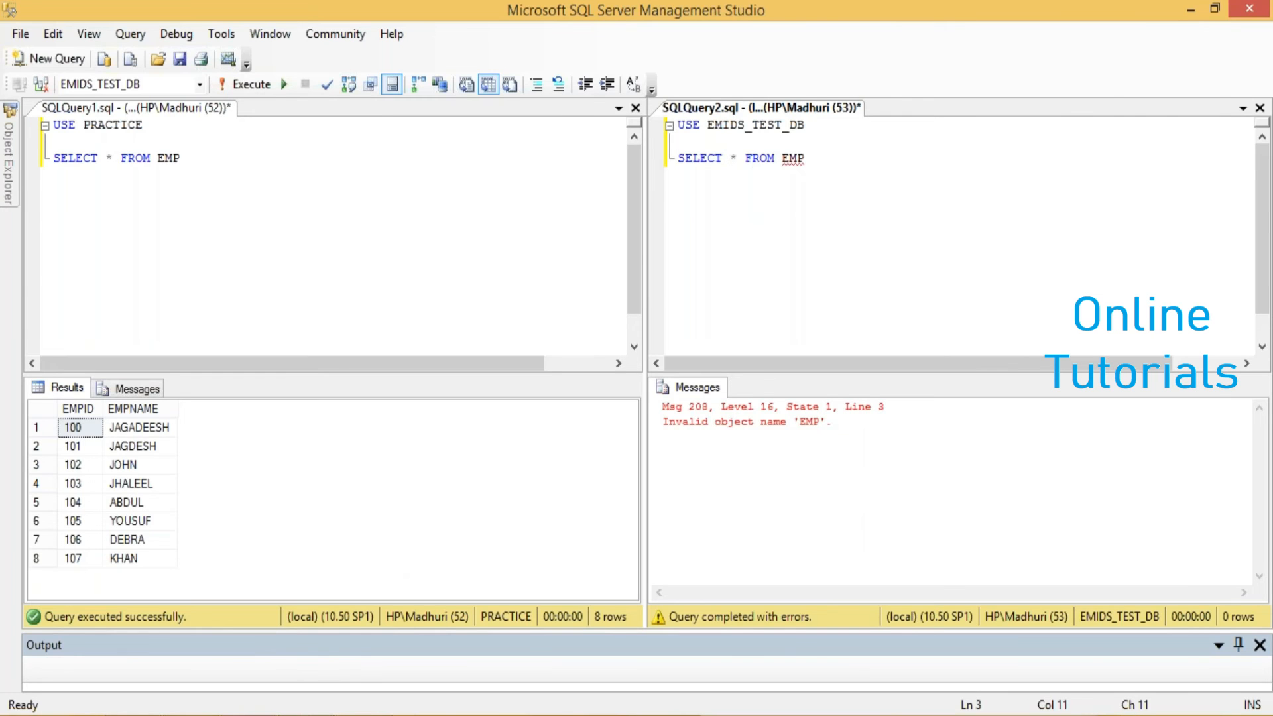
{"action": "left_click", "coordinate": [239, 714]}
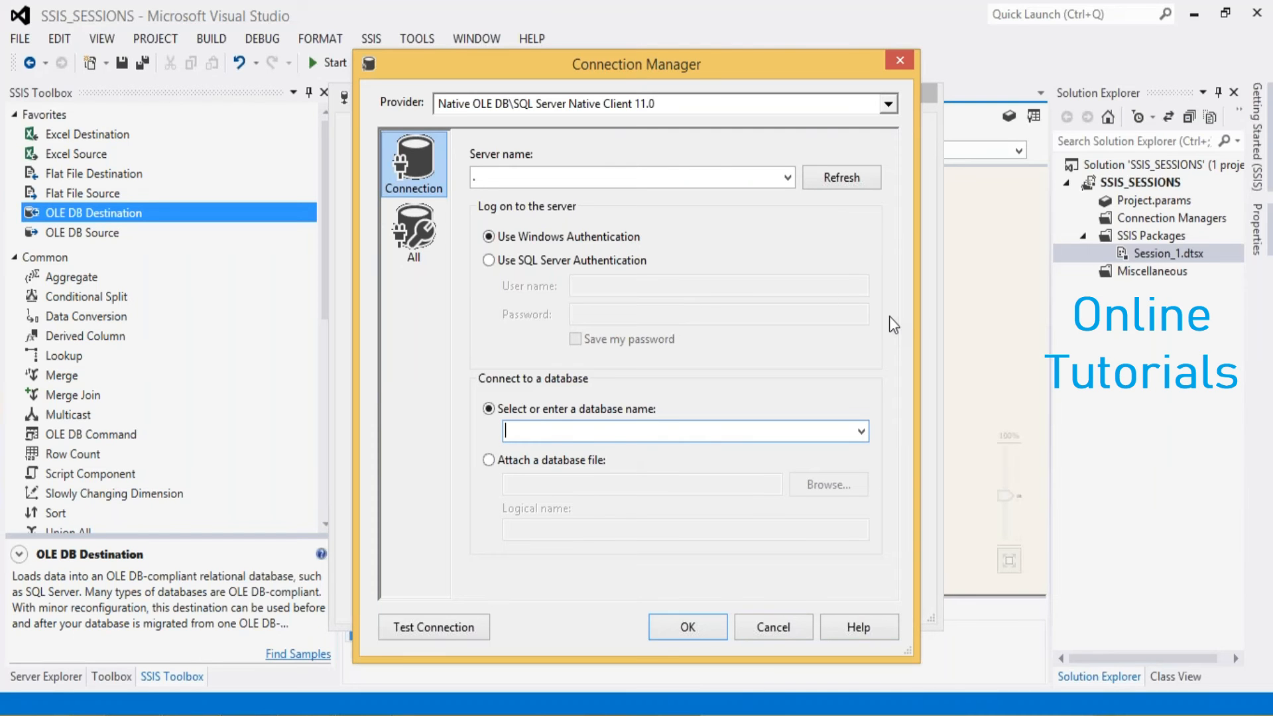
- Select PRACTICE as the connection's database, test the connection and add it to the package's connection managers
{"action": "left_click", "coordinate": [861, 432]}
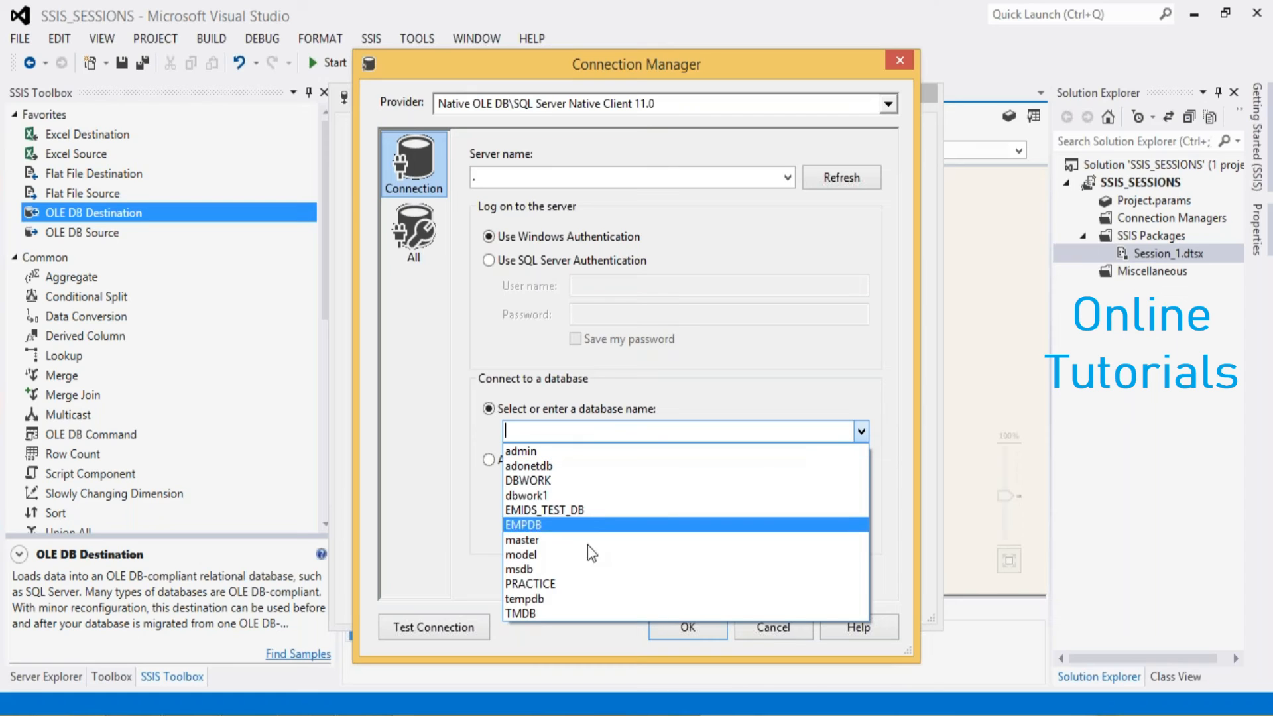
{"action": "left_click", "coordinate": [574, 585]}
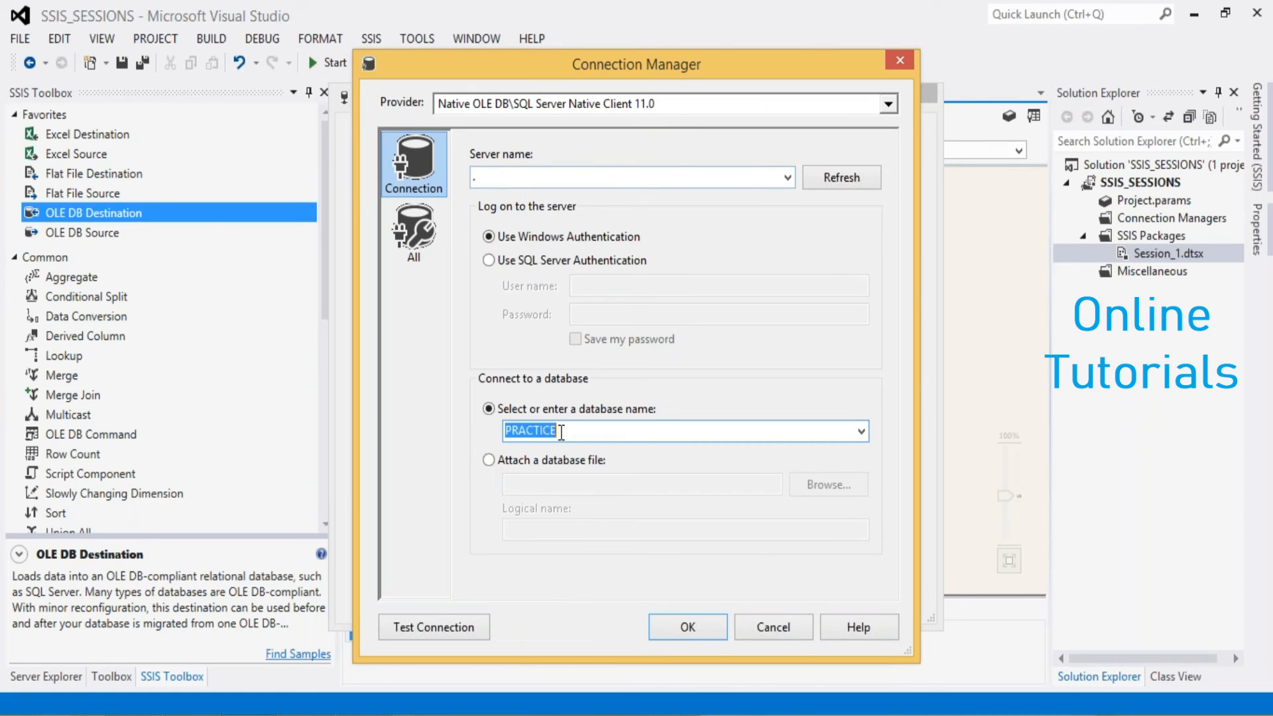
{"action": "left_click", "coordinate": [441, 634]}
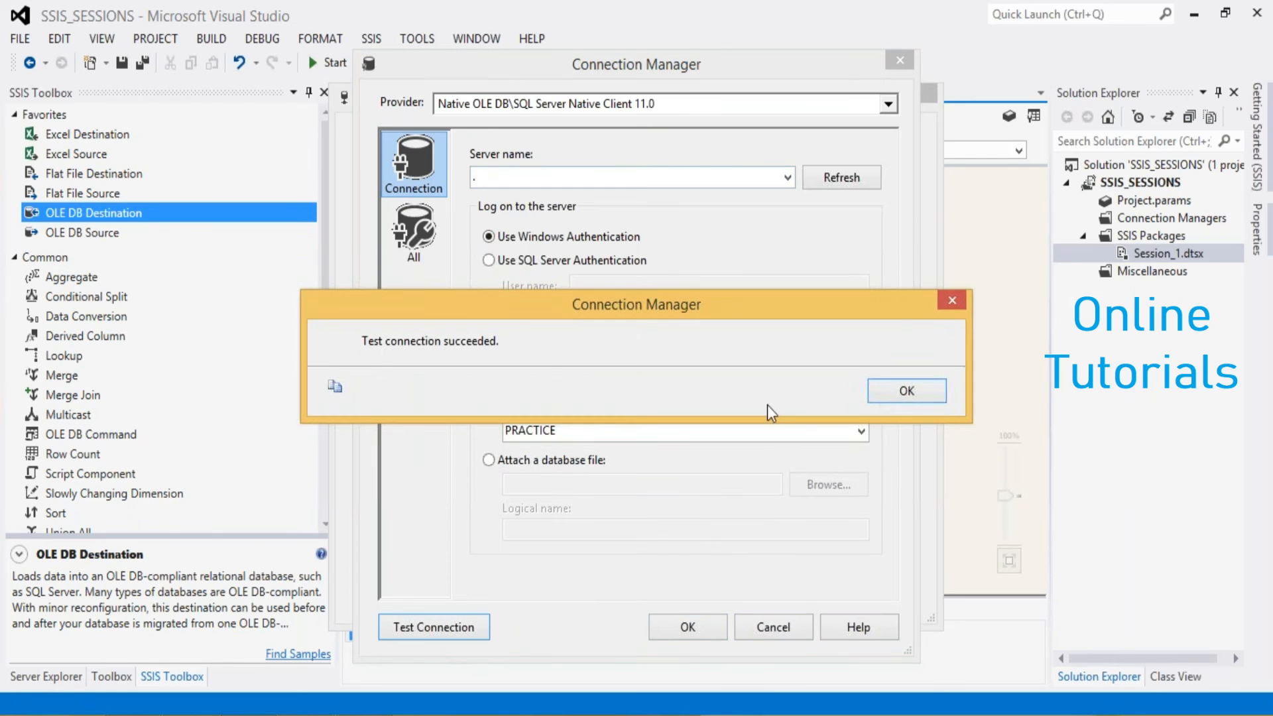
{"action": "left_click", "coordinate": [881, 391]}
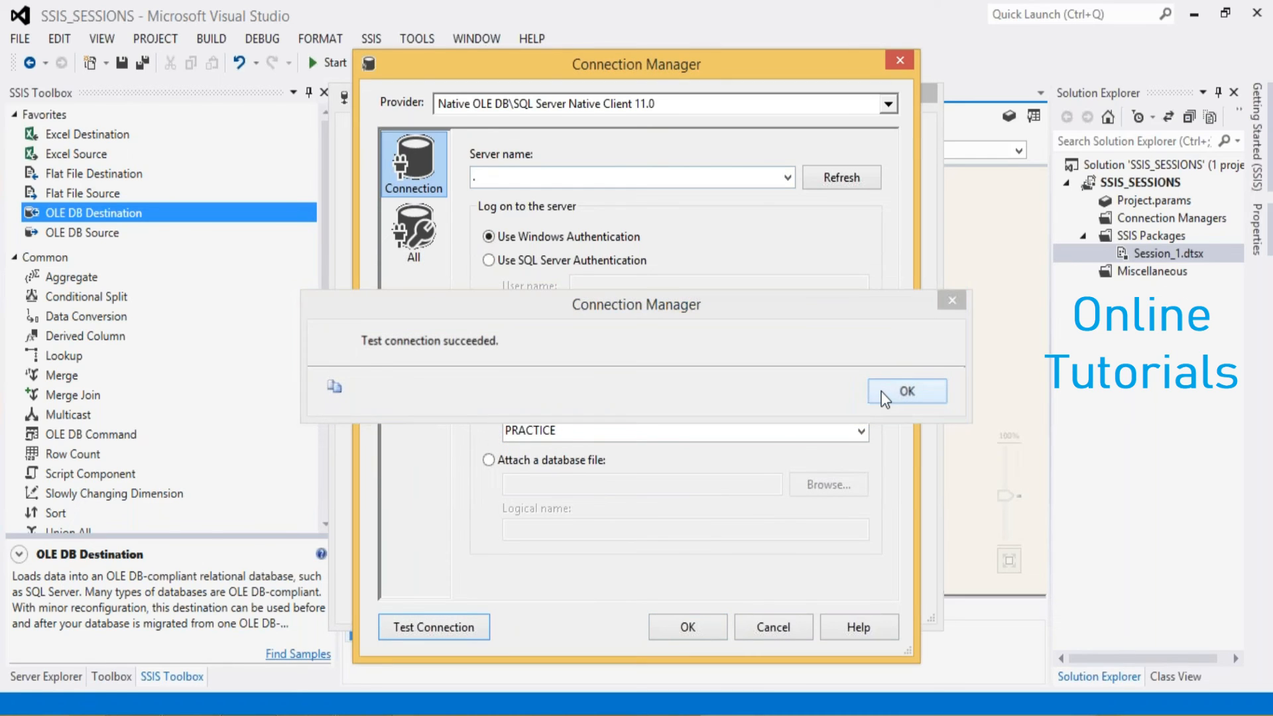
{"action": "left_click", "coordinate": [670, 629]}
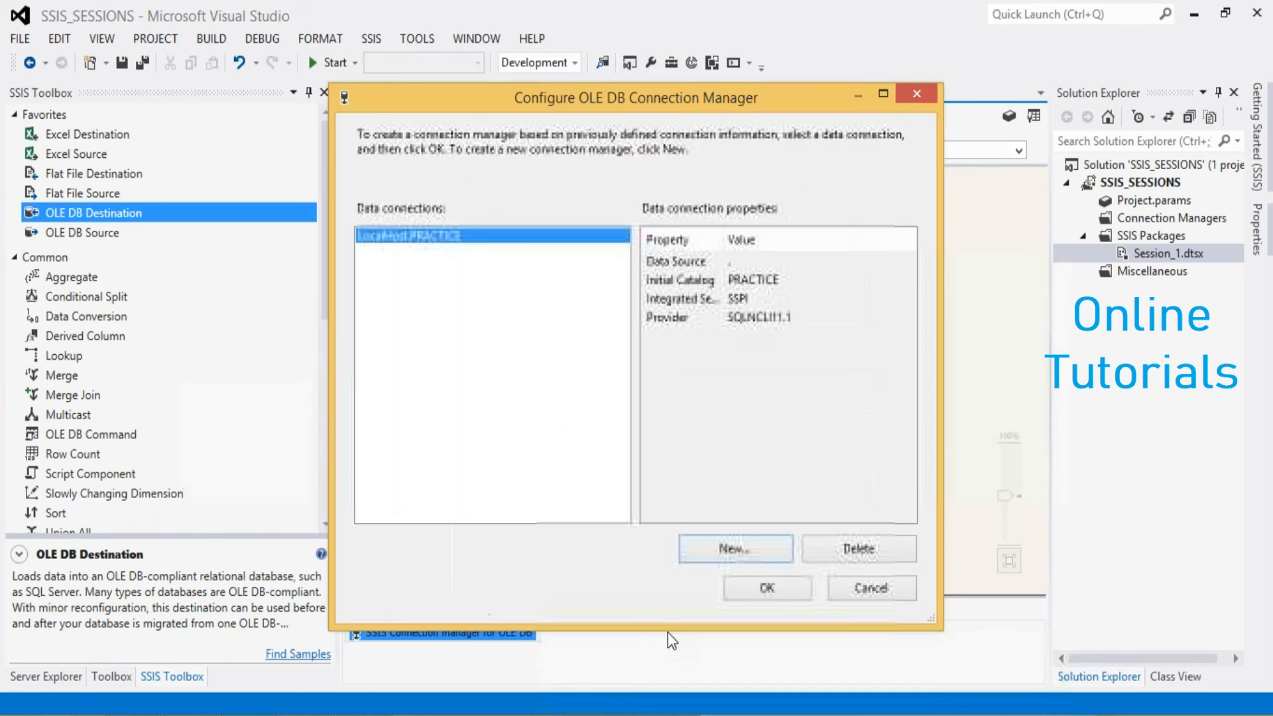
{"action": "left_click", "coordinate": [746, 592]}
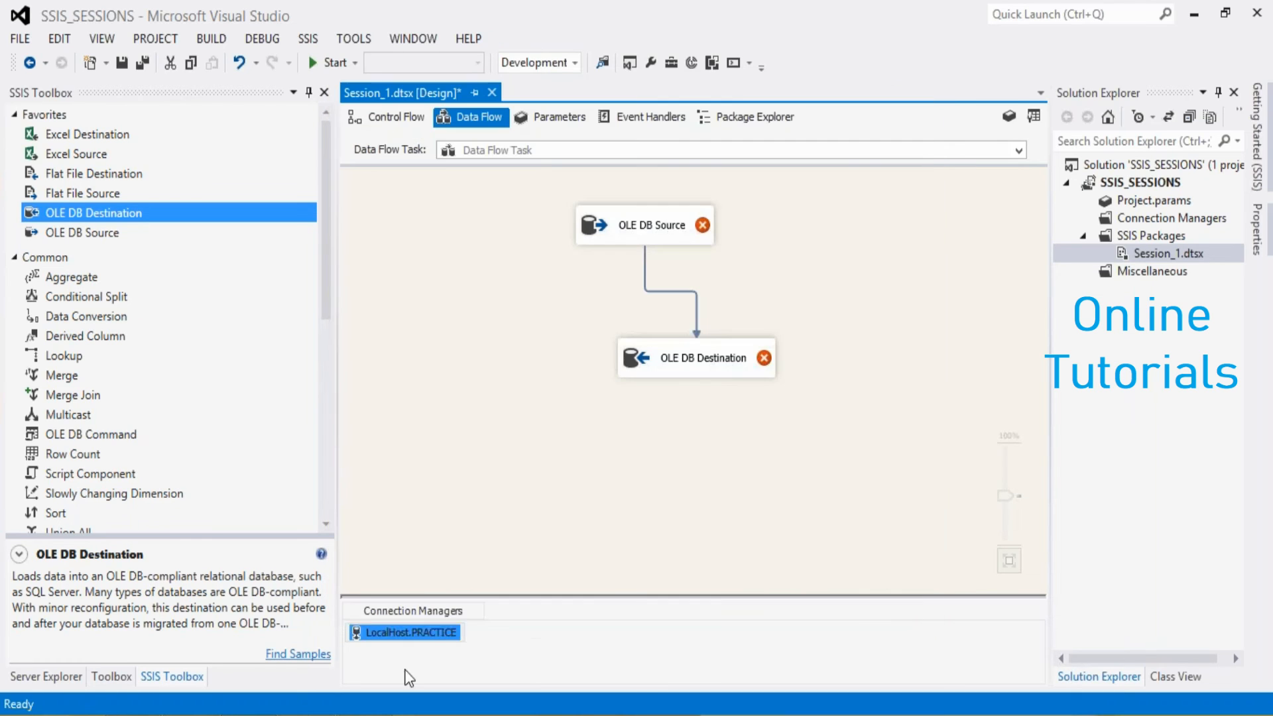
- Rename the LocalHost.PRACTICE connection manager as Source
{"action": "right_click", "coordinate": [397, 631]}
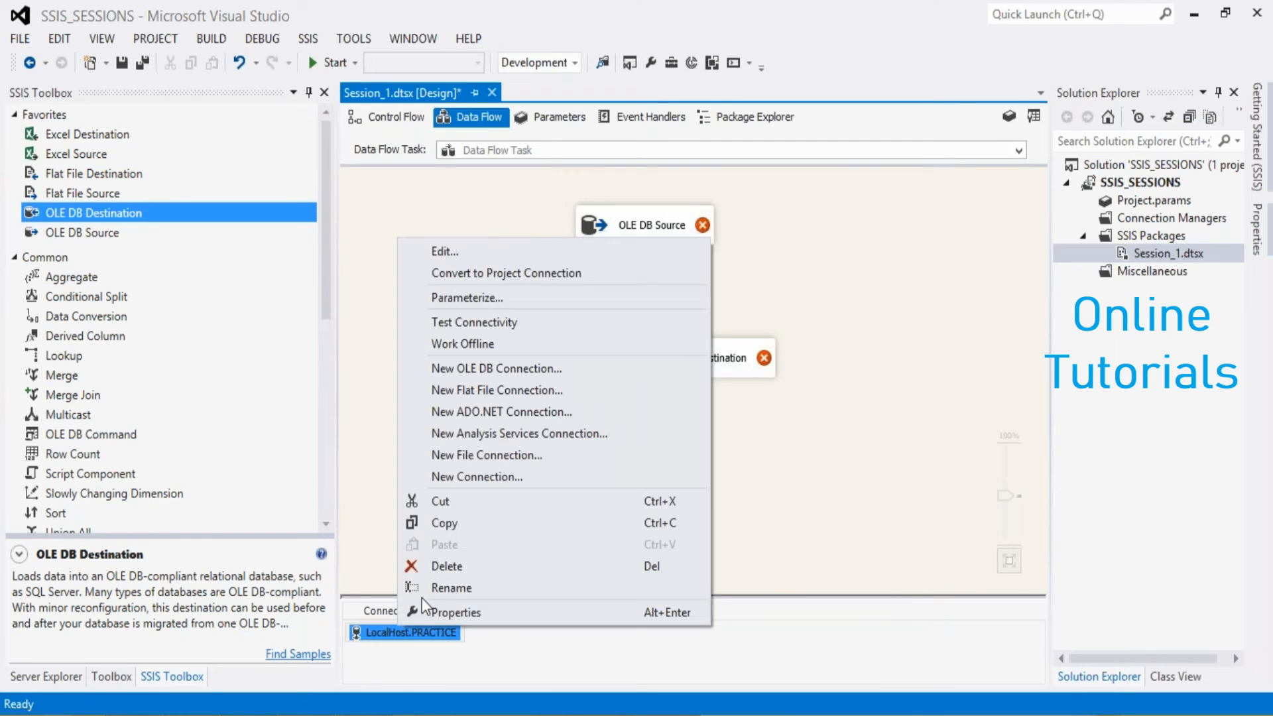
{"action": "left_click", "coordinate": [428, 592]}
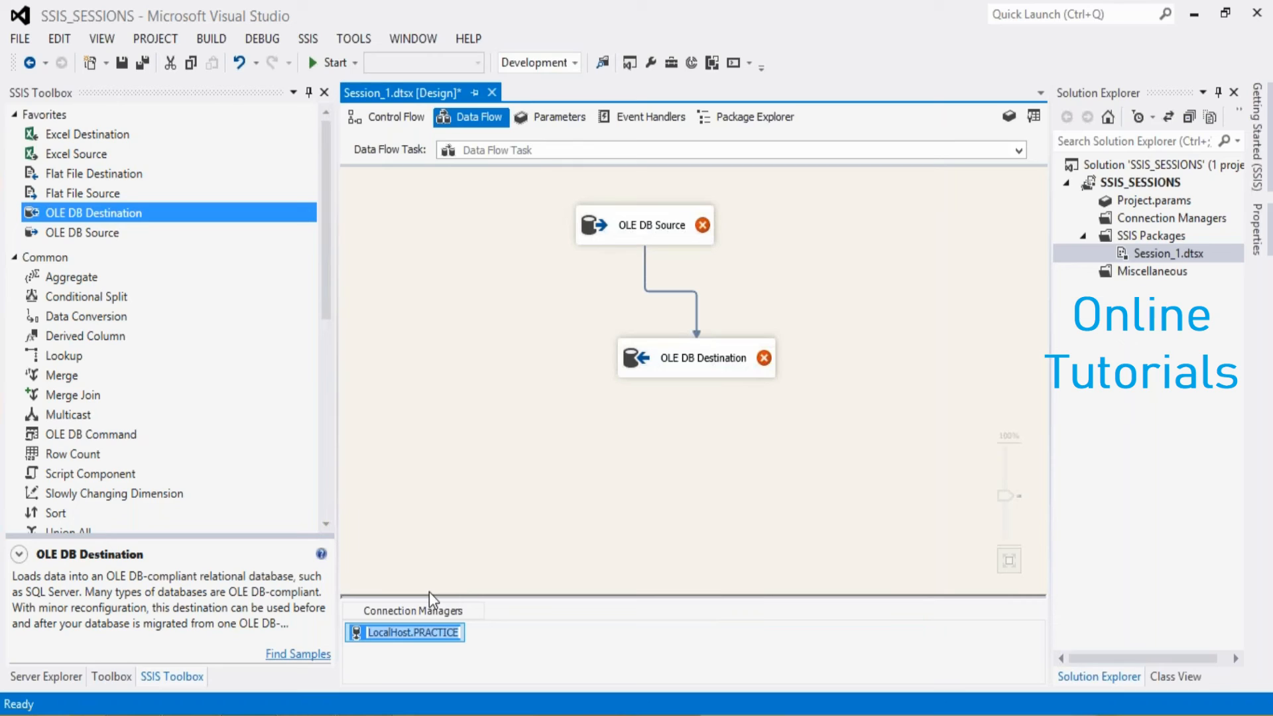
{"action": "type", "text": "S"}
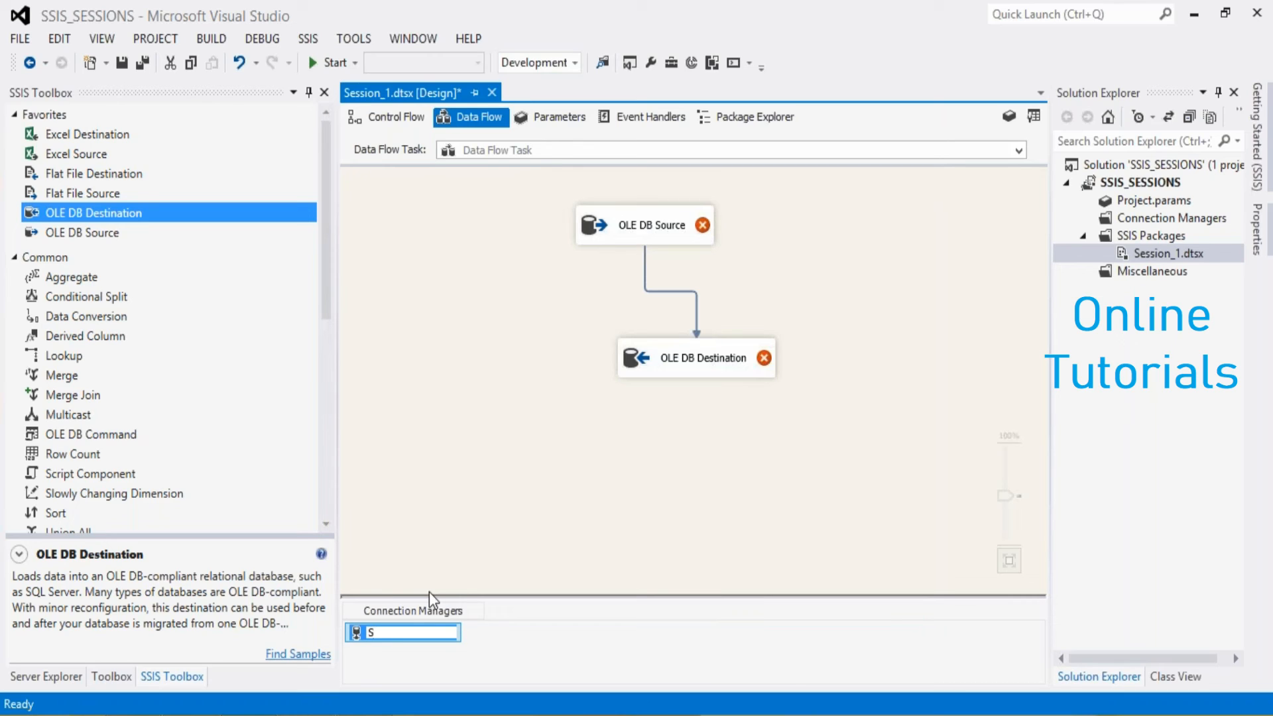
{"action": "type", "text": "ource"}
{"action": "key", "text": "Return"}
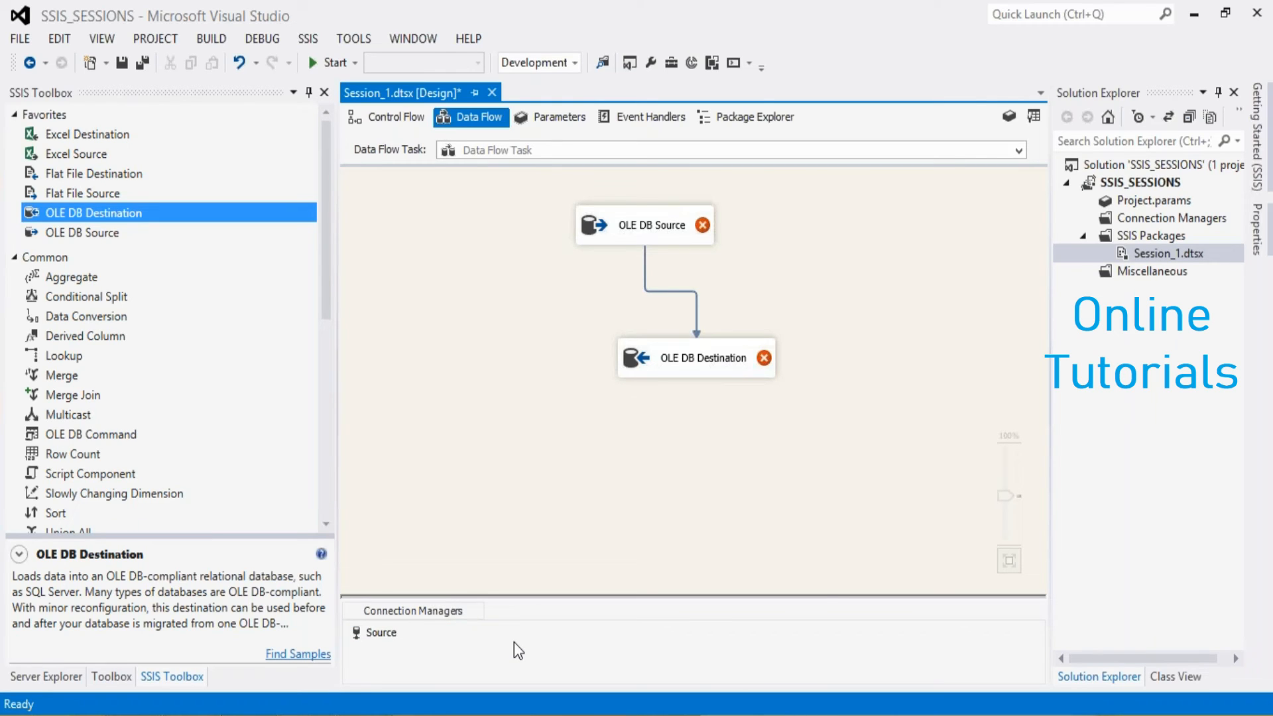
- Start a second OLE DB connection for the package and begin defining a new data connection for it
{"action": "right_click", "coordinate": [514, 641]}
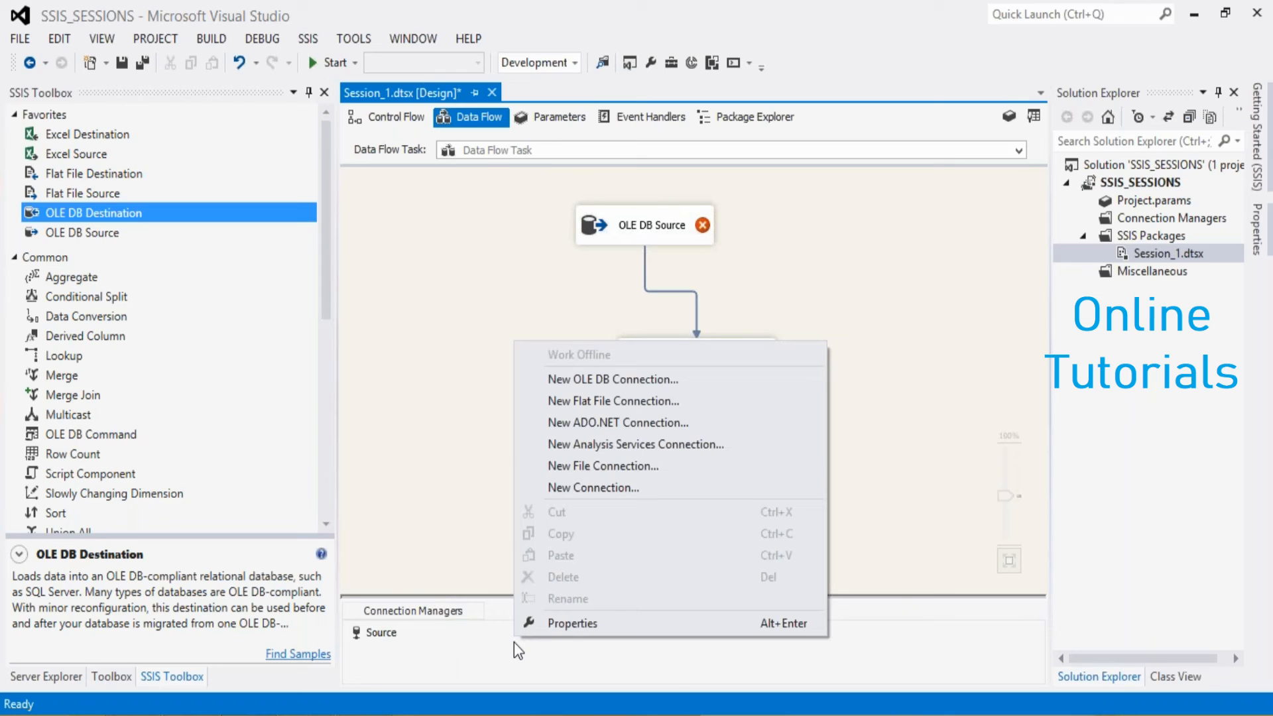
{"action": "left_click", "coordinate": [587, 384]}
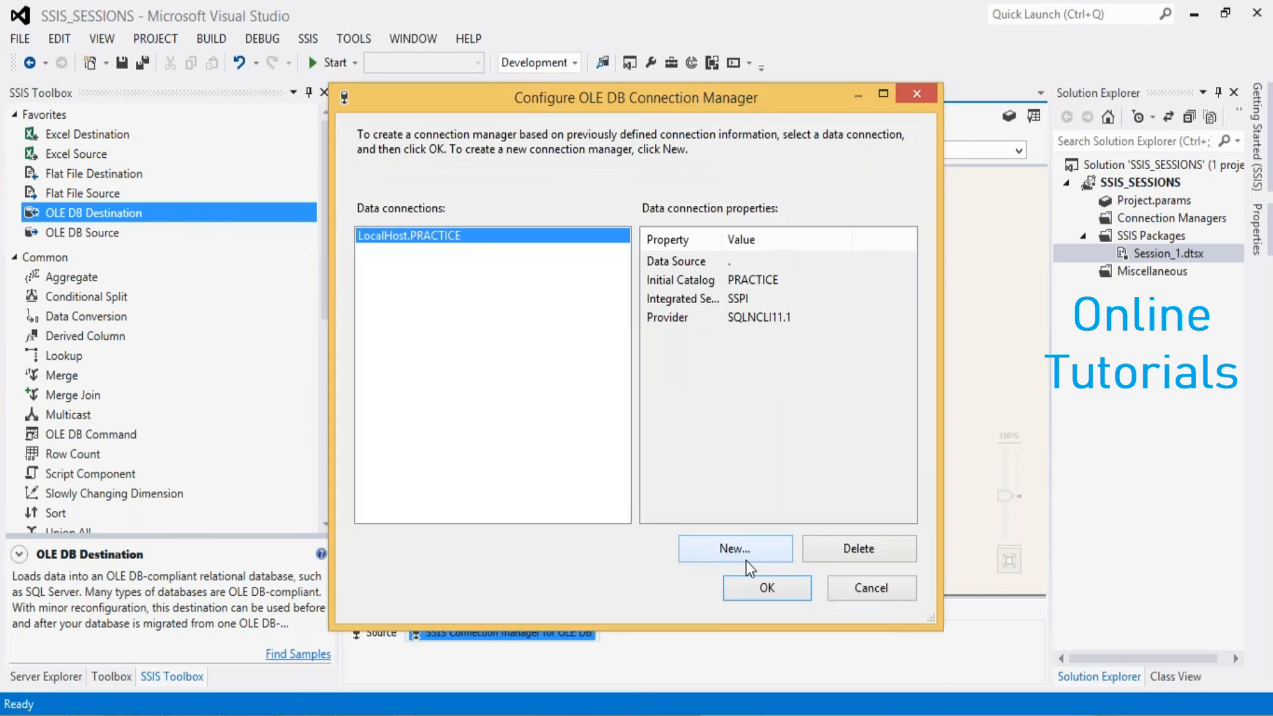
{"action": "left_click", "coordinate": [746, 556]}
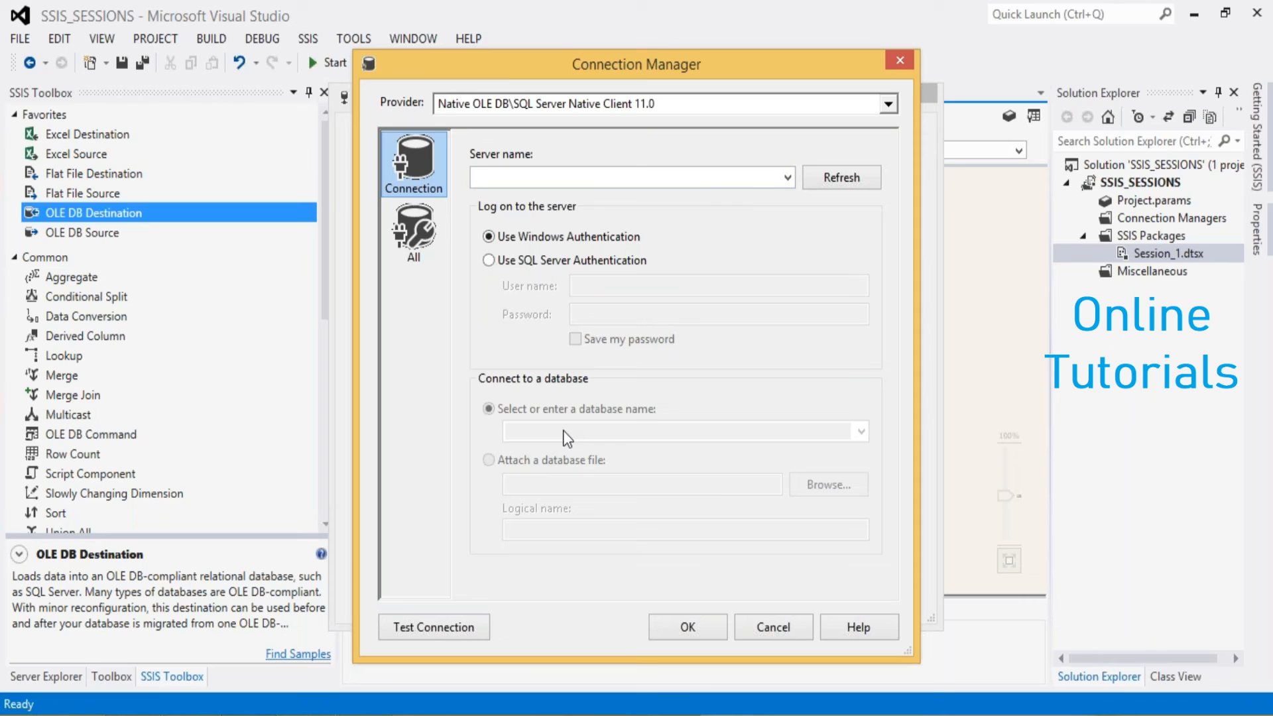
- Try SQL Server Authentication for the new connection's logon and set it back to Windows Authentication
{"action": "left_click", "coordinate": [491, 263]}
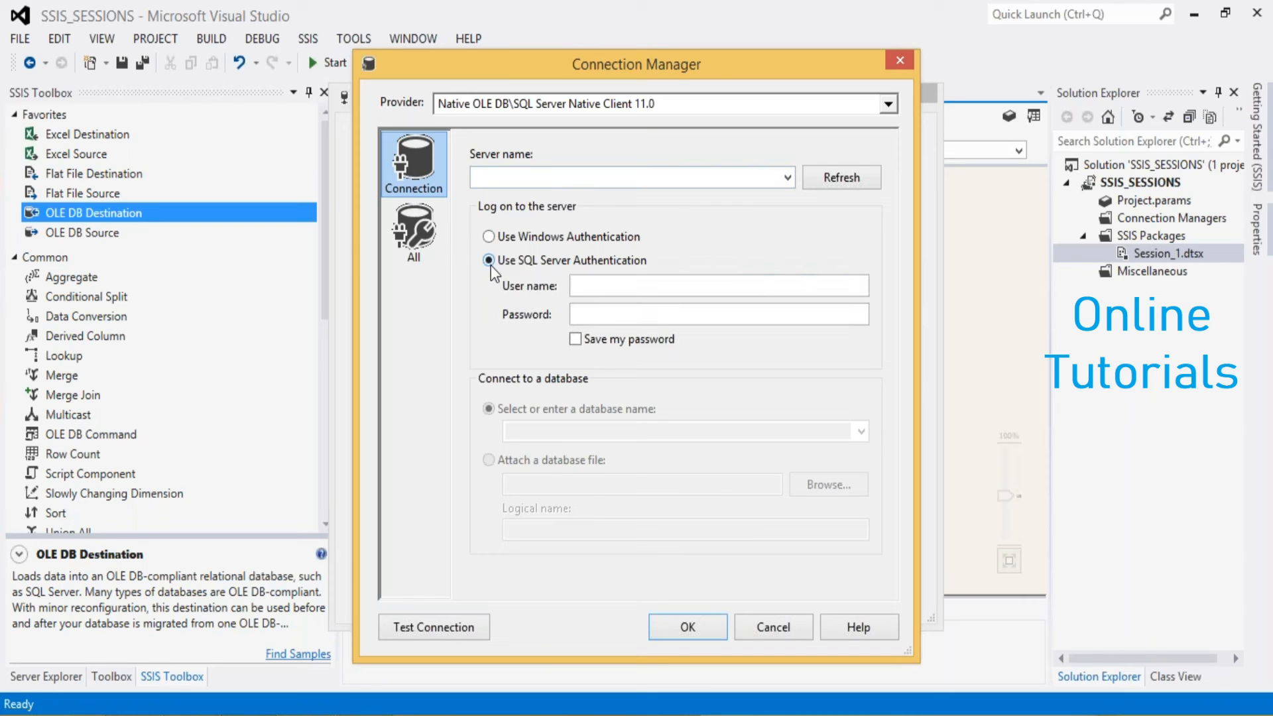
{"action": "left_click", "coordinate": [491, 237]}
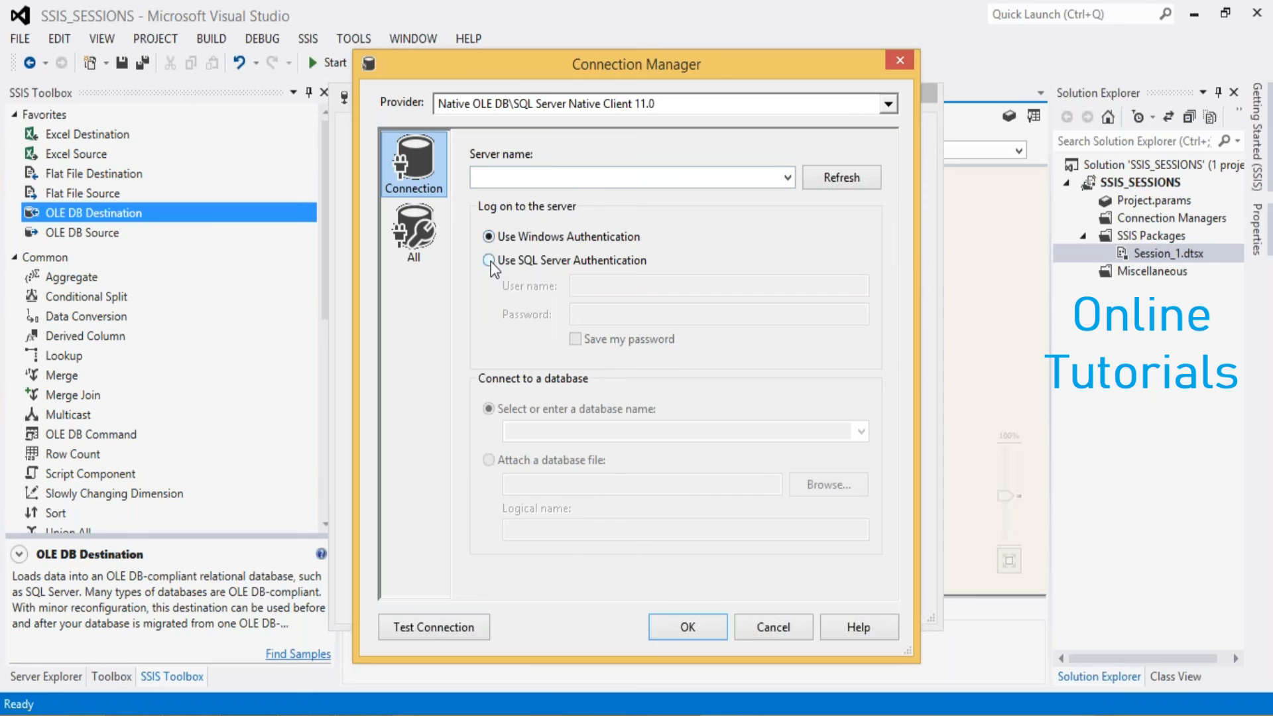
{"action": "left_click", "coordinate": [490, 261]}
{"action": "left_click", "coordinate": [490, 238]}
- Launch another SQL Server Management Studio window, view its Connect to Server settings, cancel the login and return to Visual Studio
{"action": "mouse_move", "coordinate": [305, 714]}
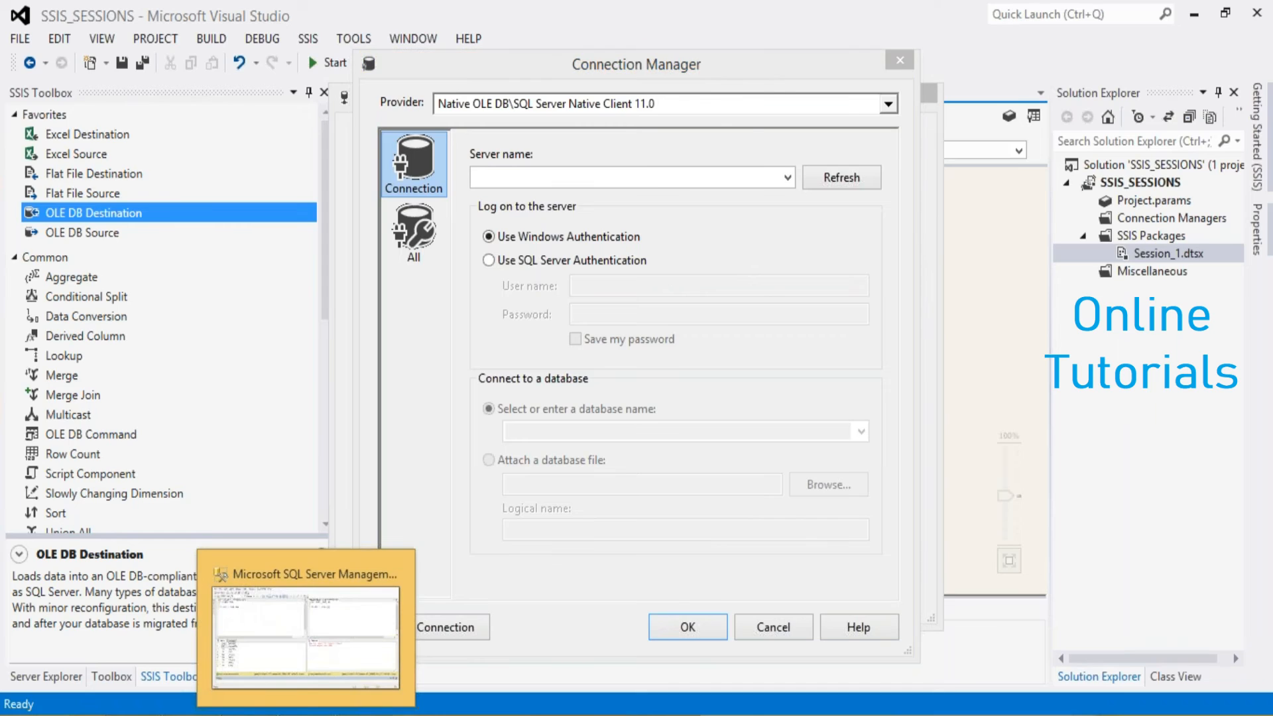
{"action": "left_click", "coordinate": [306, 714]}
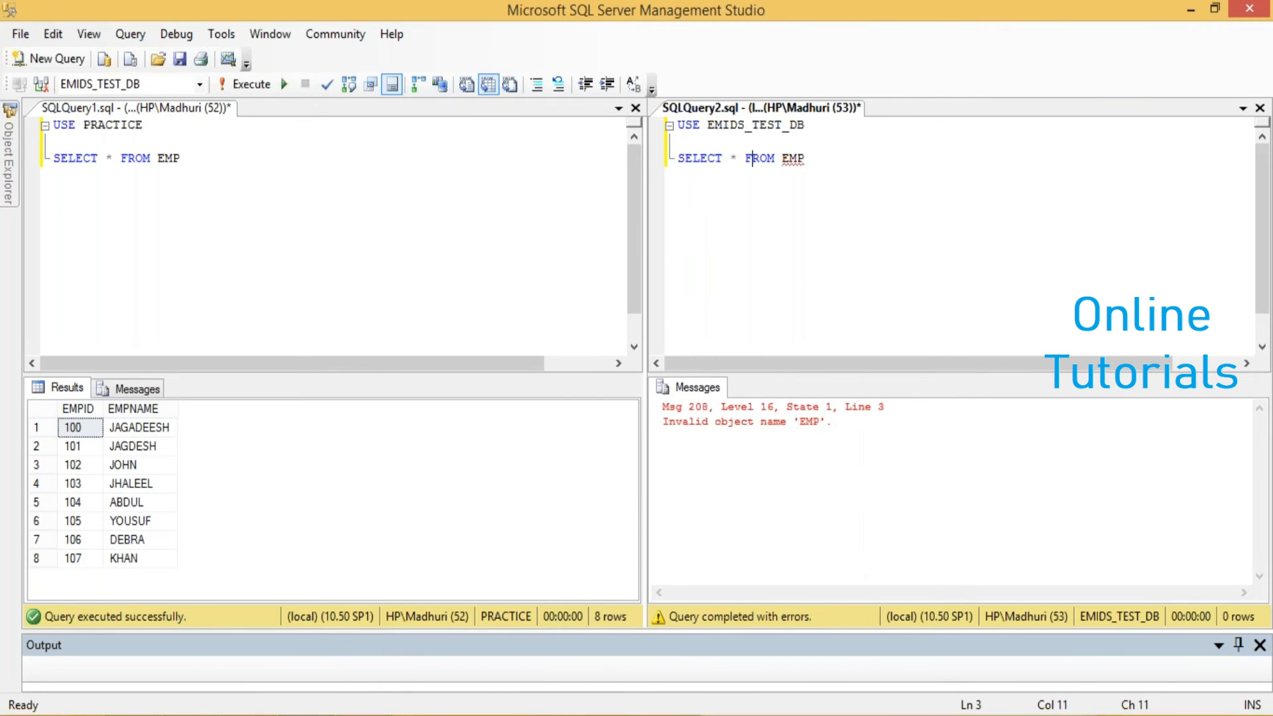
{"action": "right_click", "coordinate": [305, 715]}
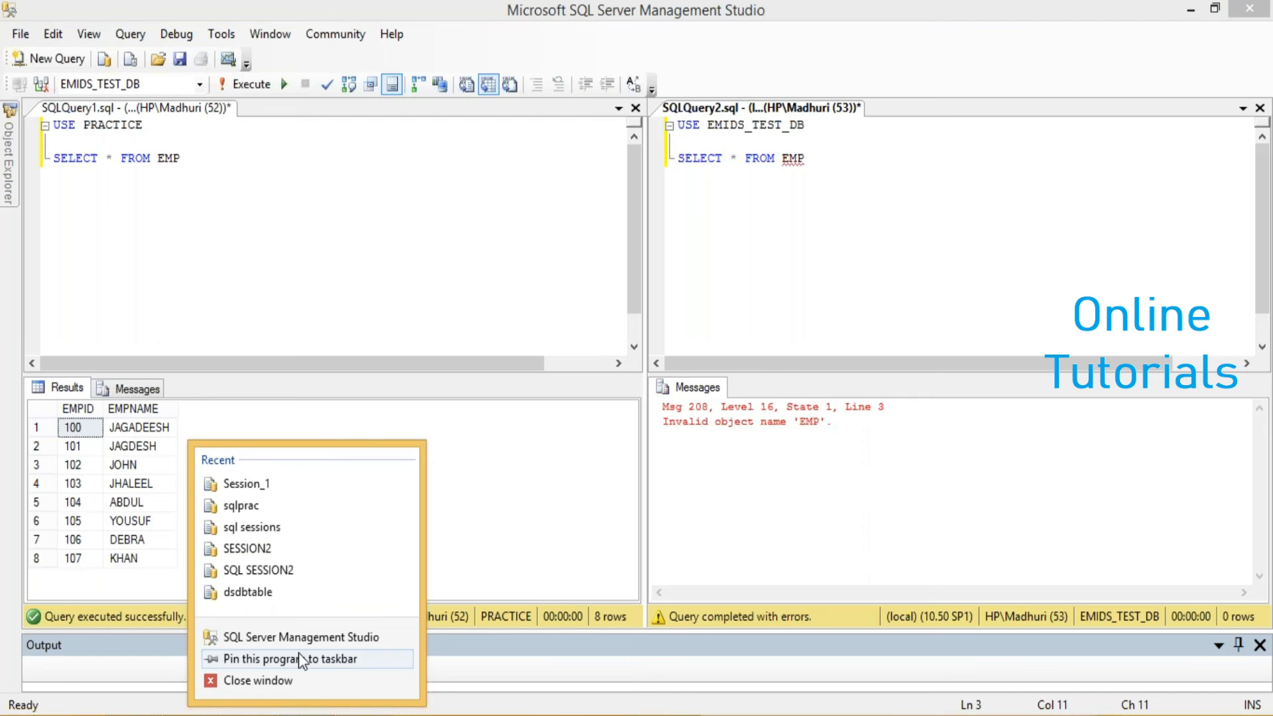
{"action": "left_click", "coordinate": [298, 638]}
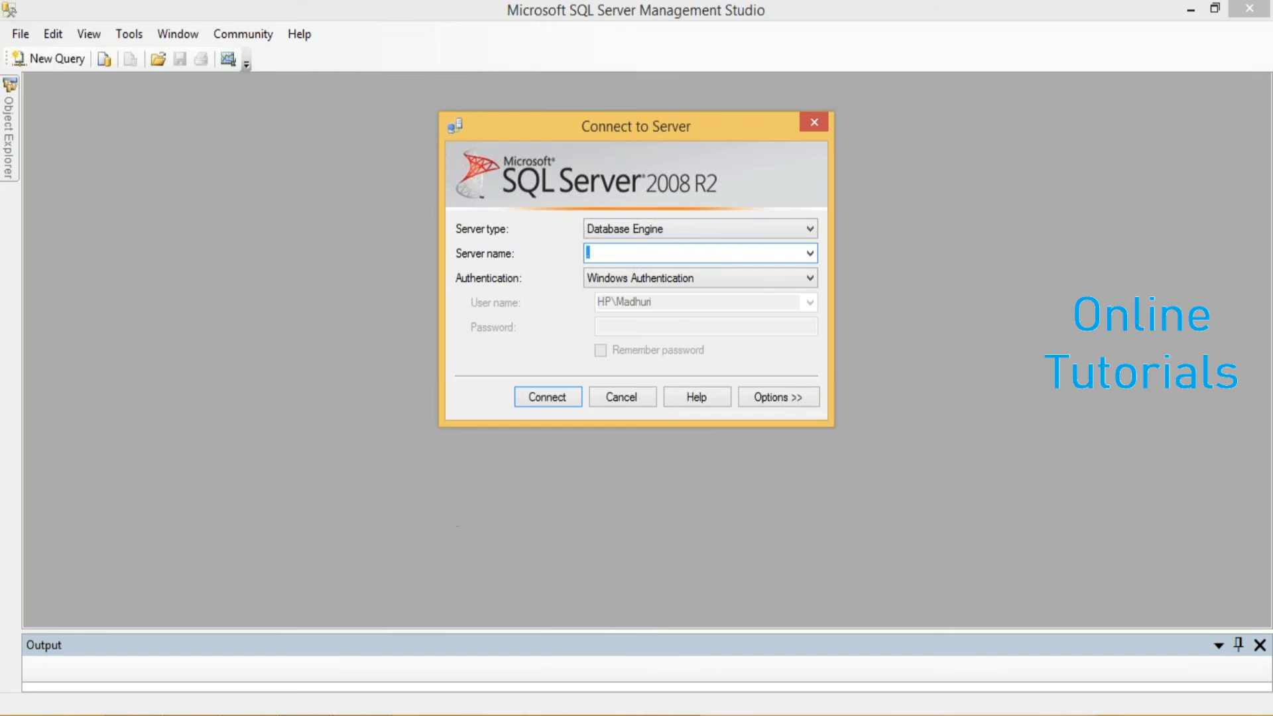
{"action": "left_click", "coordinate": [635, 399]}
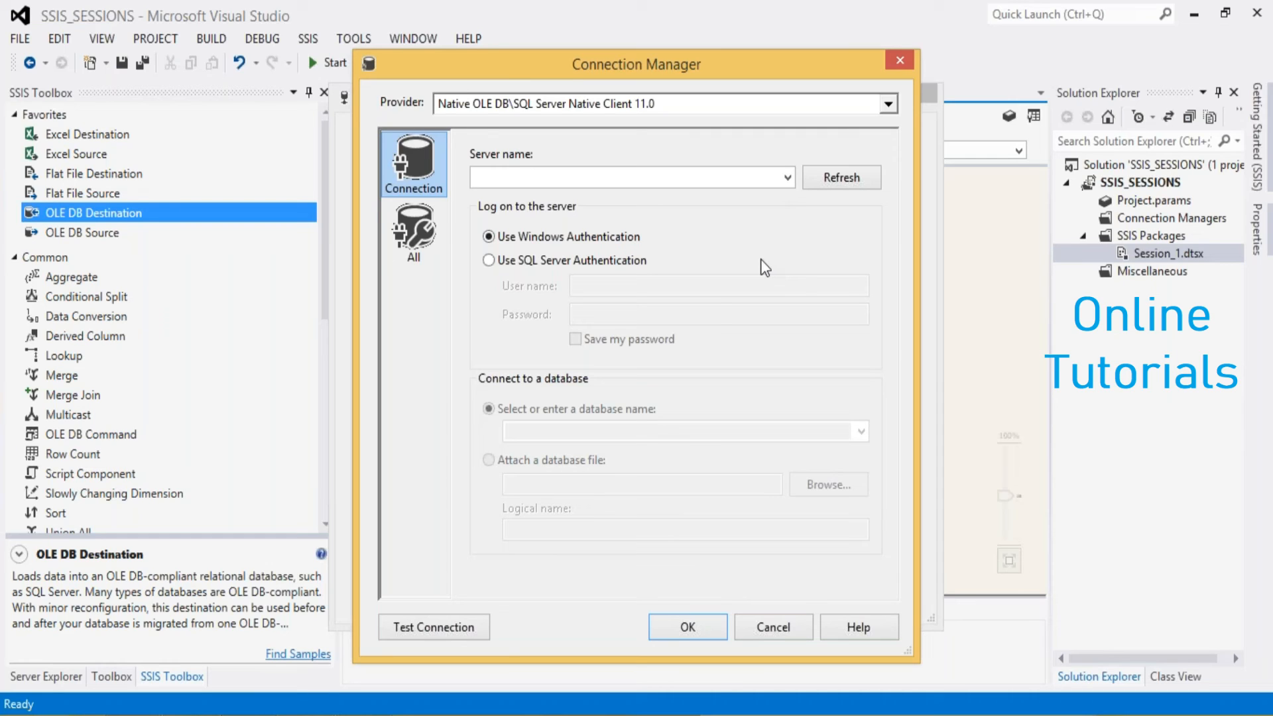
- Try a single period as the new connection's server name and clear the entry
{"action": "left_click", "coordinate": [659, 177]}
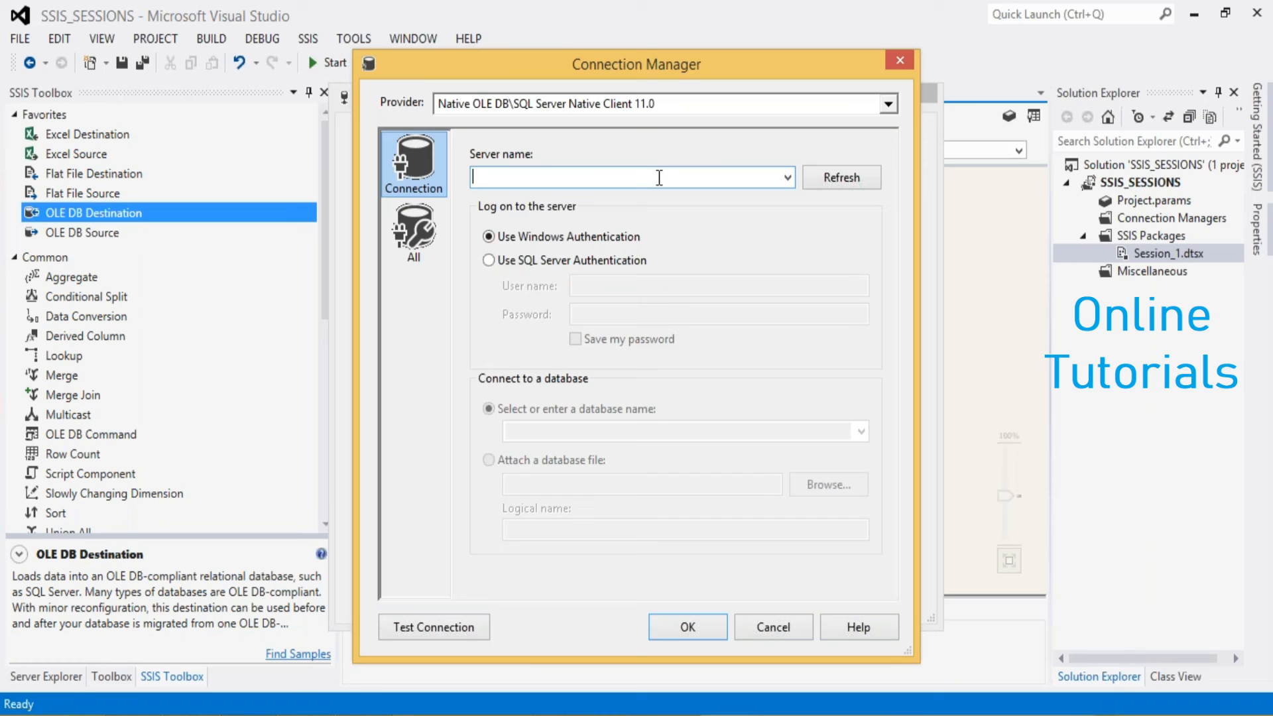
{"action": "type", "text": "."}
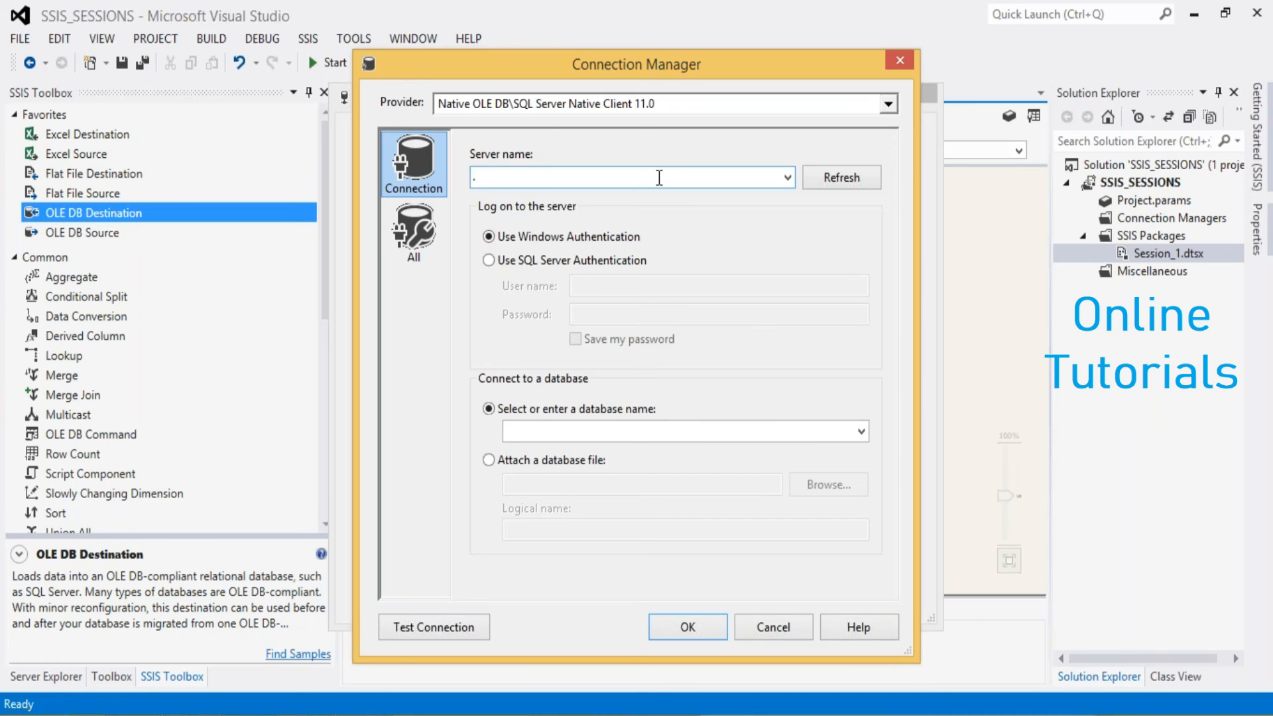
{"action": "key", "text": "BackSpace"}
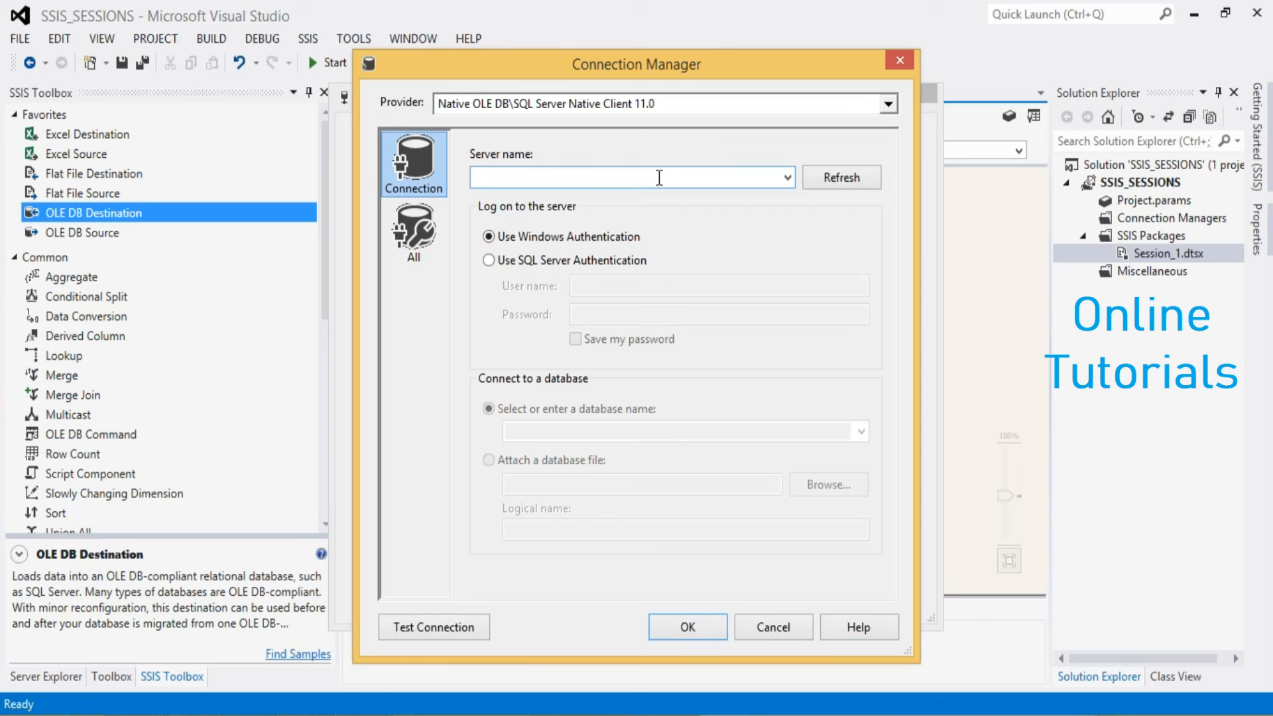
{"action": "type", "text": "."}
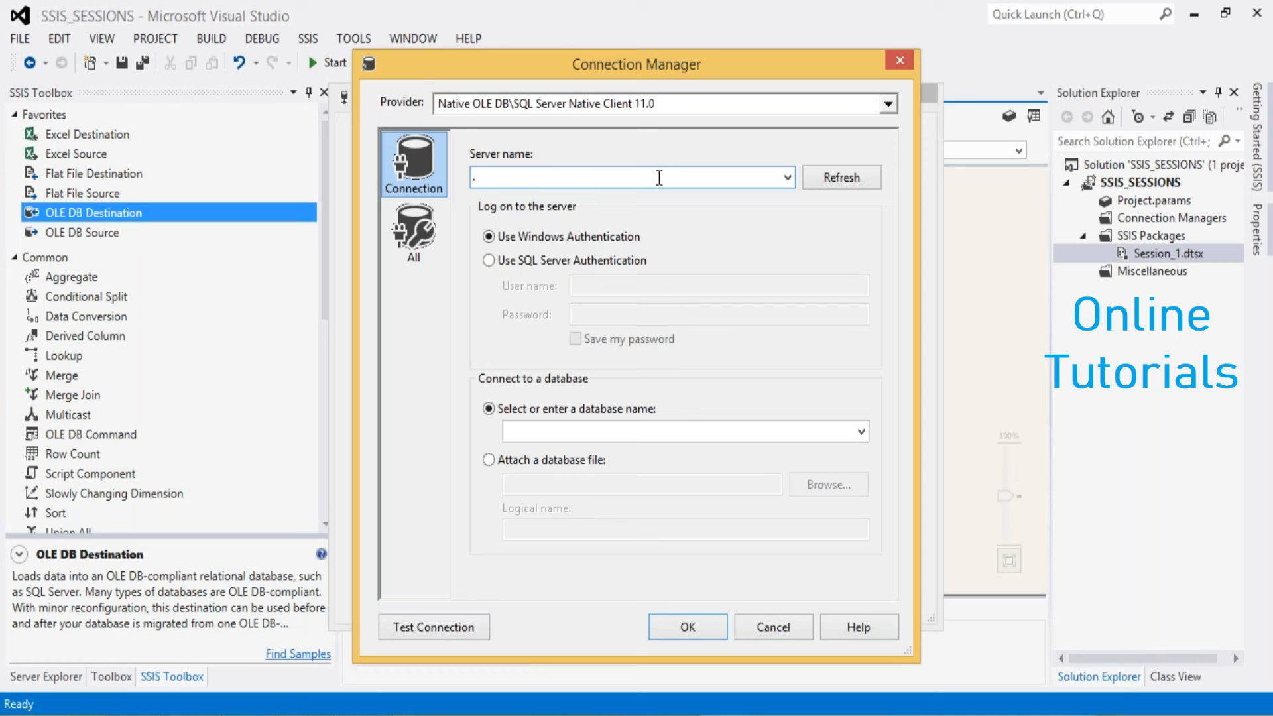
{"action": "key", "text": "BackSpace"}
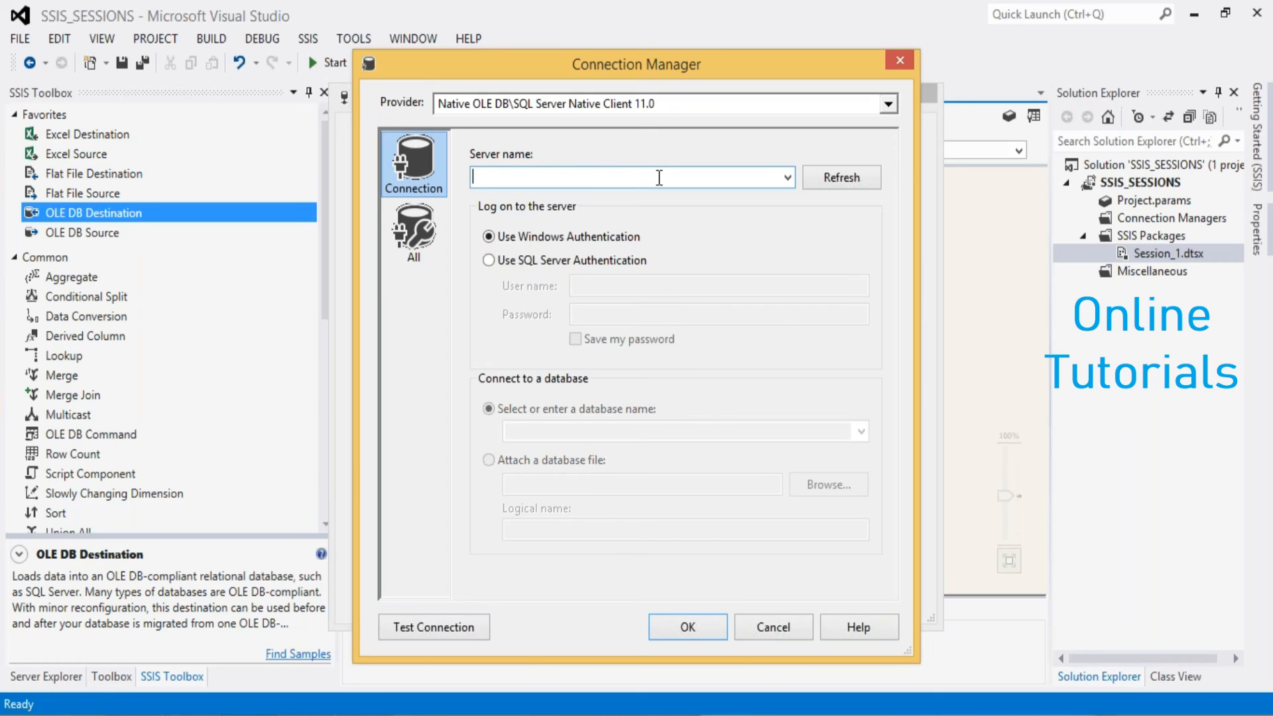
- Set the new connection's server name to localhost and select EMIDS_TEST_DB as its database
{"action": "type", "text": "lo"}
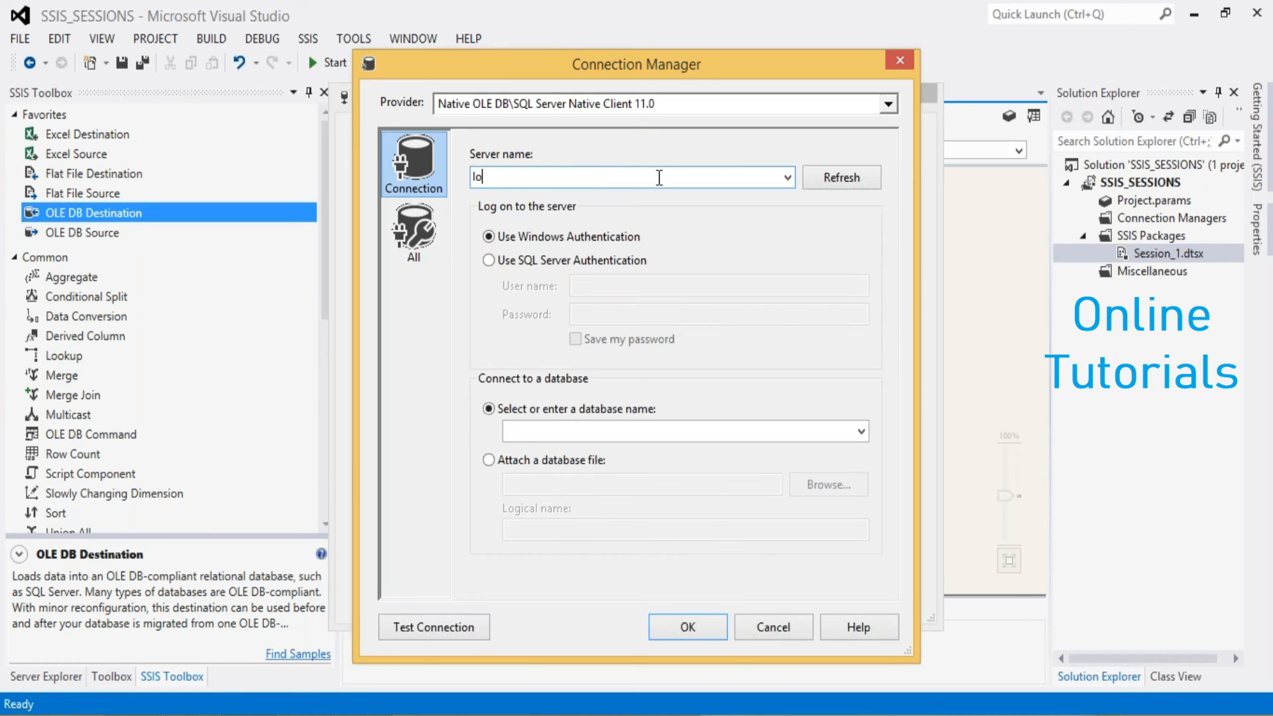
{"action": "type", "text": "calhost"}
{"action": "left_click", "coordinate": [862, 434]}
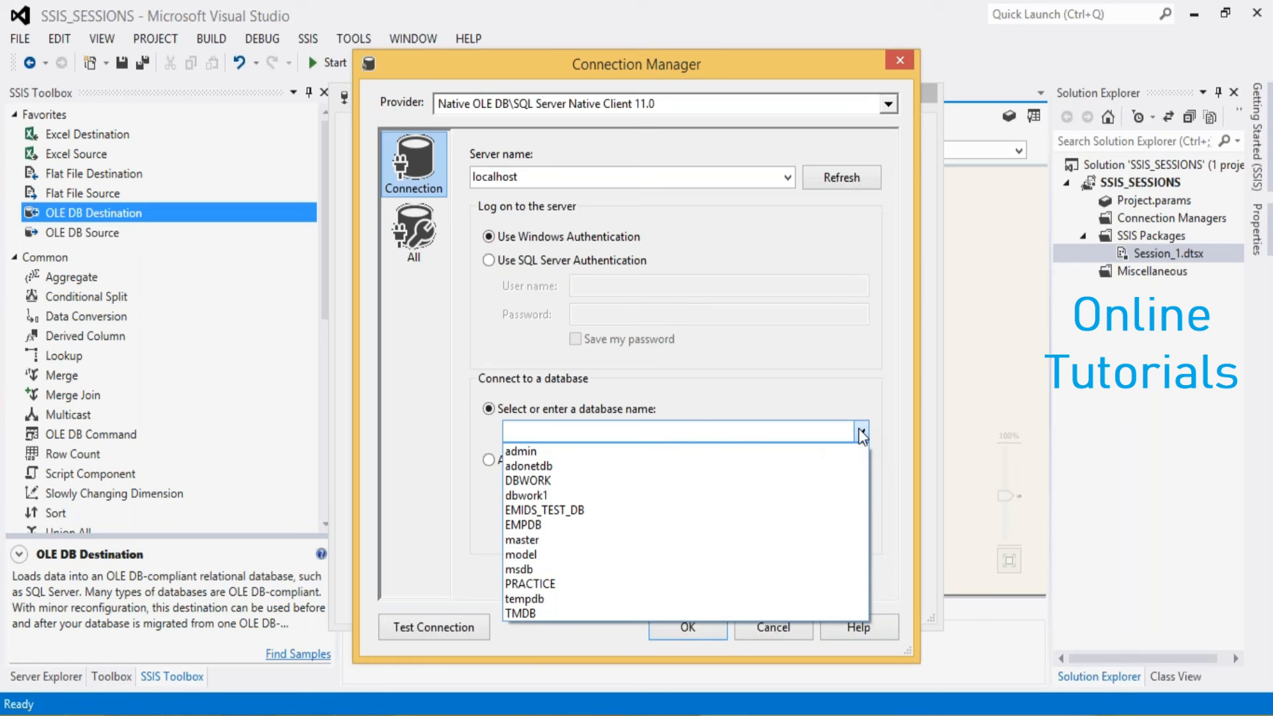
{"action": "left_click", "coordinate": [567, 511]}
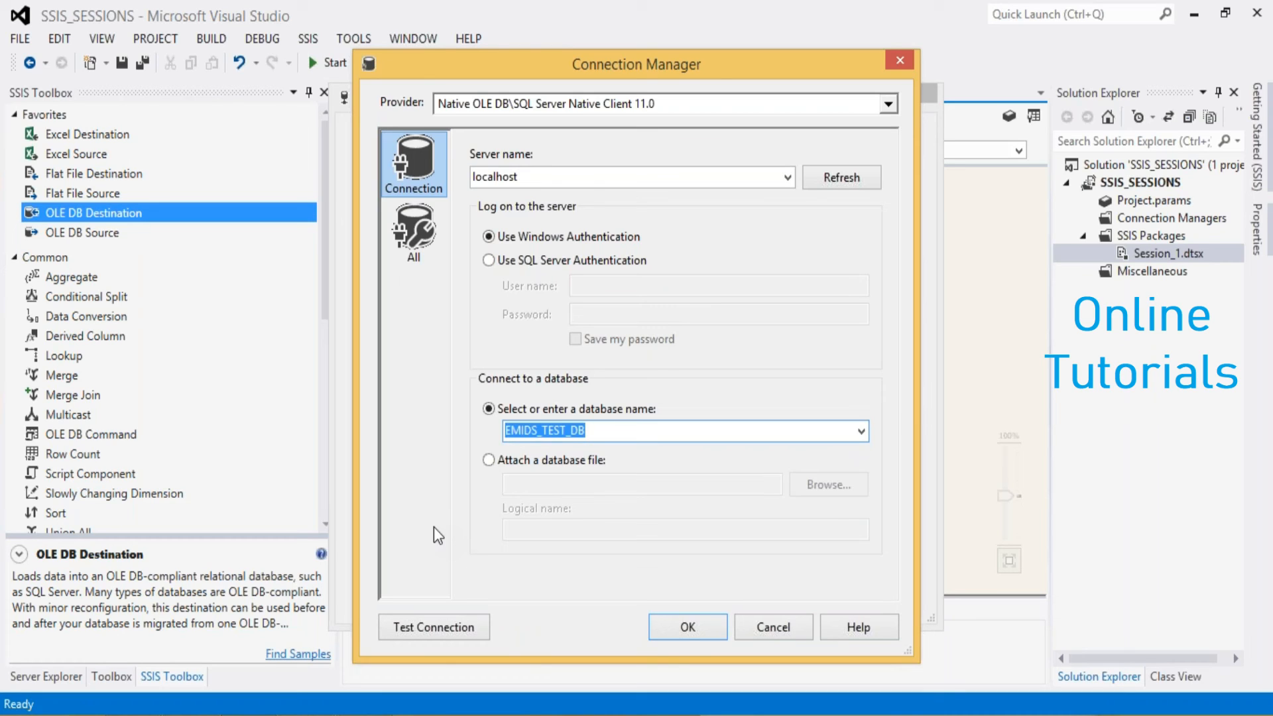
- Test the EMIDS_TEST_DB connection and add it to the package as an OLE DB connection manager
{"action": "left_click", "coordinate": [433, 635]}
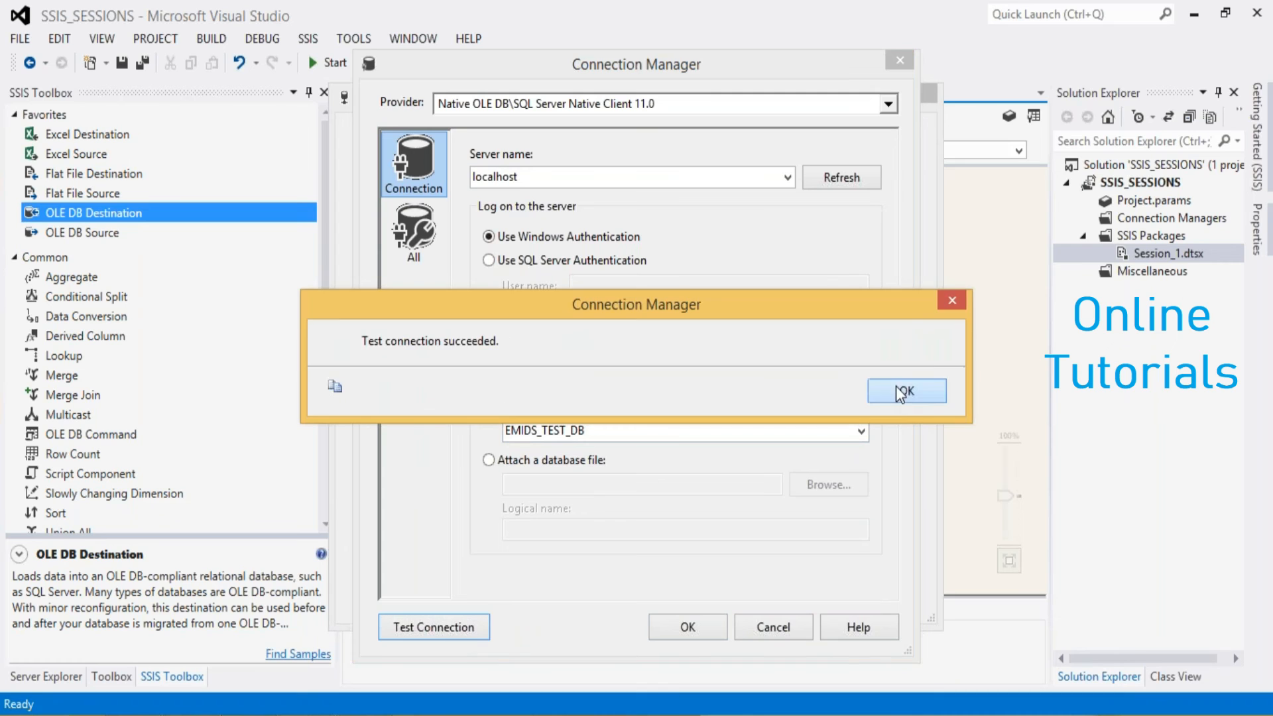
{"action": "left_click", "coordinate": [897, 388]}
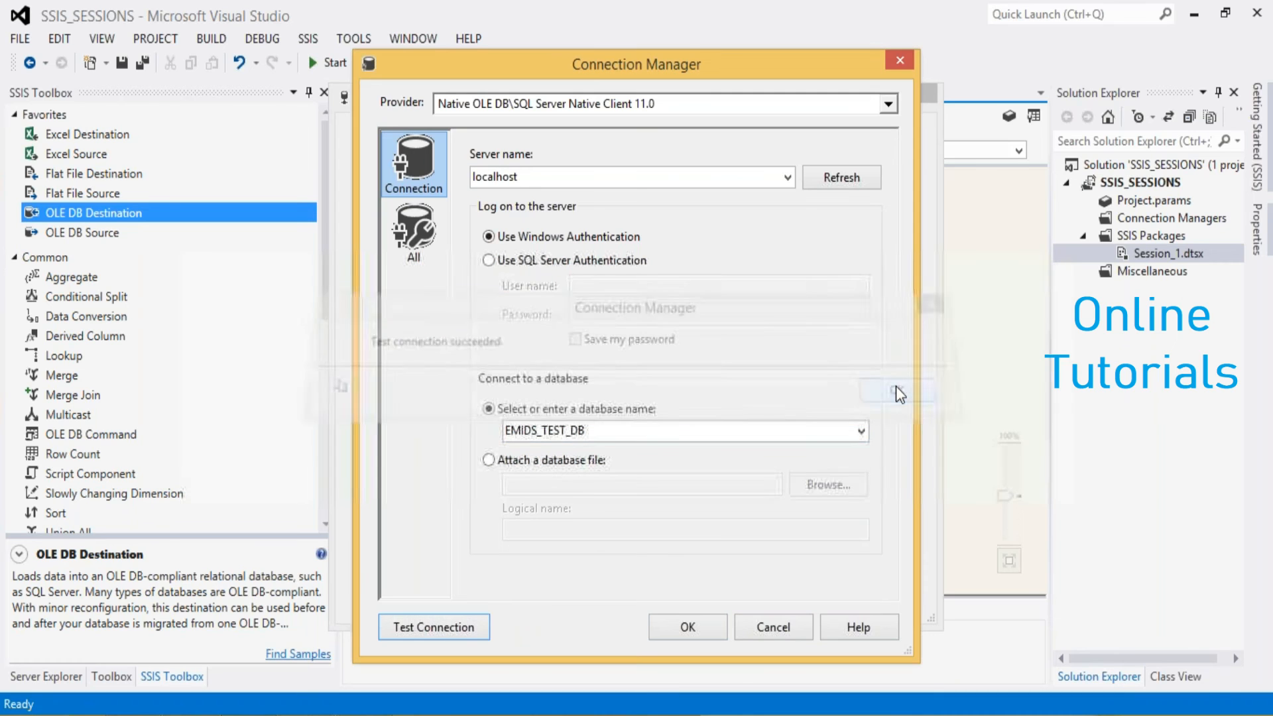
{"action": "left_click", "coordinate": [689, 633]}
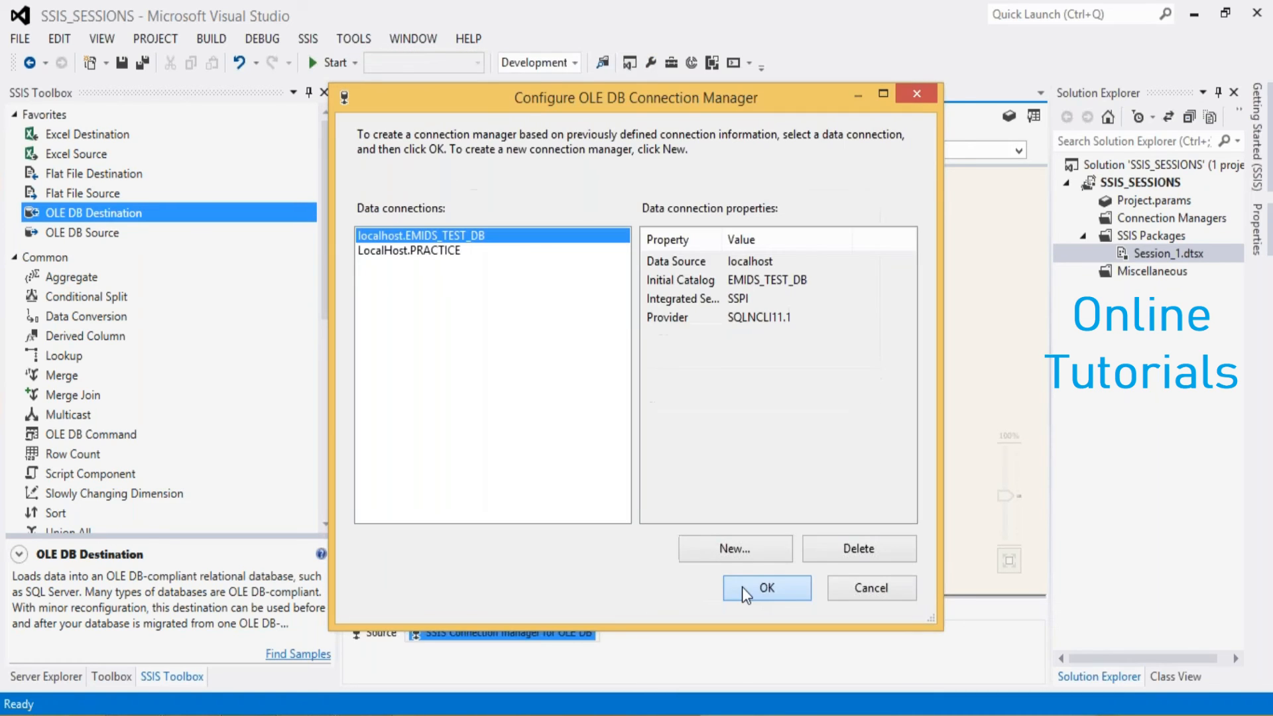
{"action": "left_click", "coordinate": [742, 586]}
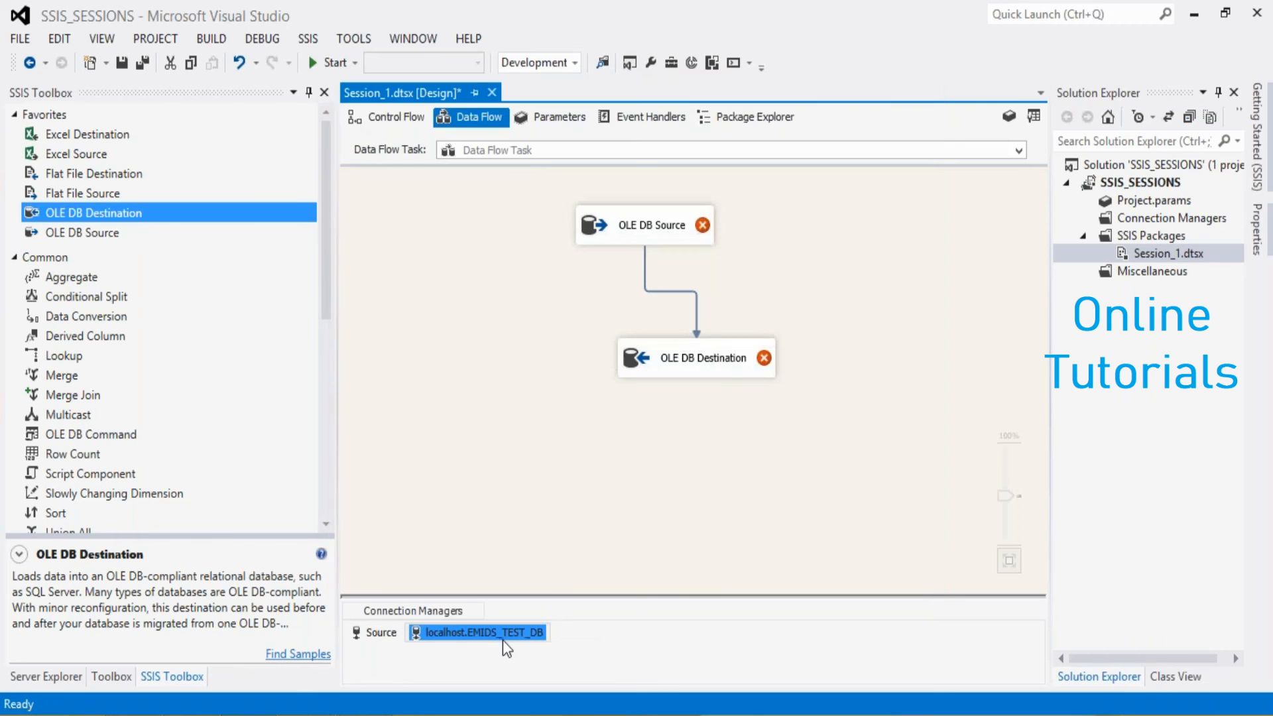
- Rename the localhost.EMIDS_TEST_DB connection manager as Destination
{"action": "right_click", "coordinate": [502, 639]}
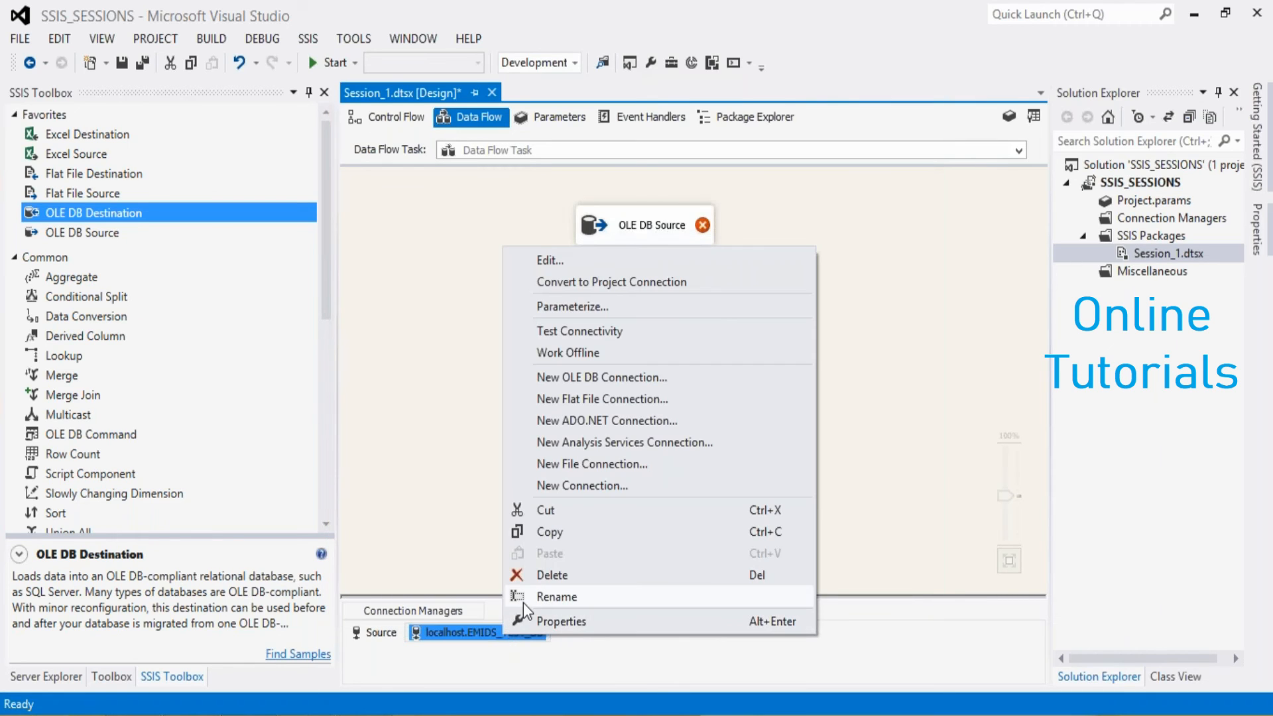
{"action": "left_click", "coordinate": [523, 601]}
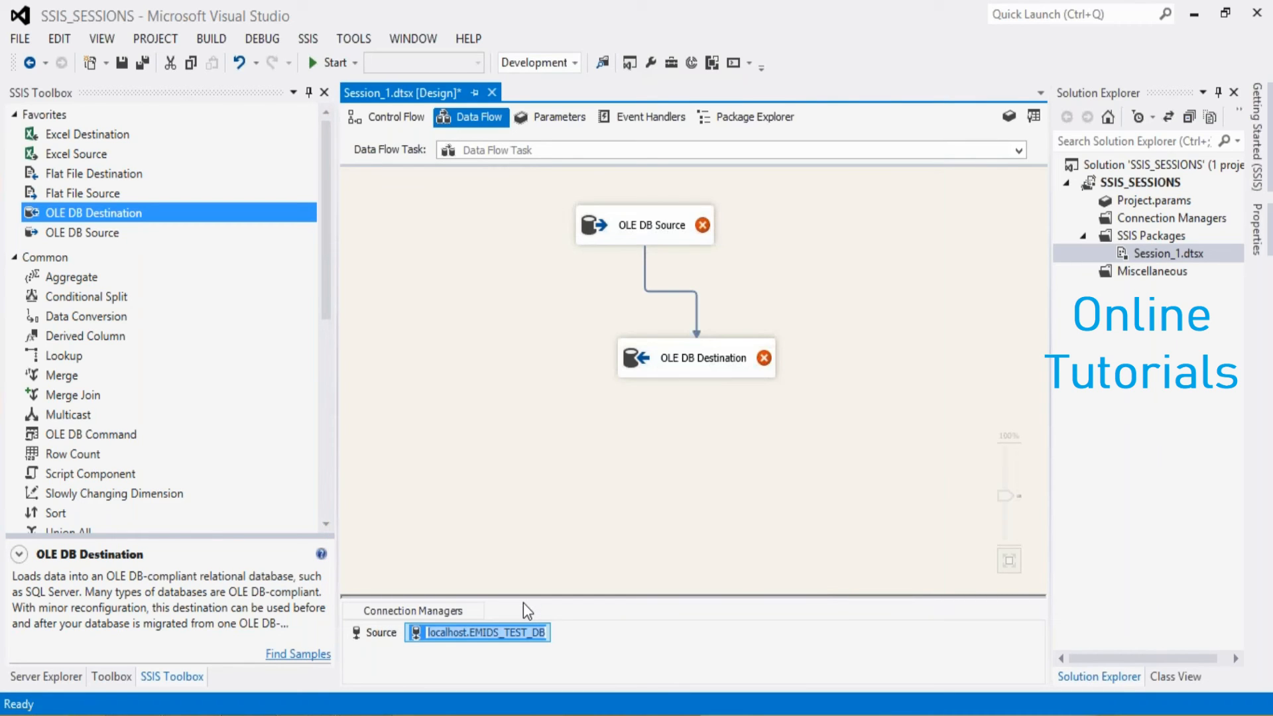
{"action": "type", "text": "De"}
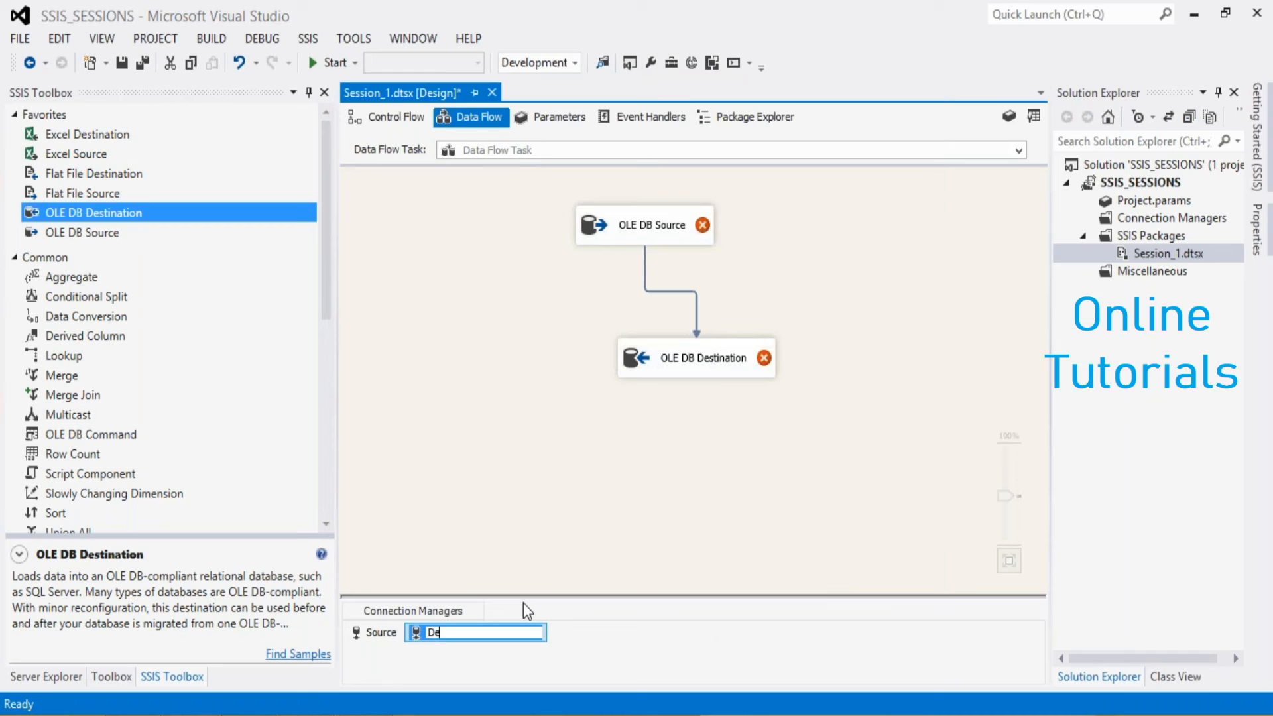
{"action": "type", "text": "stination"}
{"action": "key", "text": "Return"}
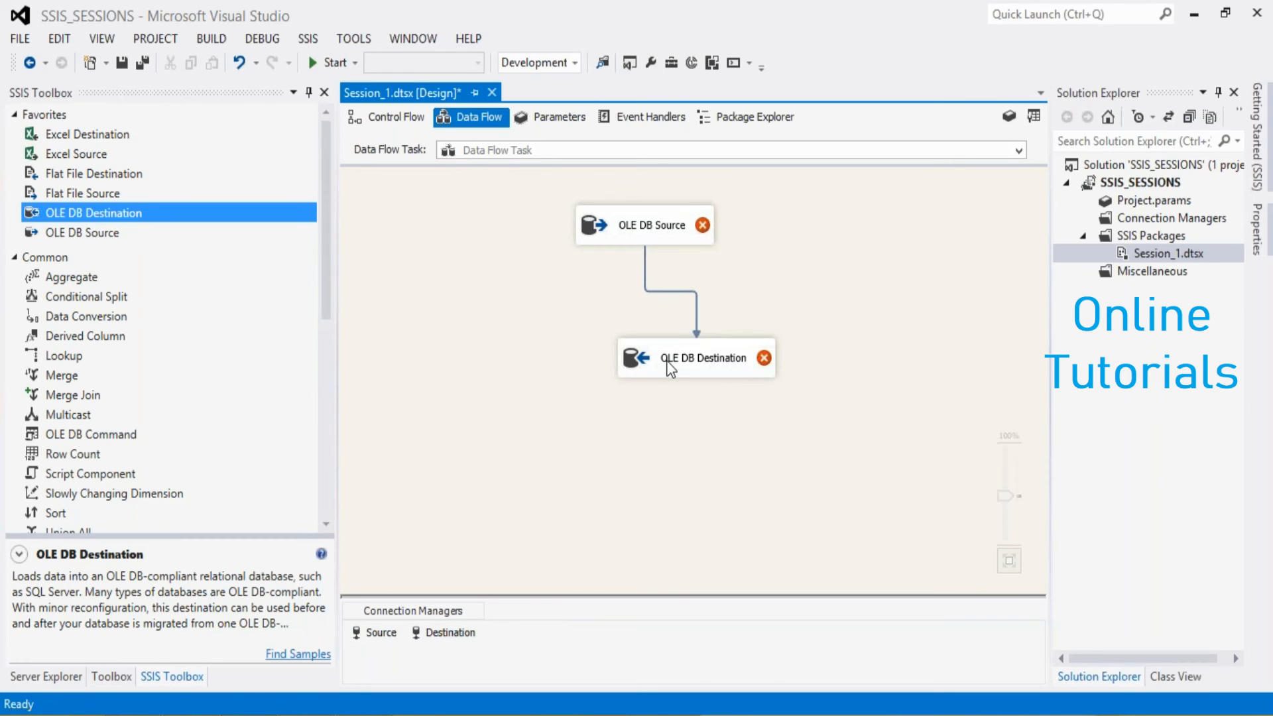
- Align the OLE DB Source and OLE DB Destination vertically so their connecting path runs straight
{"action": "left_click_drag", "start_coordinate": [670, 369], "coordinate": [630, 373]}
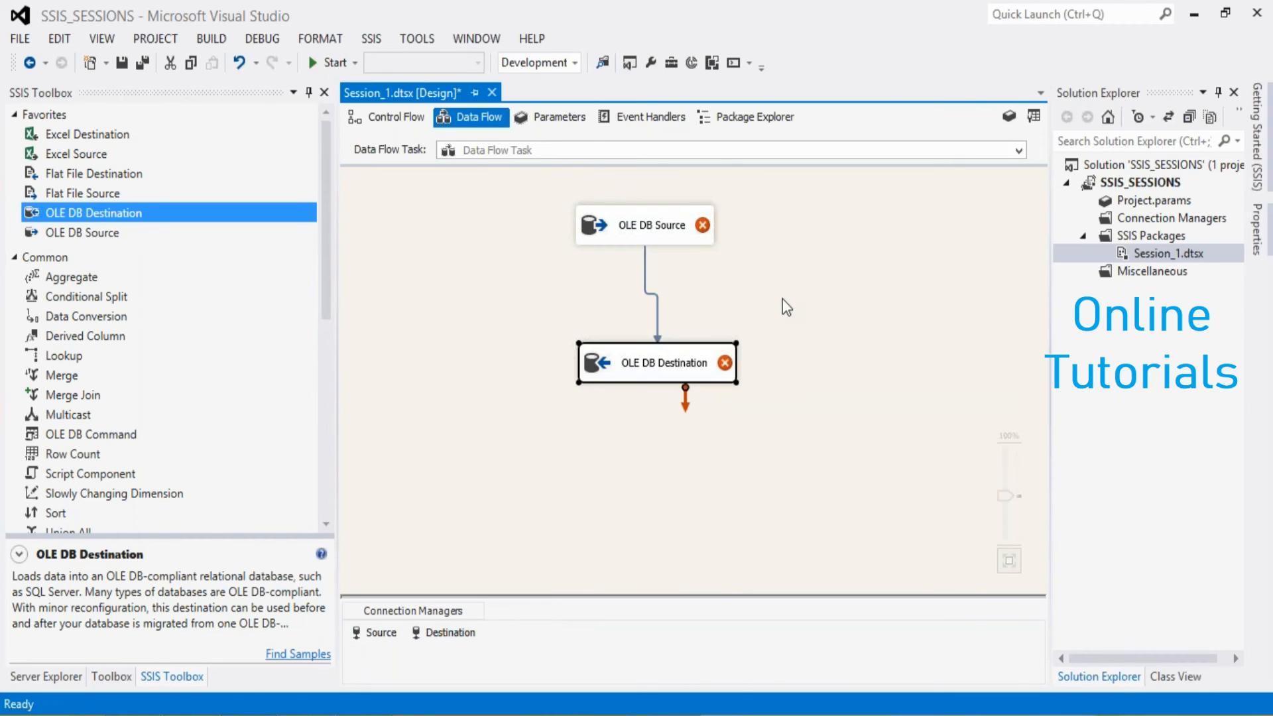
{"action": "left_click", "coordinate": [783, 300]}
{"action": "left_click", "coordinate": [609, 224]}
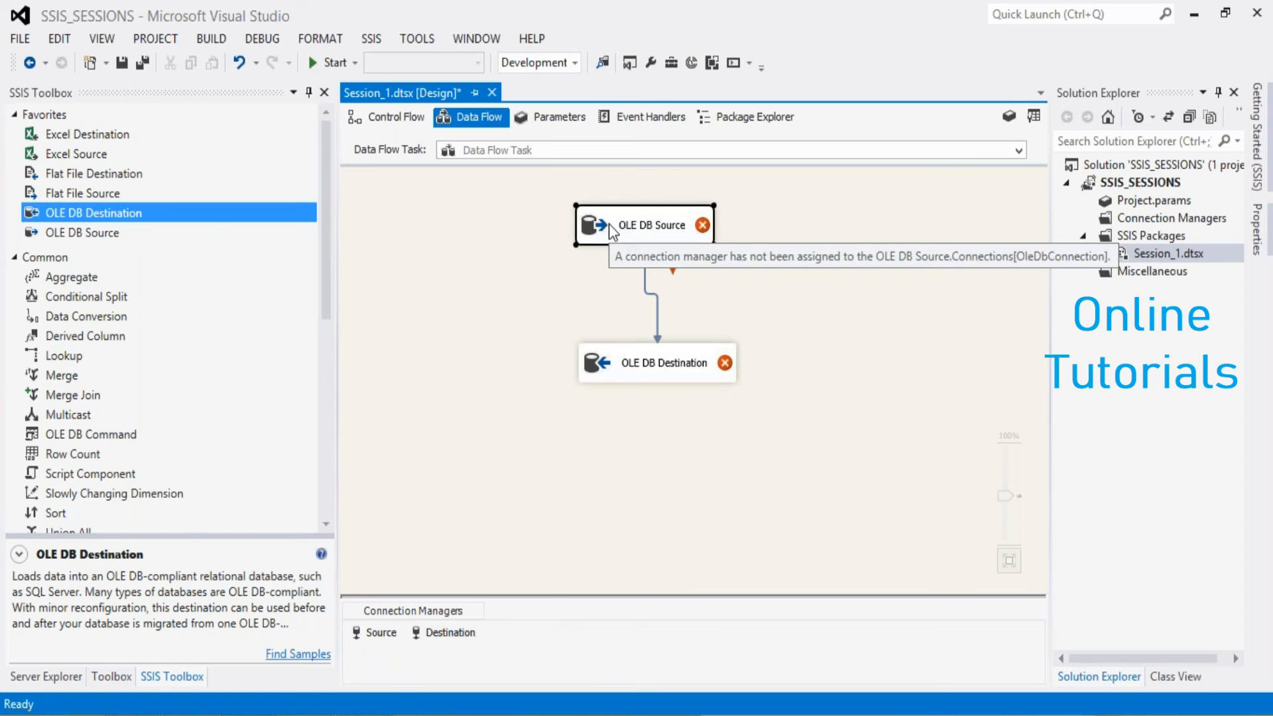
{"action": "left_click_drag", "start_coordinate": [609, 224], "coordinate": [618, 224]}
{"action": "left_click", "coordinate": [810, 325]}
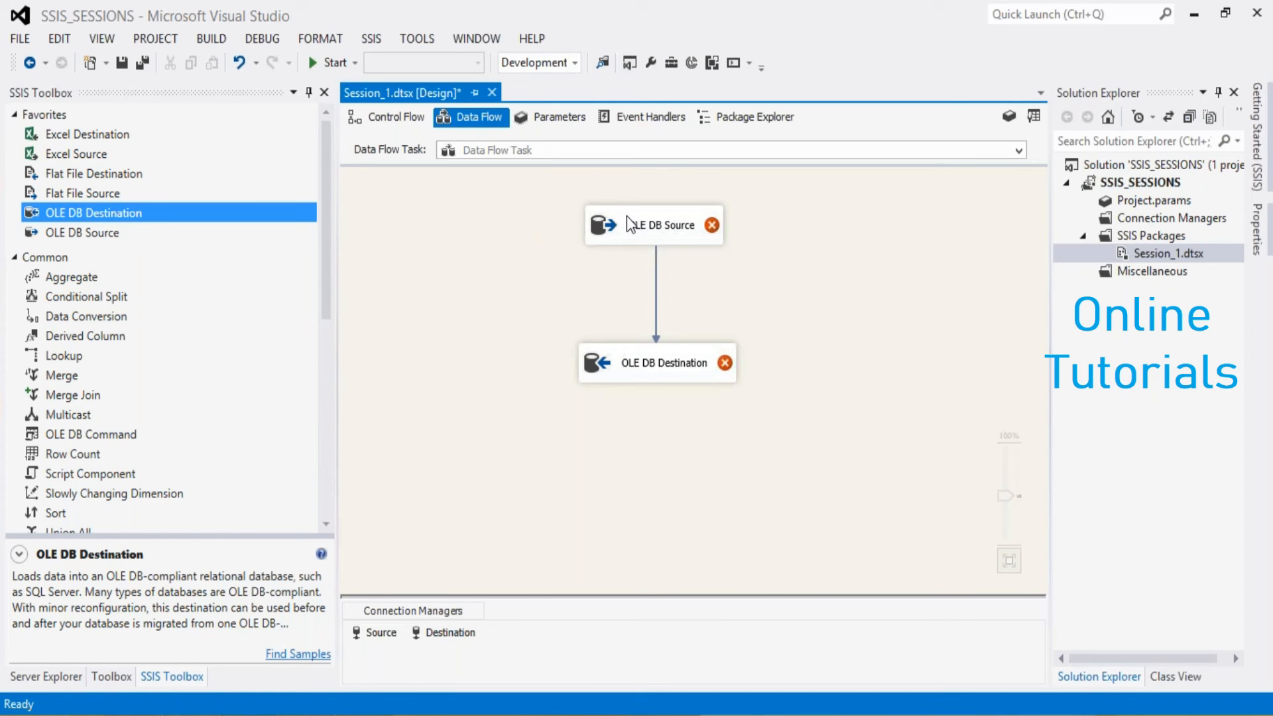
- Edit the OLE DB Source to use the Source connection manager and the [dbo].[EMP] table
{"action": "left_click", "coordinate": [626, 216]}
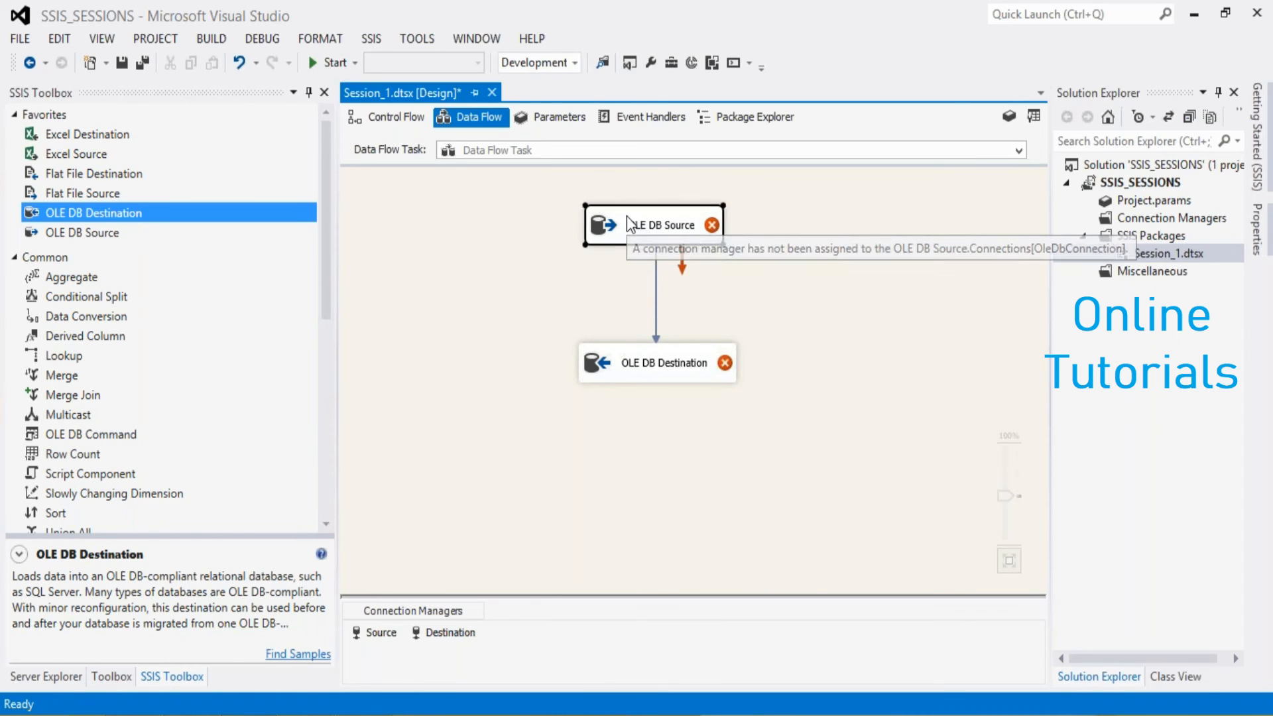
{"action": "right_click", "coordinate": [626, 216]}
{"action": "left_click", "coordinate": [643, 222]}
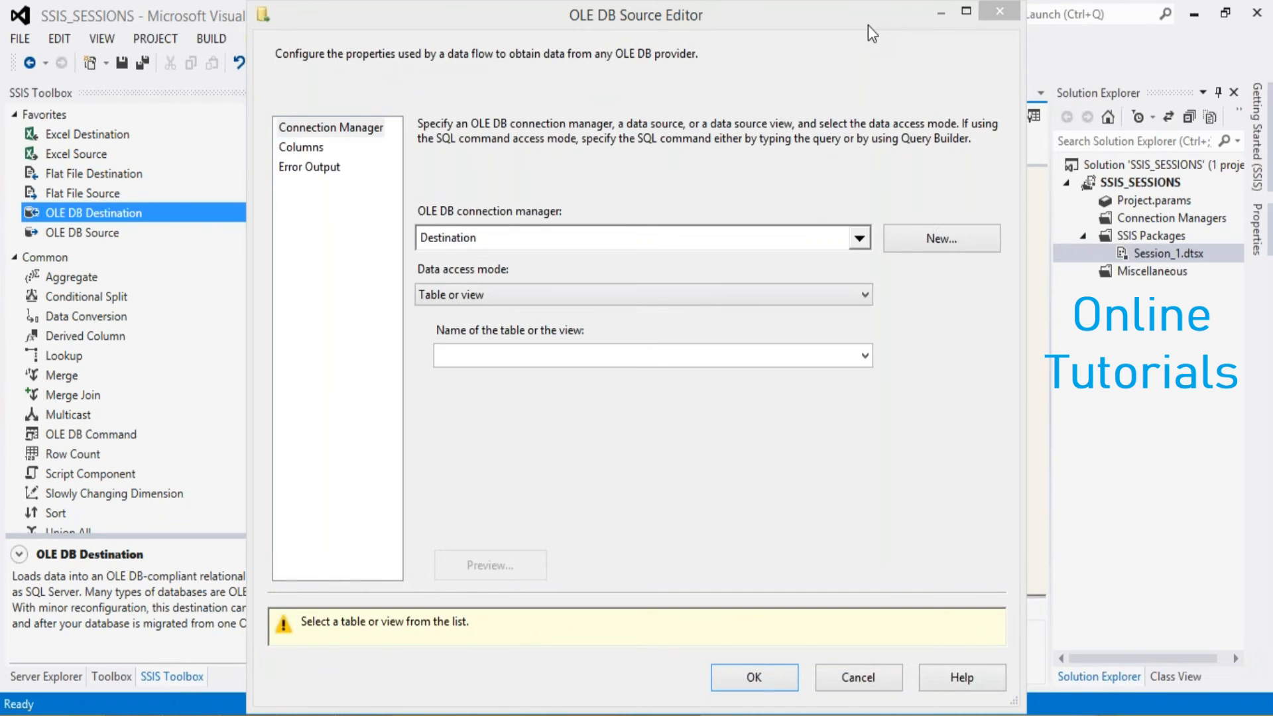
{"action": "left_click", "coordinate": [859, 240]}
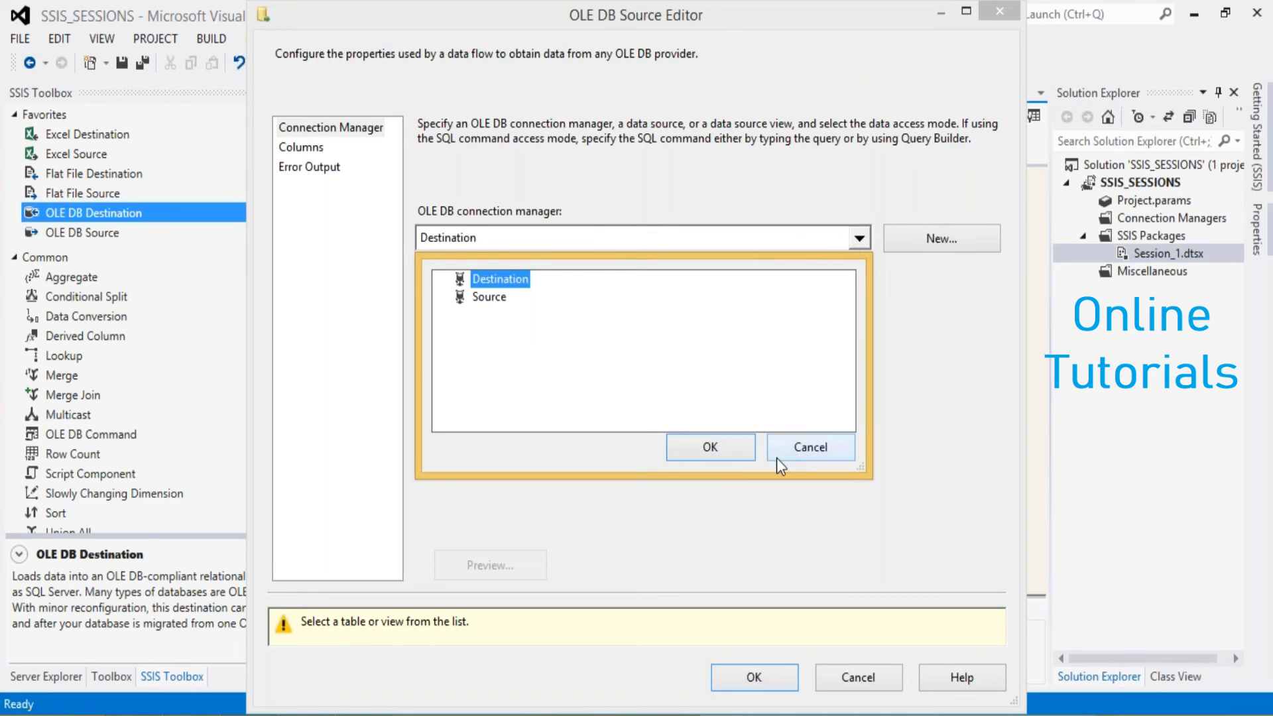
{"action": "left_click", "coordinate": [797, 449]}
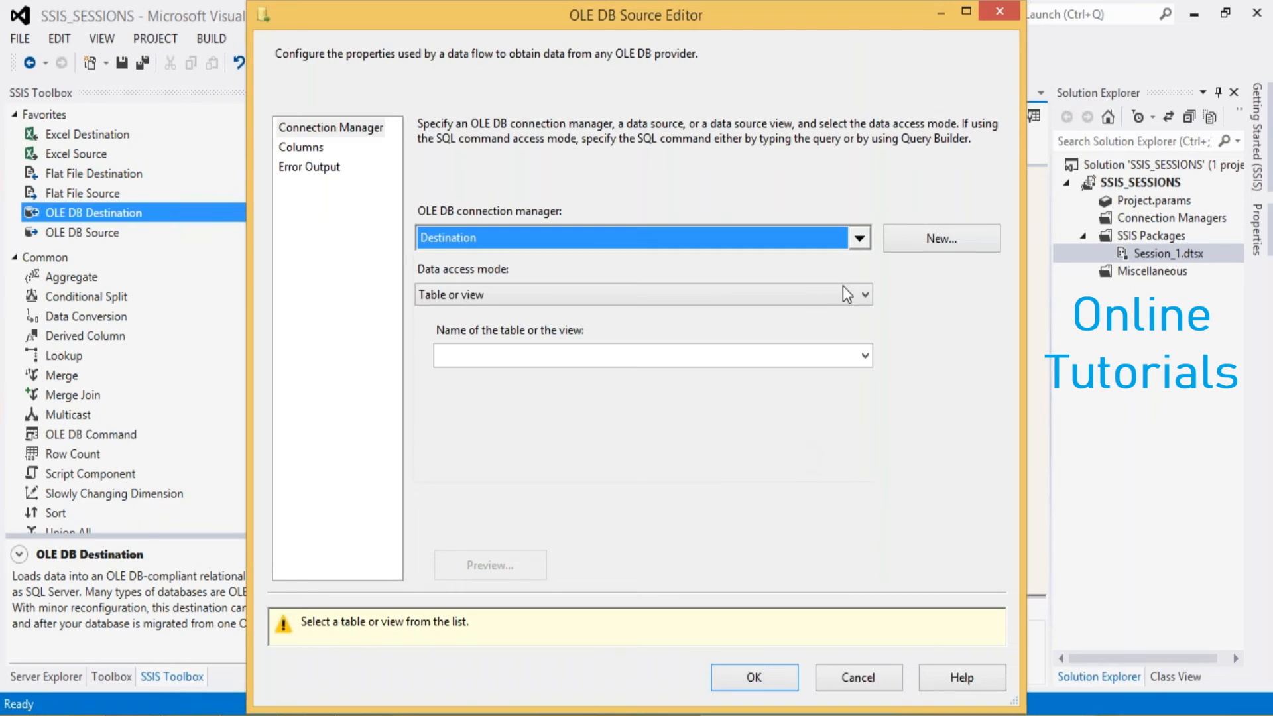
{"action": "left_click", "coordinate": [866, 240]}
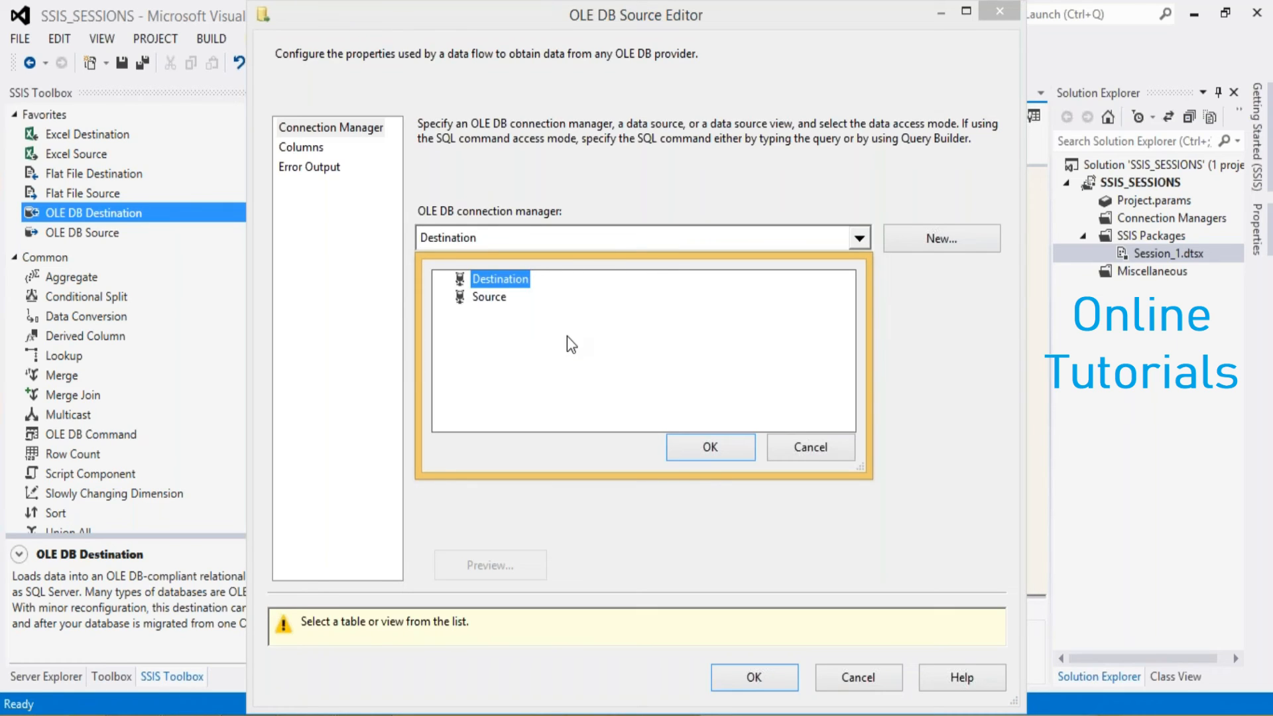
{"action": "left_click", "coordinate": [477, 297]}
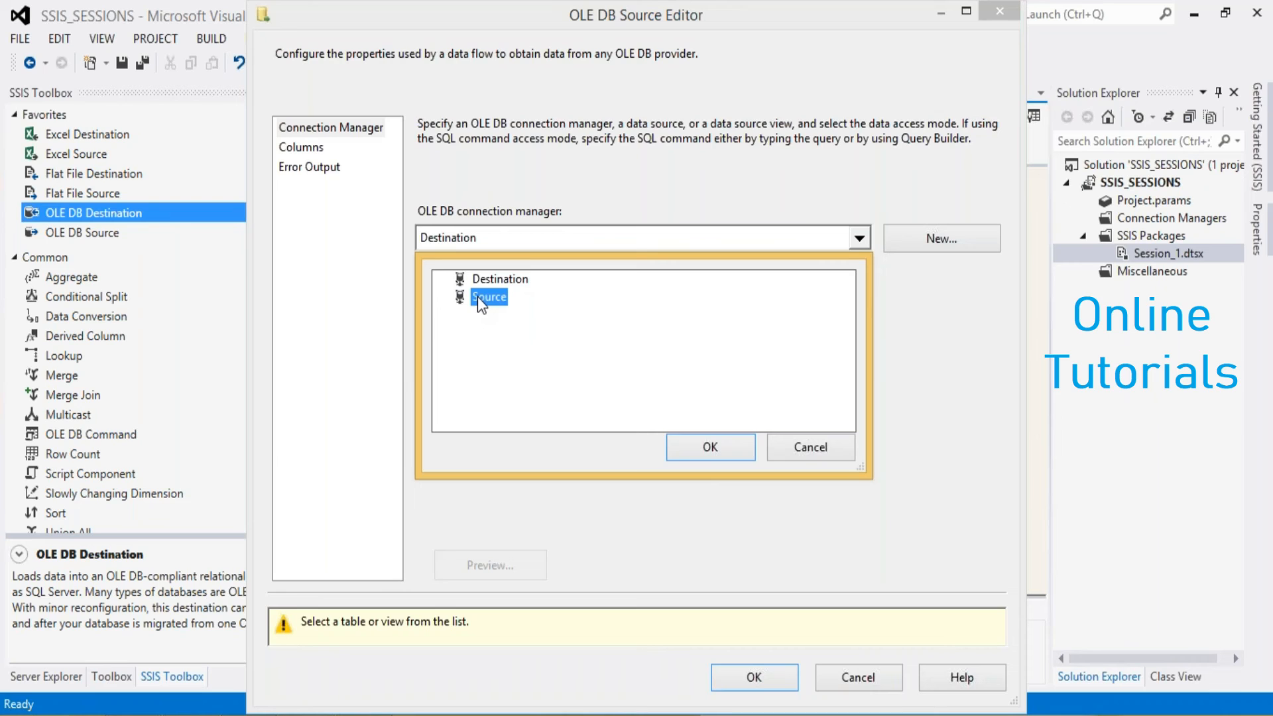
{"action": "left_click", "coordinate": [682, 444]}
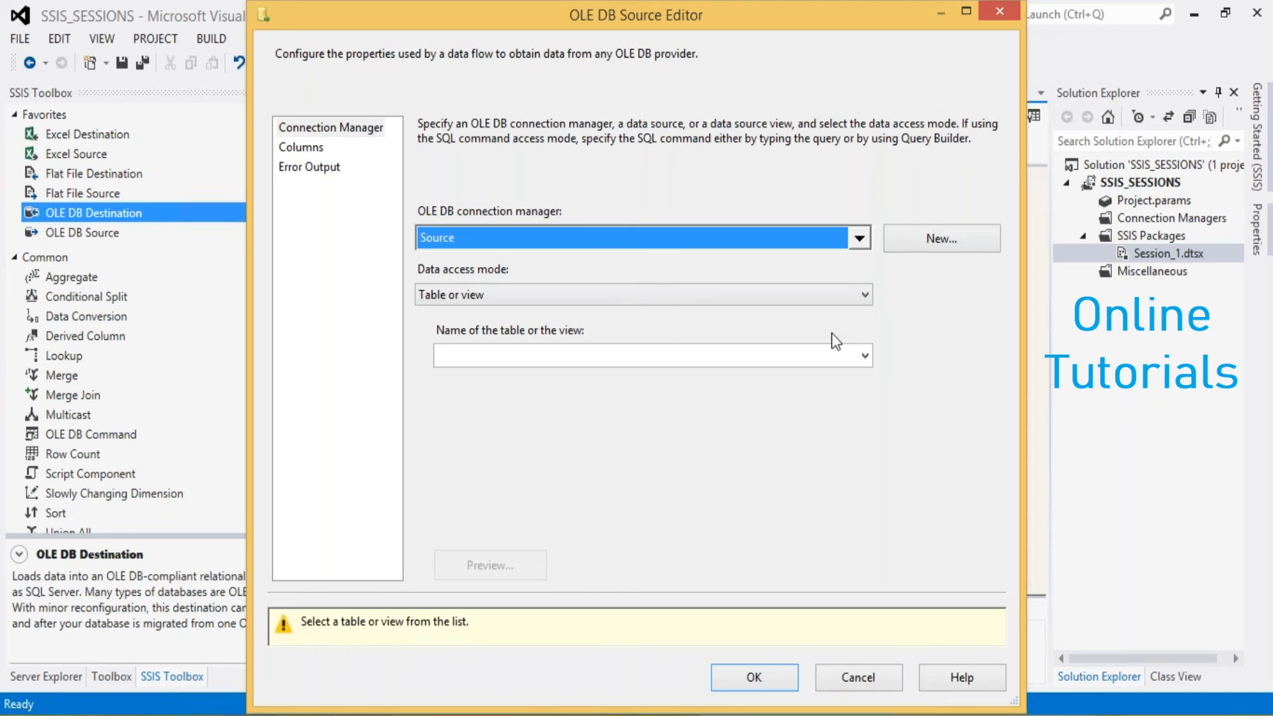
{"action": "left_click", "coordinate": [865, 356]}
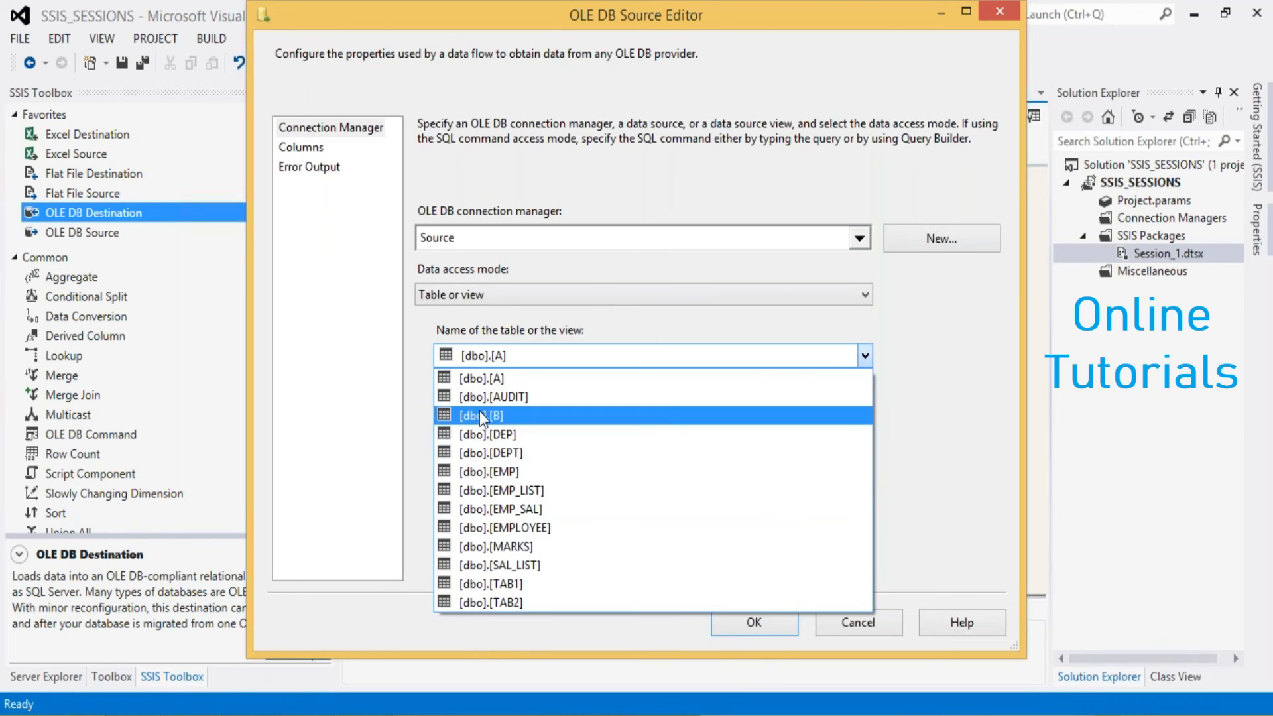
{"action": "left_click", "coordinate": [482, 476]}
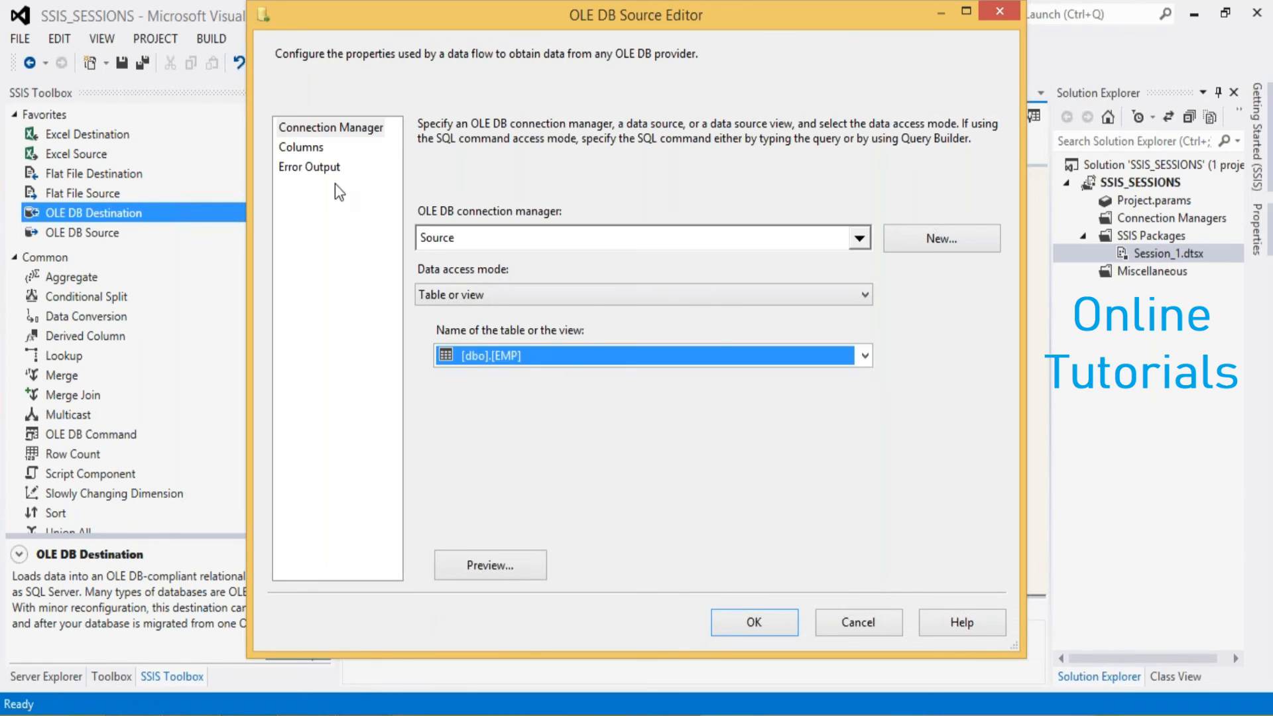
- Review the source's columns, preview the EMP table's rows and accept the OLE DB Source settings
{"action": "left_click", "coordinate": [302, 150]}
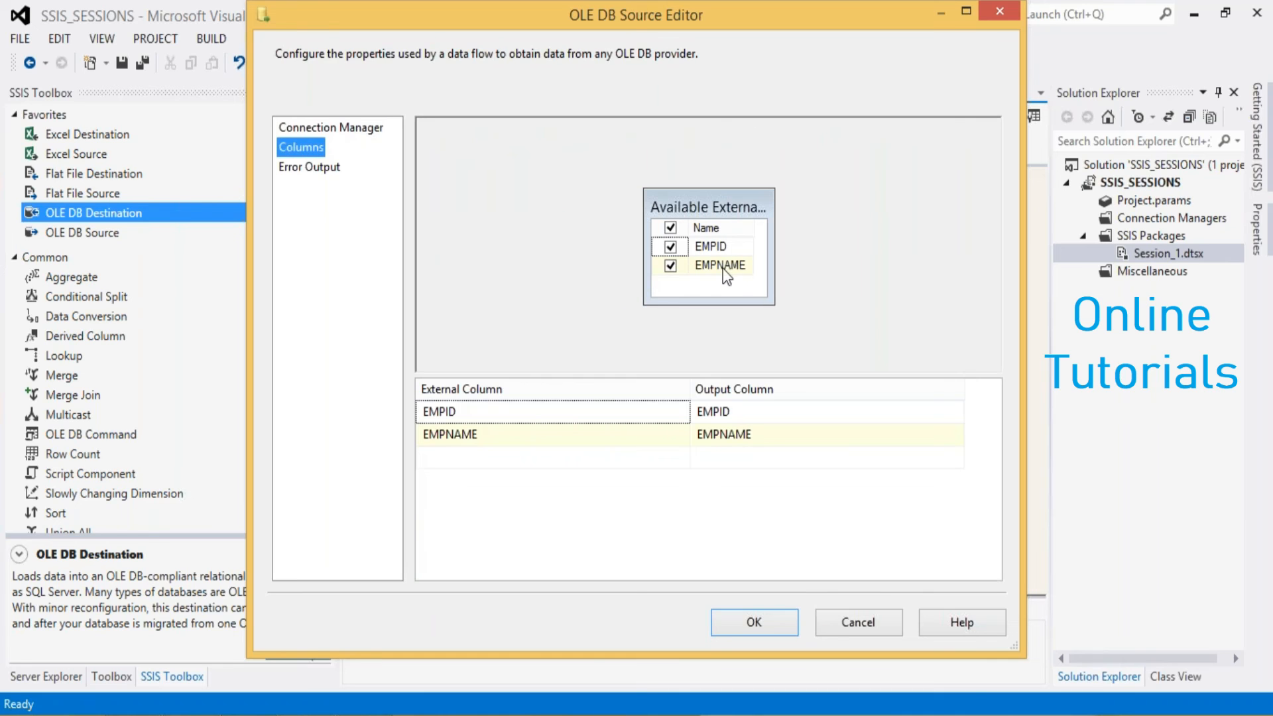
{"action": "left_click", "coordinate": [328, 126]}
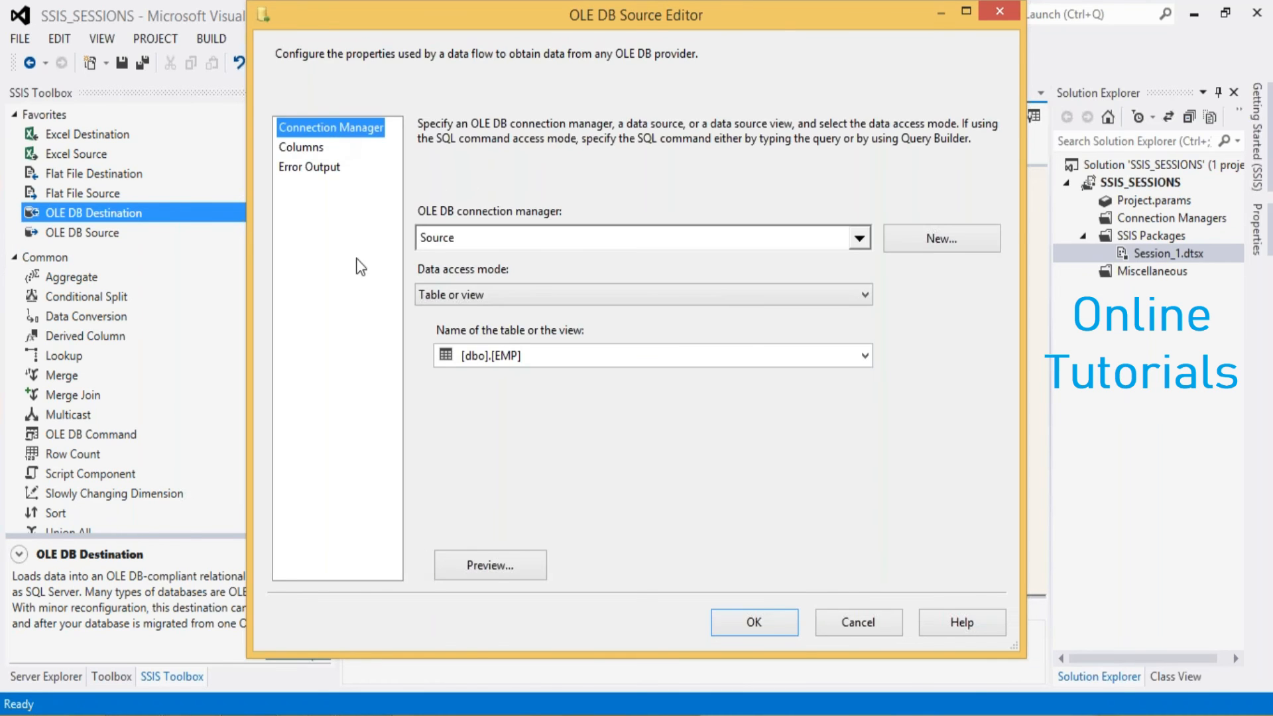
{"action": "left_click", "coordinate": [473, 565]}
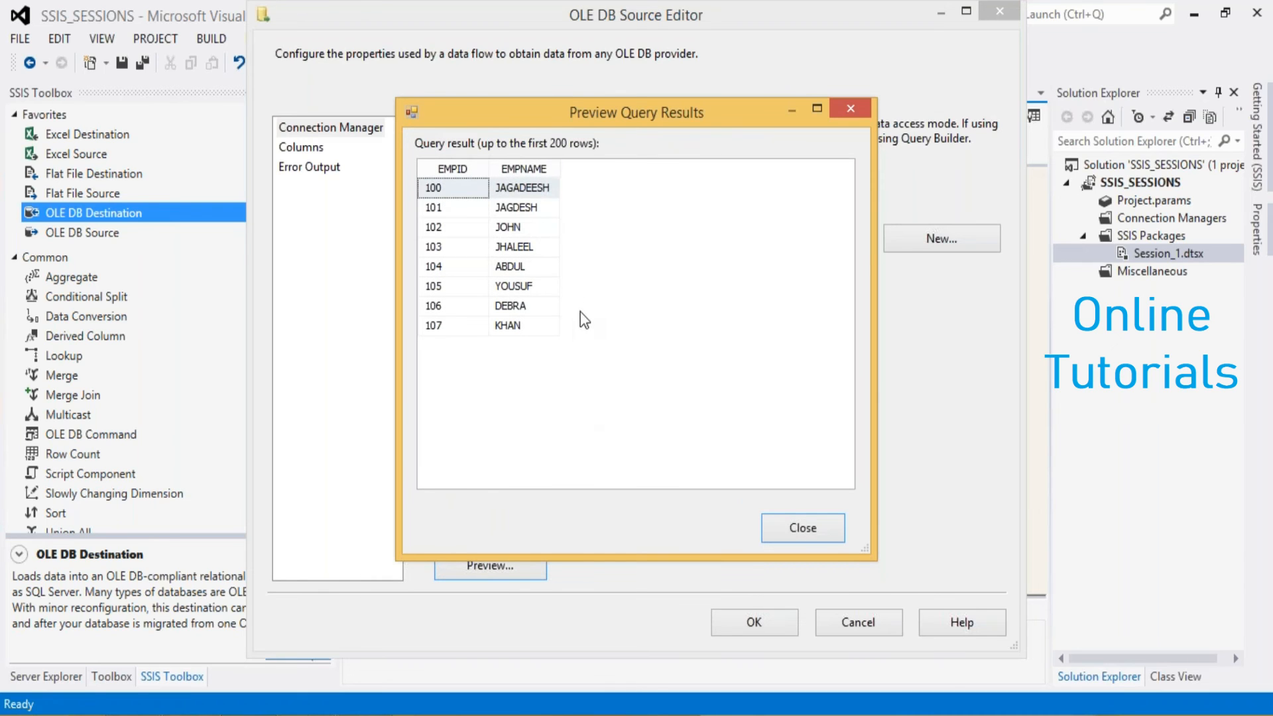
{"action": "left_click", "coordinate": [786, 531]}
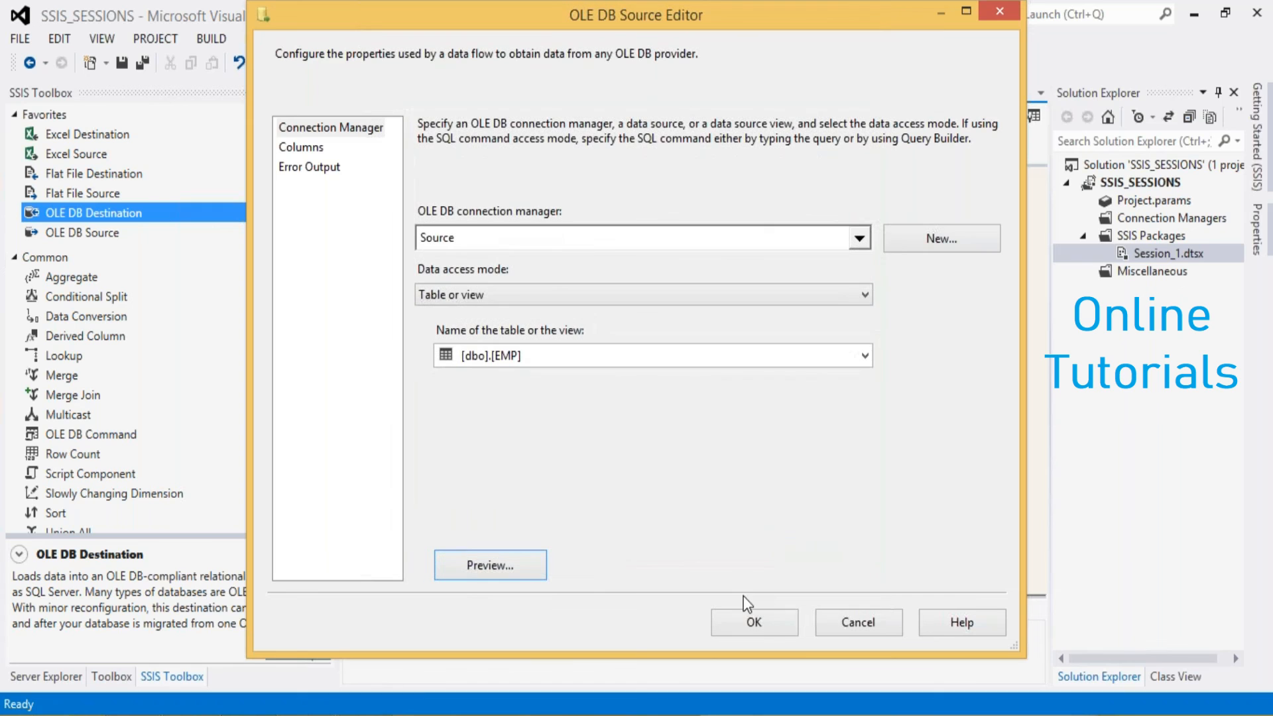
{"action": "left_click", "coordinate": [749, 623]}
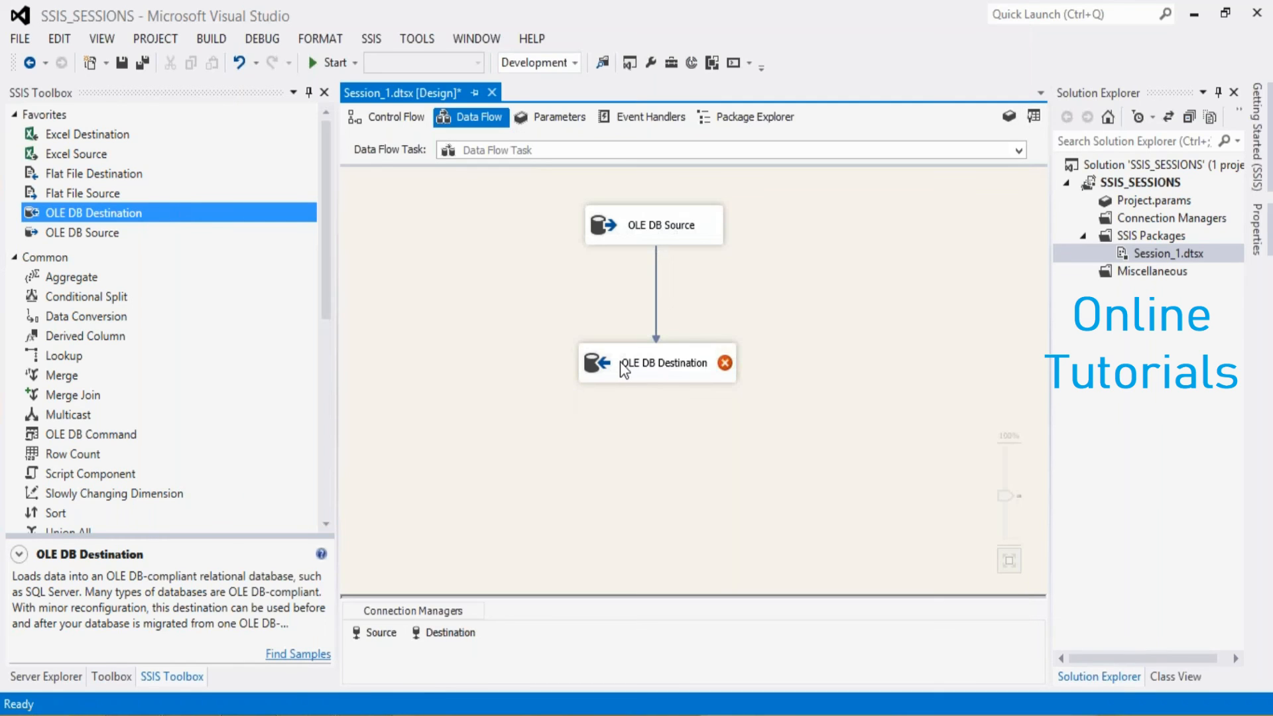
{"action": "right_click", "coordinate": [619, 360]}
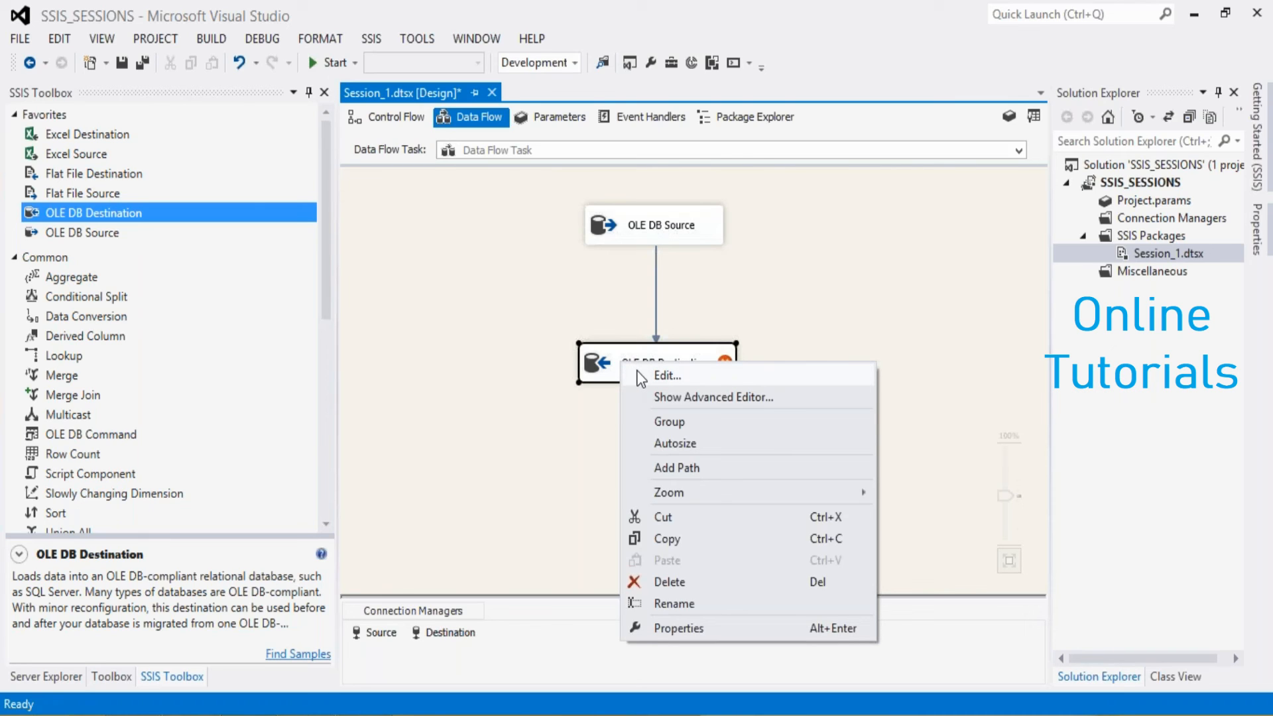
{"action": "left_click", "coordinate": [640, 375]}
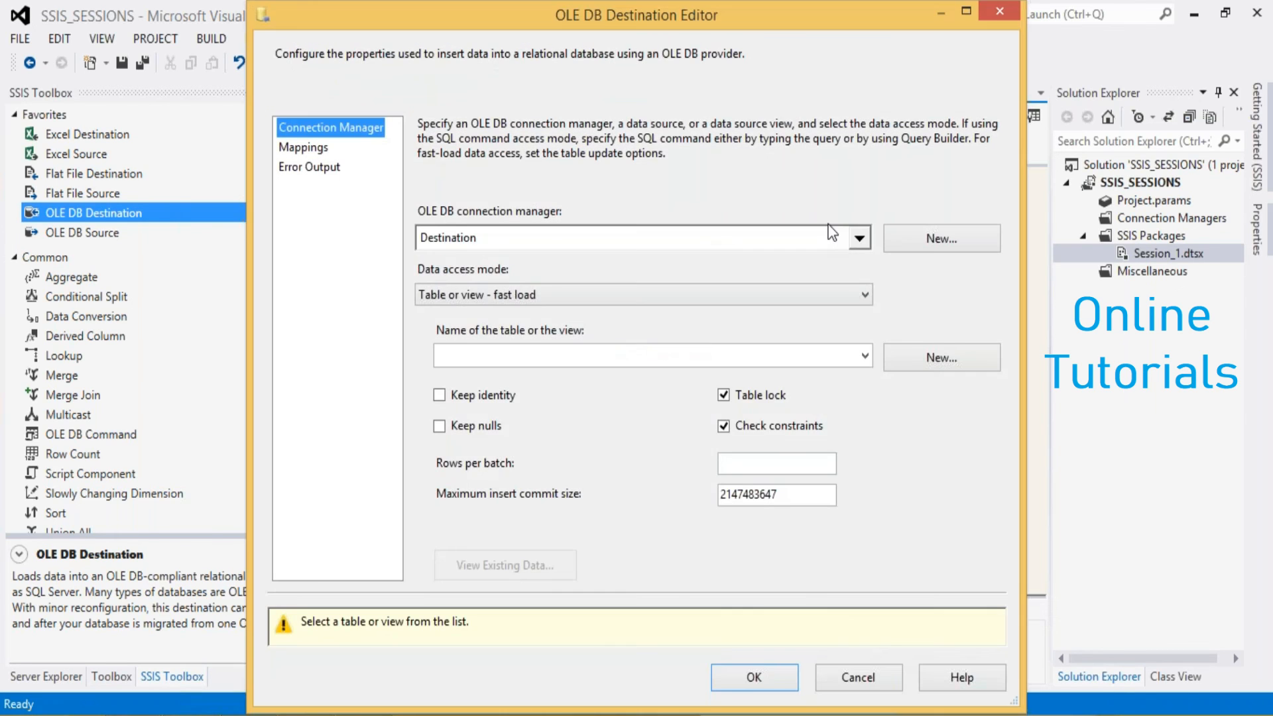
{"action": "left_click", "coordinate": [832, 240]}
{"action": "left_click", "coordinate": [678, 442]}
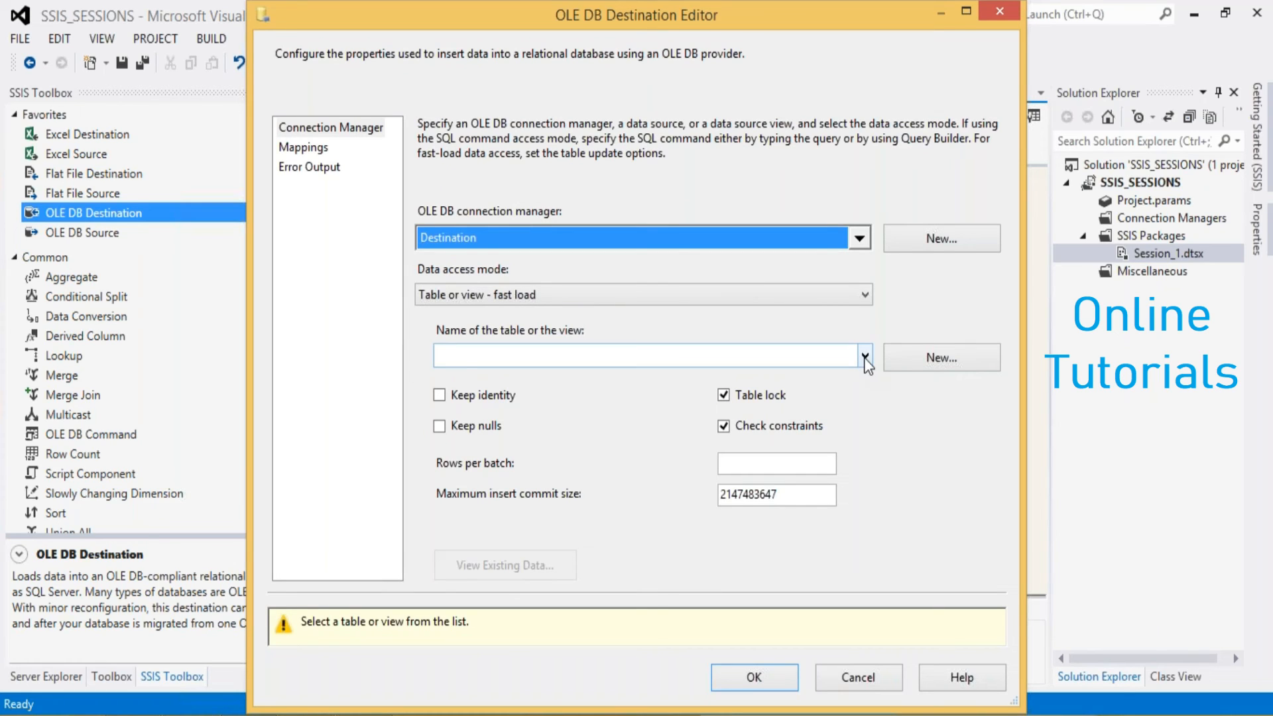
{"action": "left_click", "coordinate": [865, 357]}
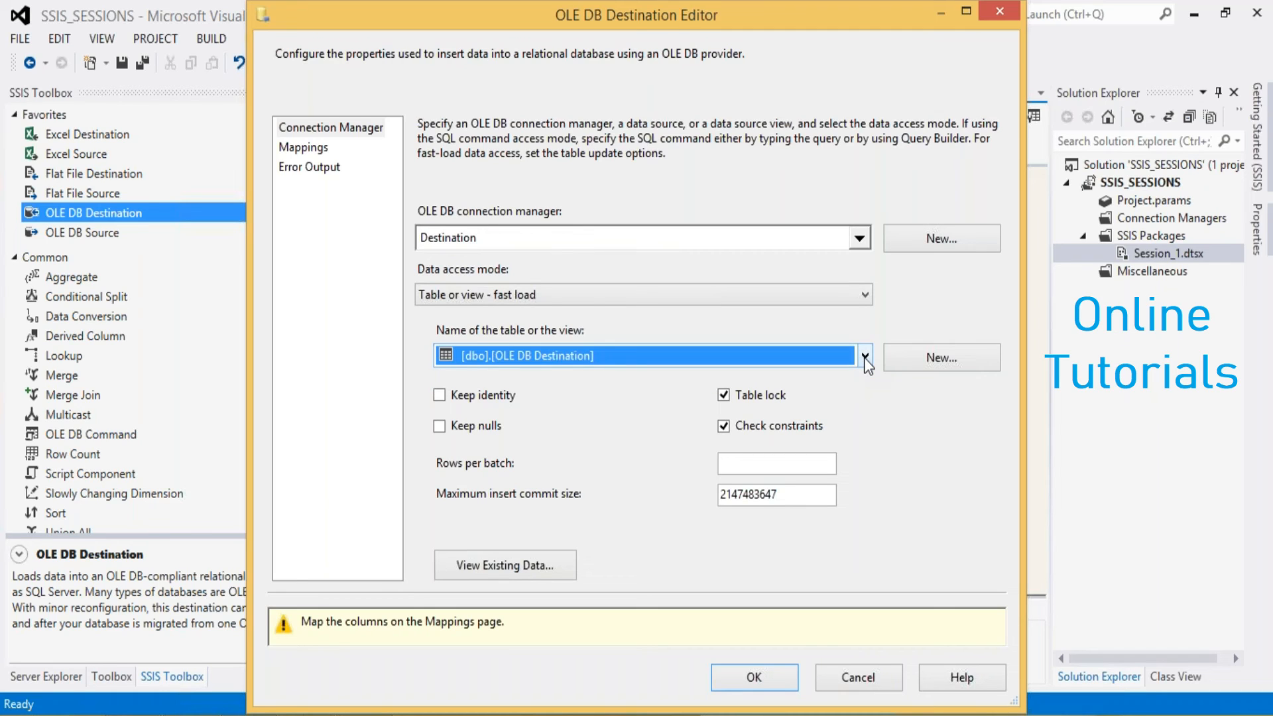
{"action": "left_click", "coordinate": [864, 357]}
{"action": "left_click", "coordinate": [864, 357]}
{"action": "left_click", "coordinate": [865, 356]}
{"action": "left_click", "coordinate": [864, 357]}
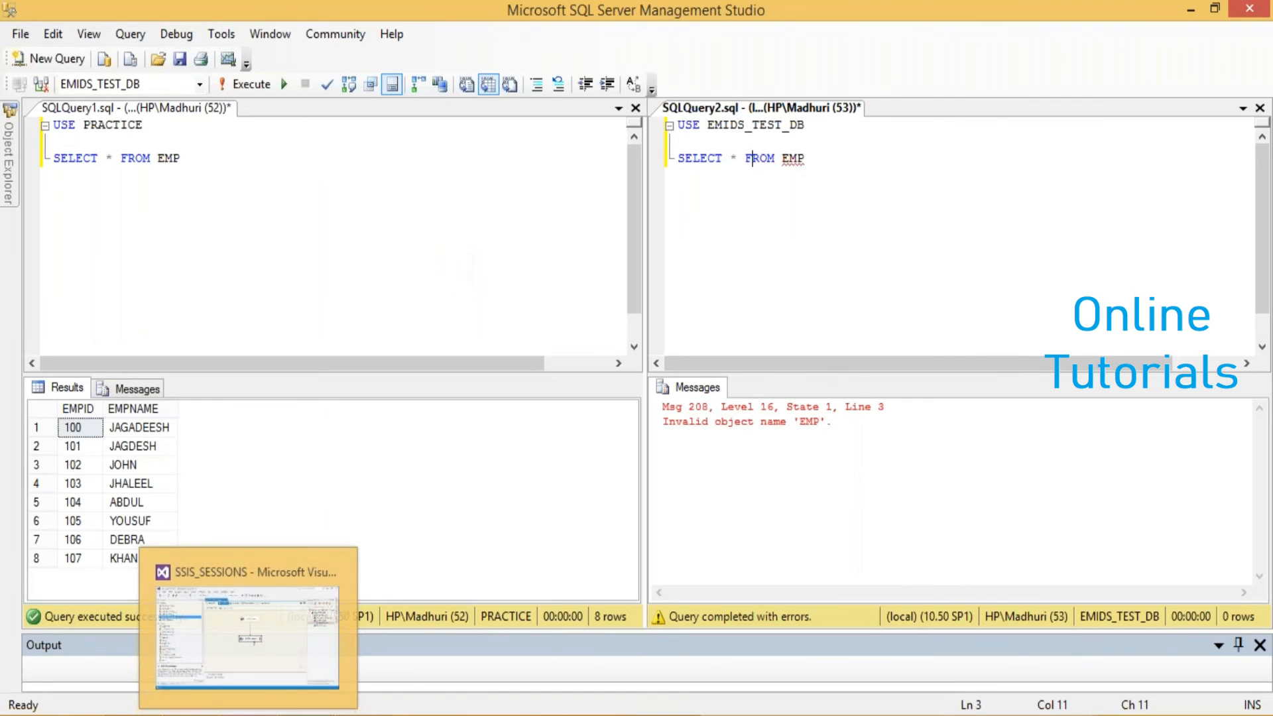
{"action": "left_click", "coordinate": [248, 714]}
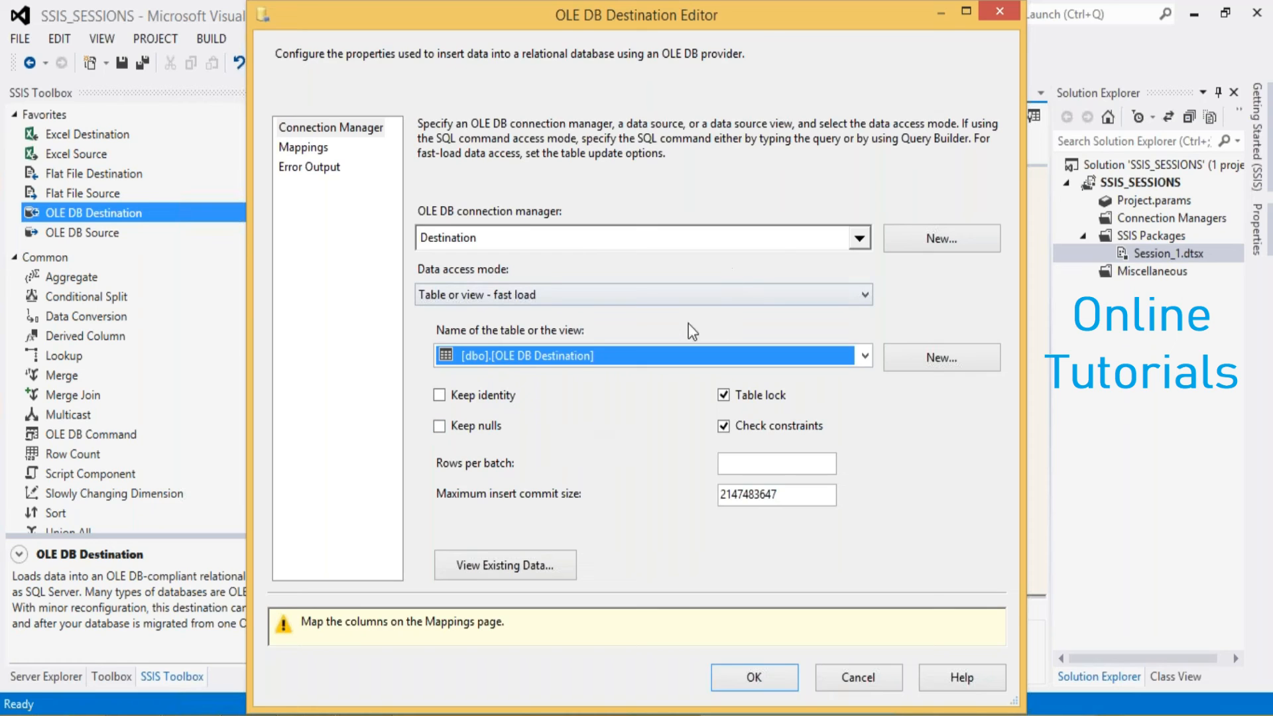
{"action": "left_click", "coordinate": [847, 684]}
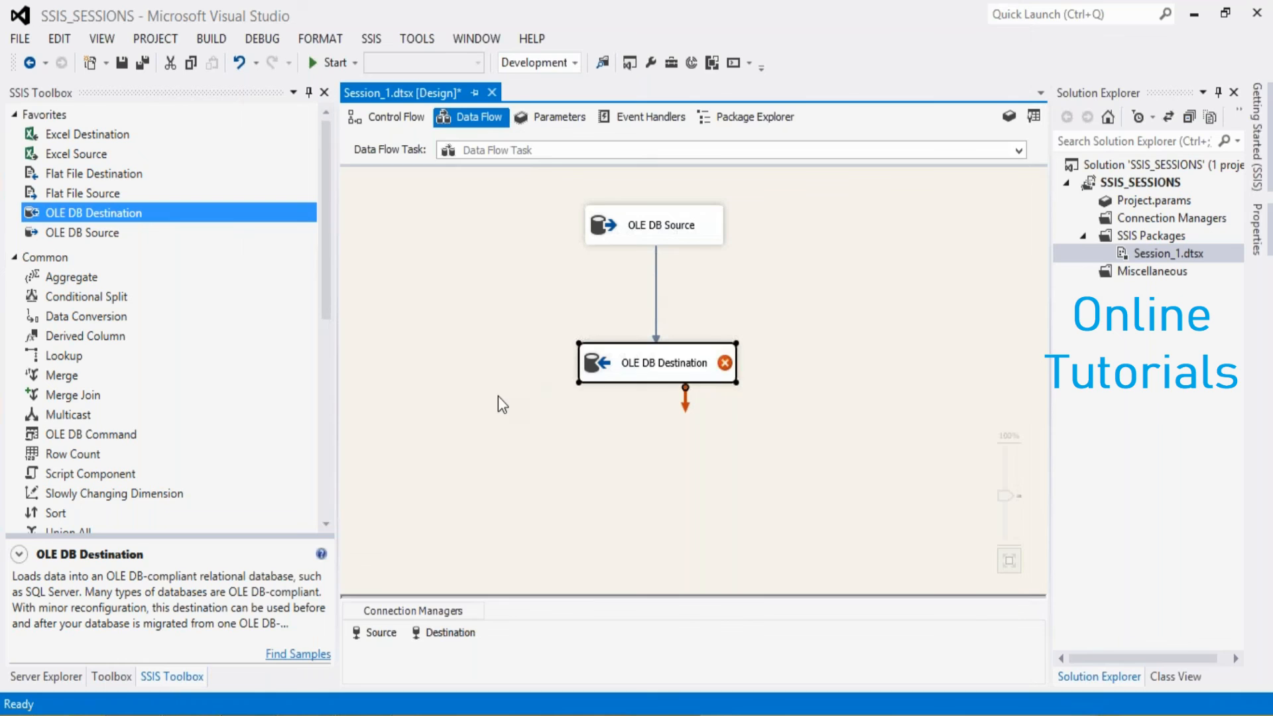
{"action": "left_click", "coordinate": [498, 398]}
- Edit the OLE DB Destination to load into a new table, renaming it emp in the CREATE TABLE script
{"action": "mouse_move", "coordinate": [641, 379]}
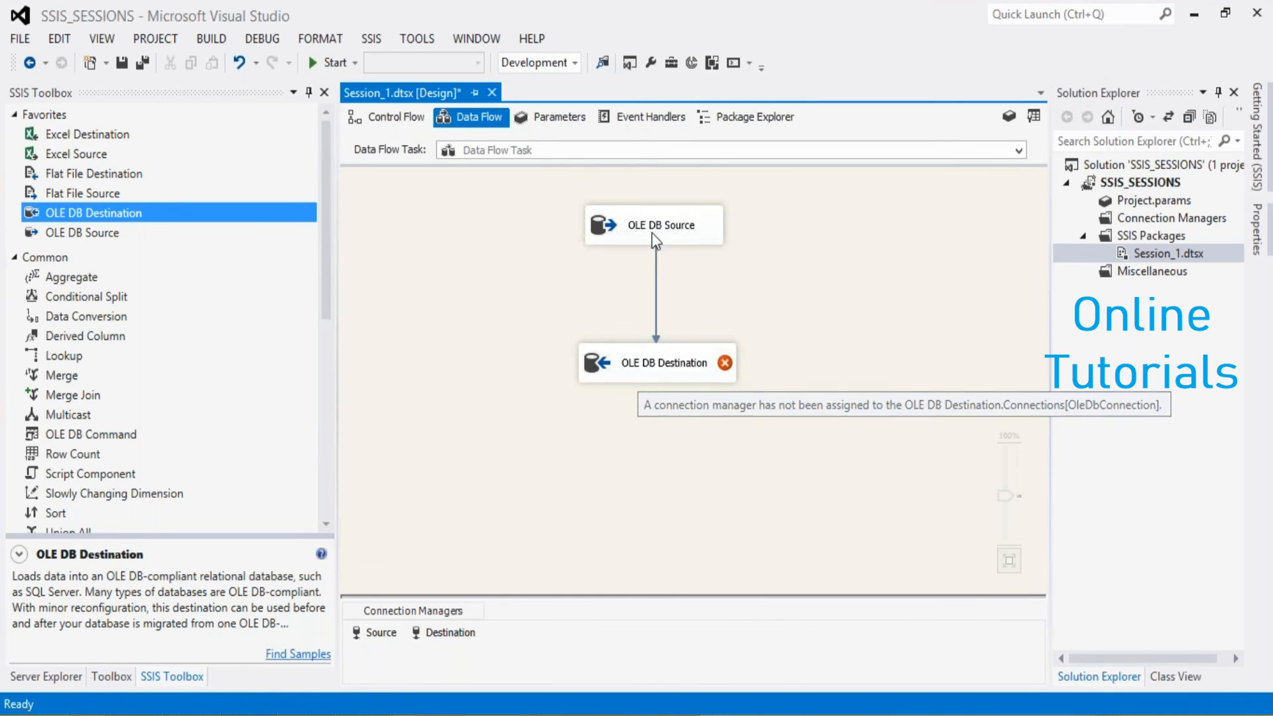
{"action": "left_click", "coordinate": [647, 367]}
{"action": "double_click", "coordinate": [650, 365]}
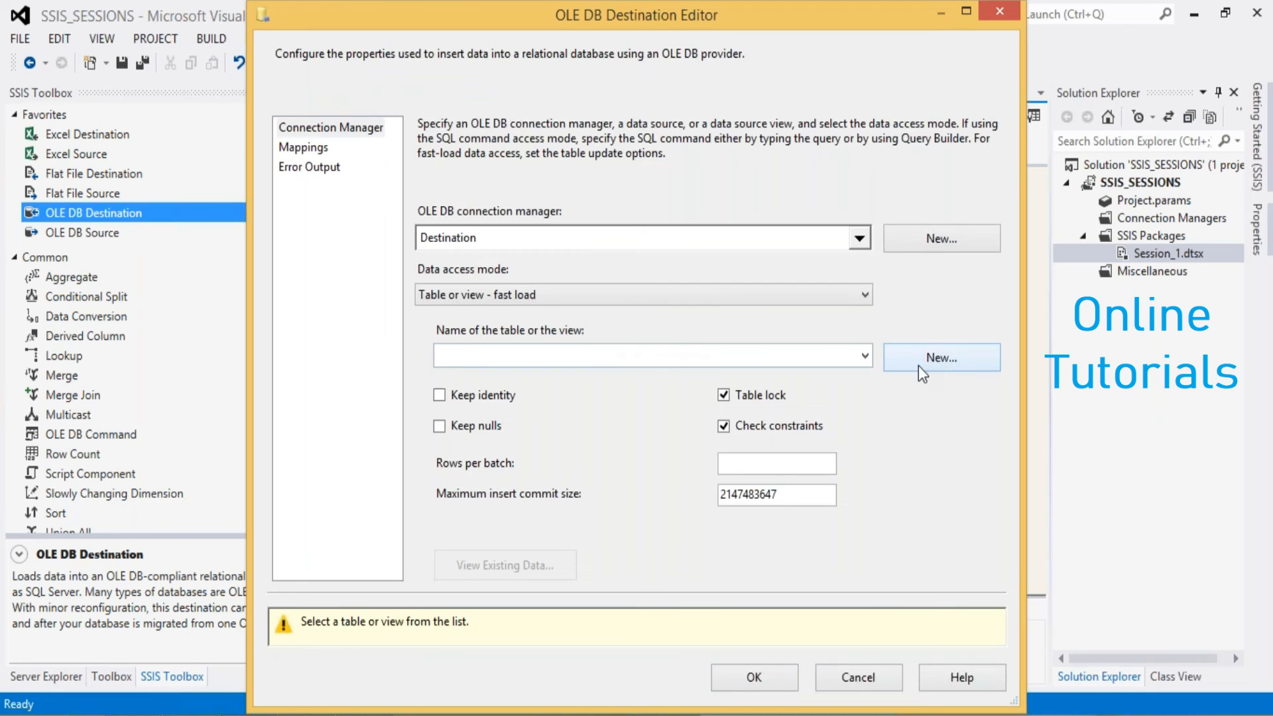
{"action": "left_click", "coordinate": [918, 365]}
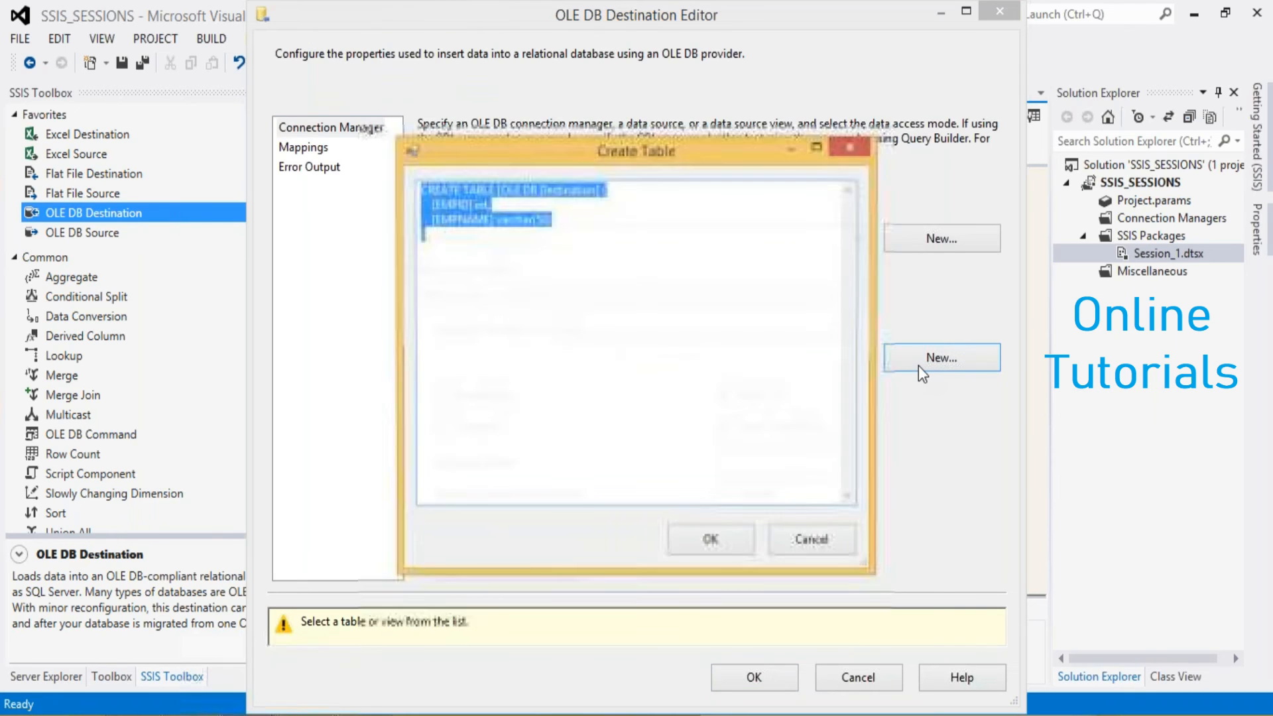
{"action": "left_click", "coordinate": [604, 270]}
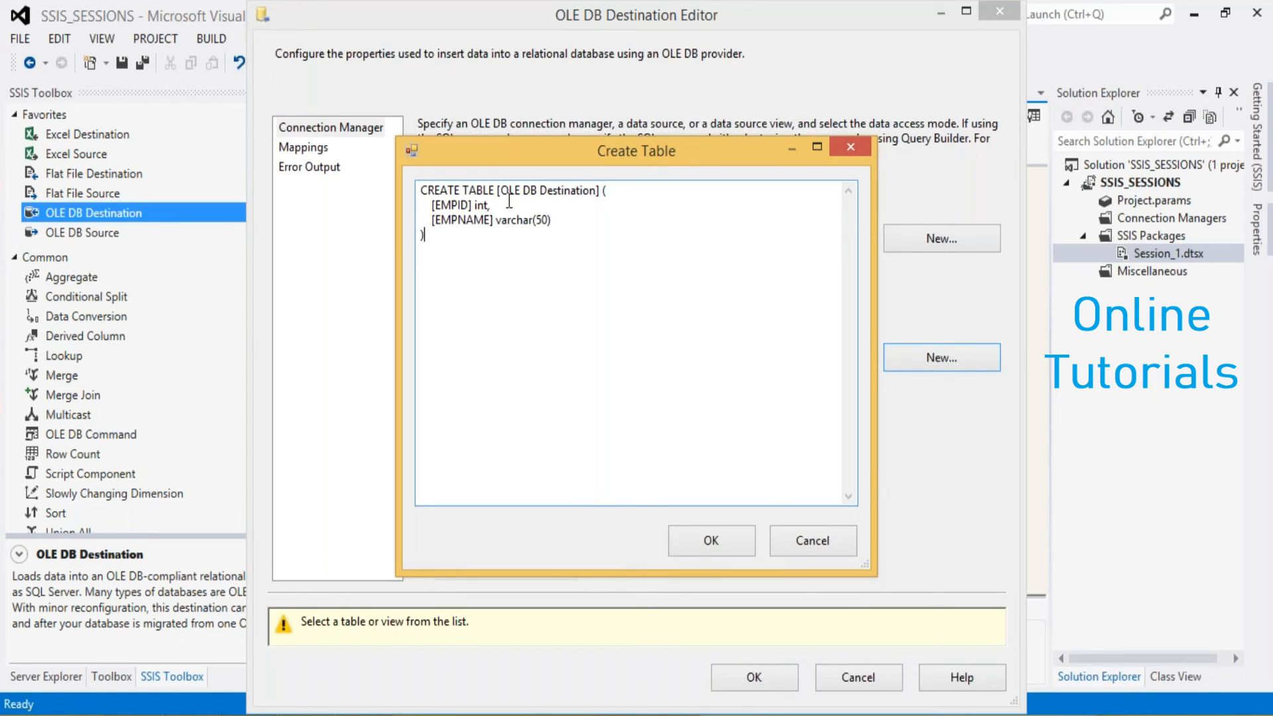
{"action": "left_click_drag", "start_coordinate": [502, 192], "coordinate": [597, 198]}
{"action": "type", "text": "emp"}
{"action": "left_click", "coordinate": [689, 537]}
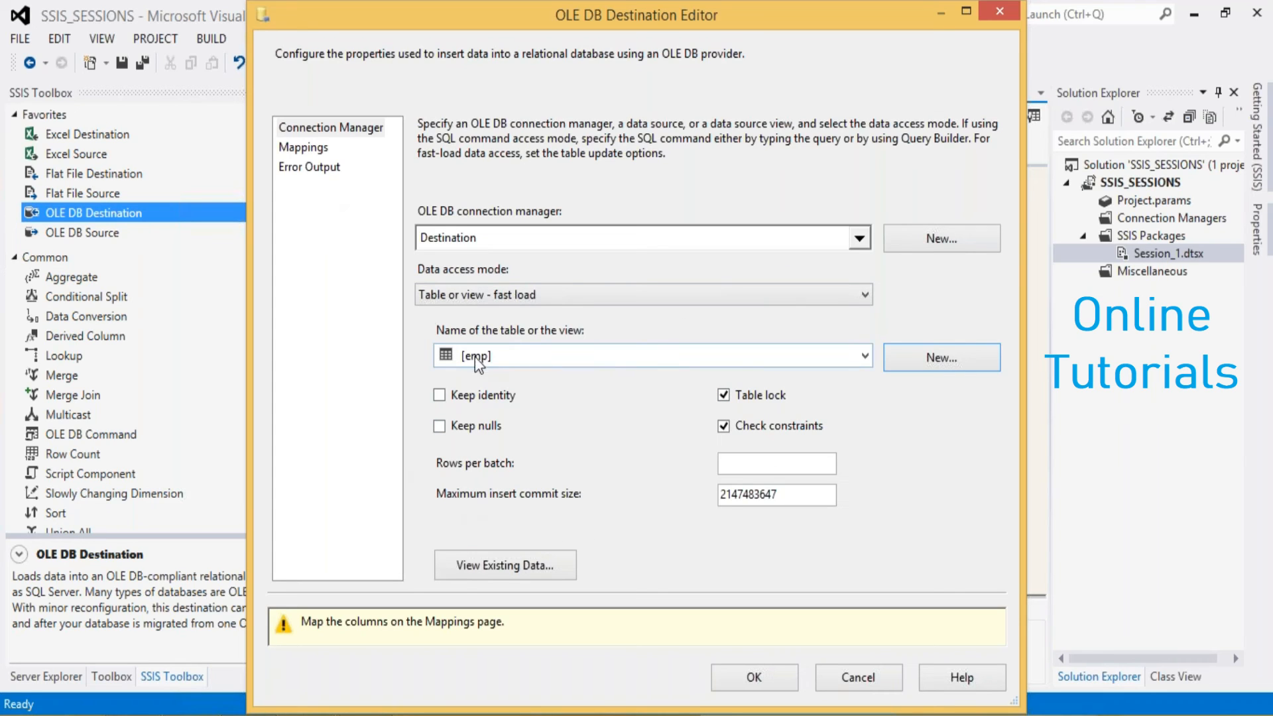
- Remove the EMPID and EMPNAME column mappings of the OLE DB Destination
{"action": "left_click", "coordinate": [304, 147]}
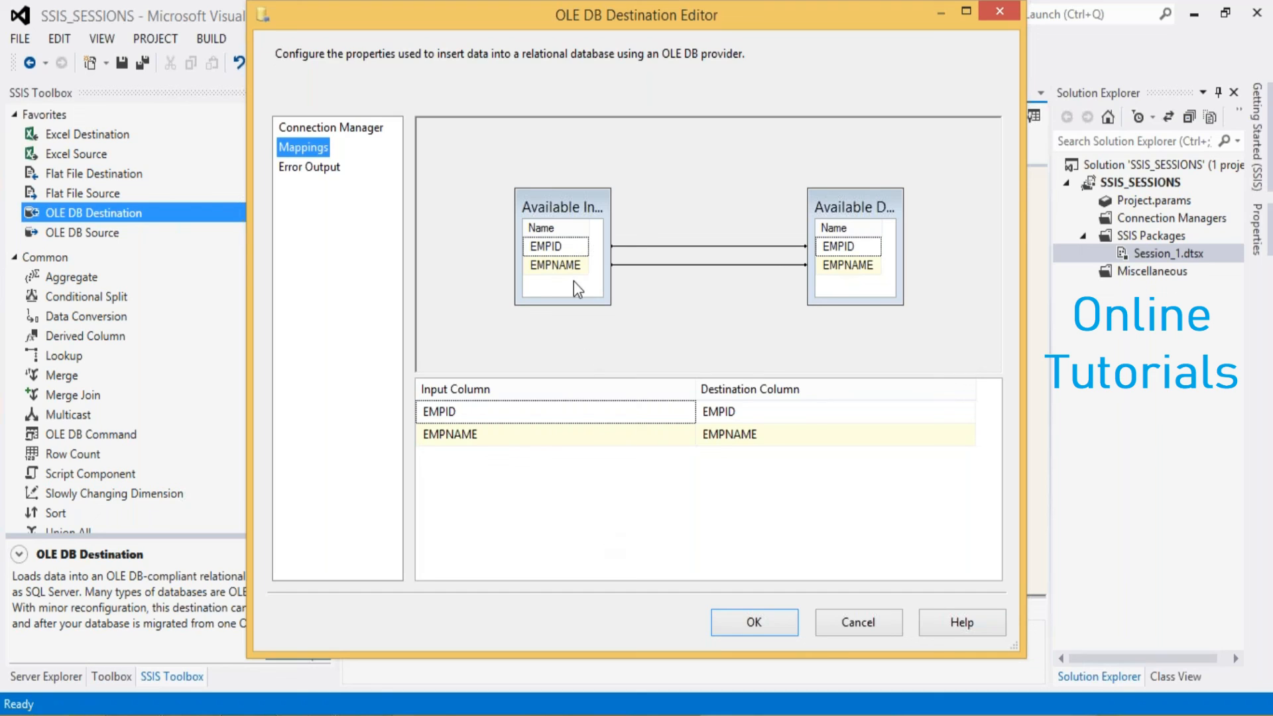
{"action": "left_click", "coordinate": [690, 248]}
{"action": "key", "text": "Delete"}
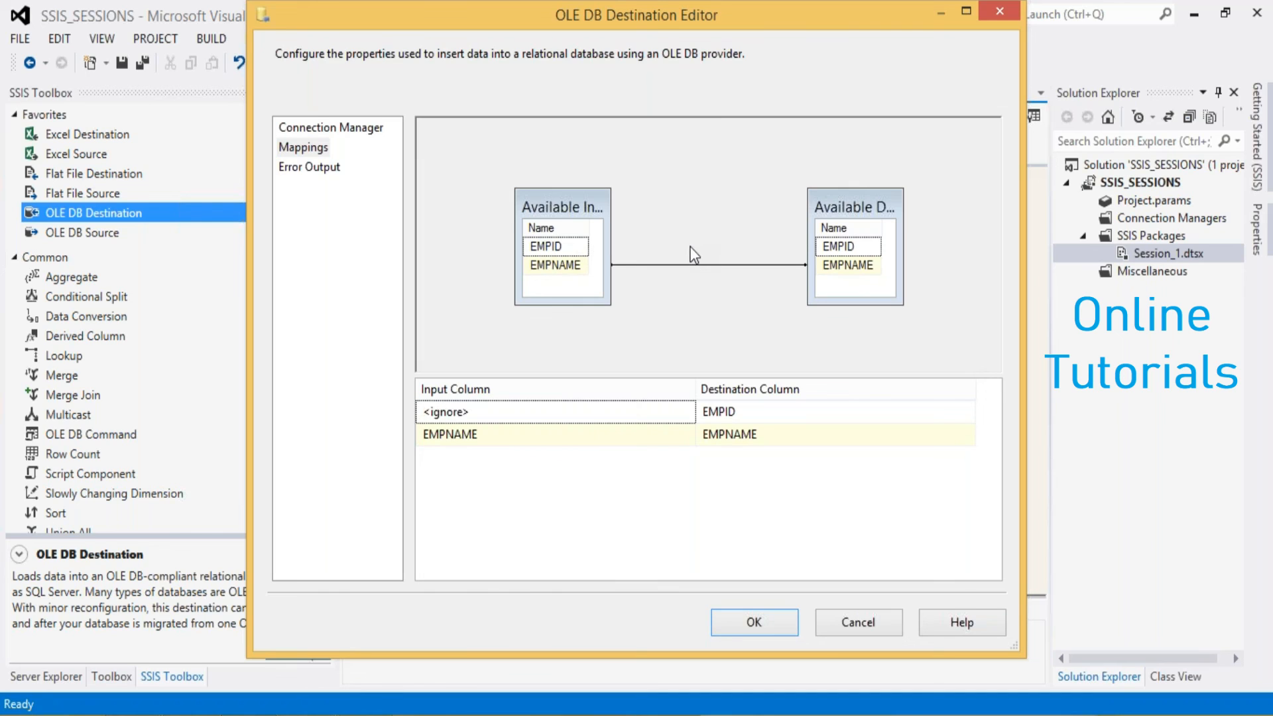
{"action": "left_click", "coordinate": [691, 265]}
{"action": "key", "text": "Delete"}
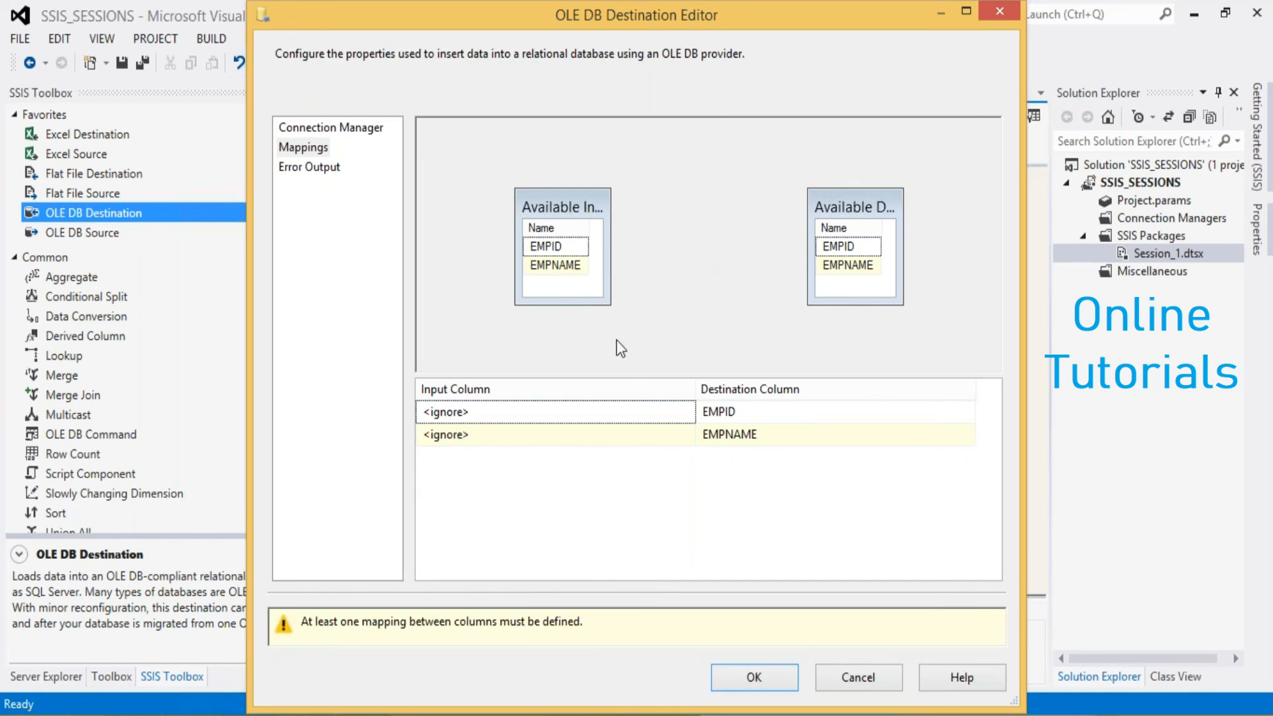
- Map input columns EMPID and EMPNAME to the destination columns of the same names and accept the OLE DB Destination settings
{"action": "left_click", "coordinate": [692, 417]}
{"action": "left_click", "coordinate": [688, 412]}
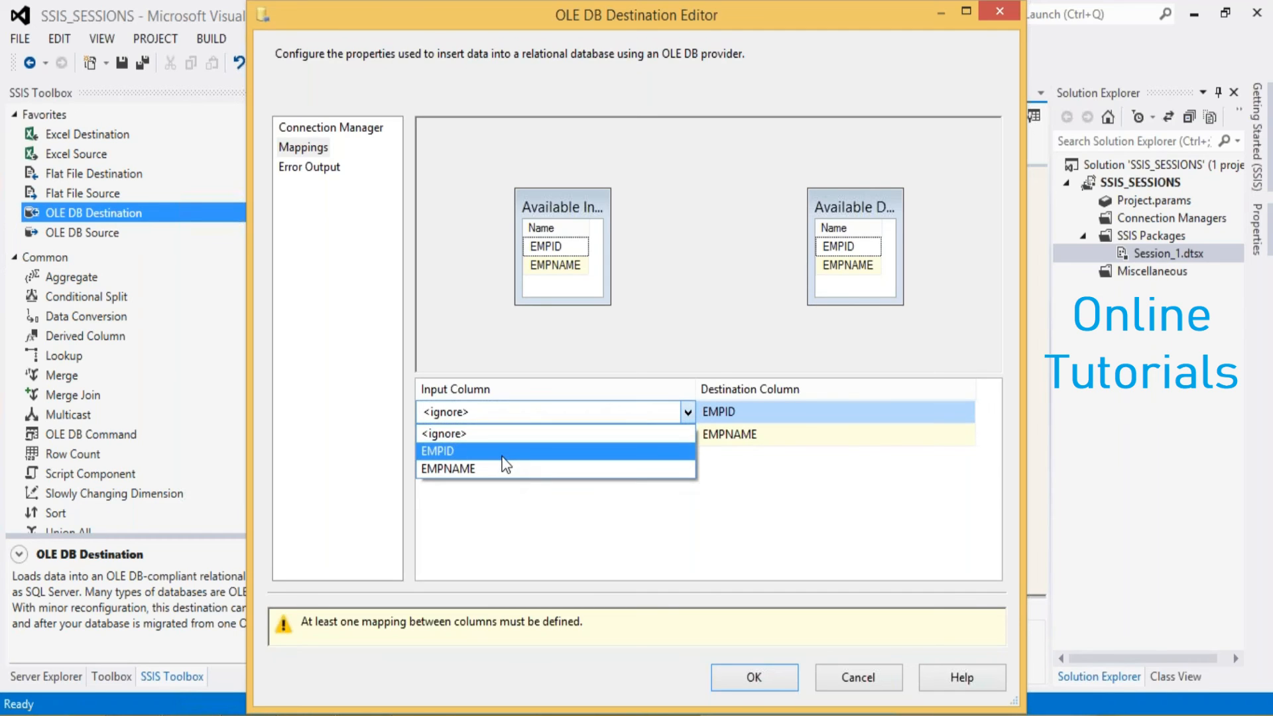
{"action": "left_click", "coordinate": [465, 451]}
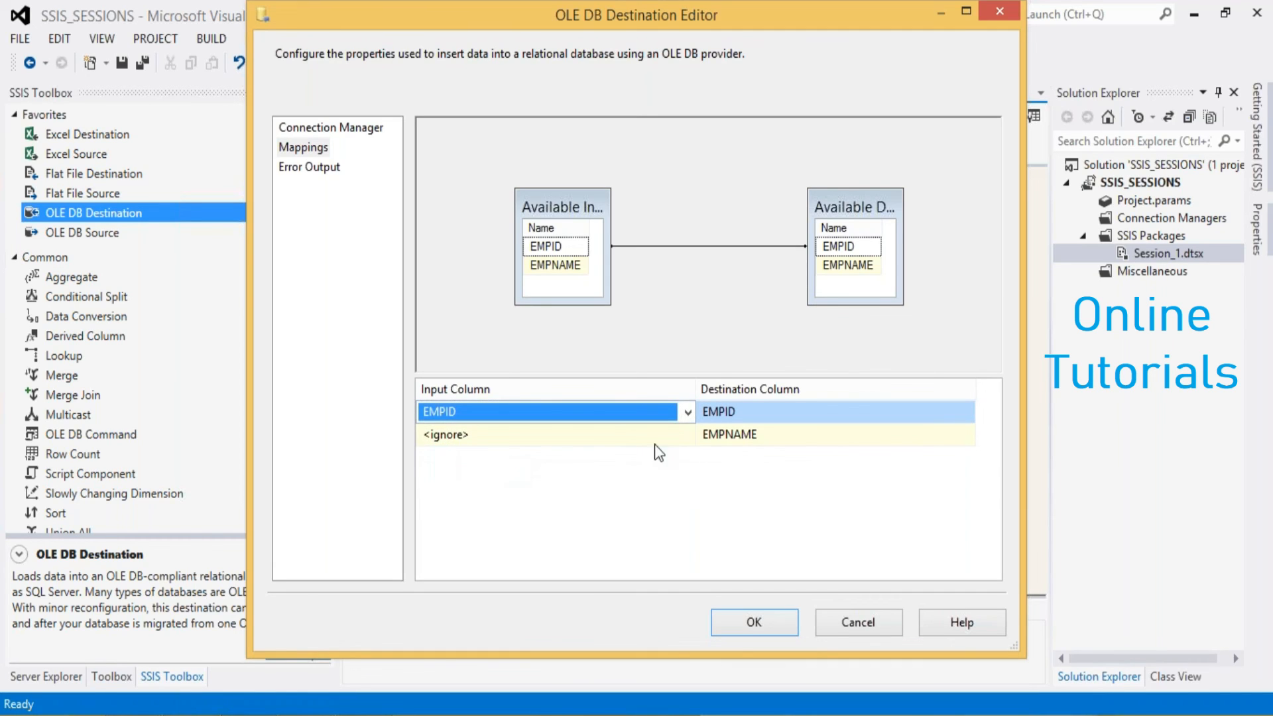
{"action": "left_click", "coordinate": [675, 444]}
{"action": "left_click", "coordinate": [688, 437]}
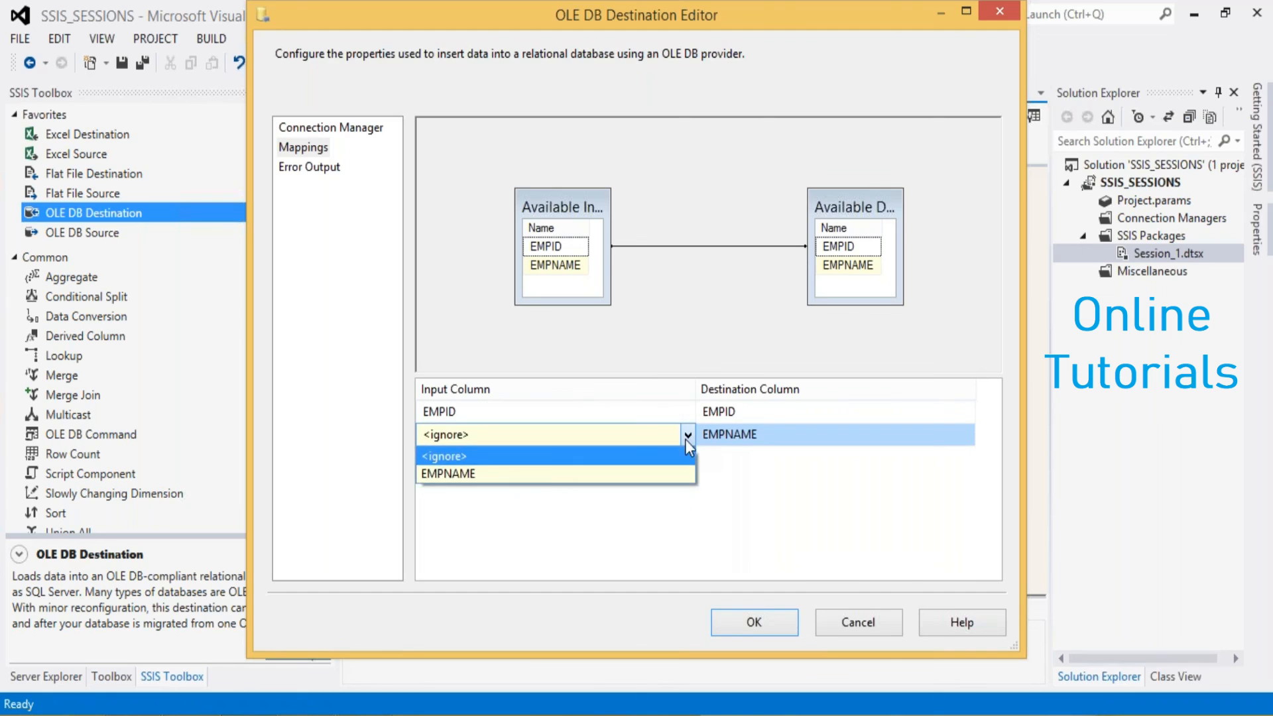
{"action": "left_click", "coordinate": [549, 476]}
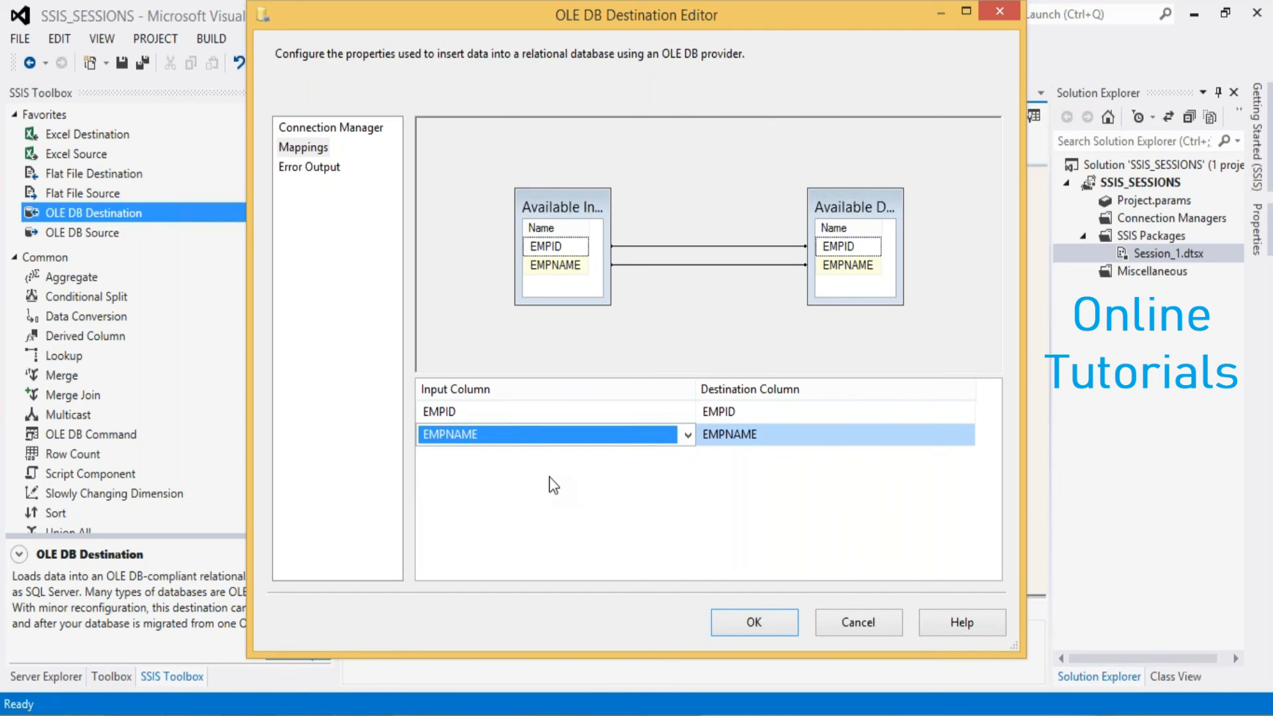
{"action": "left_click", "coordinate": [735, 619]}
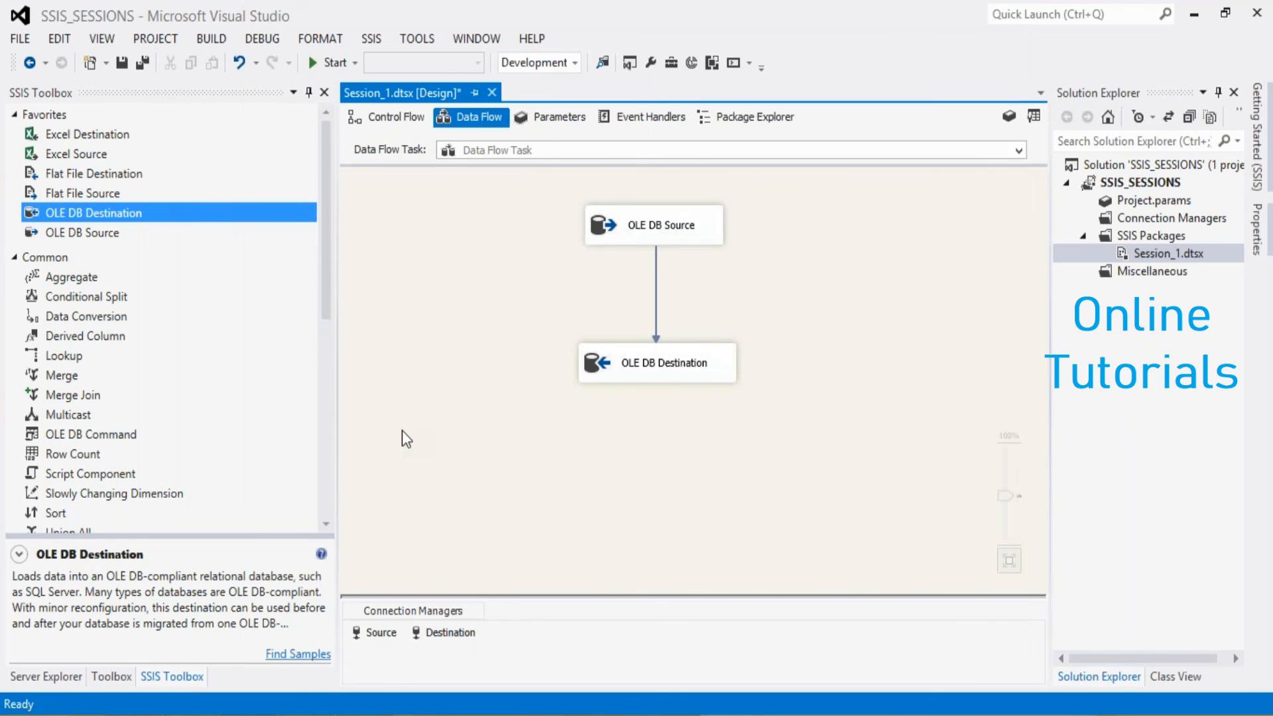
- Save the package, view its control flow and reopen the Data Flow Task
{"action": "key", "text": "ctrl+s"}
{"action": "left_click", "coordinate": [396, 117]}
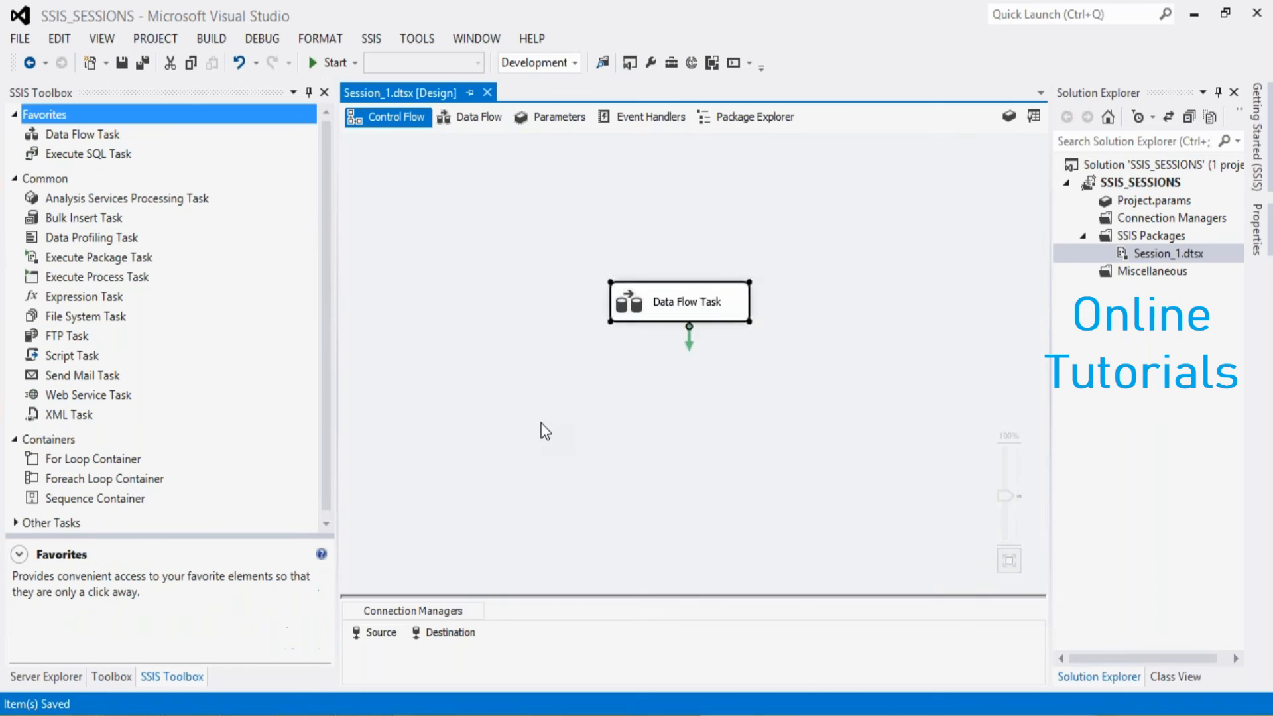
{"action": "double_click", "coordinate": [667, 305]}
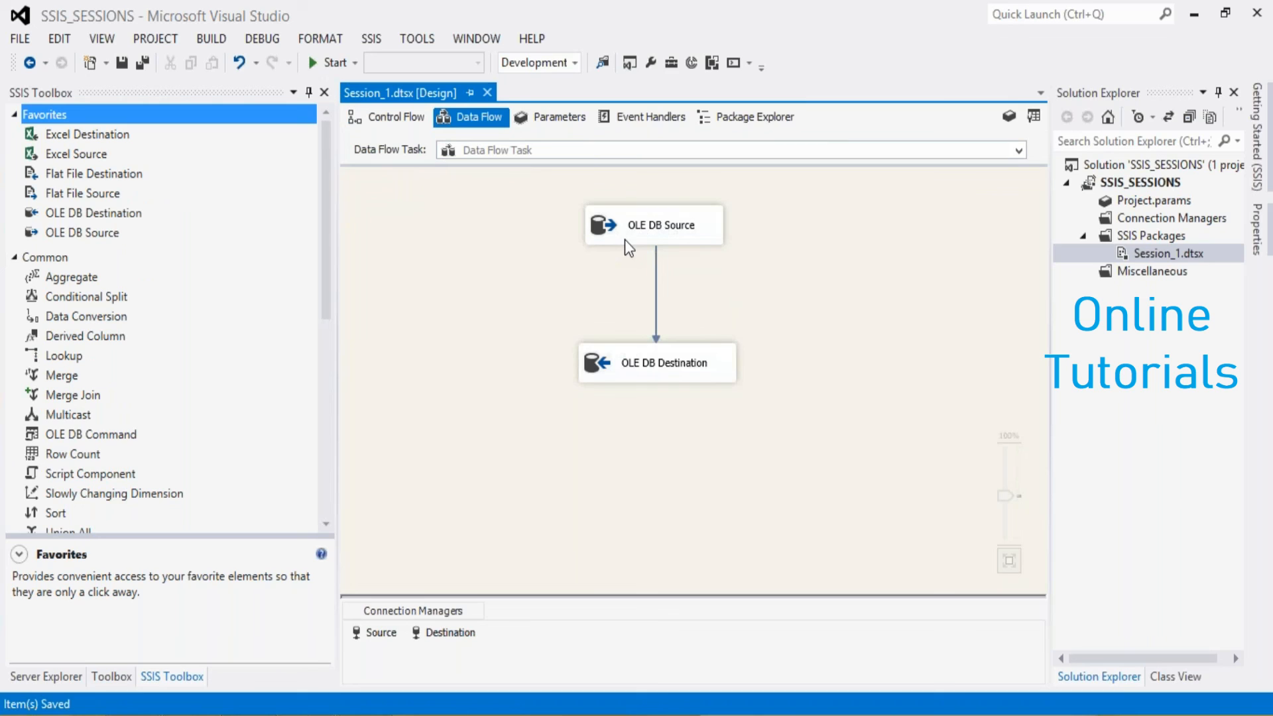
- Shift the OLE DB Destination and OLE DB Source slightly sideways, keeping their connecting path straight
{"action": "left_click", "coordinate": [648, 371]}
{"action": "left_click_drag", "start_coordinate": [651, 364], "coordinate": [655, 364]}
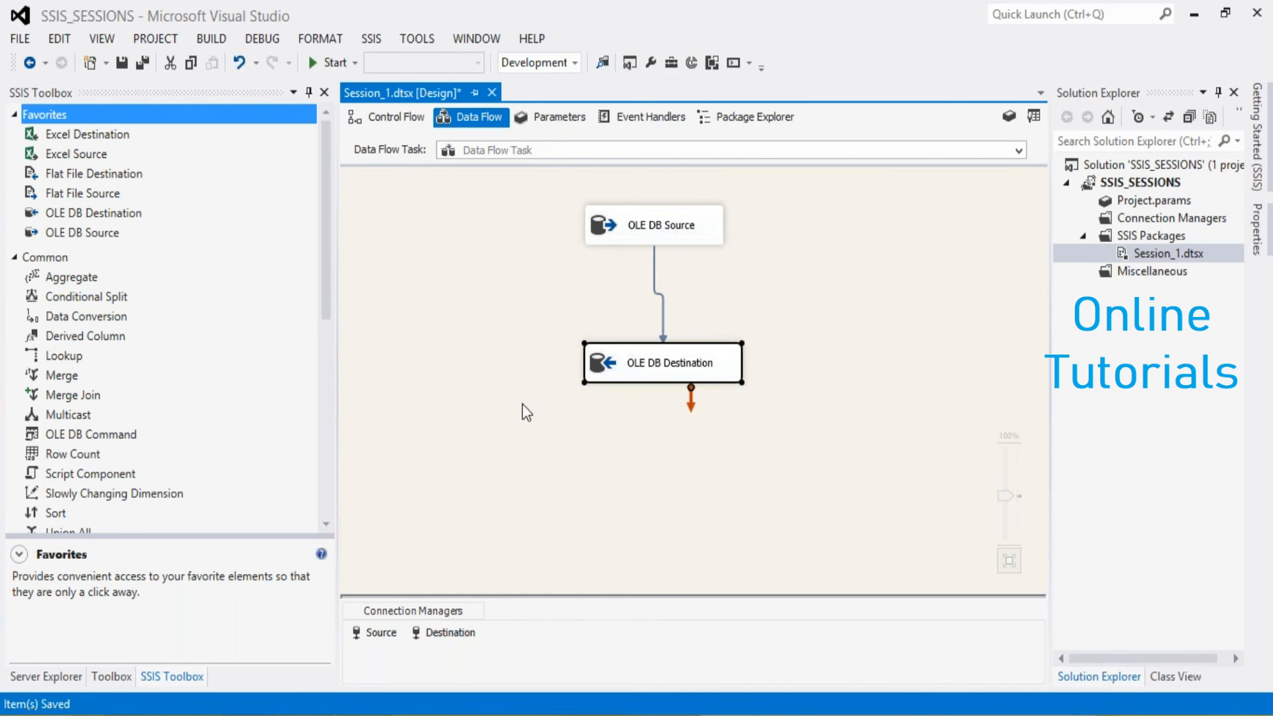
{"action": "left_click", "coordinate": [636, 224]}
{"action": "left_click_drag", "start_coordinate": [638, 221], "coordinate": [645, 221]}
{"action": "left_click", "coordinate": [474, 364]}
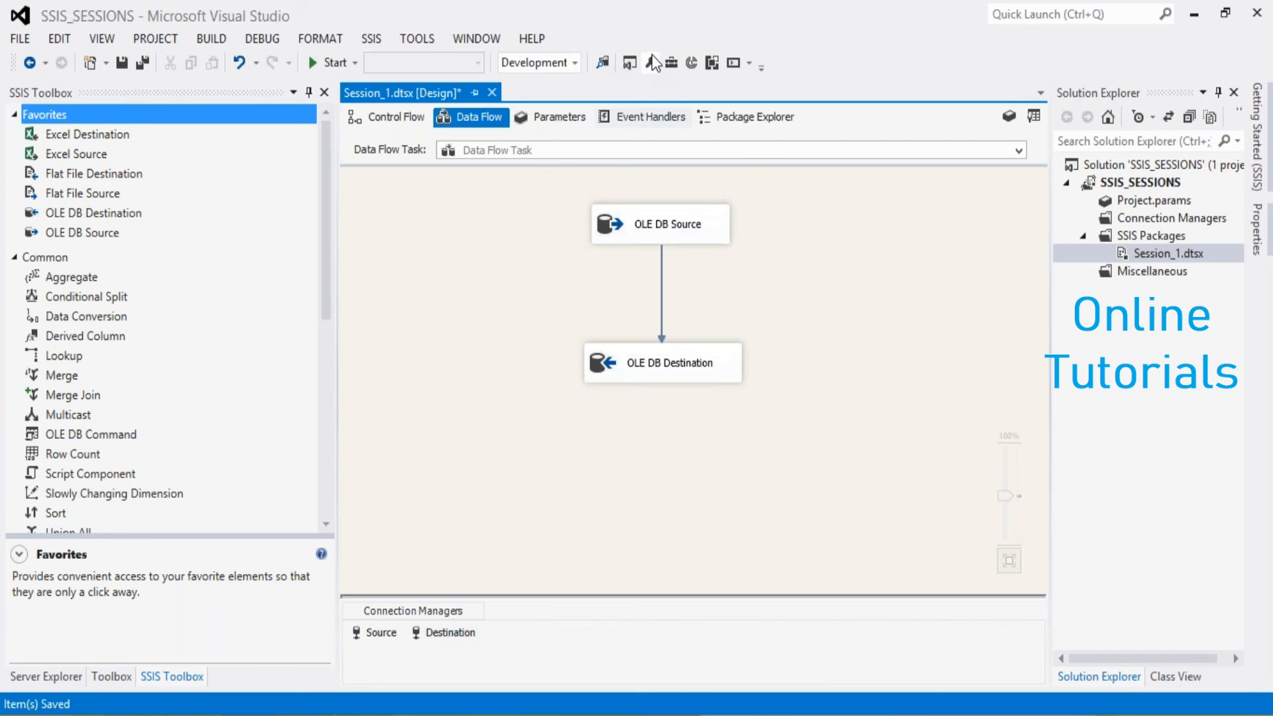
- Review the connection and table settings of the OLE DB Source and OLE DB Destination, closing both editors without changes
{"action": "left_click", "coordinate": [625, 233]}
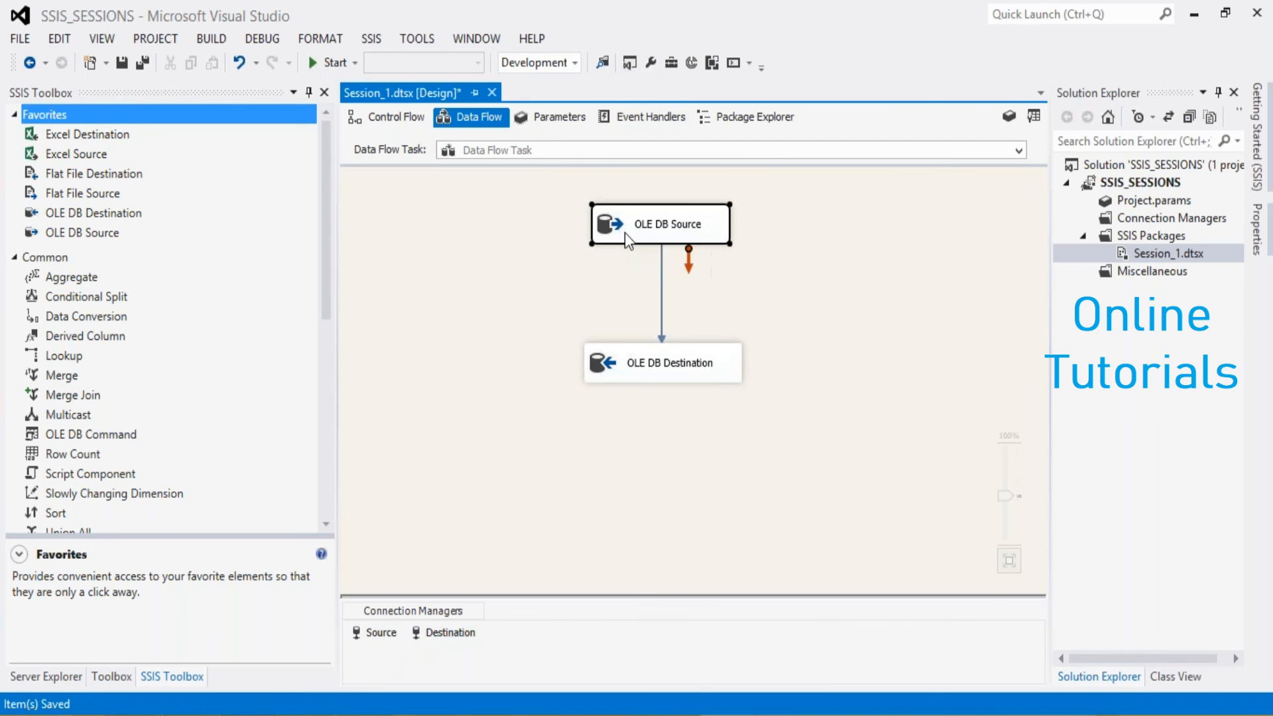
{"action": "double_click", "coordinate": [624, 233]}
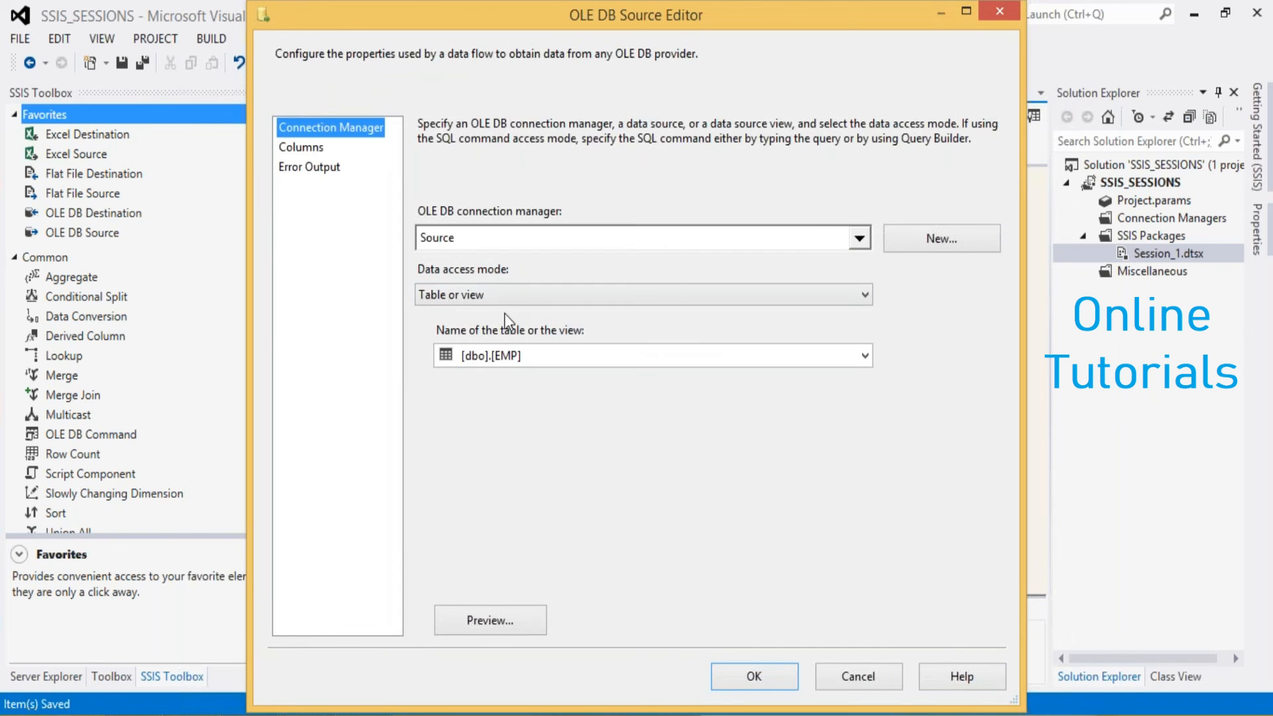
{"action": "left_click", "coordinate": [841, 668]}
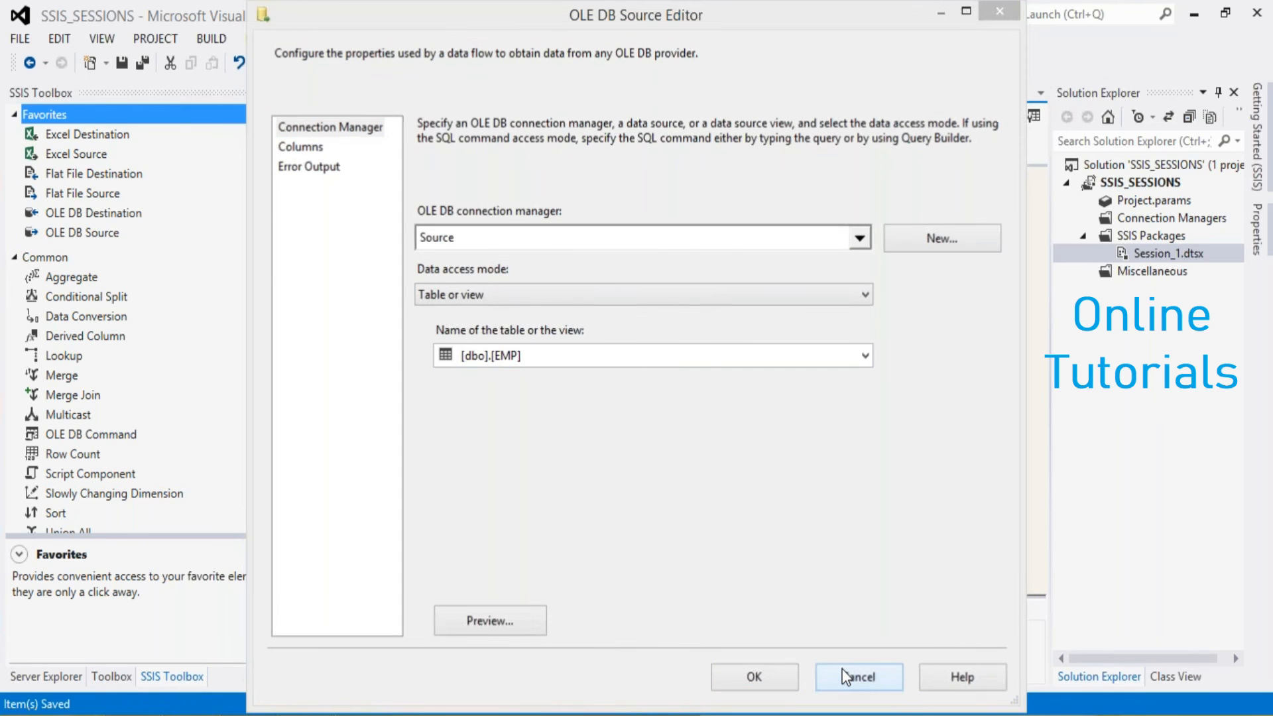
{"action": "double_click", "coordinate": [670, 363]}
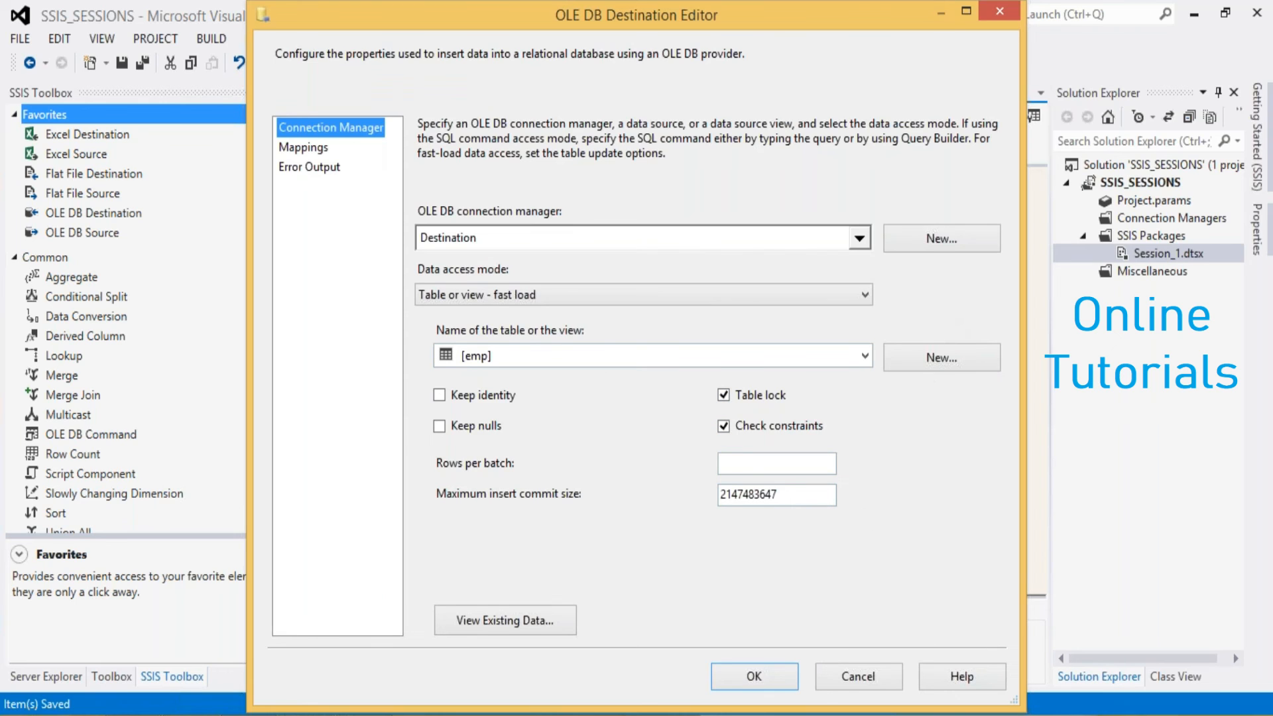
{"action": "left_click", "coordinate": [831, 688]}
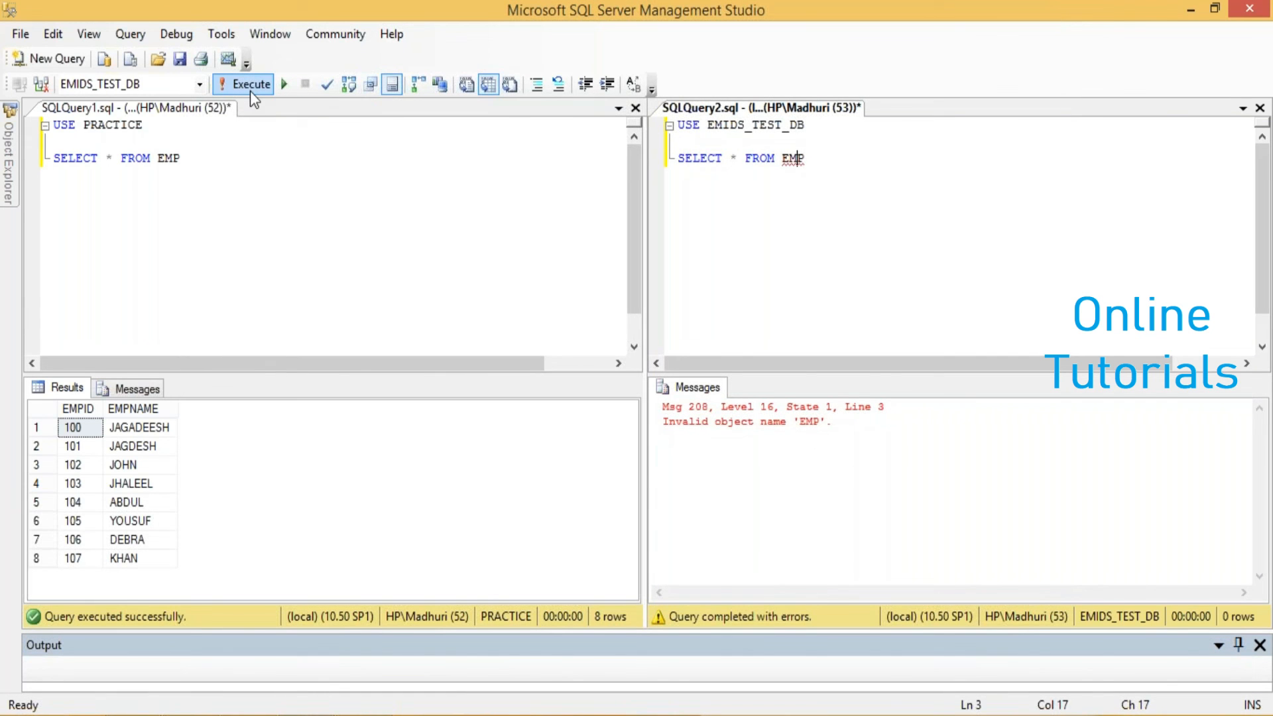
- Run SELECT * FROM EMP against EMIDS_TEST_DB in SQL Server Management Studio to check the destination table's contents
{"action": "left_click", "coordinate": [251, 91]}
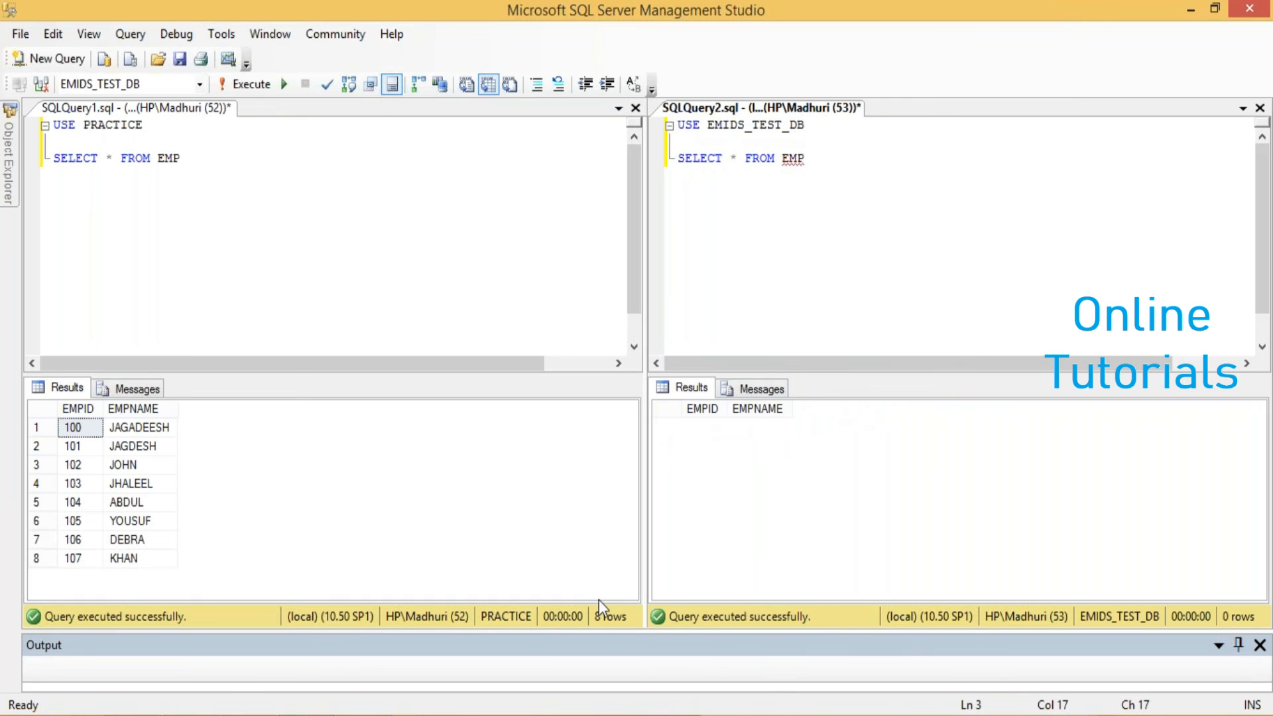
{"action": "key", "text": "alt+Tab"}
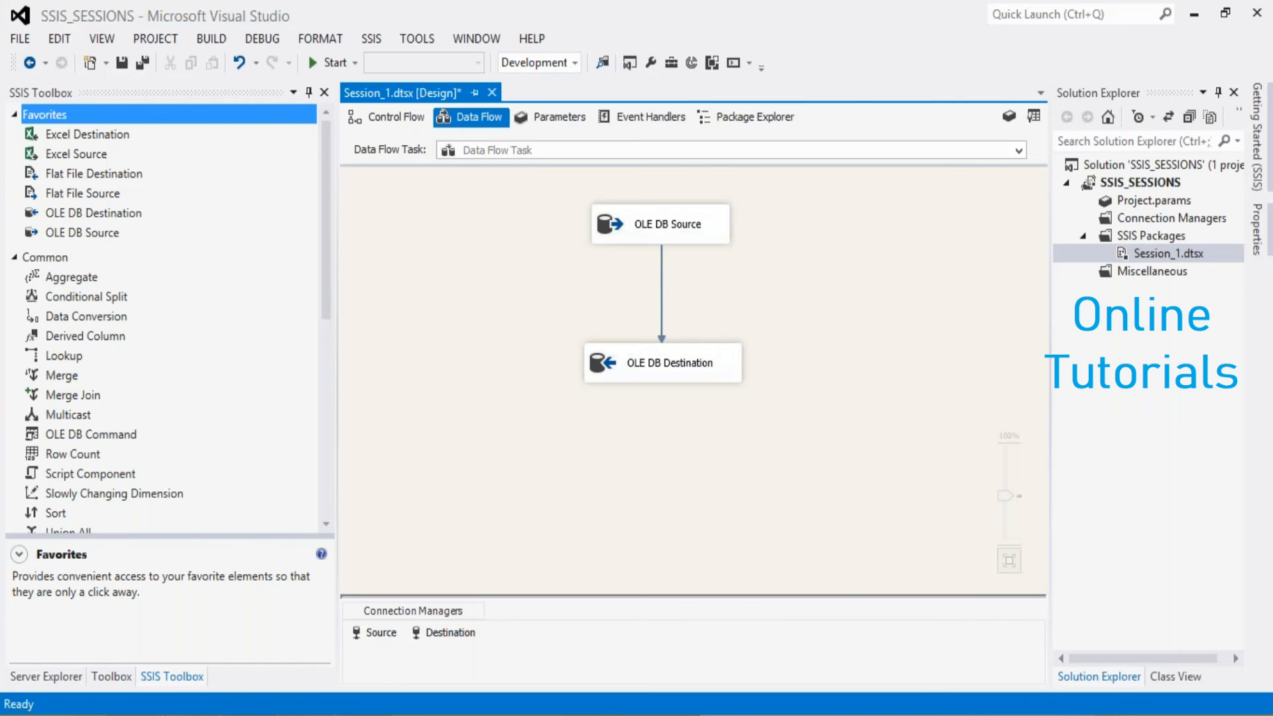
{"action": "key", "text": "alt+Tab"}
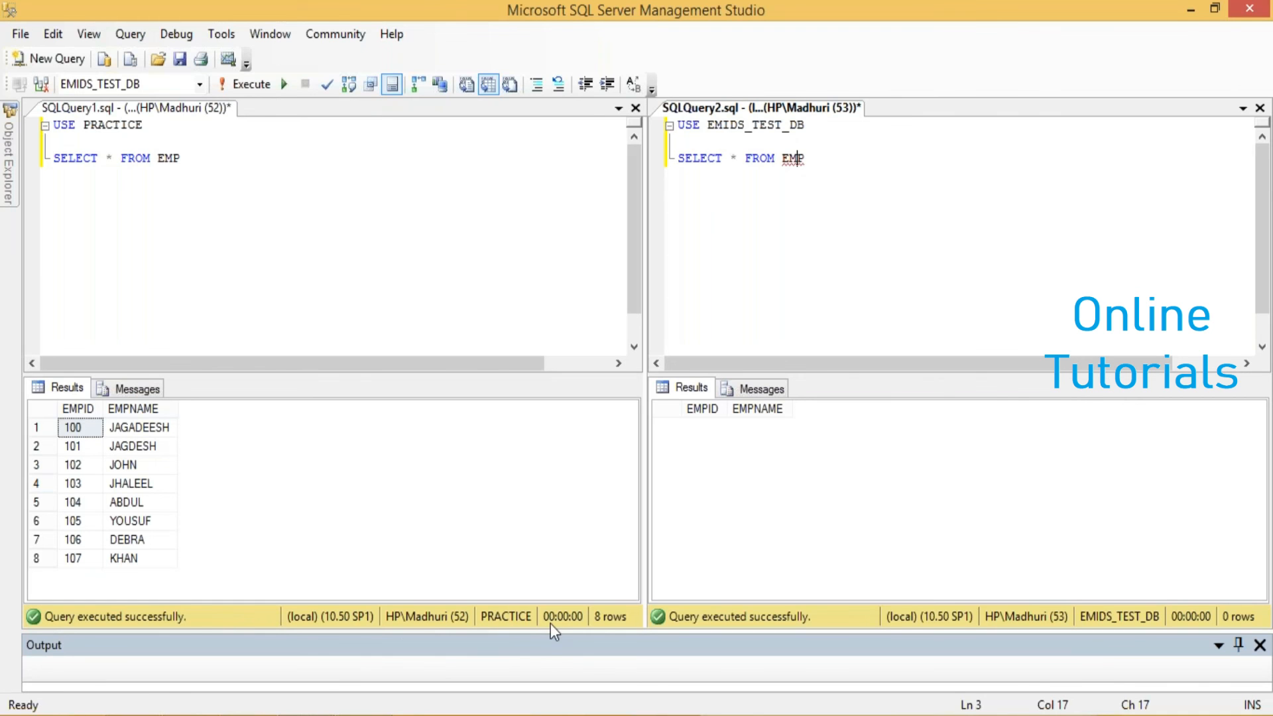
{"action": "left_click", "coordinate": [780, 159]}
{"action": "left_click", "coordinate": [238, 84]}
- Switch back to Visual Studio and execute the Session_1.dtsx package
{"action": "key", "text": "alt+Tab"}
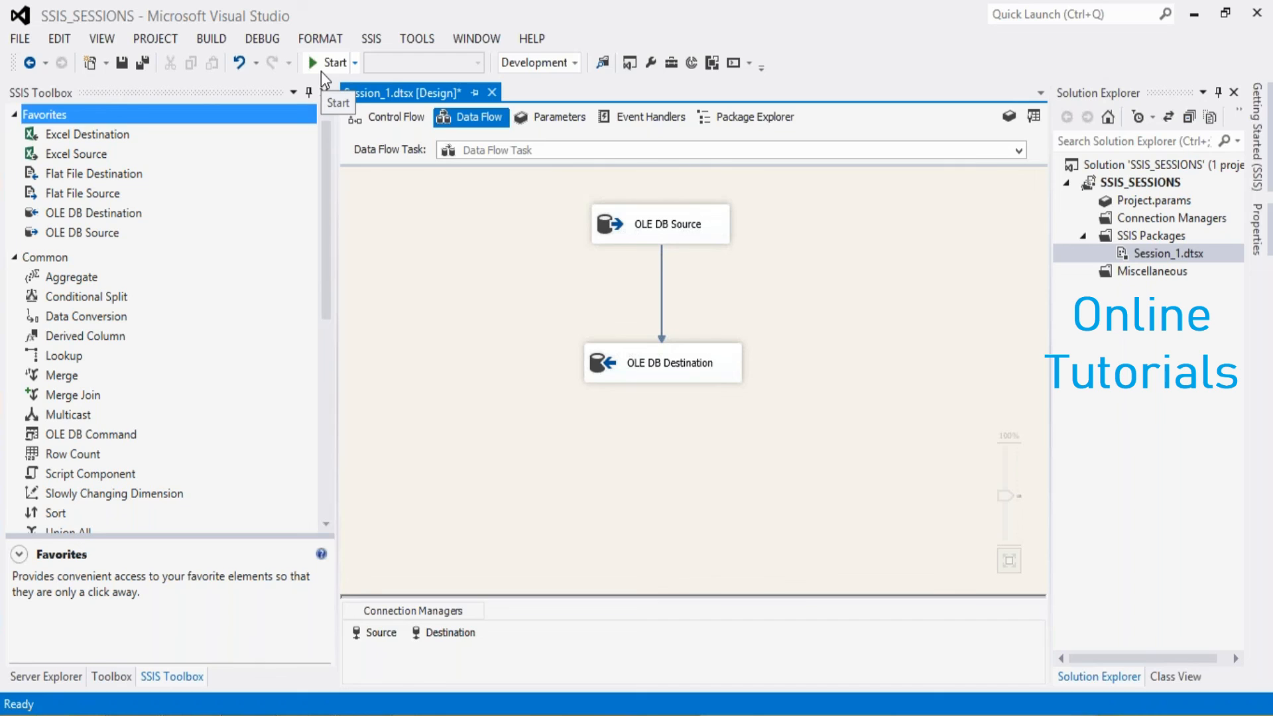
{"action": "right_click", "coordinate": [1143, 252]}
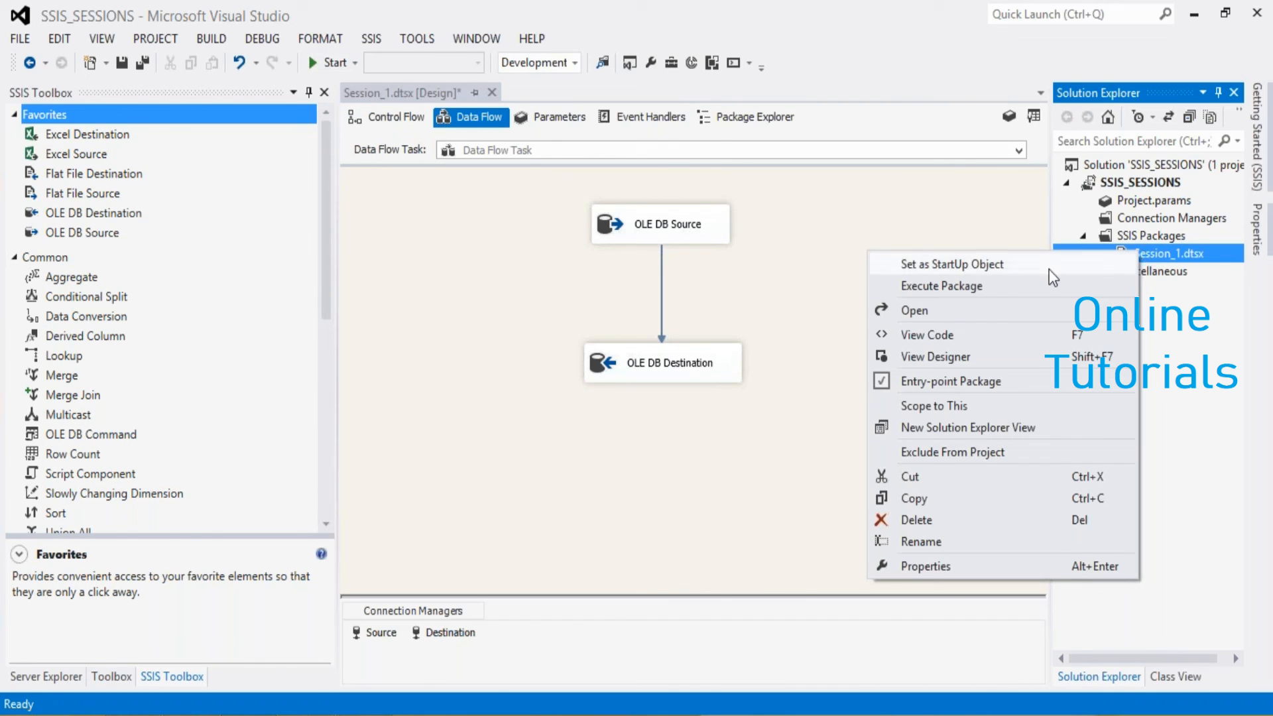
{"action": "left_click", "coordinate": [946, 287]}
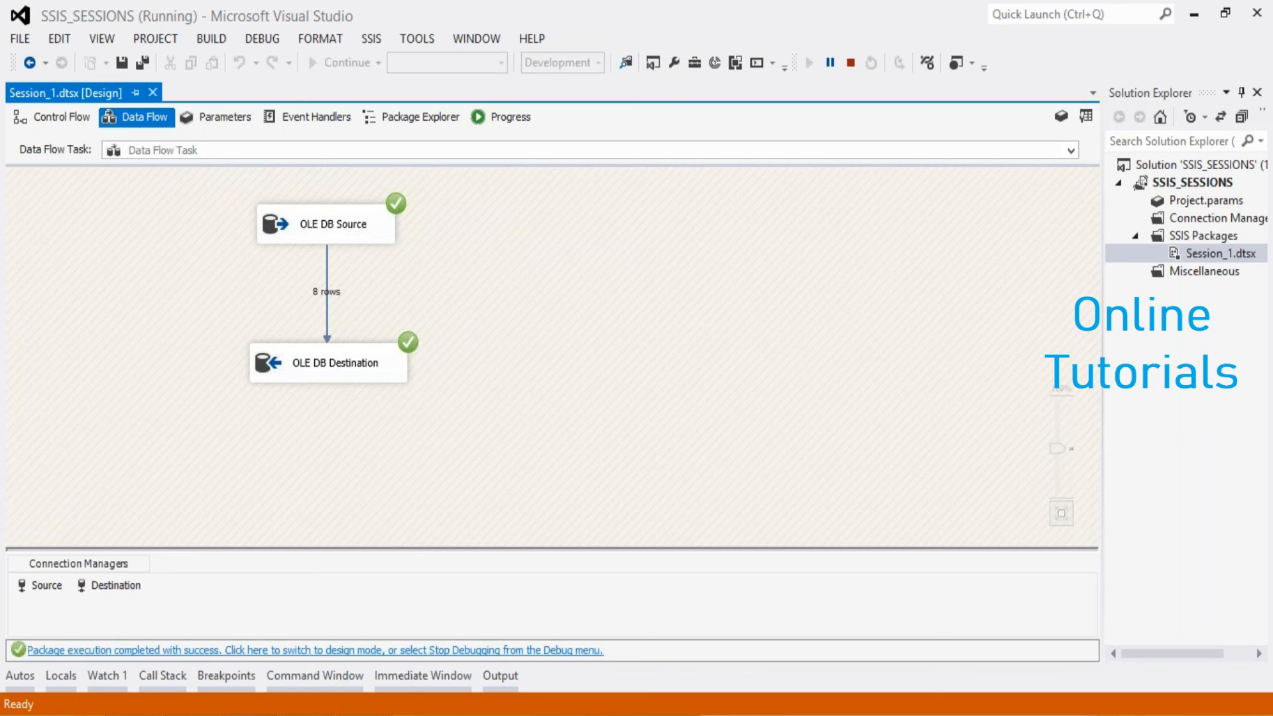
- Examine the CREATE TABLE script offered for a new table in the OLE DB Destination, closing it and the editor without changes
{"action": "mouse_move", "coordinate": [306, 713]}
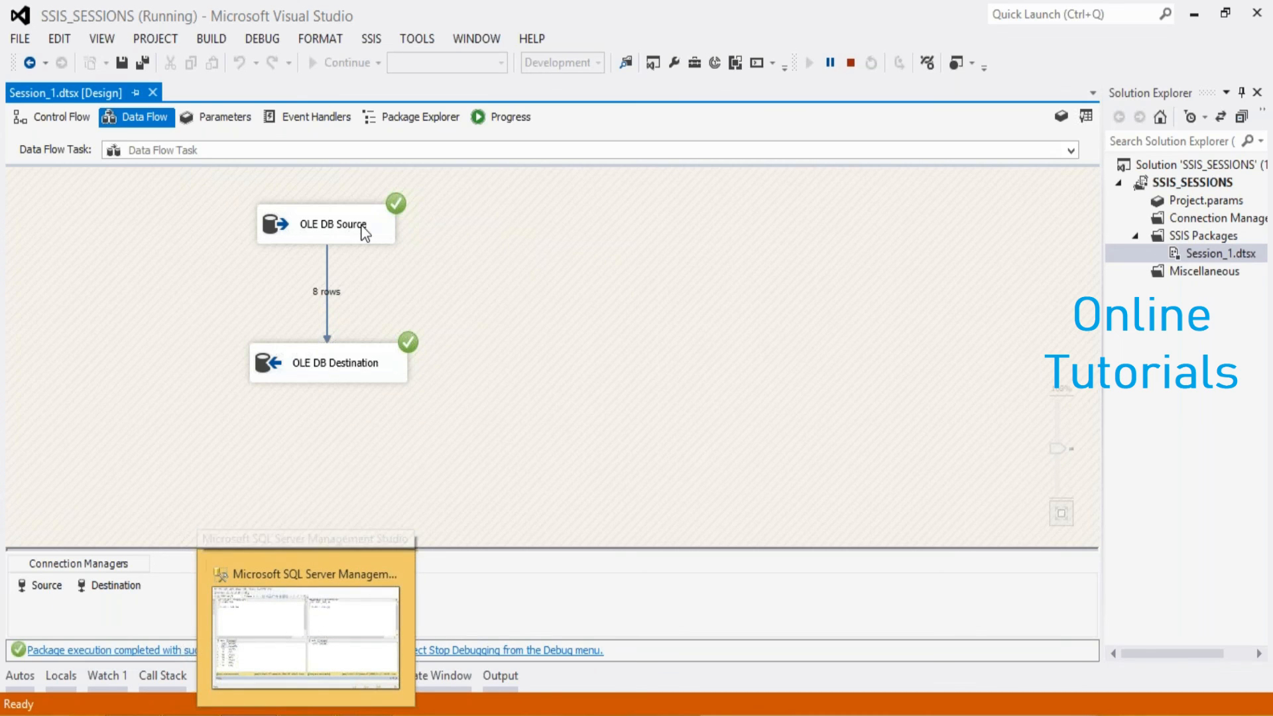
{"action": "left_click", "coordinate": [325, 376]}
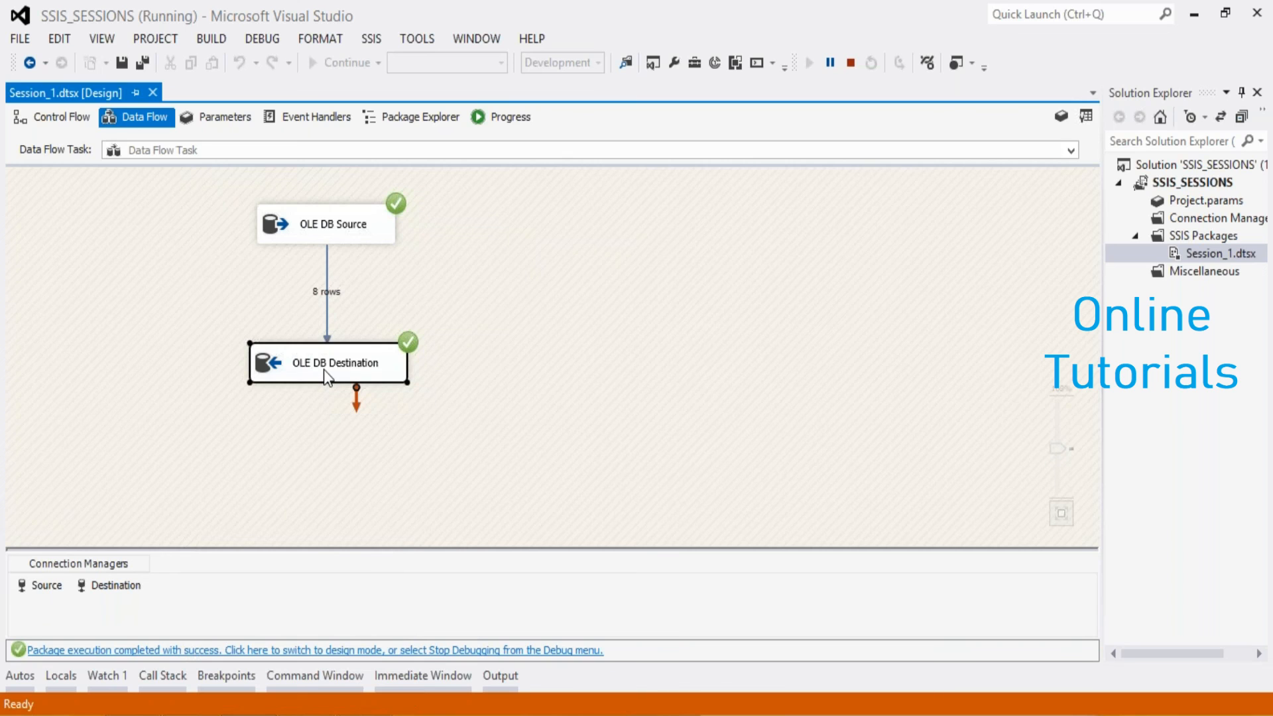
{"action": "double_click", "coordinate": [323, 369]}
{"action": "left_click", "coordinate": [905, 362]}
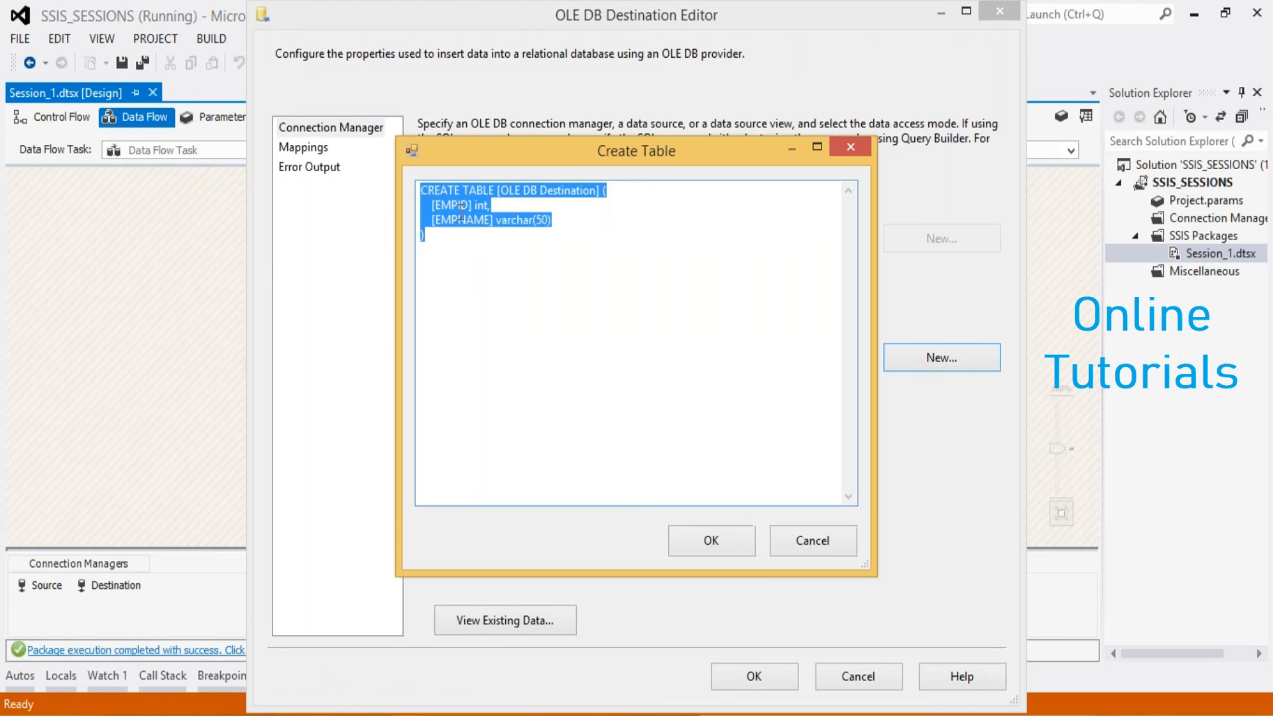
{"action": "left_click", "coordinate": [459, 234]}
{"action": "right_click", "coordinate": [458, 234]}
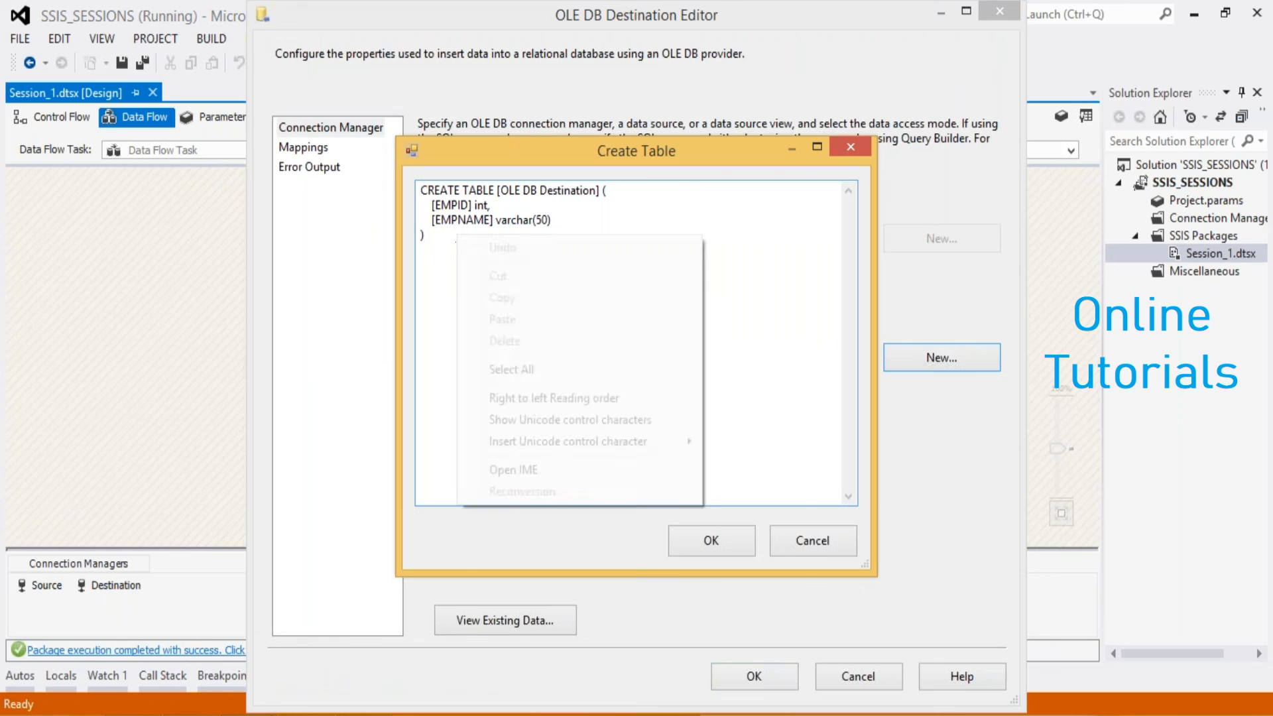
{"action": "left_click", "coordinate": [435, 220]}
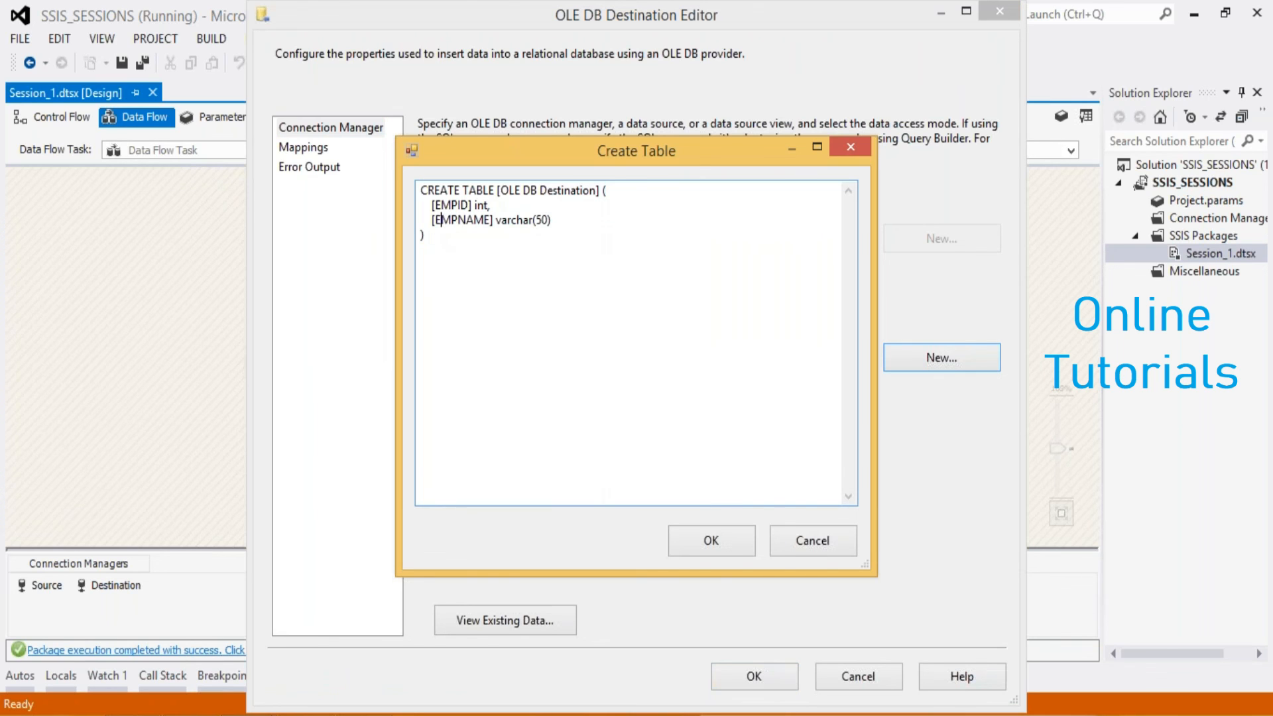
{"action": "left_click", "coordinate": [432, 205]}
{"action": "left_click_drag", "start_coordinate": [432, 205], "coordinate": [555, 220]}
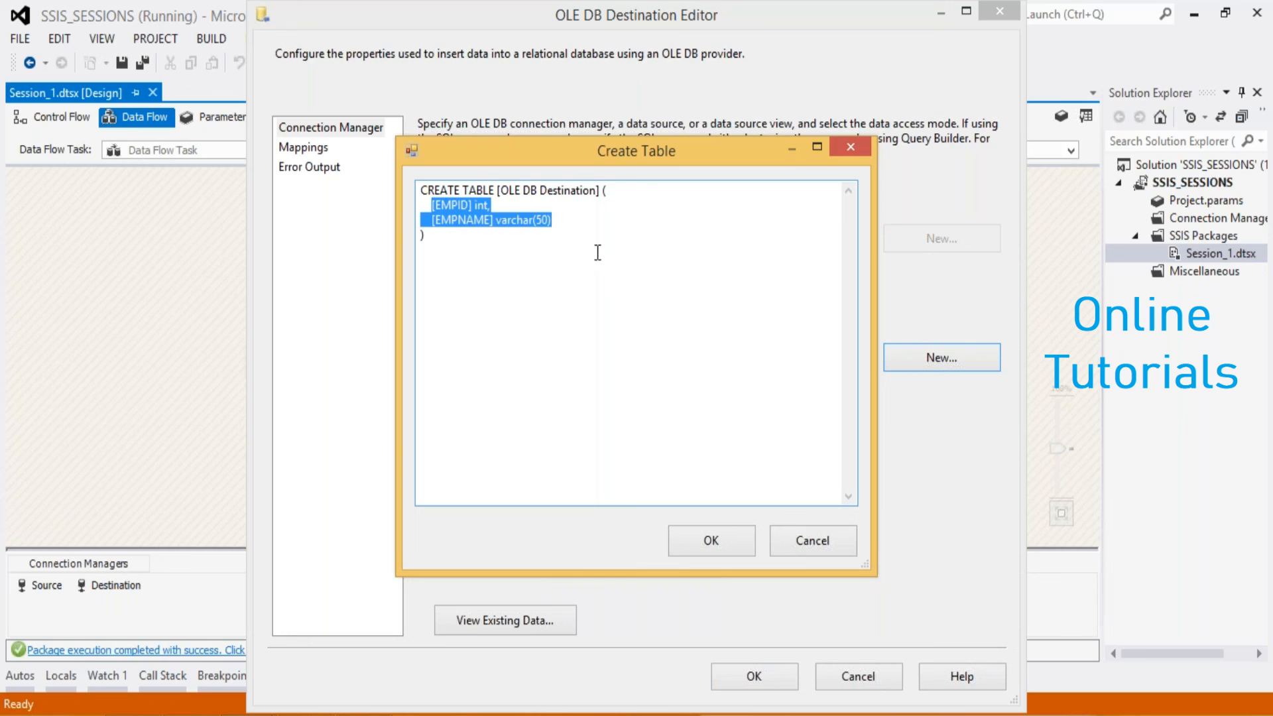
{"action": "left_click", "coordinate": [794, 532]}
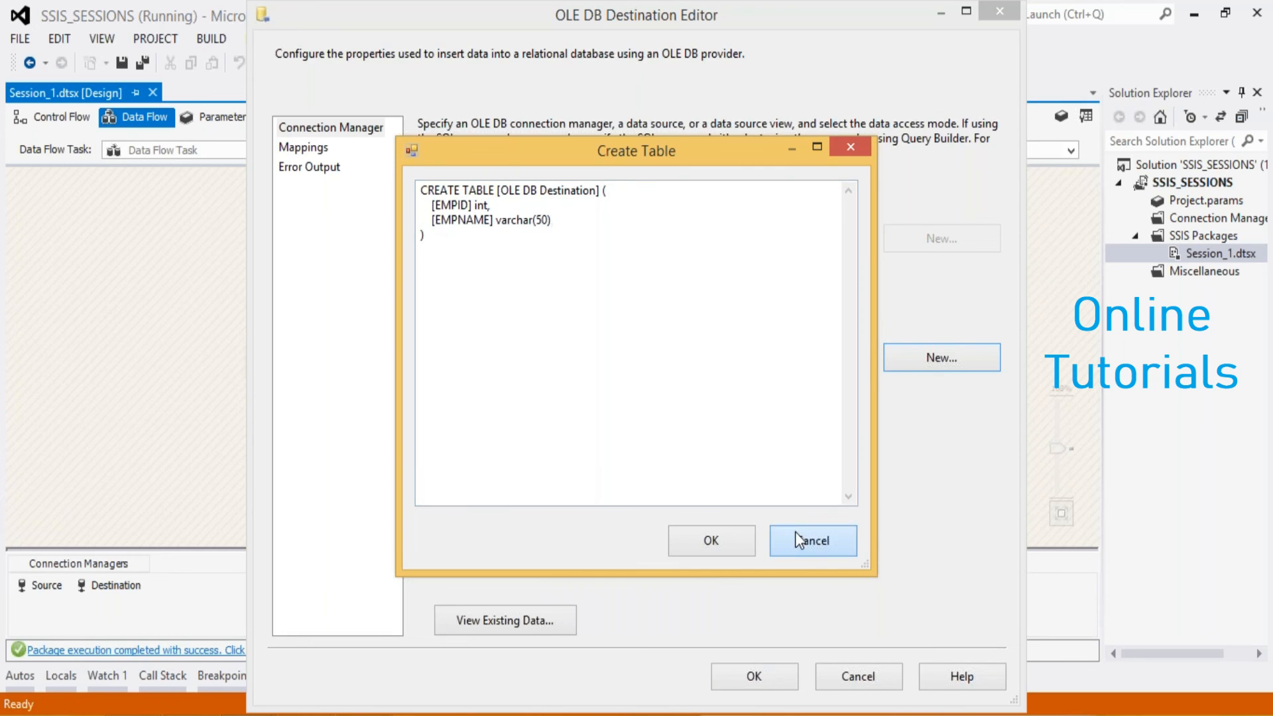
{"action": "left_click", "coordinate": [859, 683]}
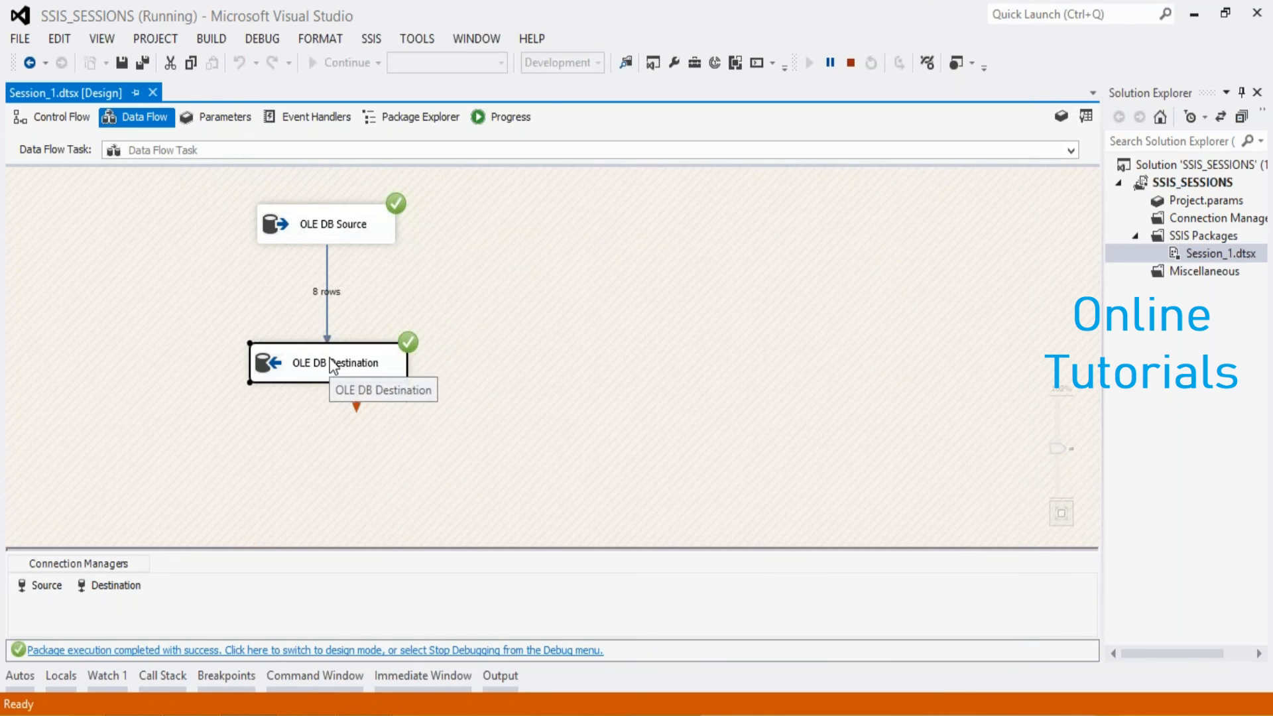
{"action": "left_click", "coordinate": [310, 399]}
{"action": "left_click", "coordinate": [316, 376]}
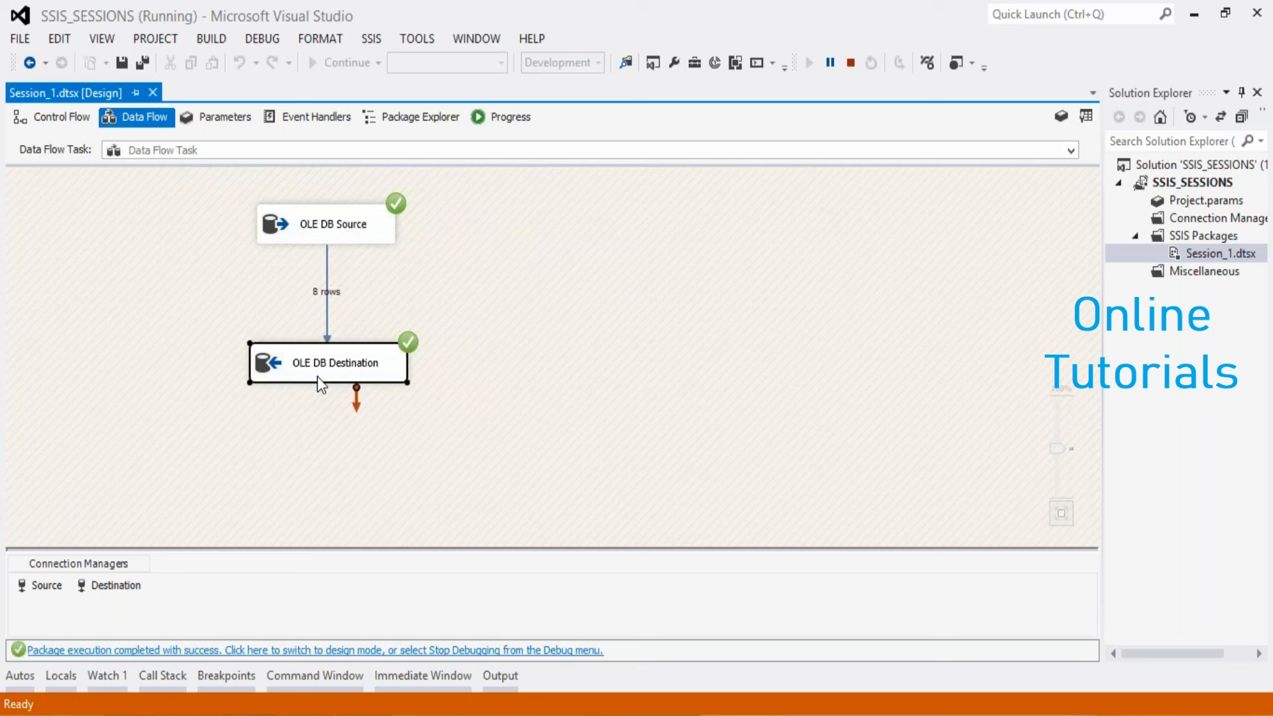
{"action": "left_click", "coordinate": [313, 219]}
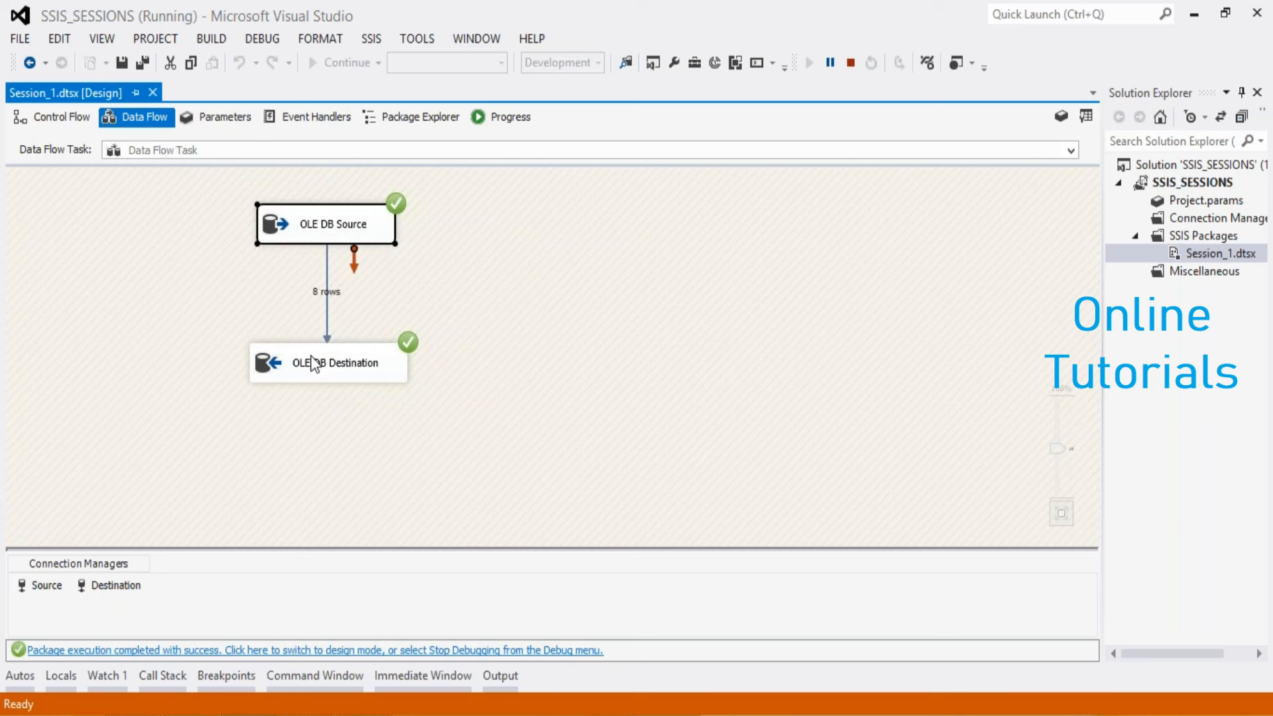
{"action": "left_click", "coordinate": [313, 361]}
{"action": "left_click", "coordinate": [307, 226]}
{"action": "left_click", "coordinate": [336, 365]}
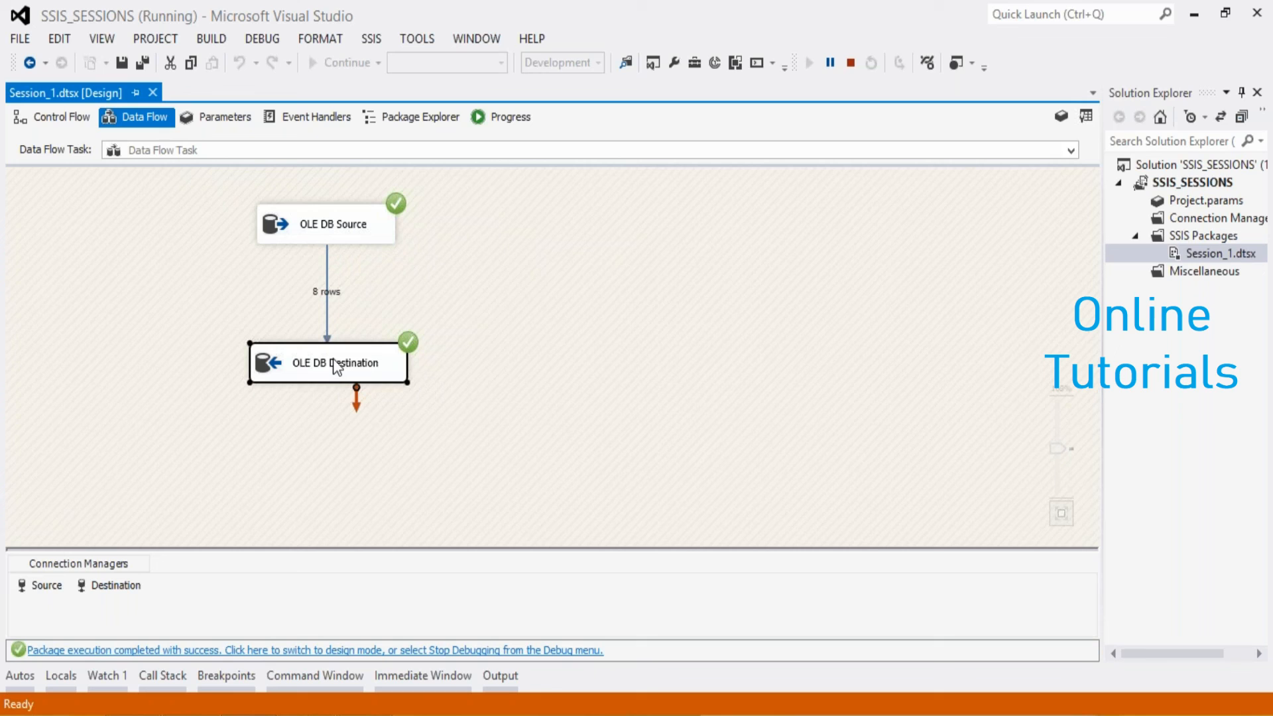
{"action": "left_click", "coordinate": [335, 468]}
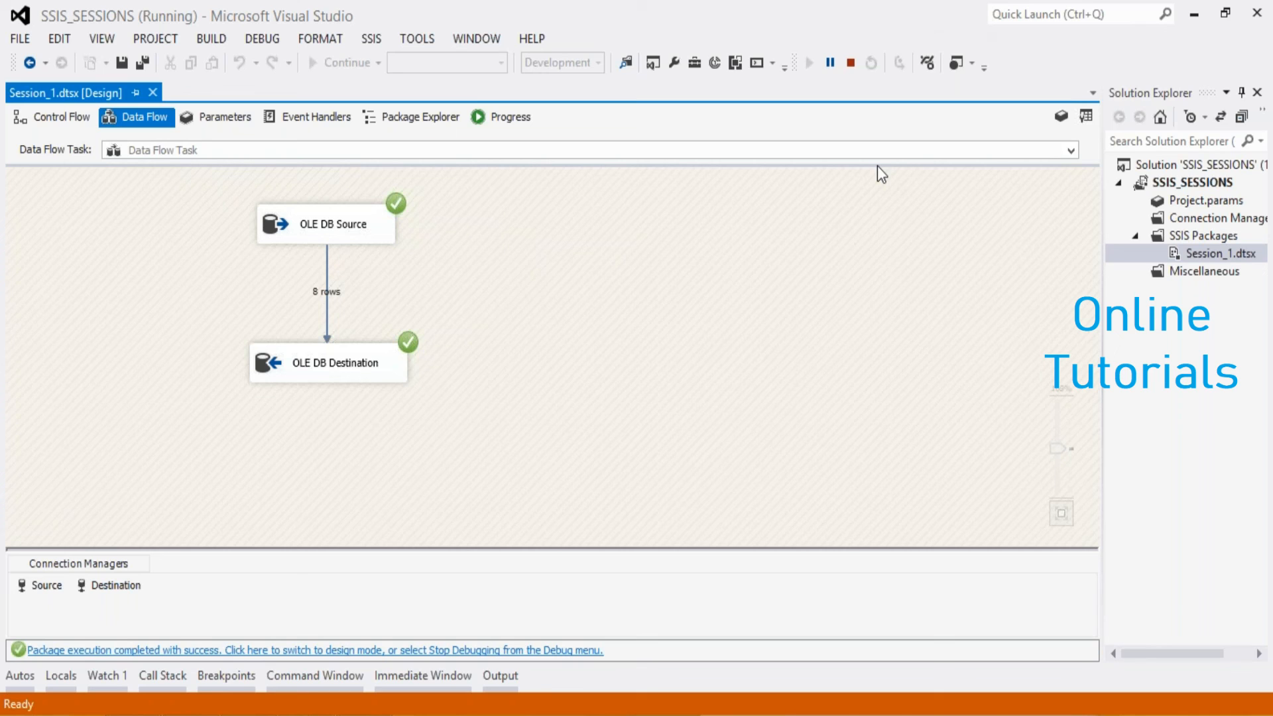
- Reopen the OLE DB Destination's new-table definition for another look, cancelling both it and the editor
{"action": "left_click", "coordinate": [346, 367]}
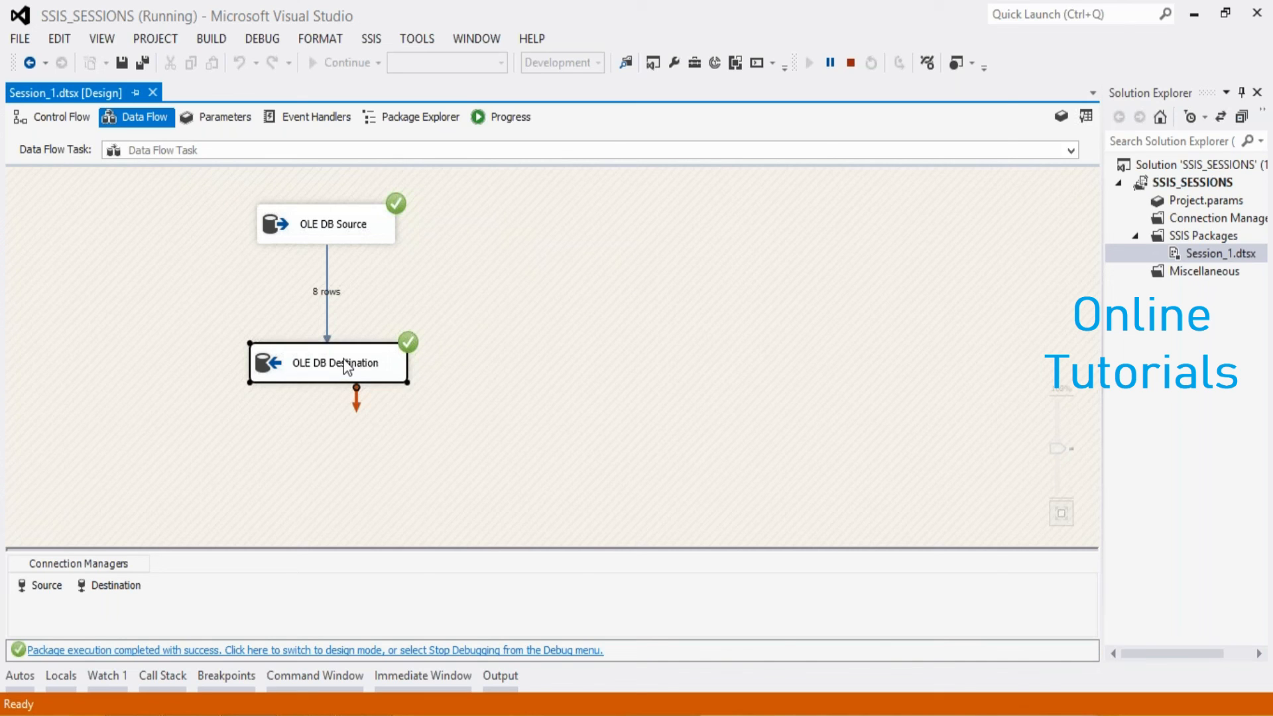
{"action": "double_click", "coordinate": [346, 366]}
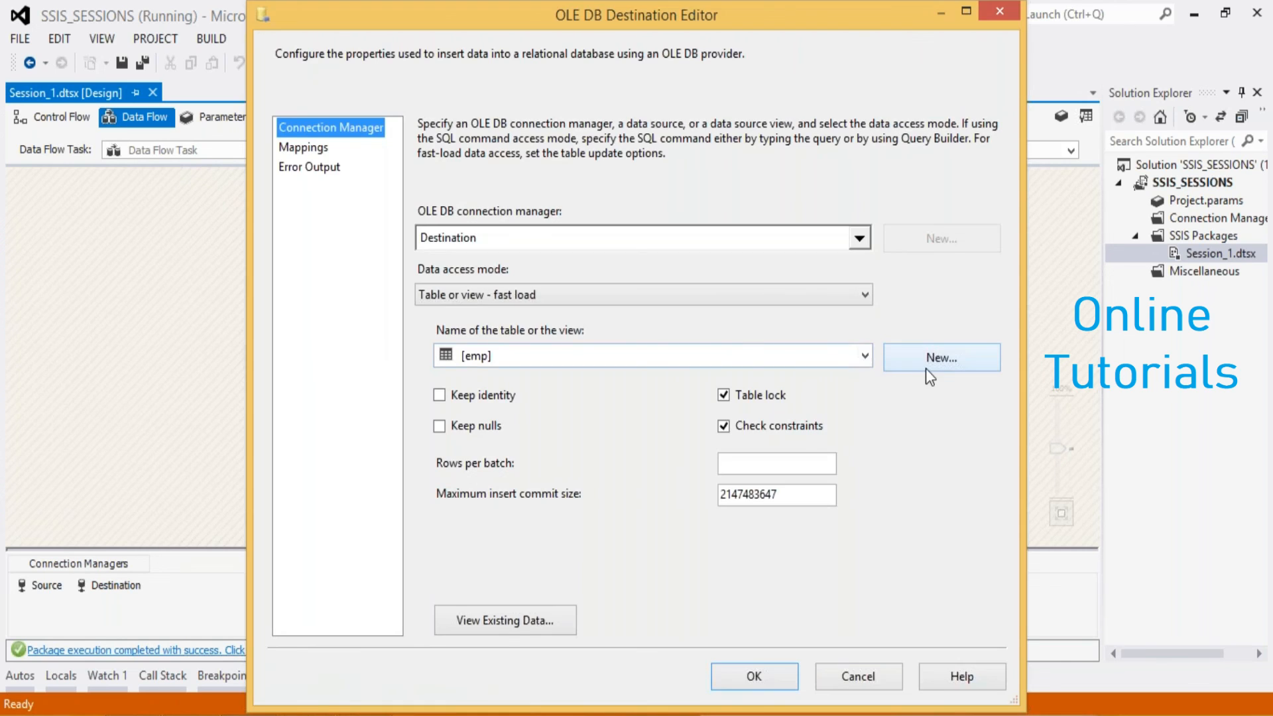
{"action": "left_click", "coordinate": [909, 365]}
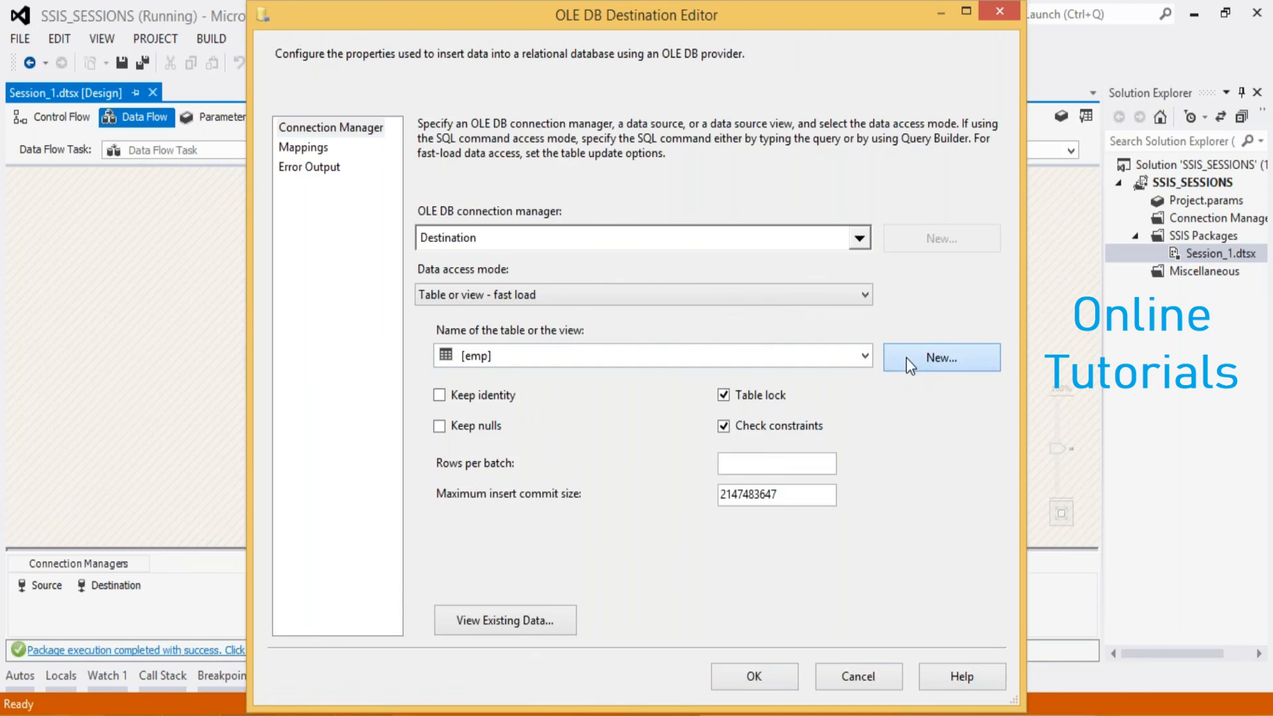
{"action": "left_click", "coordinate": [816, 542]}
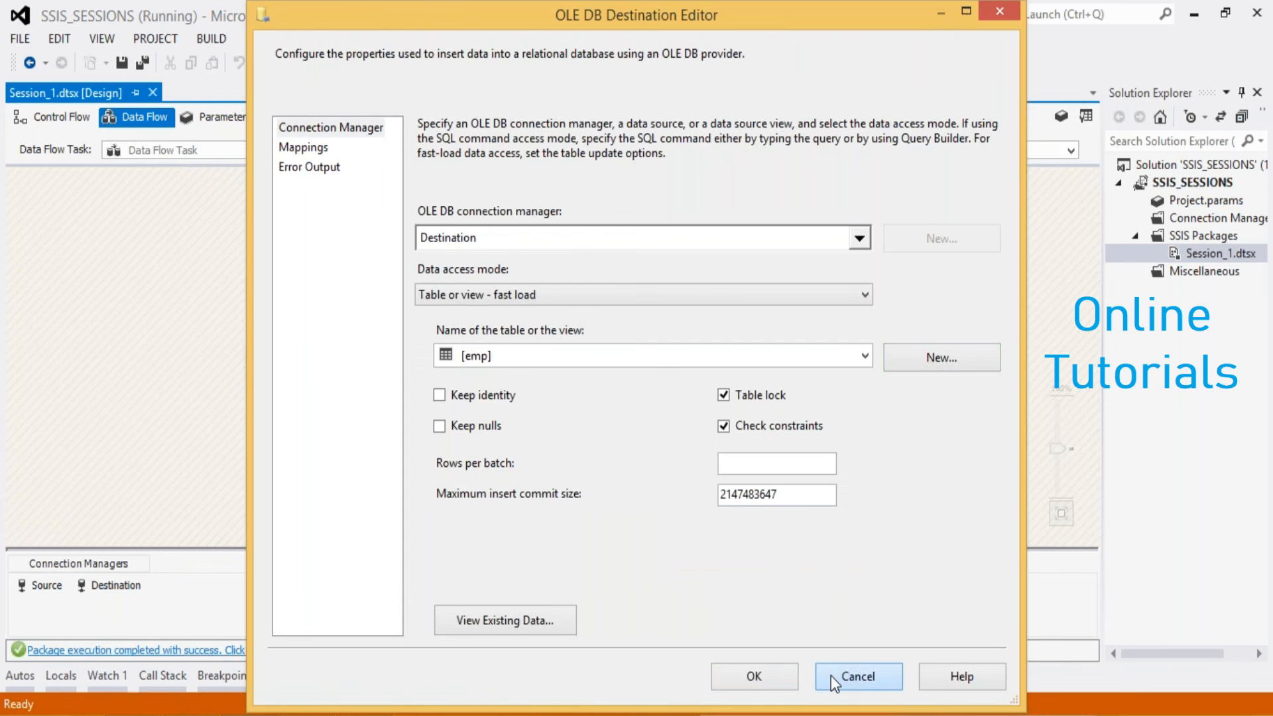
{"action": "left_click", "coordinate": [830, 675]}
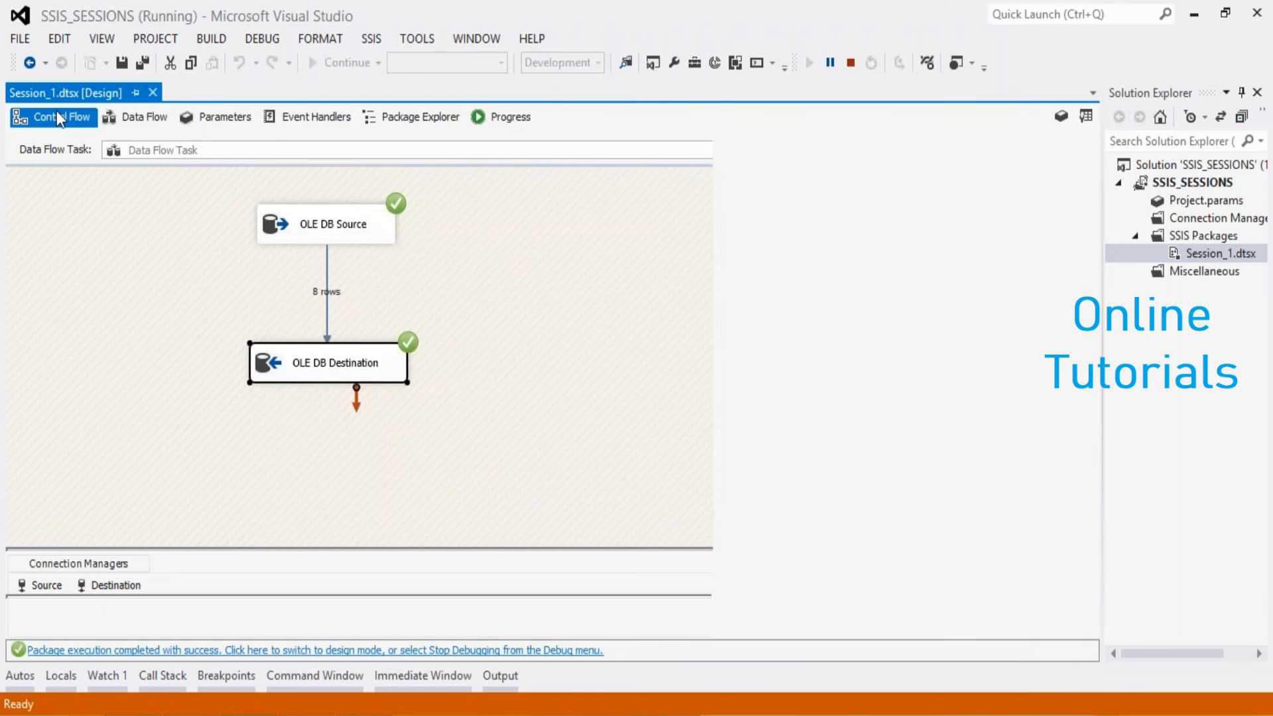
- Return the package to design mode and rerun SELECT * FROM EMP against EMIDS_TEST_DB in SQL Server Management Studio
{"action": "left_click", "coordinate": [57, 110]}
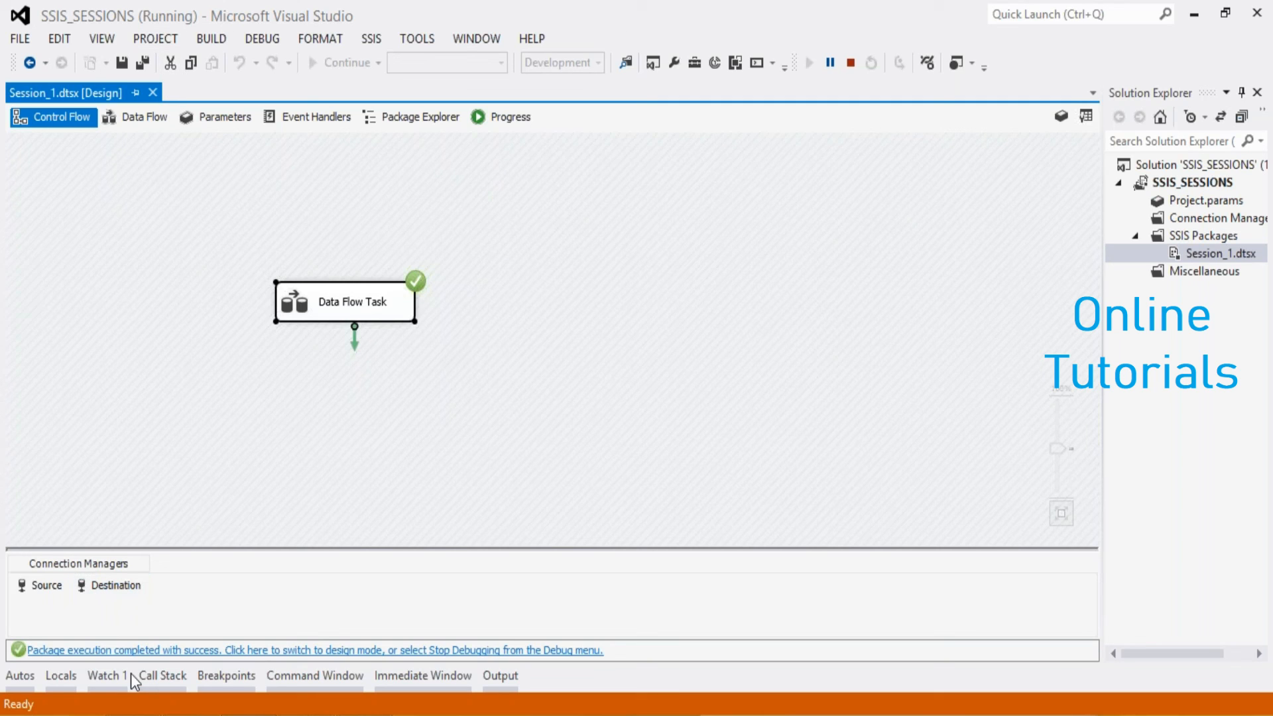
{"action": "left_click", "coordinate": [147, 650]}
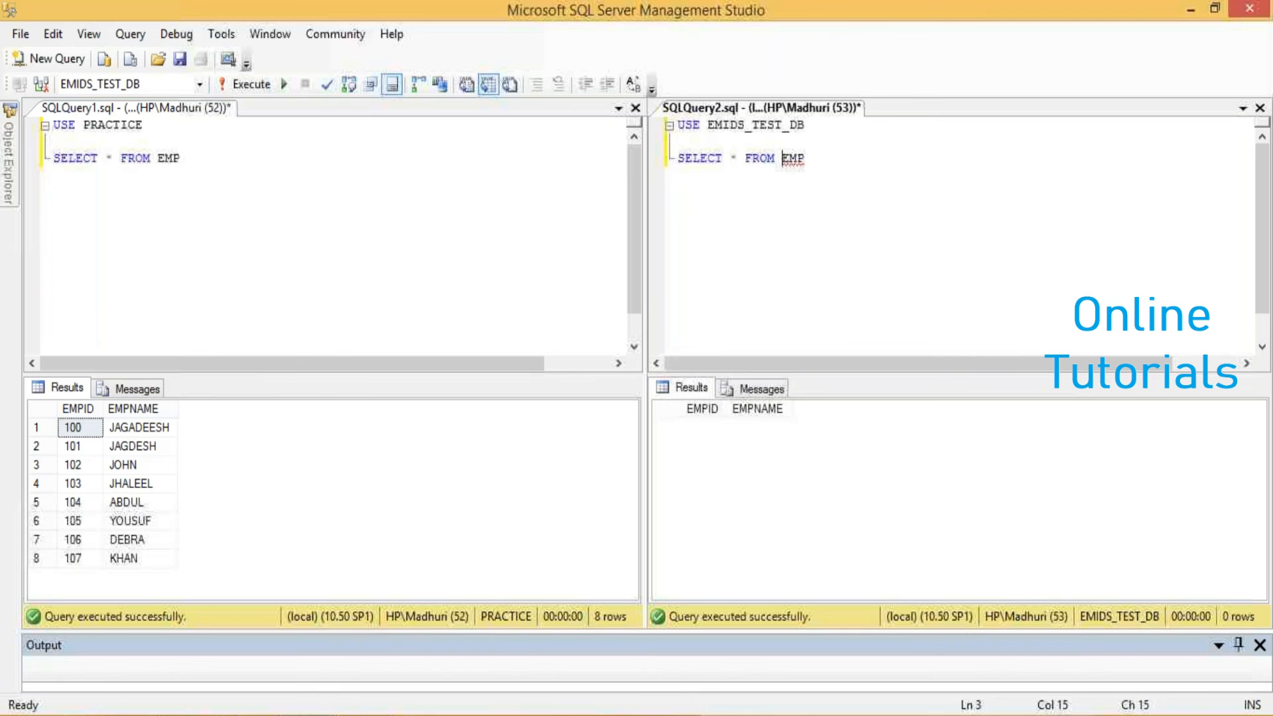
{"action": "left_click", "coordinate": [659, 162]}
{"action": "left_click", "coordinate": [737, 222]}
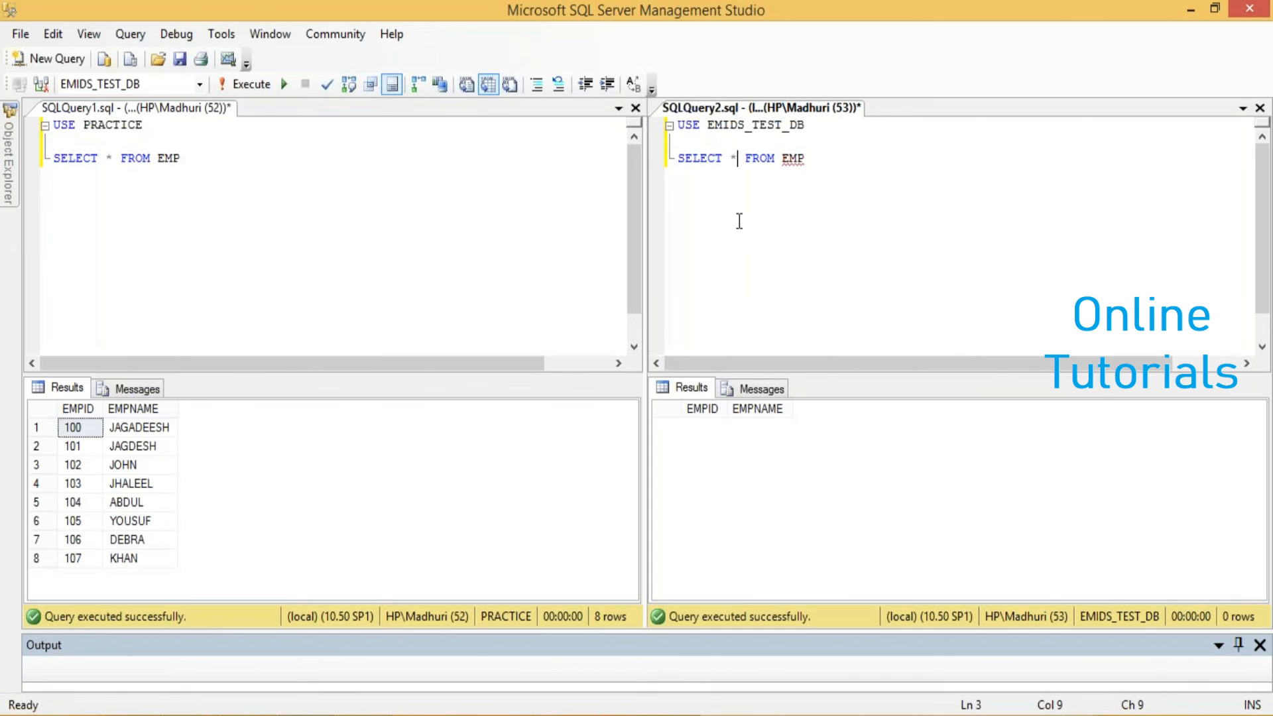
{"action": "left_click", "coordinate": [245, 85]}
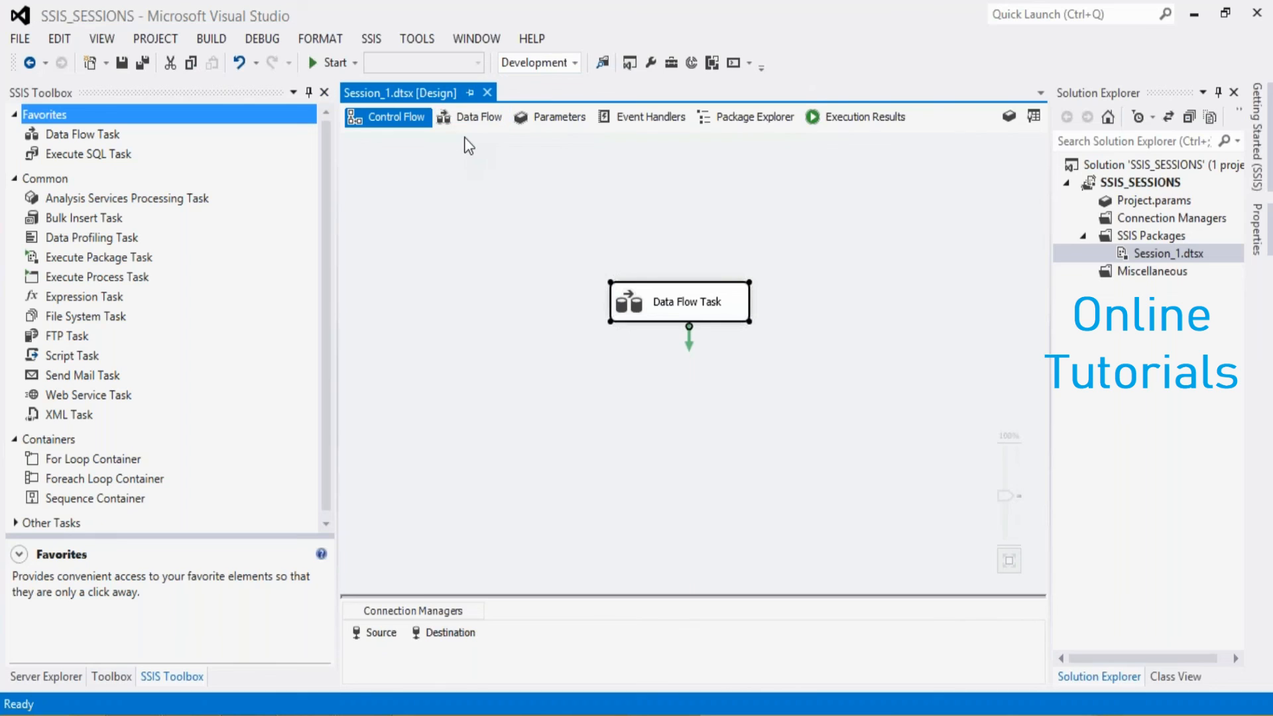
- Back in Visual Studio's data flow, set the OLE DB Source's table to [dbo].[DEPT] with its DEPTID column and accept the change
{"action": "left_click", "coordinate": [472, 122]}
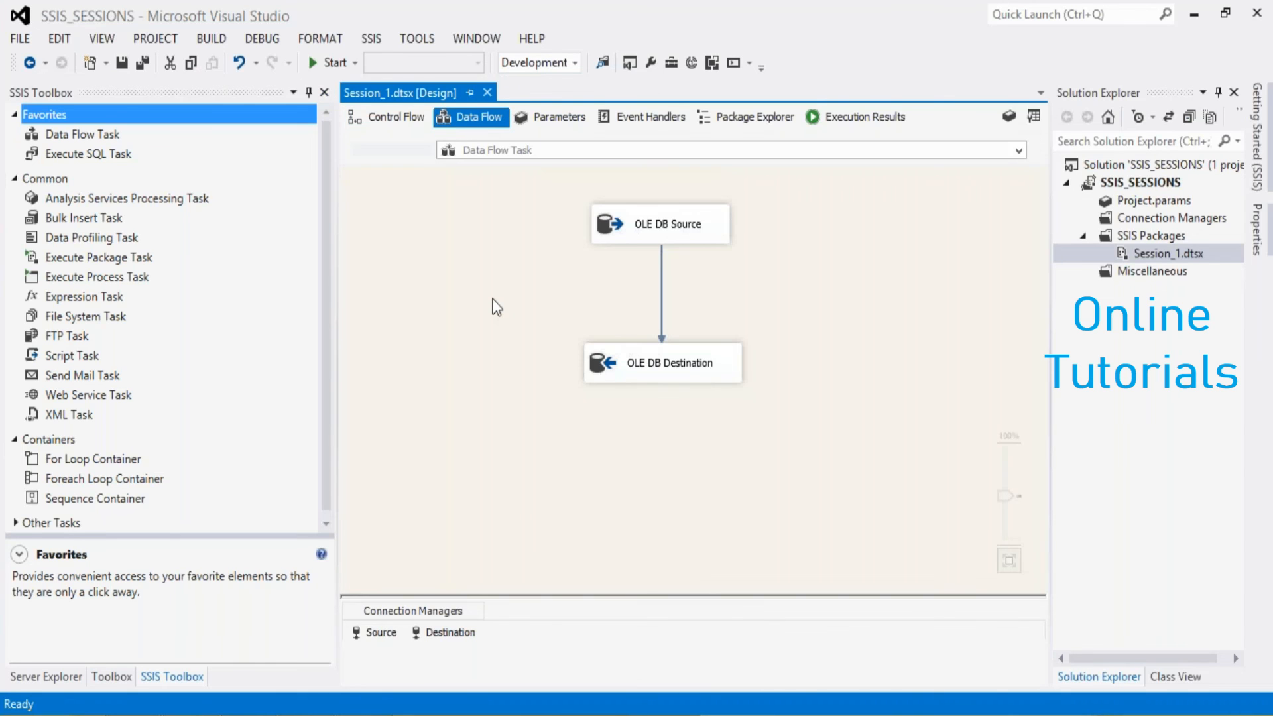
{"action": "right_click", "coordinate": [493, 300]}
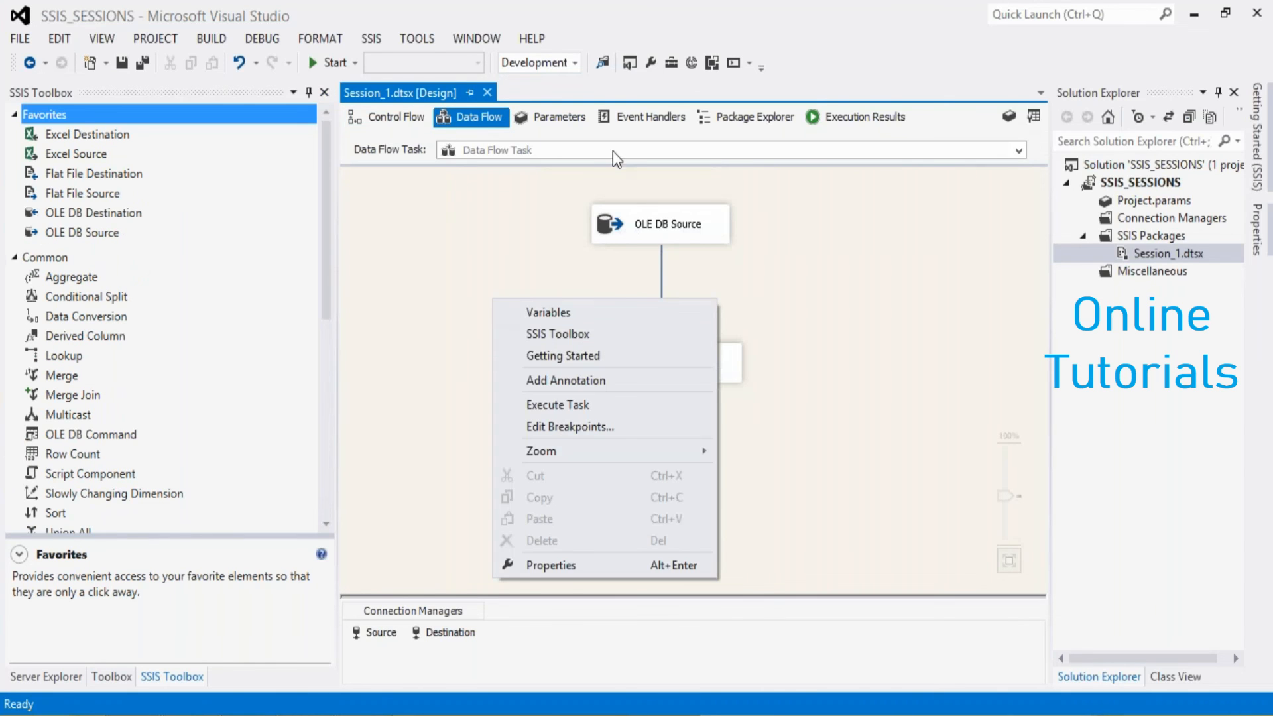
{"action": "left_click", "coordinate": [623, 219]}
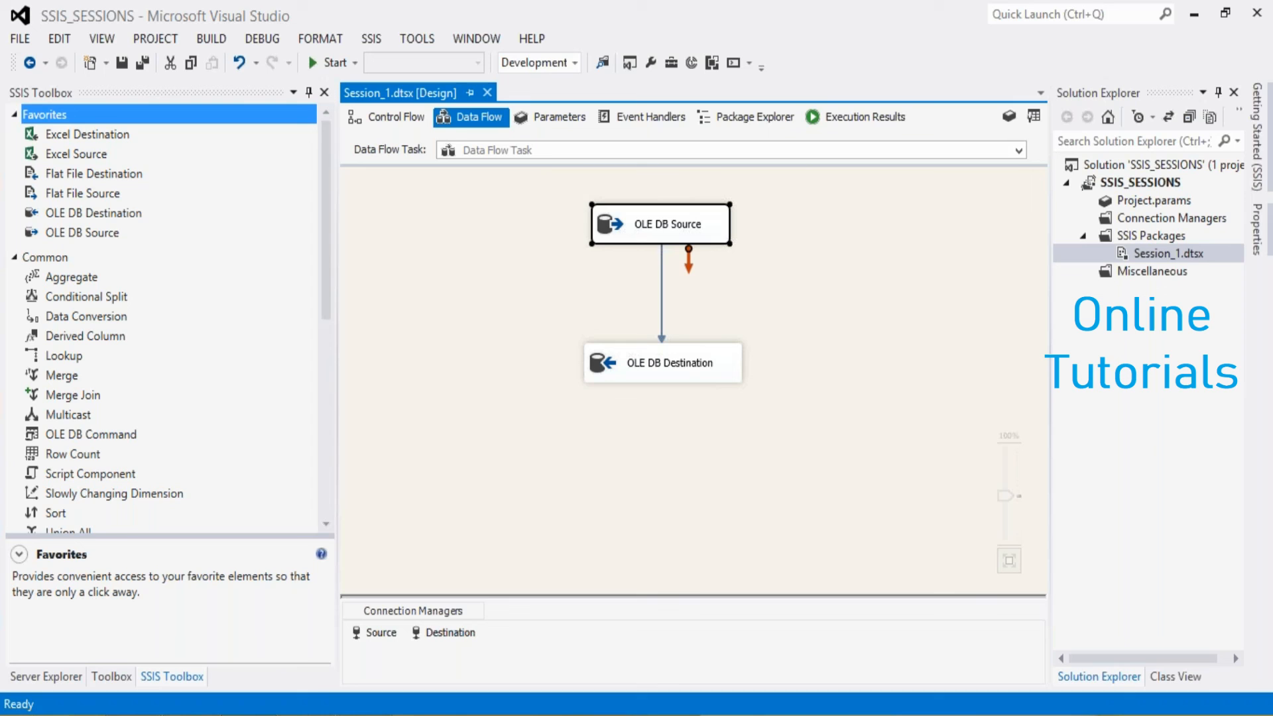
{"action": "left_click", "coordinate": [578, 269]}
{"action": "left_click", "coordinate": [628, 231]}
{"action": "double_click", "coordinate": [628, 231]}
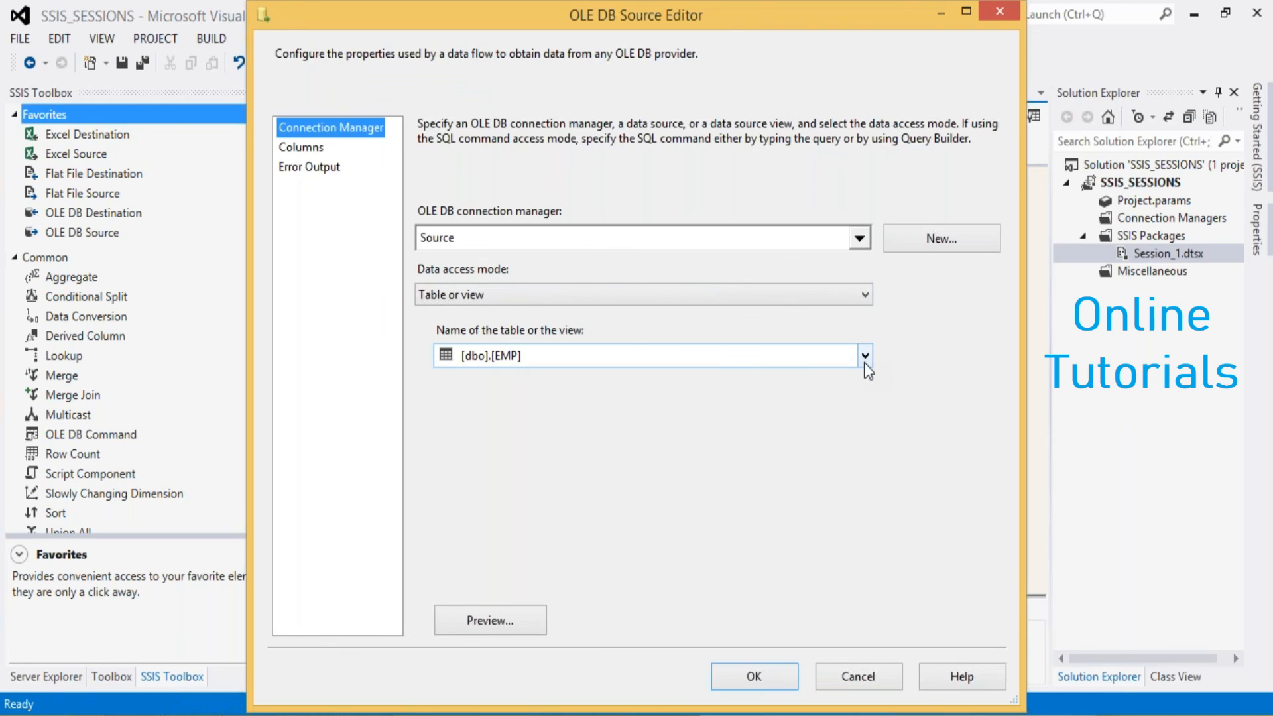
{"action": "left_click", "coordinate": [864, 358]}
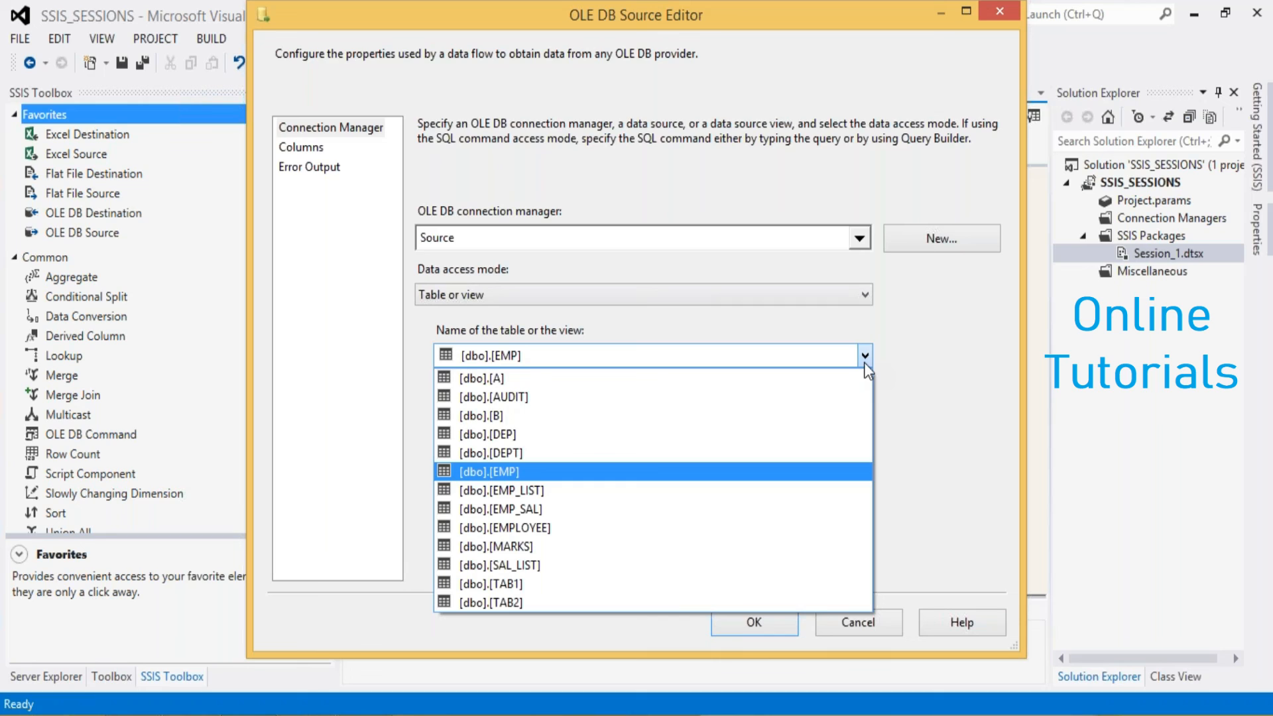
{"action": "left_click", "coordinate": [546, 460]}
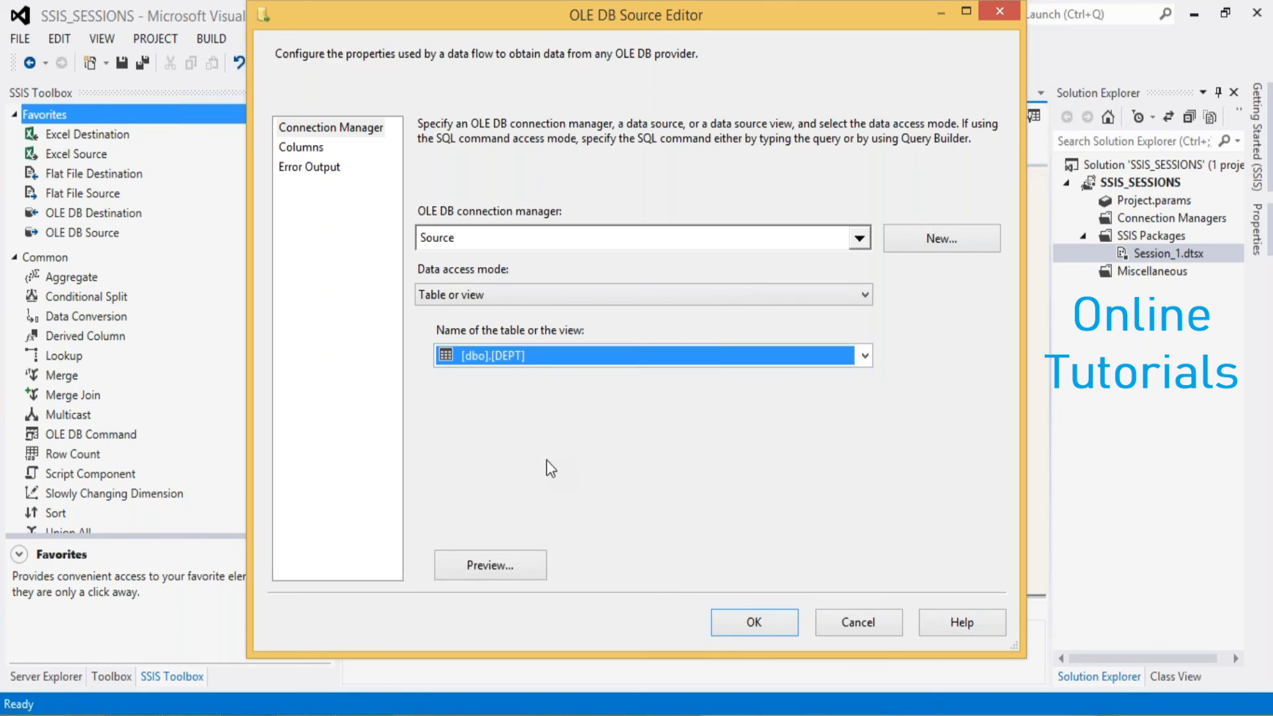
{"action": "left_click", "coordinate": [311, 149]}
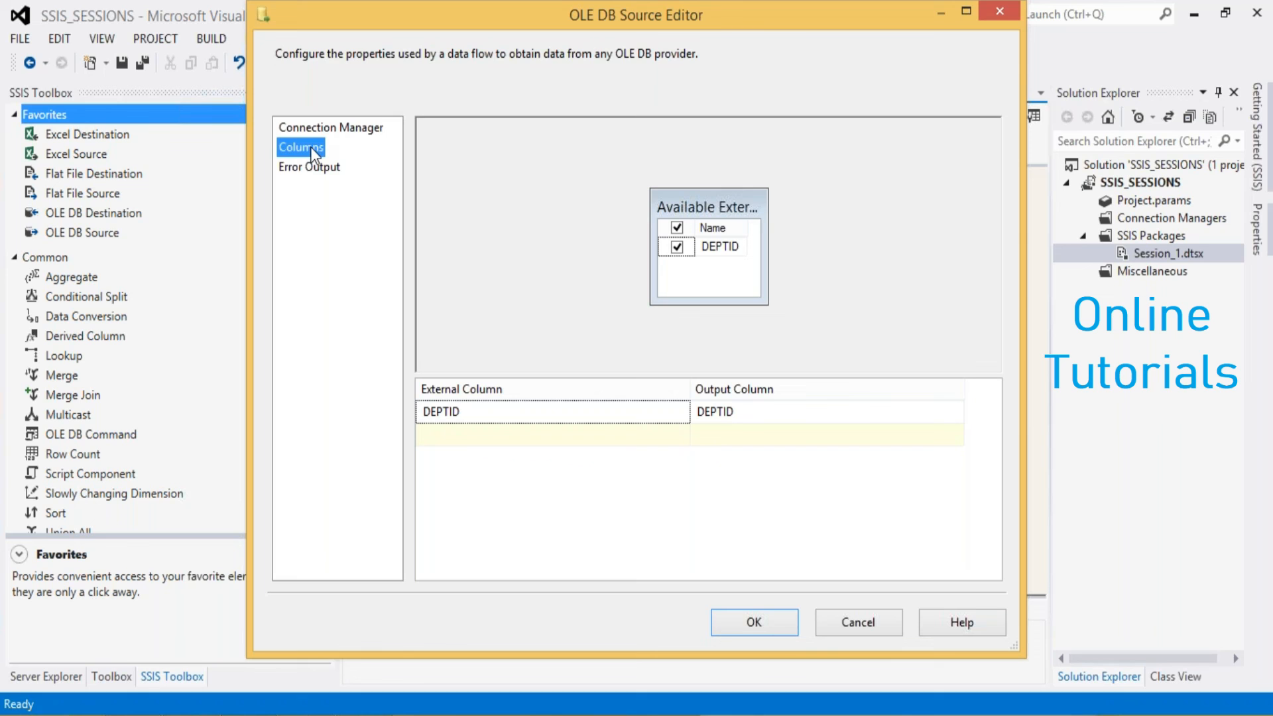
{"action": "left_click", "coordinate": [744, 617]}
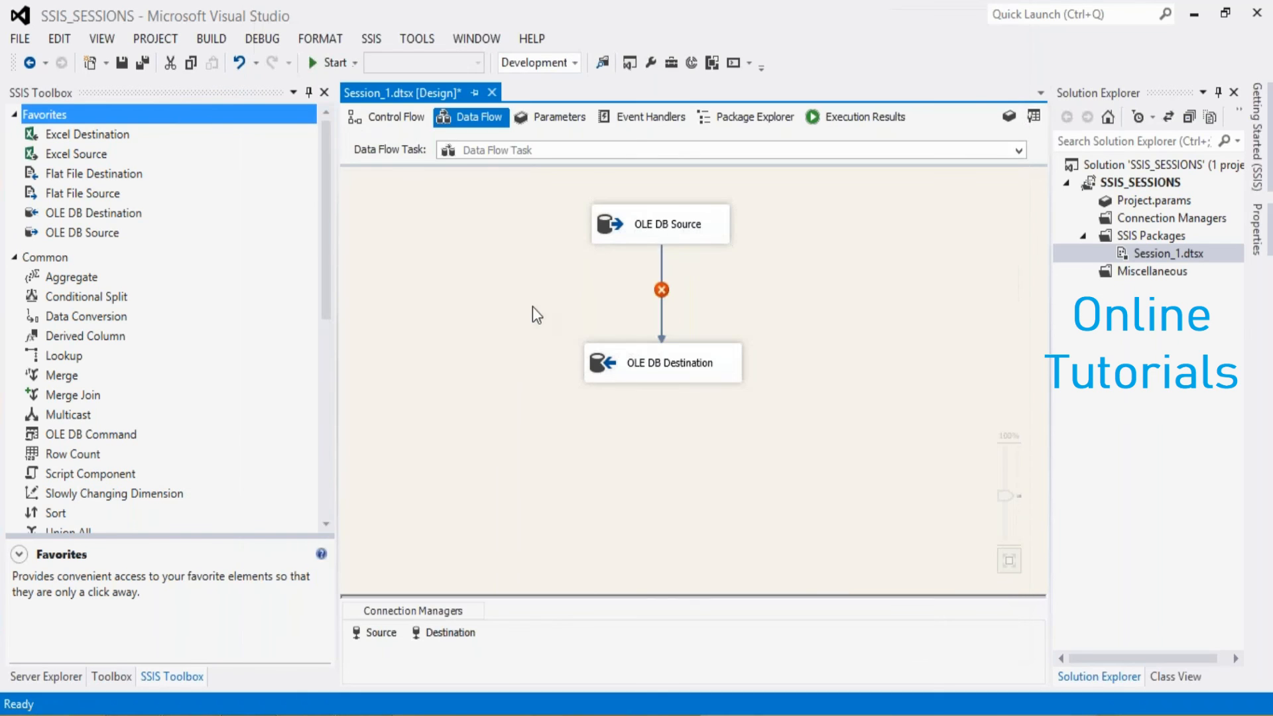
- Review the column mapping of the OLE DB Source and close its editor
{"action": "double_click", "coordinate": [654, 230]}
{"action": "left_click", "coordinate": [299, 148]}
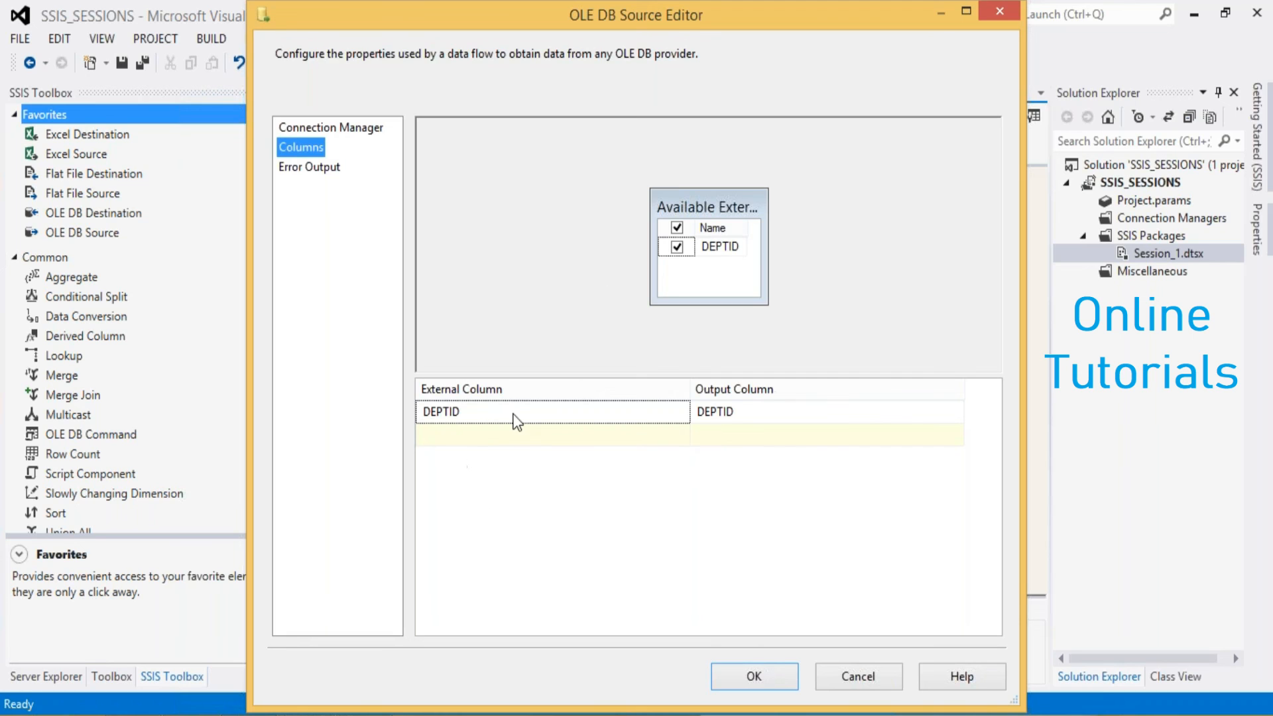
{"action": "left_click", "coordinate": [763, 674]}
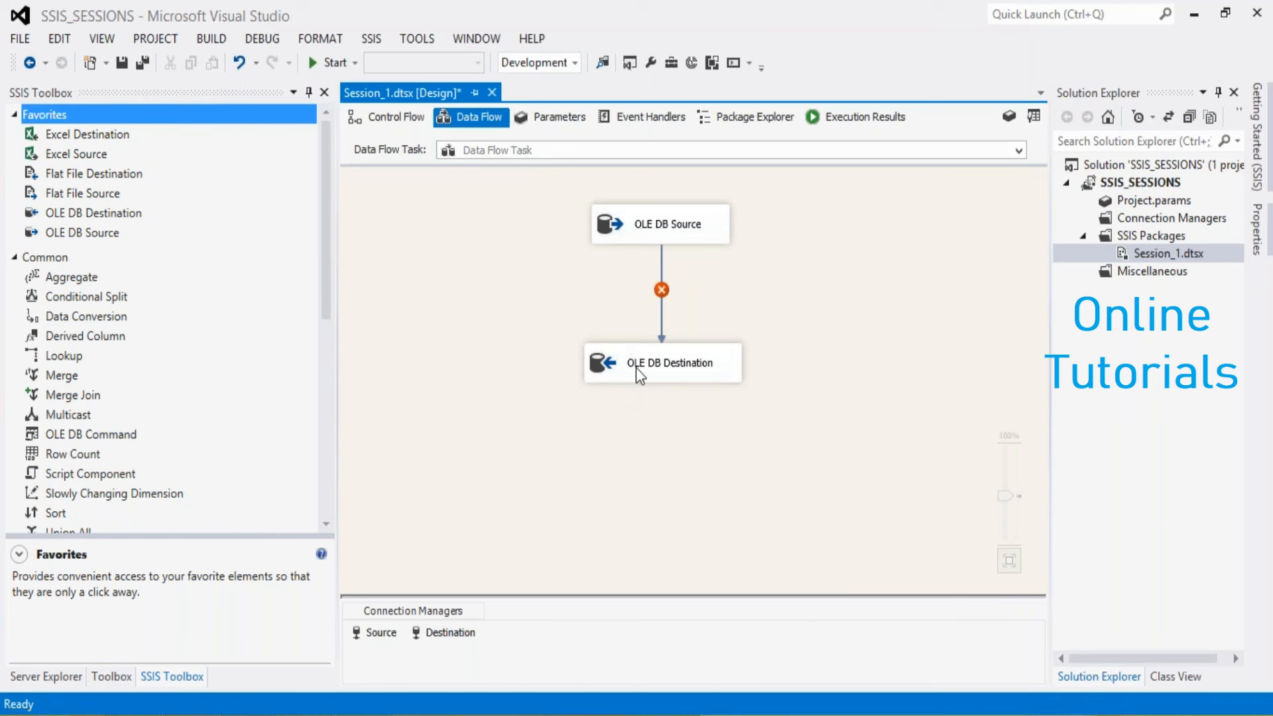
{"action": "left_click", "coordinate": [637, 369]}
{"action": "double_click", "coordinate": [638, 373]}
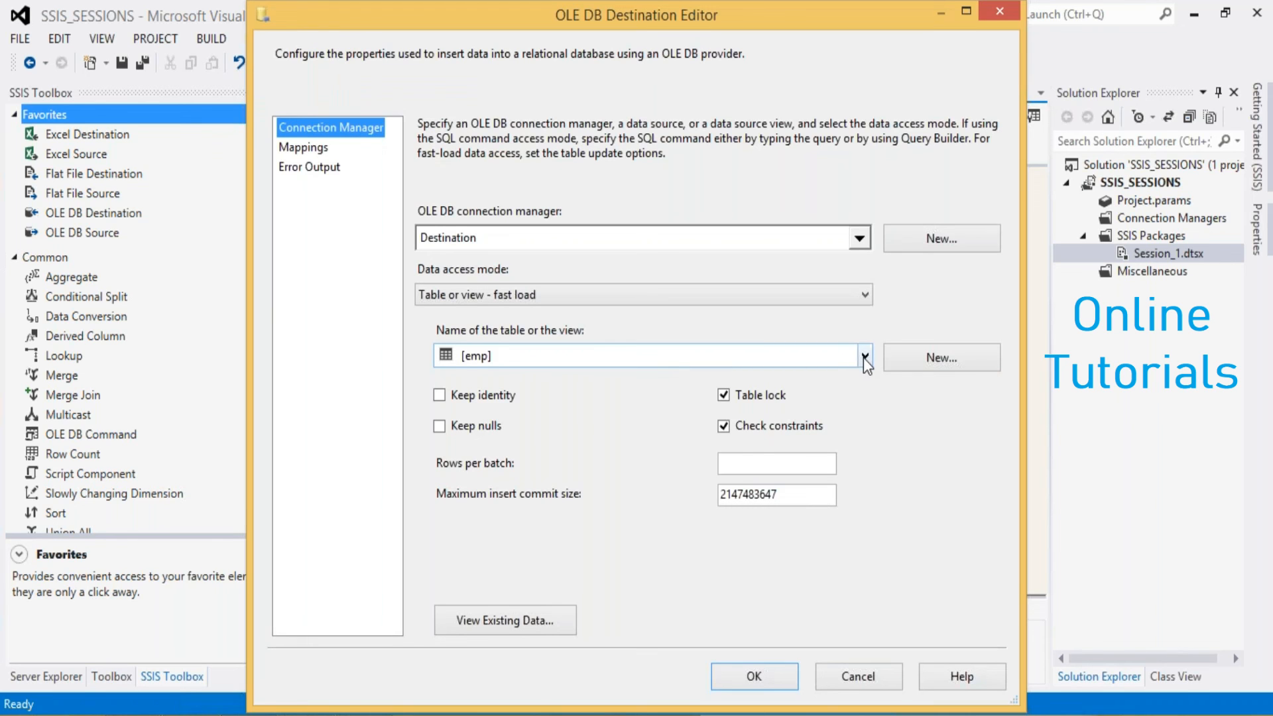
{"action": "left_click", "coordinate": [865, 356]}
{"action": "left_click", "coordinate": [865, 357]}
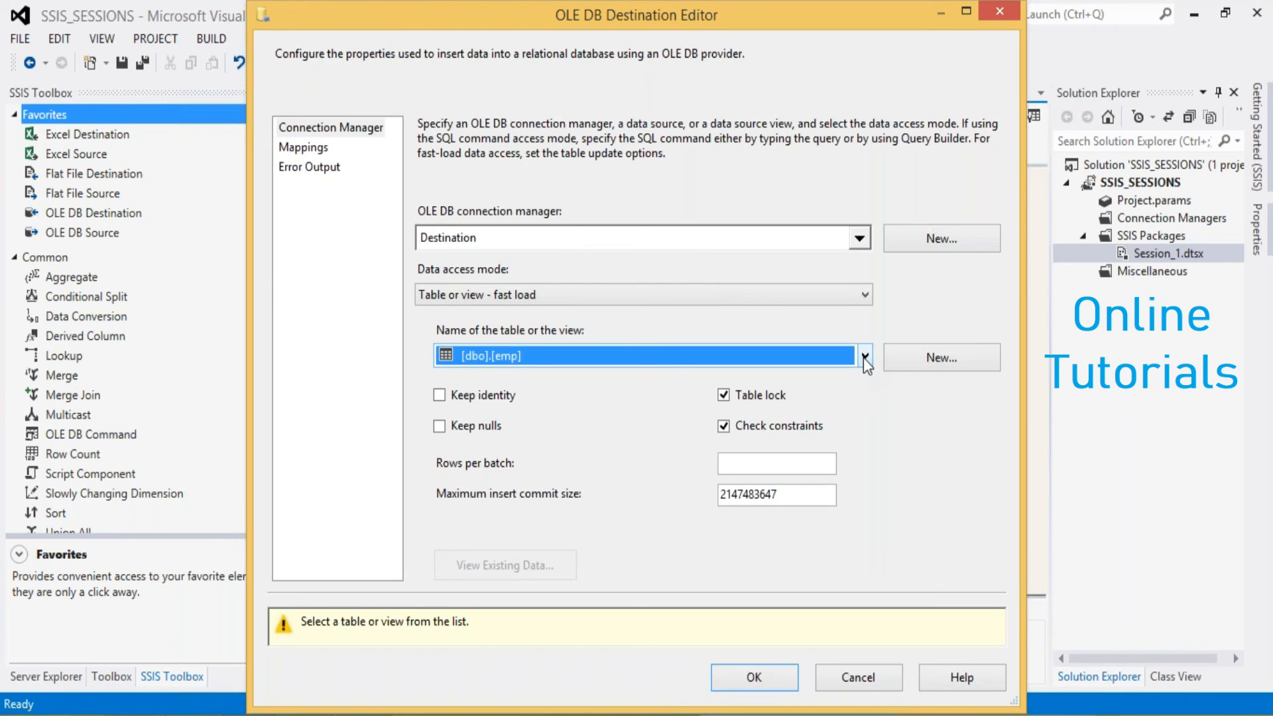
{"action": "left_click", "coordinate": [907, 355]}
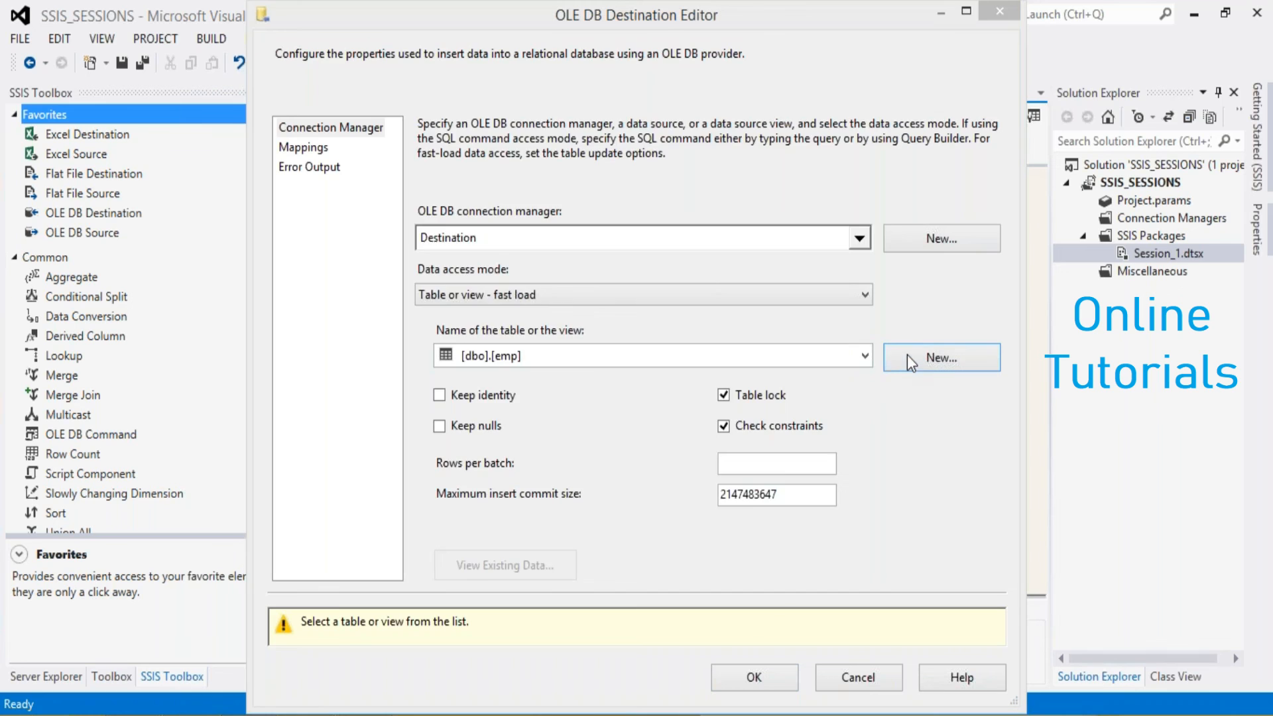
{"action": "left_click", "coordinate": [492, 247]}
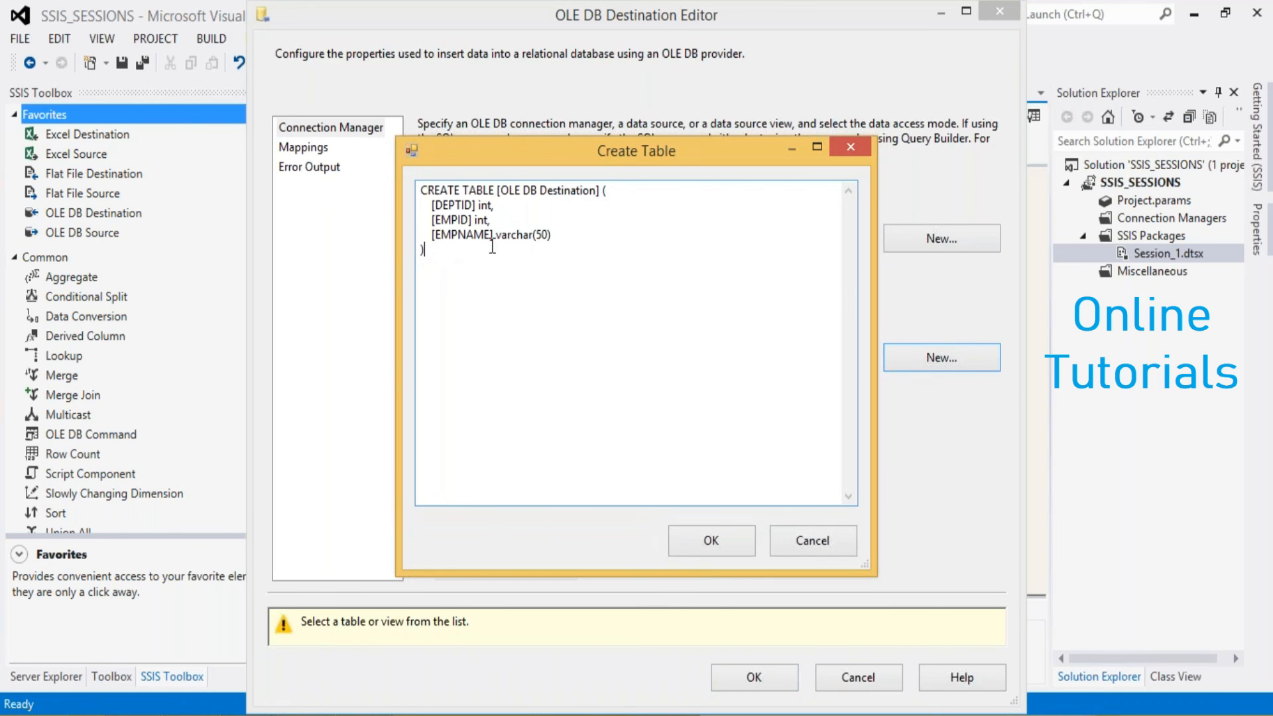
{"action": "left_click", "coordinate": [829, 538]}
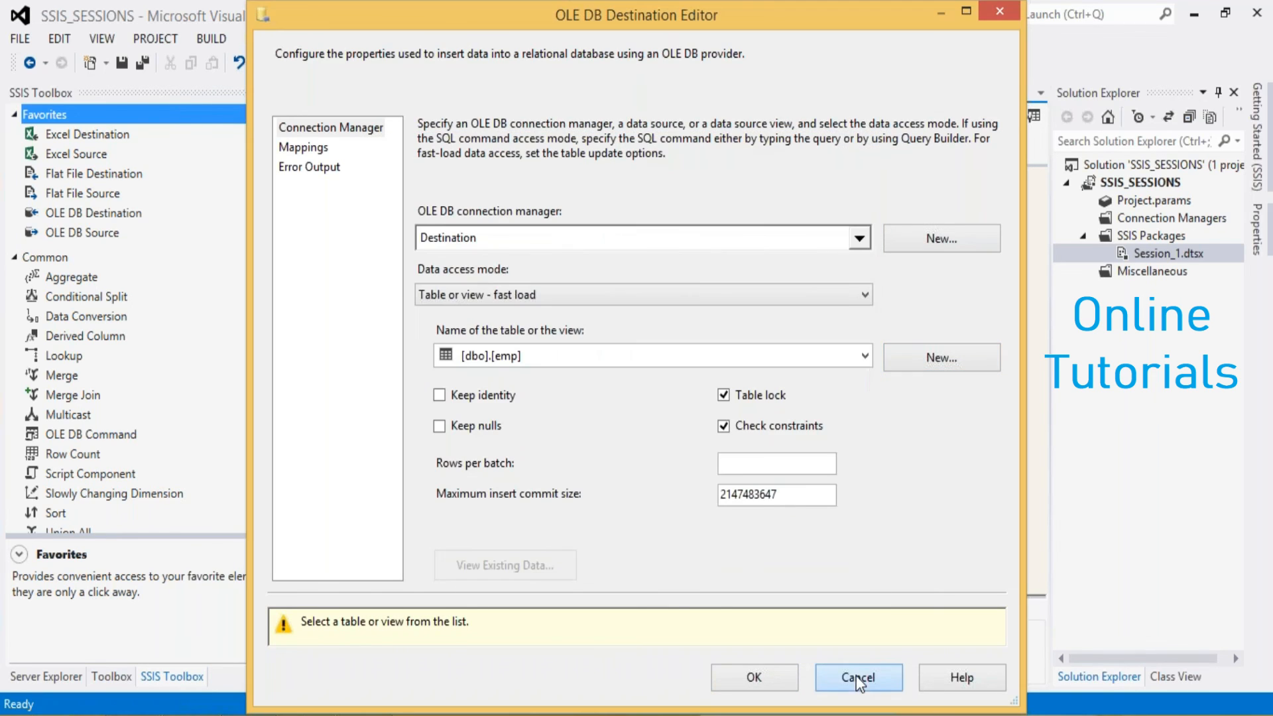
{"action": "left_click", "coordinate": [857, 675]}
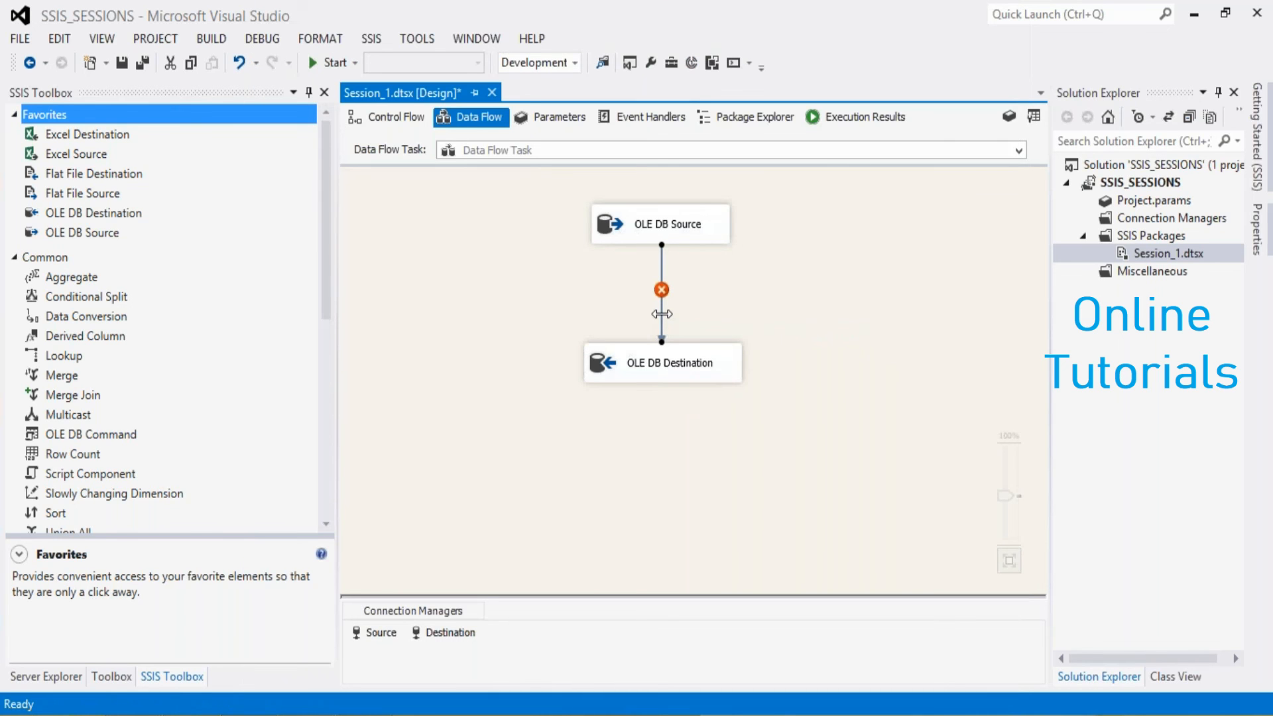
- Check the table selected in the OLE DB Source and accept its settings
{"action": "left_click", "coordinate": [654, 230]}
{"action": "double_click", "coordinate": [656, 232]}
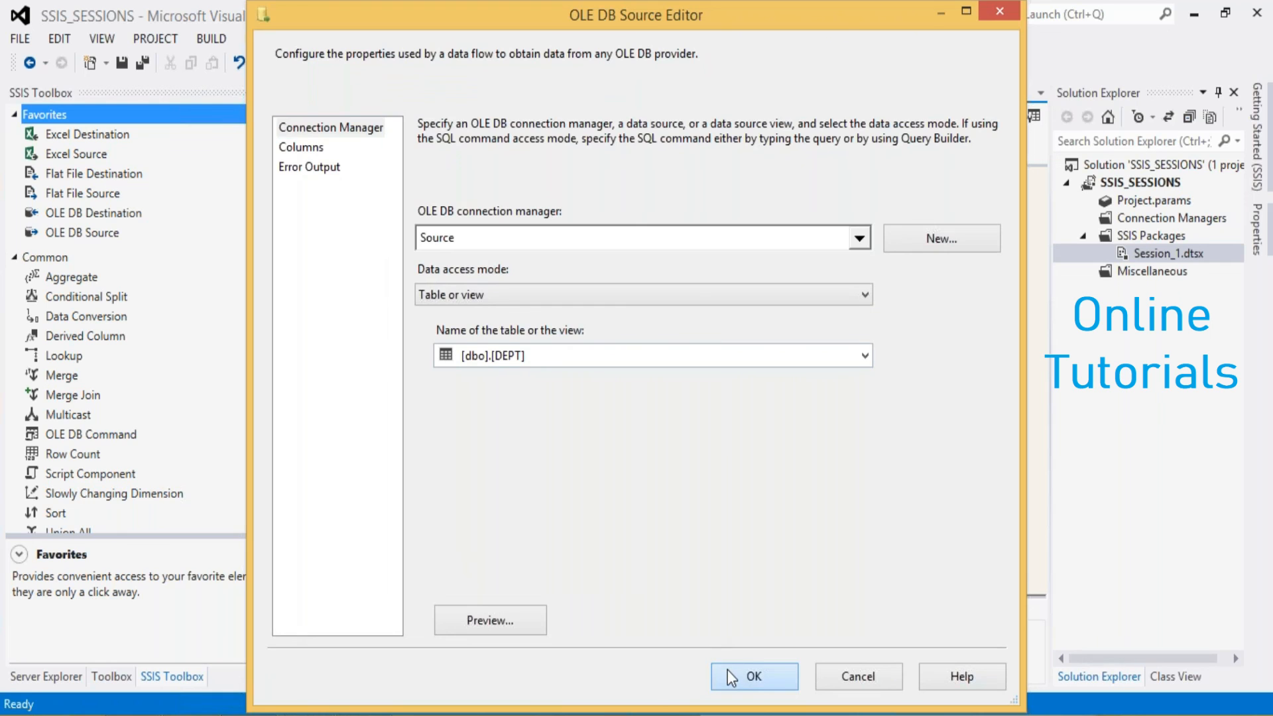
{"action": "left_click", "coordinate": [726, 669]}
- Replace the OLE DB Destination with a new one and connect the OLE DB Source's data output to it
{"action": "left_click", "coordinate": [619, 383]}
{"action": "key", "text": "Delete"}
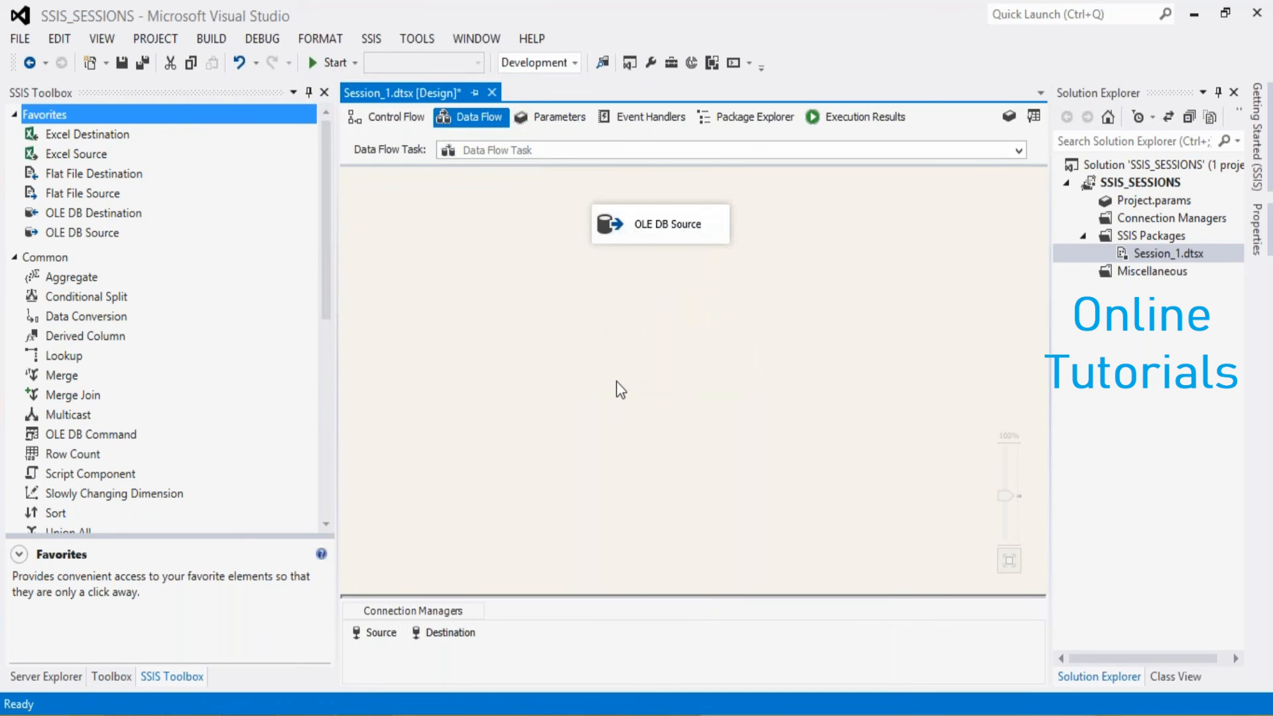
{"action": "left_click_drag", "start_coordinate": [79, 217], "coordinate": [635, 339]}
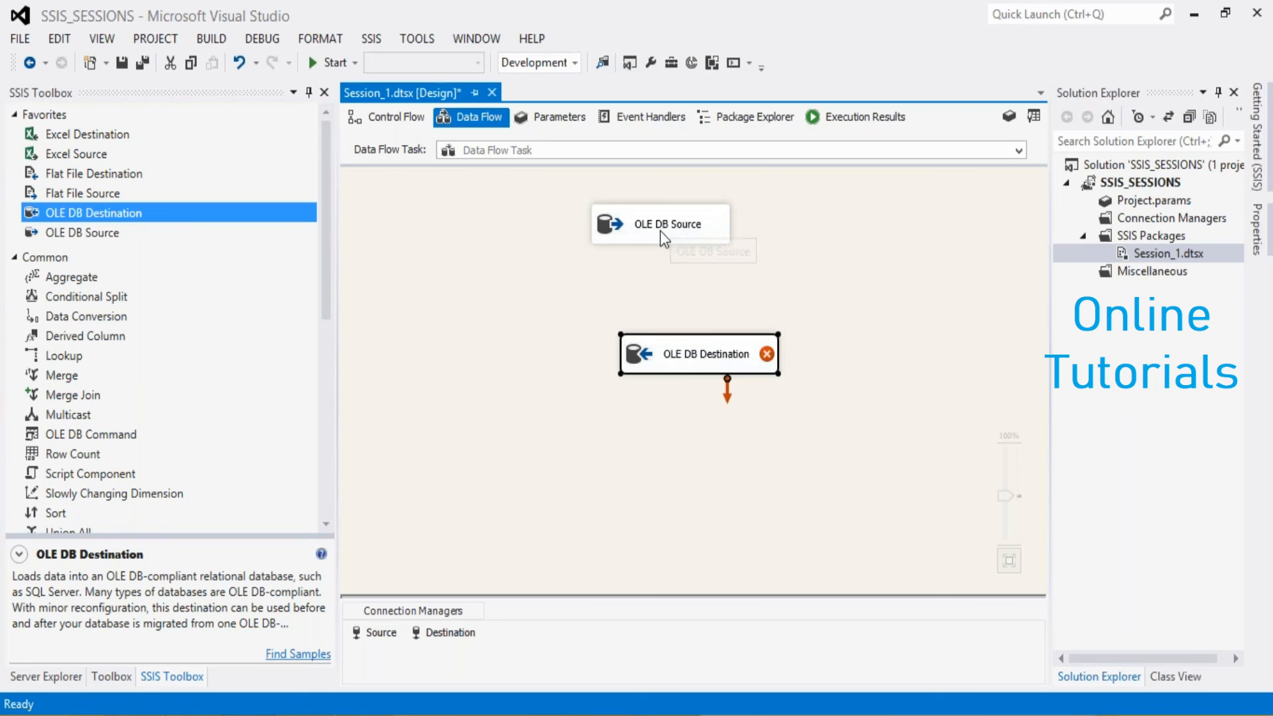
{"action": "left_click", "coordinate": [627, 241]}
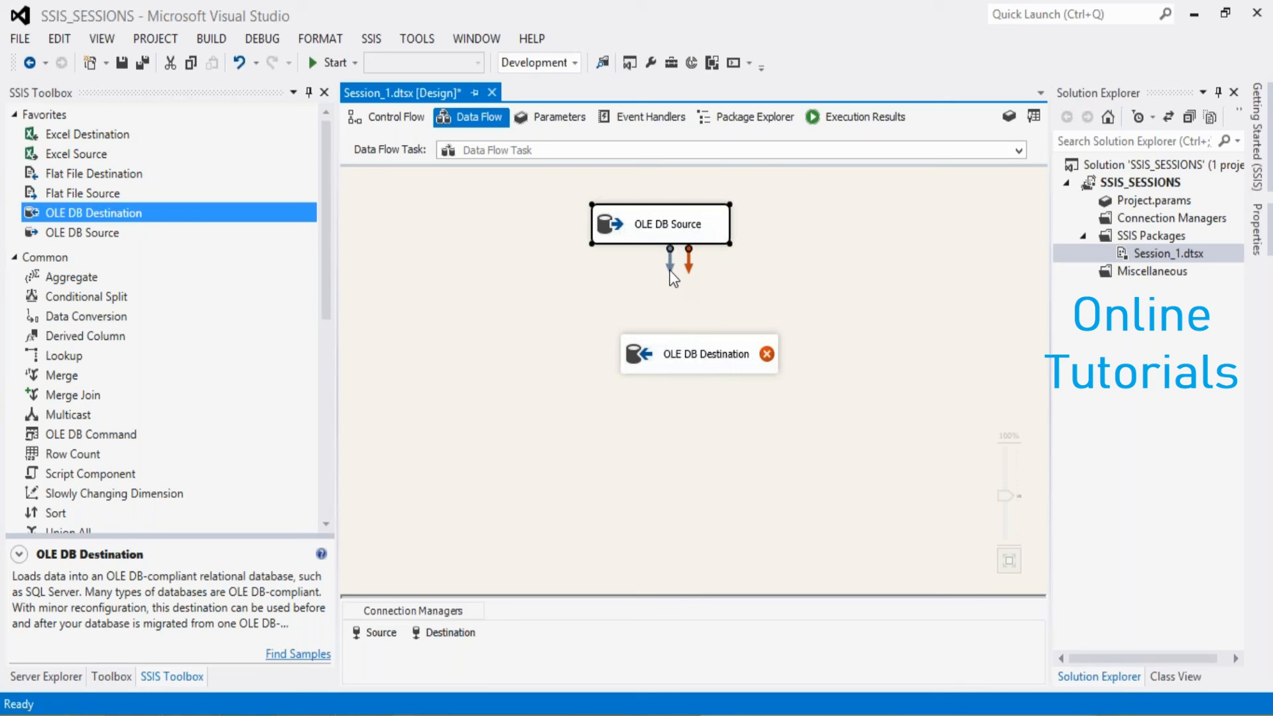
{"action": "left_click_drag", "start_coordinate": [669, 266], "coordinate": [686, 336]}
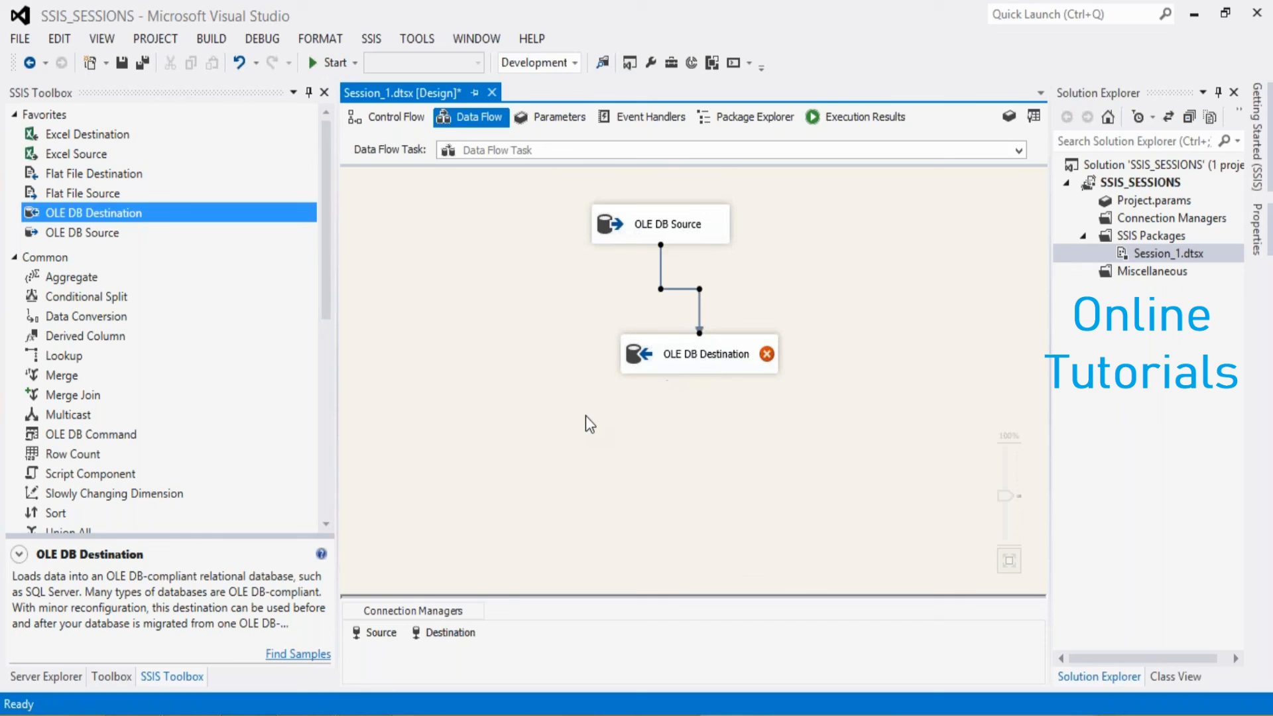
- In the new OLE DB Destination, create a table named DEPT with an int DEPTID column and accept the DEPTID-to-DEPTID mapping
{"action": "left_click", "coordinate": [674, 353]}
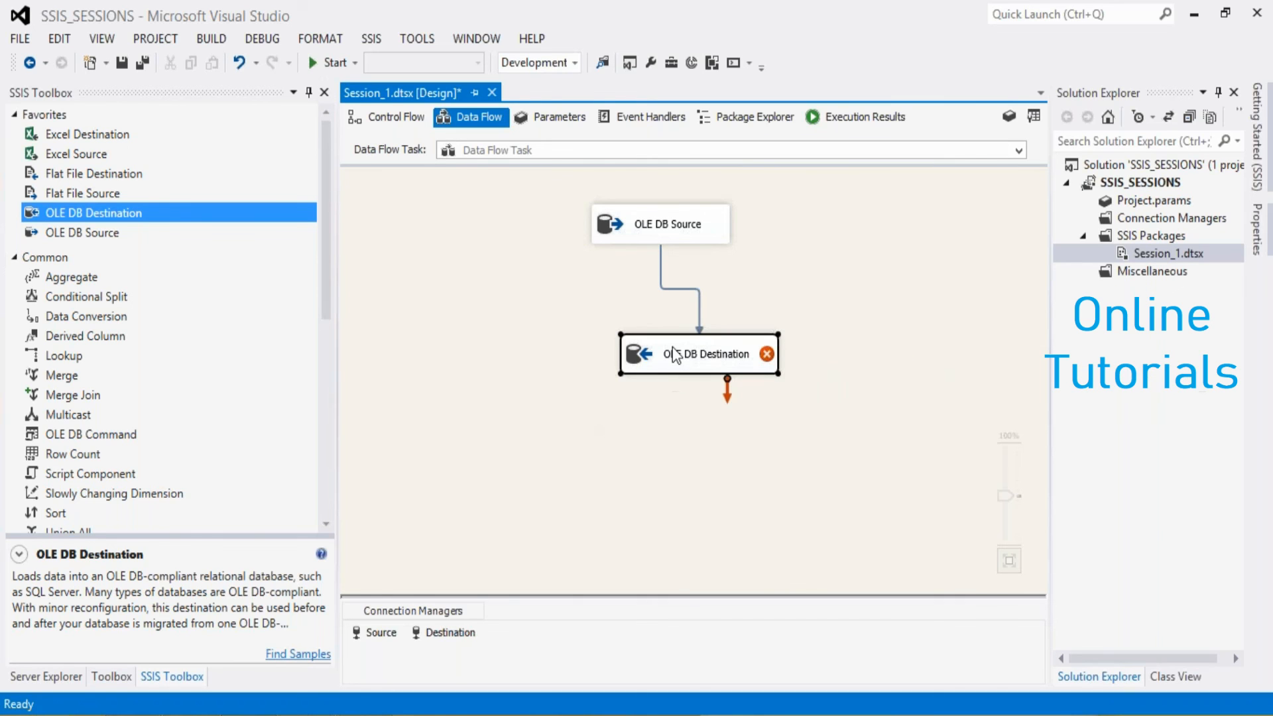
{"action": "double_click", "coordinate": [673, 354]}
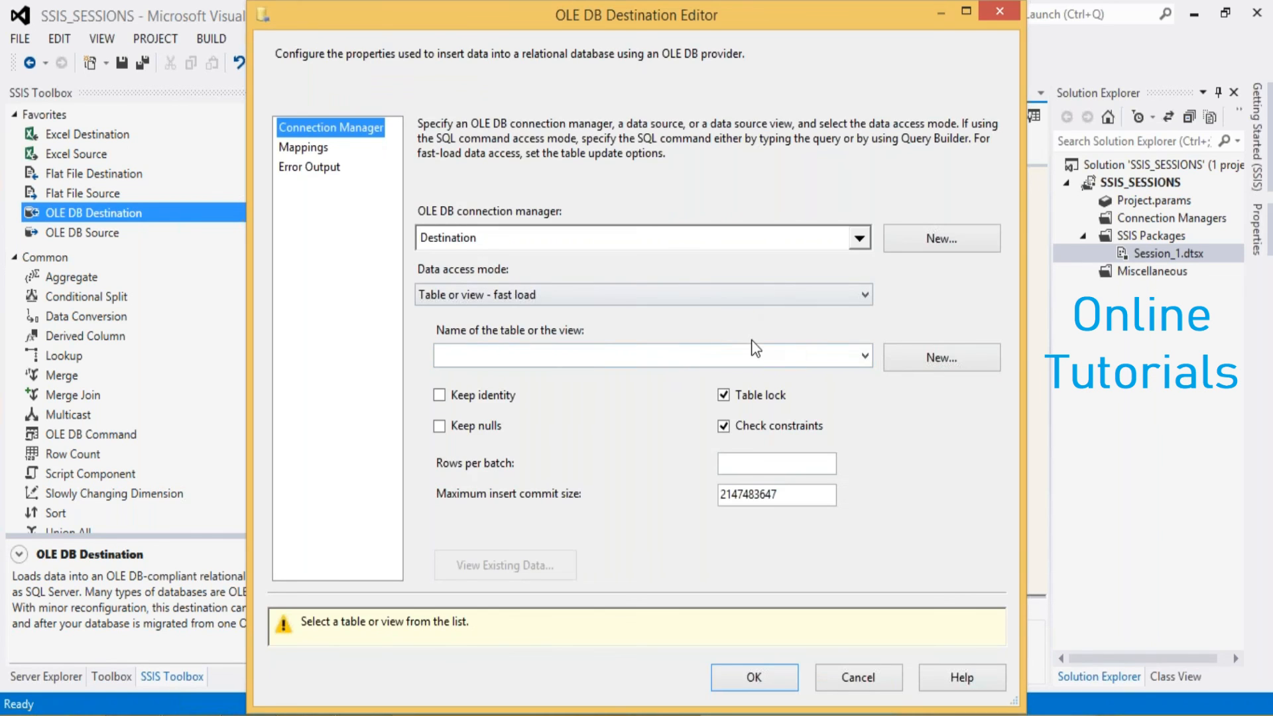
{"action": "left_click", "coordinate": [865, 355]}
{"action": "left_click", "coordinate": [869, 358]}
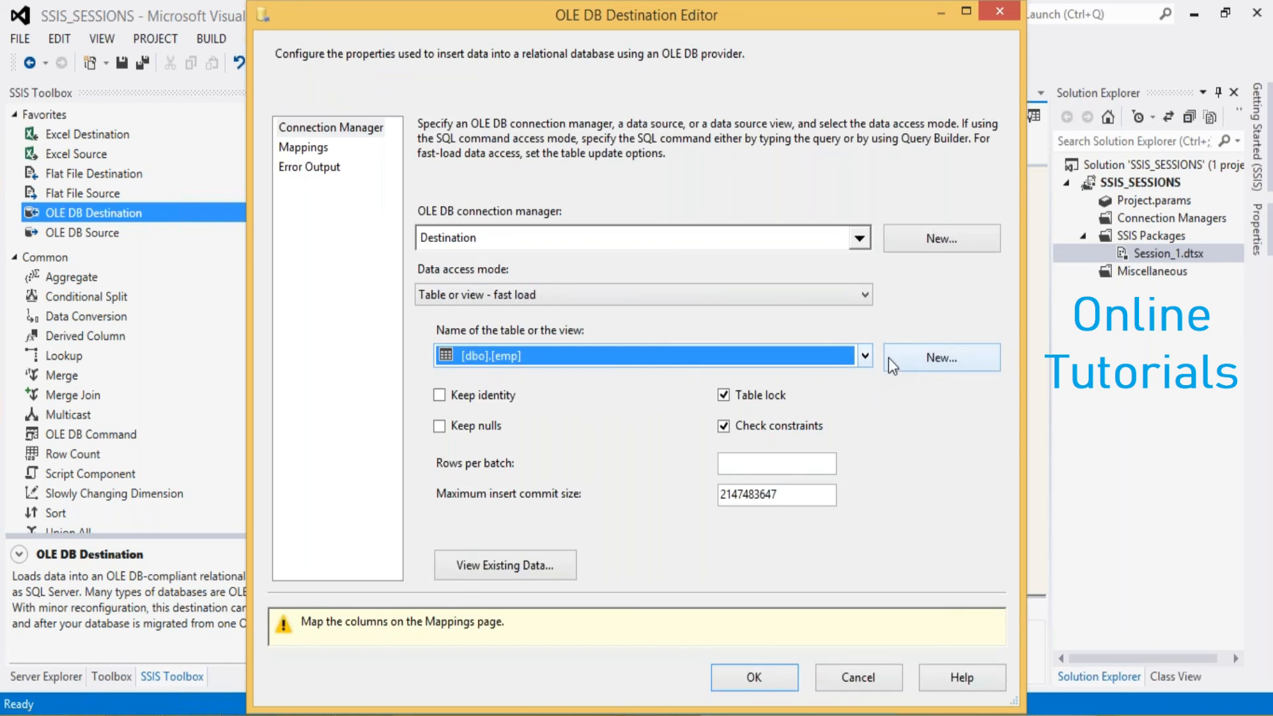
{"action": "left_click", "coordinate": [907, 366]}
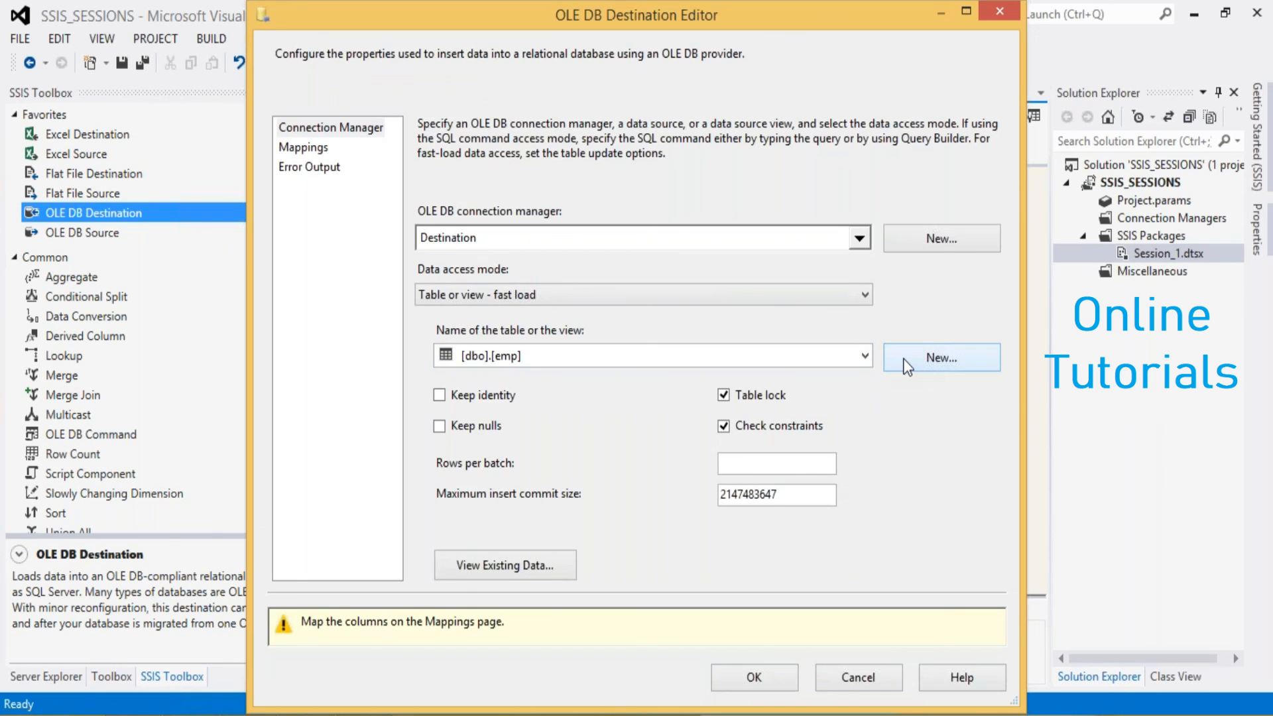
{"action": "left_click", "coordinate": [532, 254]}
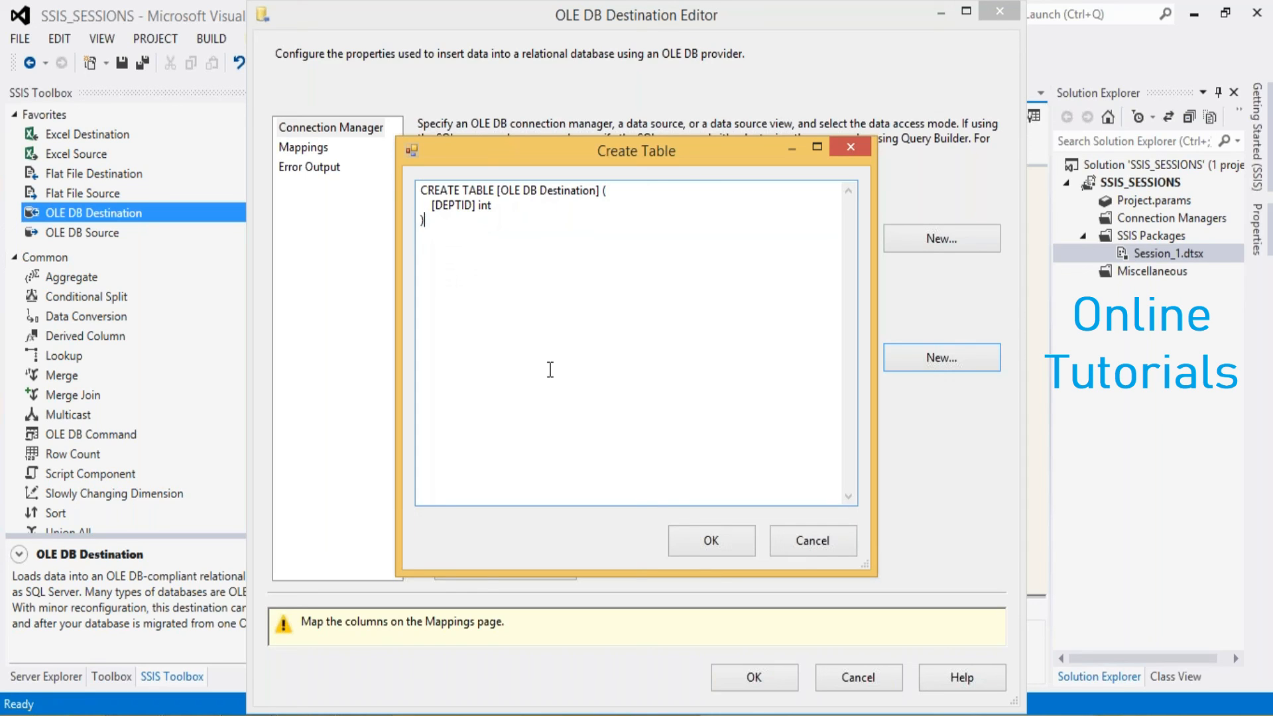
{"action": "left_click_drag", "start_coordinate": [502, 190], "coordinate": [596, 193]}
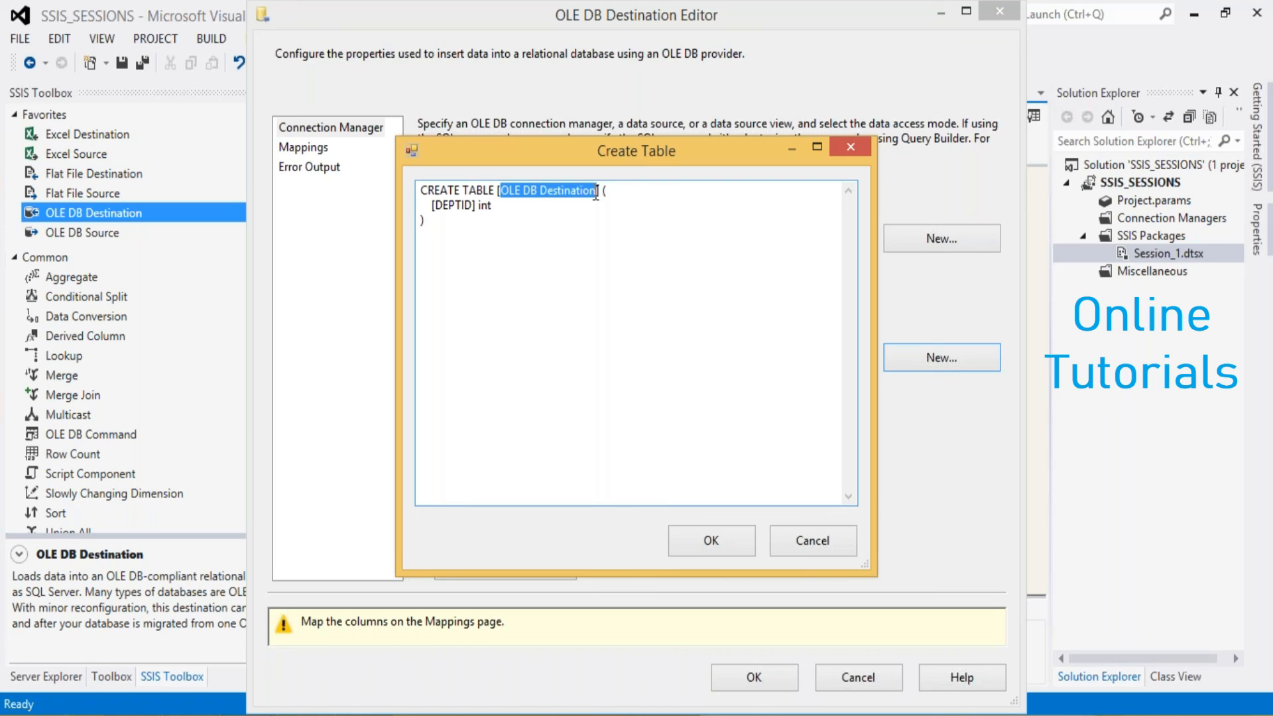
{"action": "type", "text": "DEPT"}
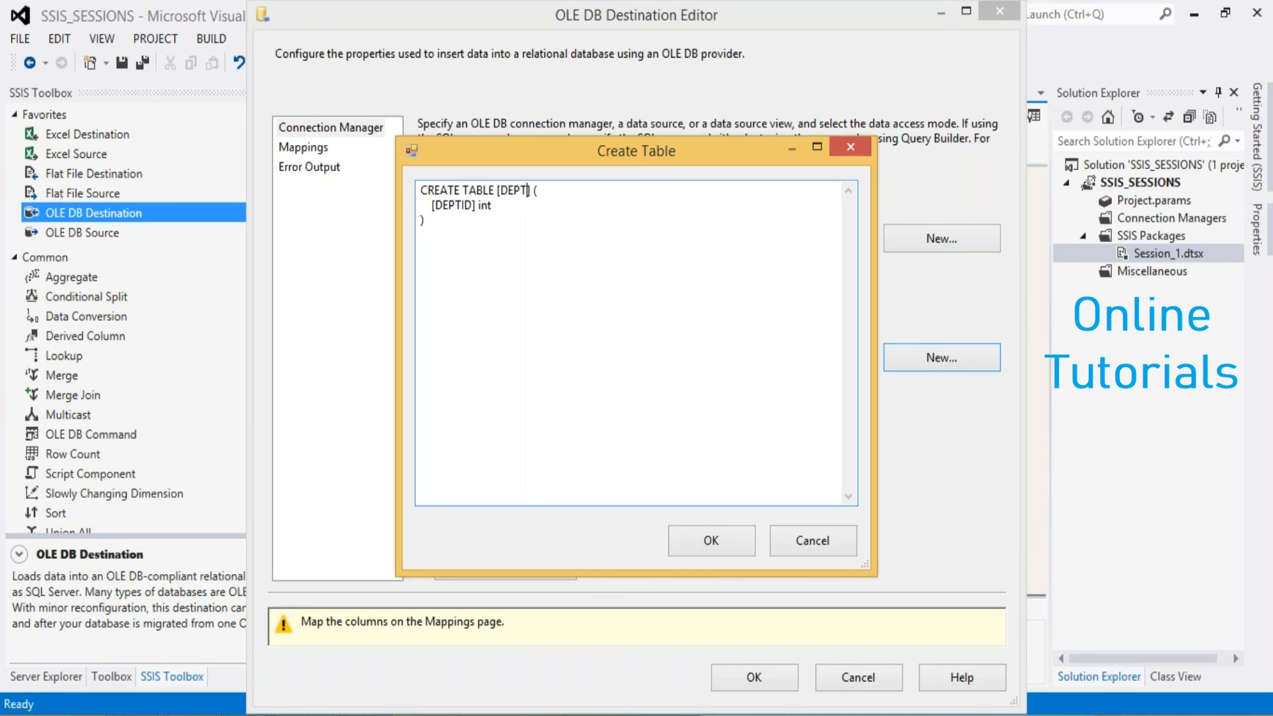
{"action": "left_click", "coordinate": [710, 543]}
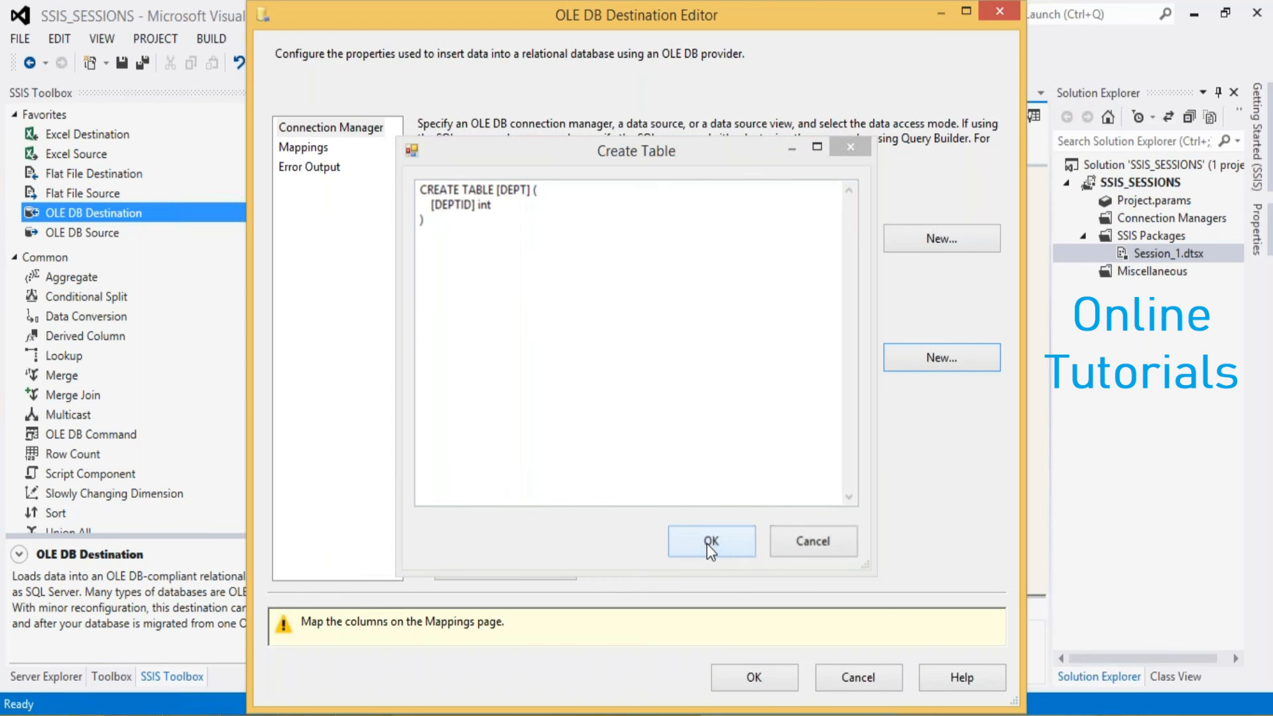
{"action": "left_click", "coordinate": [312, 152]}
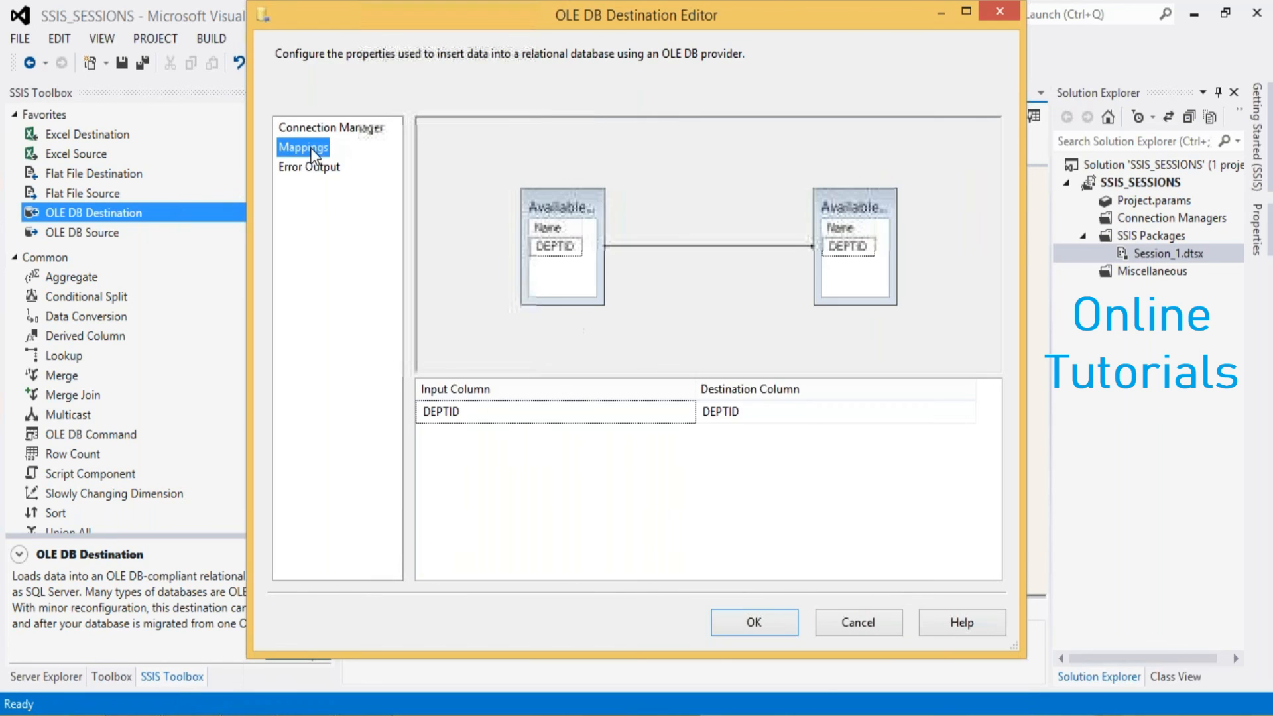
{"action": "left_click", "coordinate": [741, 620]}
- Run the package to load the DEPT rows, return it to design mode and clear the selection
{"action": "left_click", "coordinate": [336, 63]}
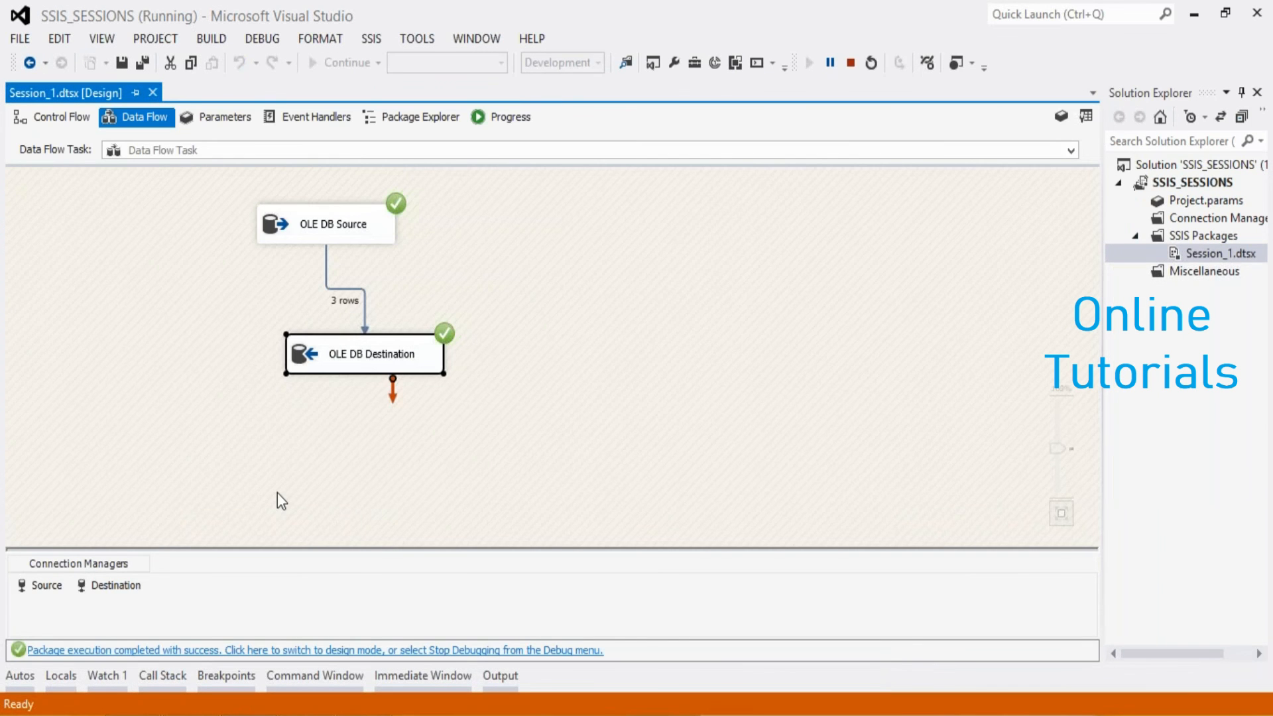
{"action": "left_click", "coordinate": [300, 651]}
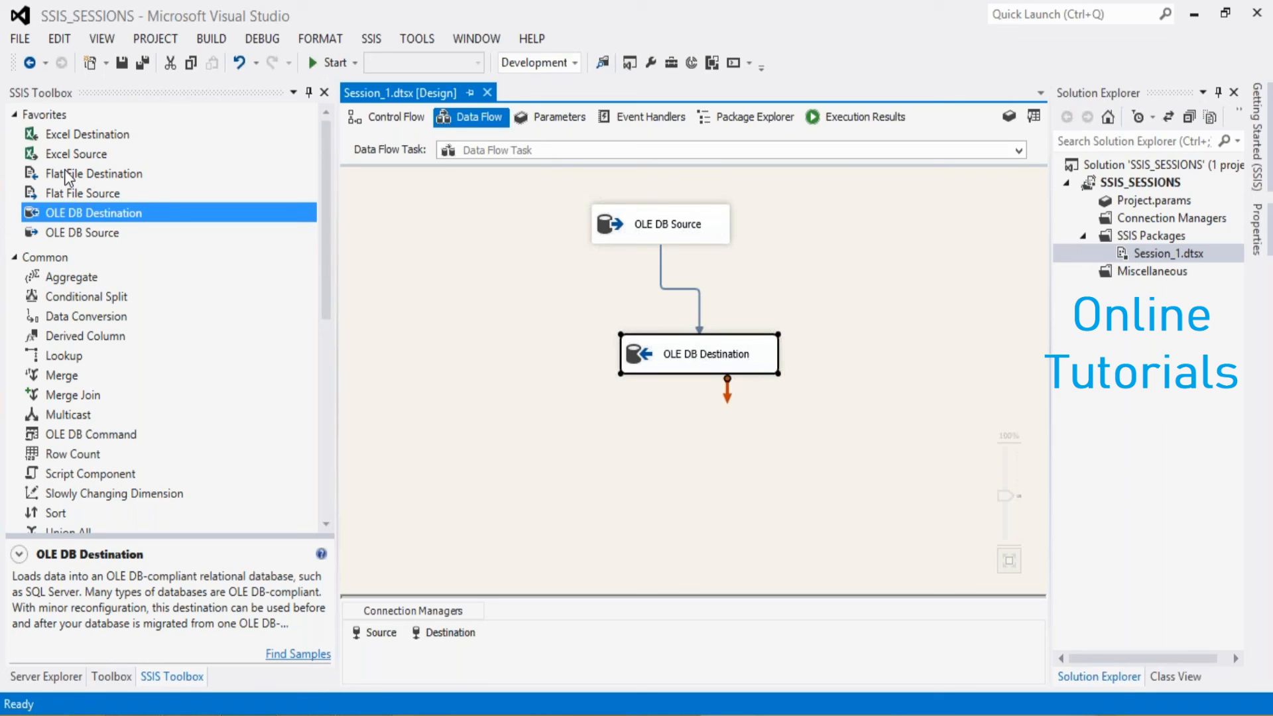
{"action": "left_click", "coordinate": [498, 360]}
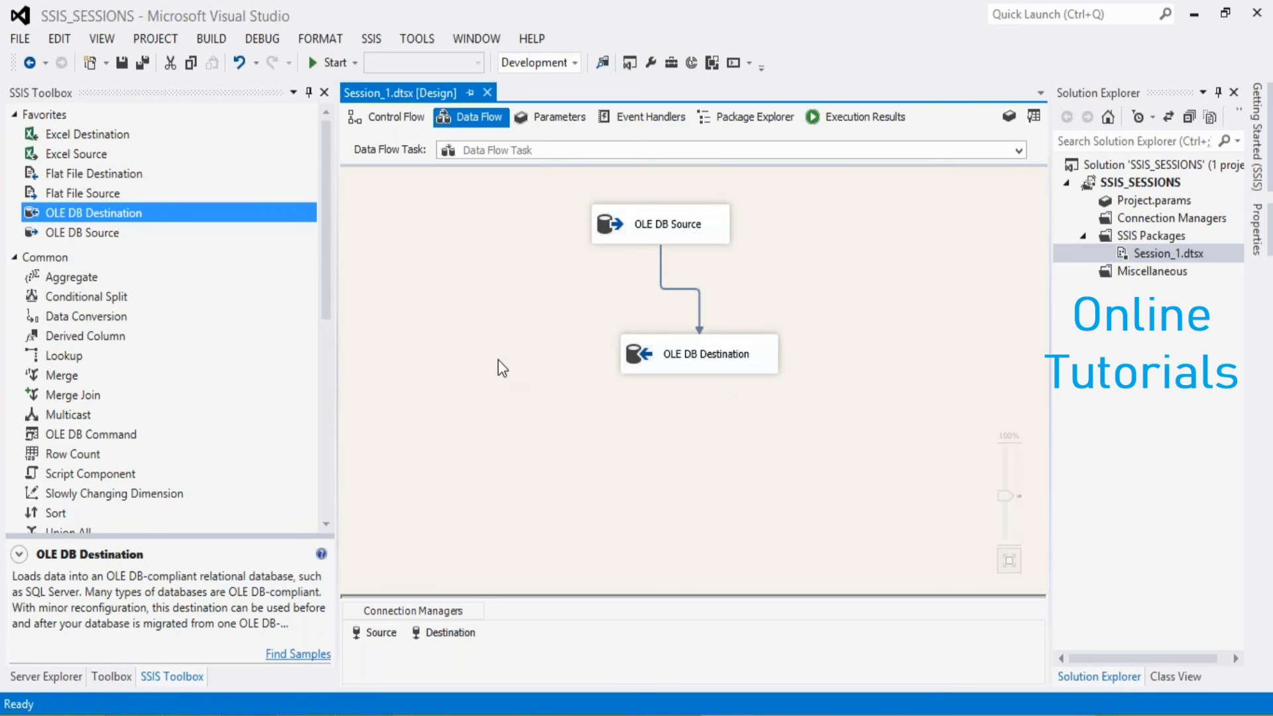